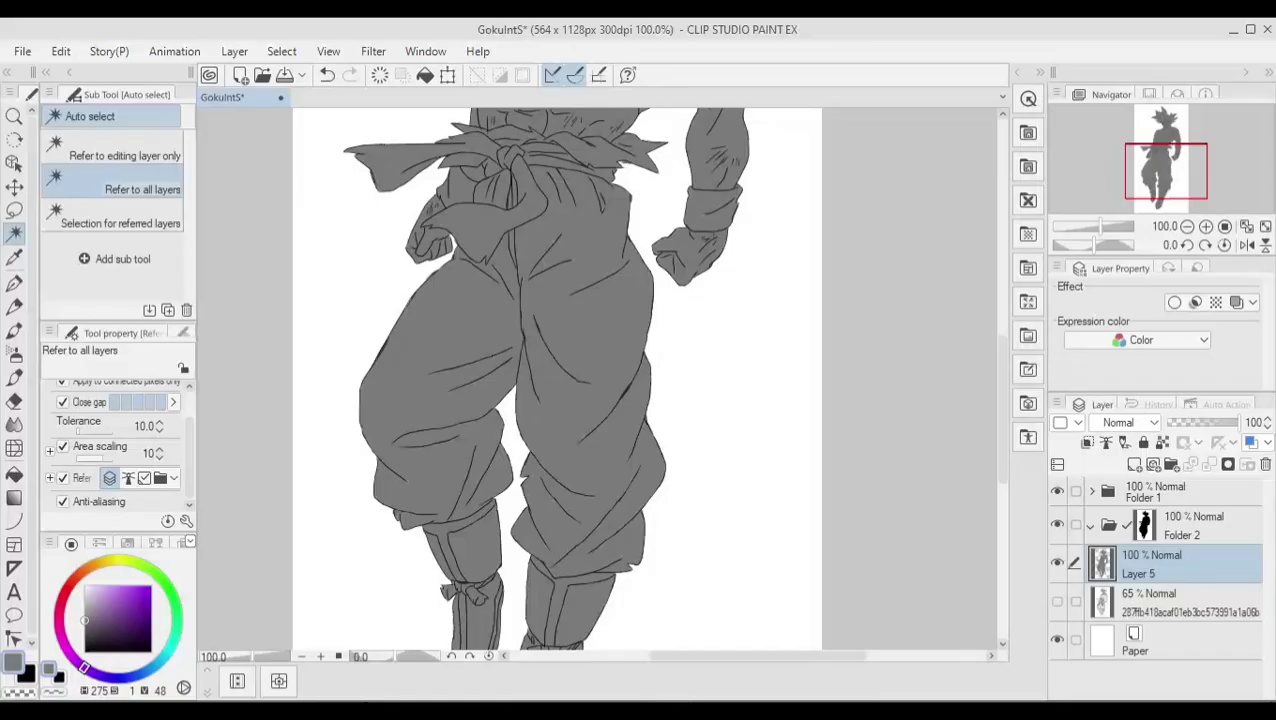
Add Layer 6 and paint light silver over Goku's hair, including the right tips
key(p)
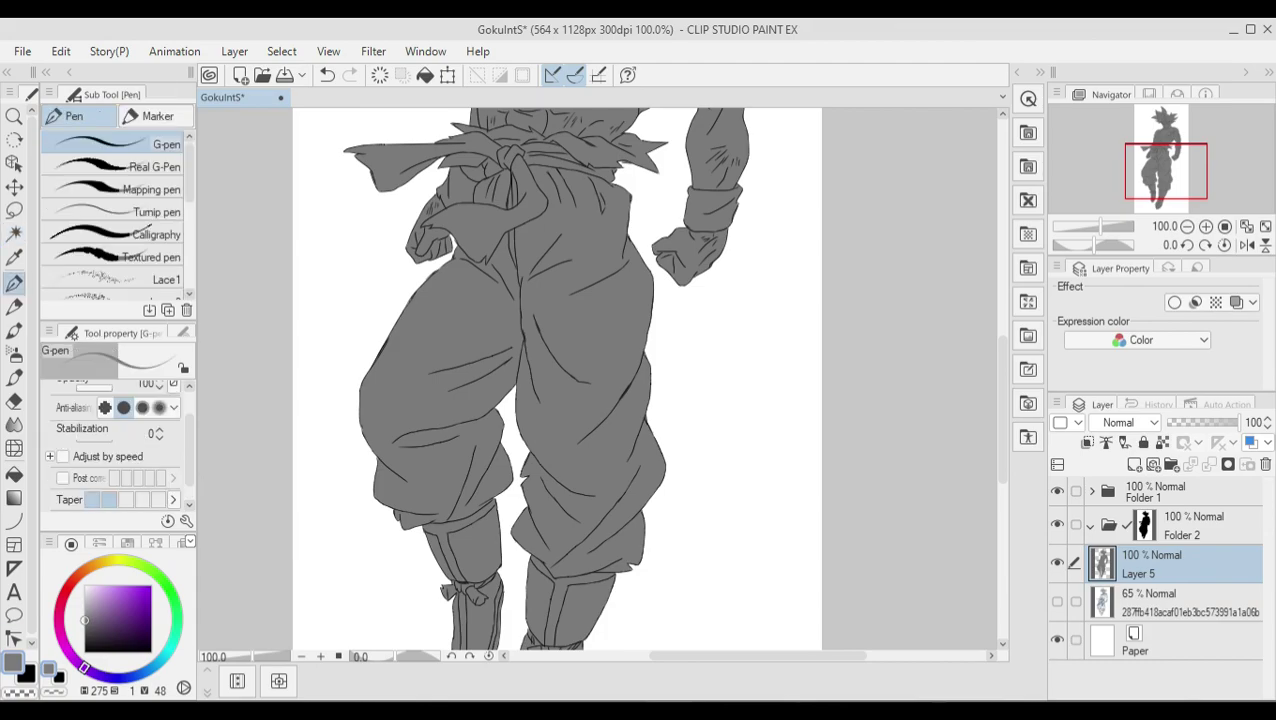
key(ctrl+shift+n)
scroll(556, 380, up, 5)
drag(558, 232, 488, 286)
drag(504, 254, 522, 297)
key(ctrl+z)
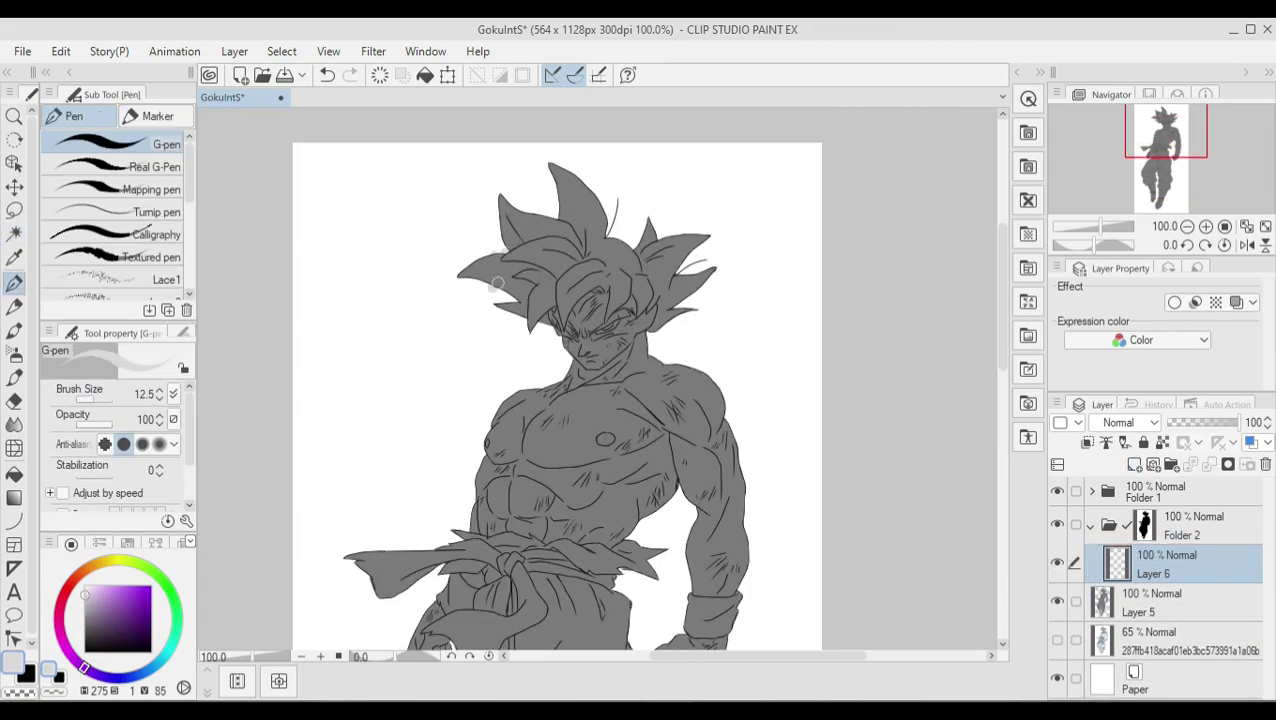
drag(702, 258, 718, 292)
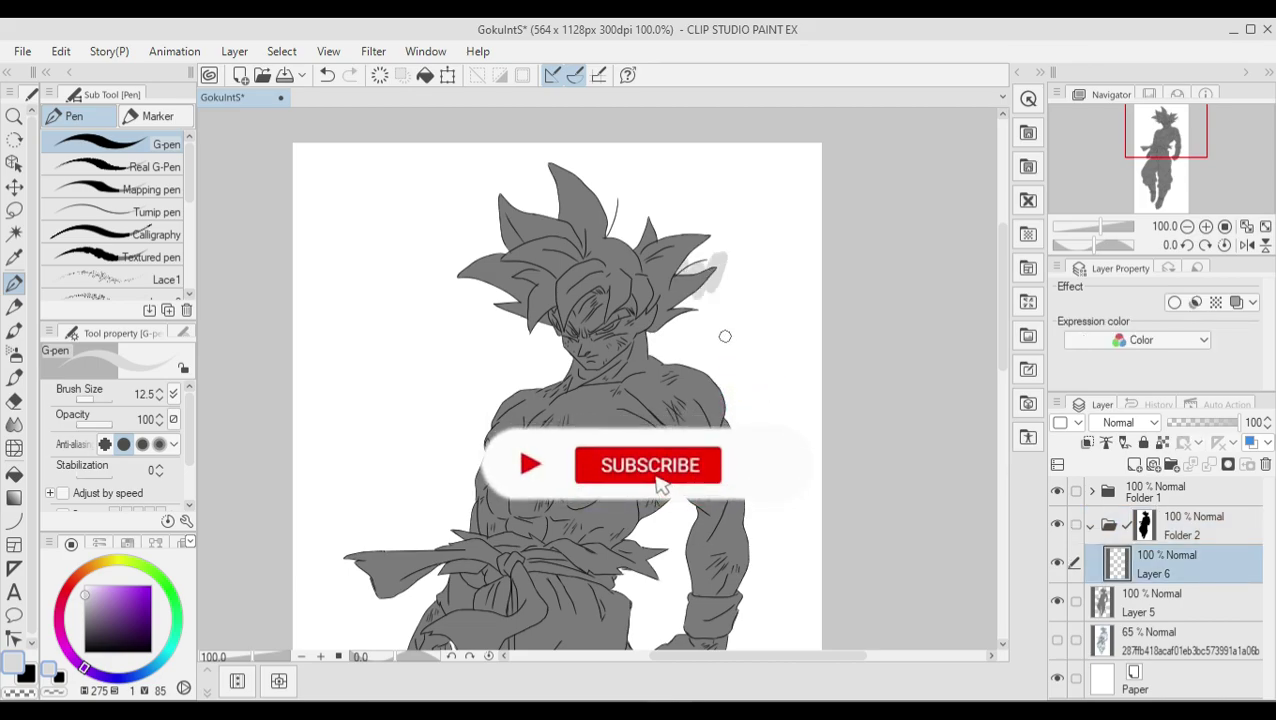
Auto-select Goku's silhouette from the Layer 5 line art and mask Folder 2 to it
click(1180, 526)
click(1180, 593)
click(14, 232)
ctrl+click(1101, 593)
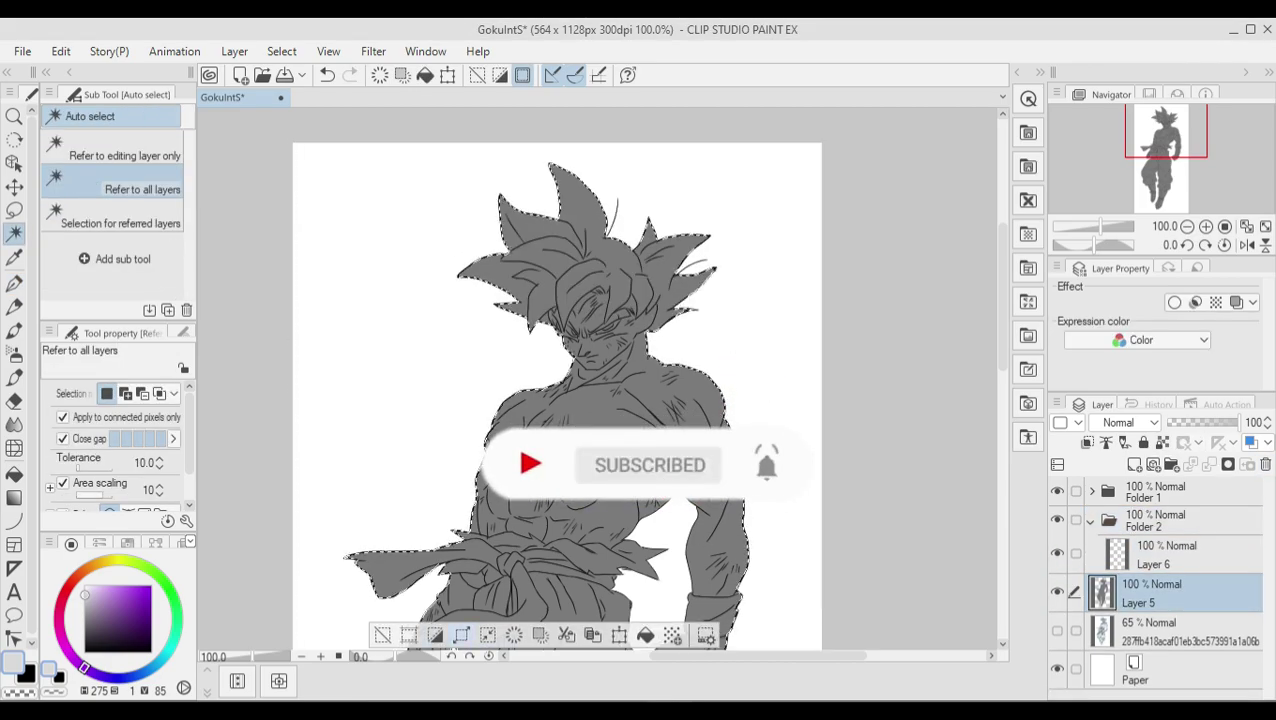
click(1180, 521)
click(1228, 464)
Cover the remaining dark grey hair in light silver, then add a skin layer with light pink
click(1180, 564)
key(p)
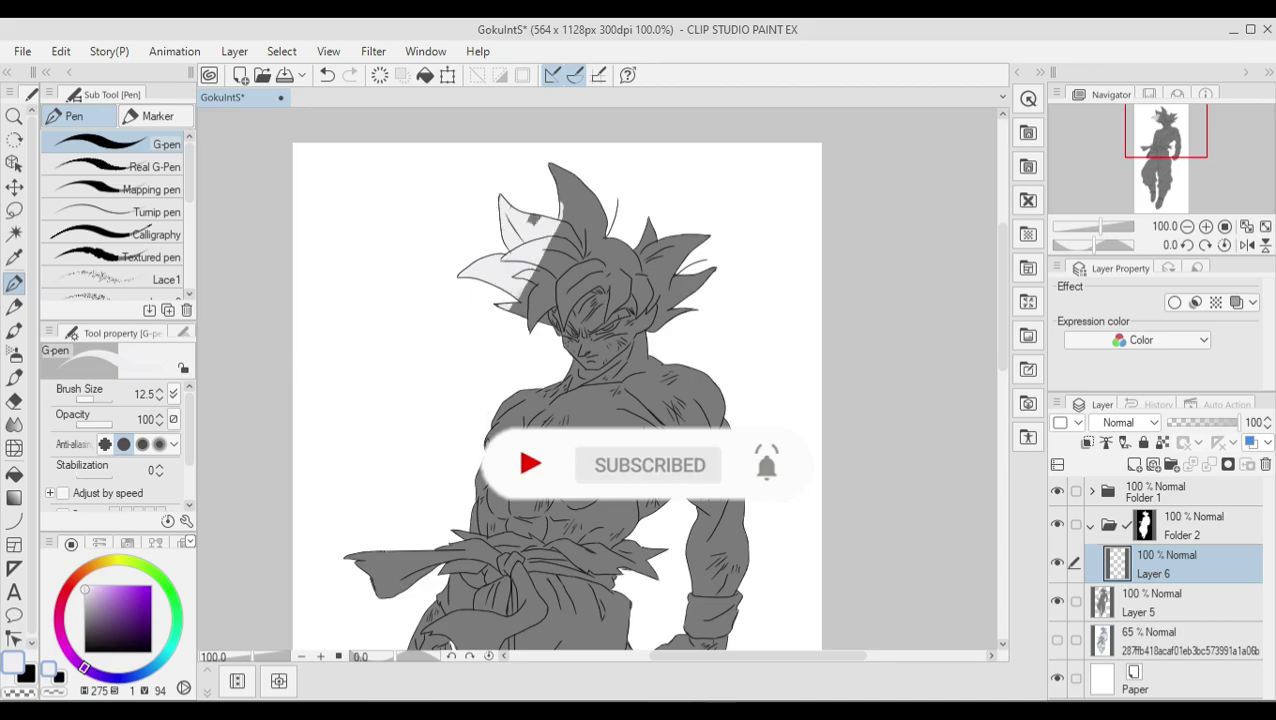
drag(500, 290, 610, 300)
drag(570, 190, 660, 320)
drag(620, 200, 700, 280)
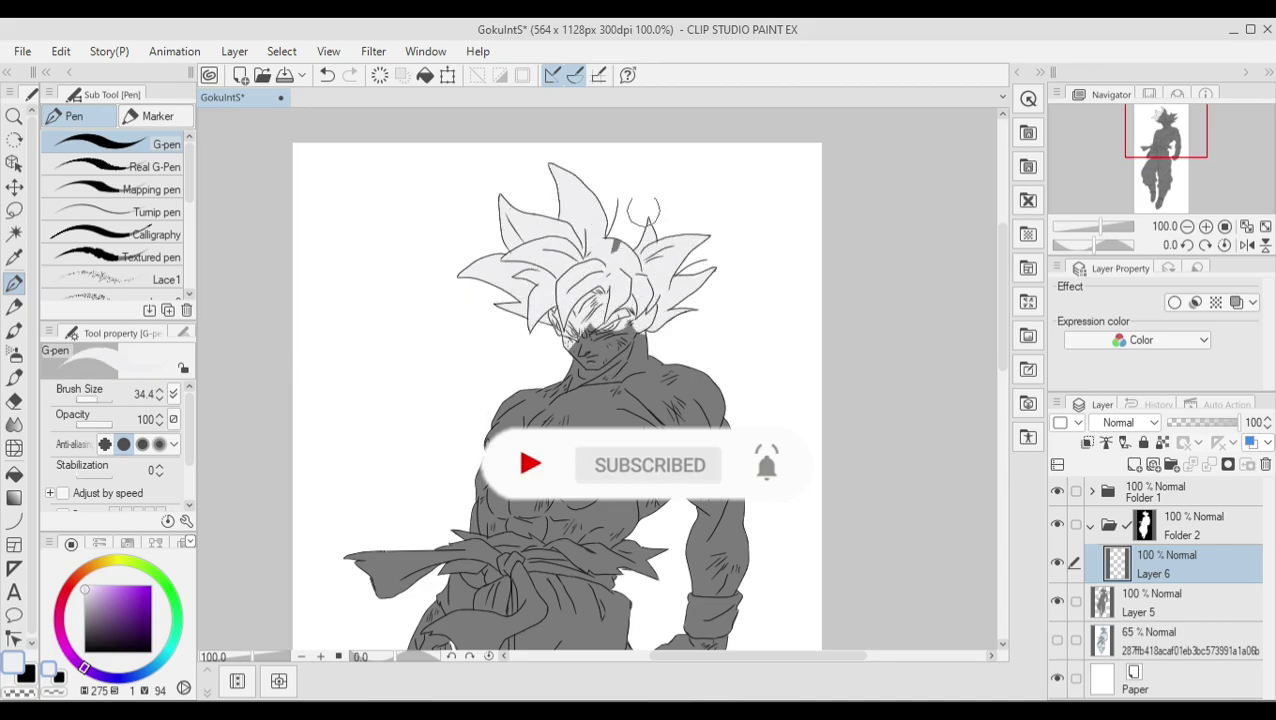
click(1149, 464)
click(80, 572)
Fine-tune the skin colour and erase silver paint from the left temple and forehead on Layer 6
click(92, 585)
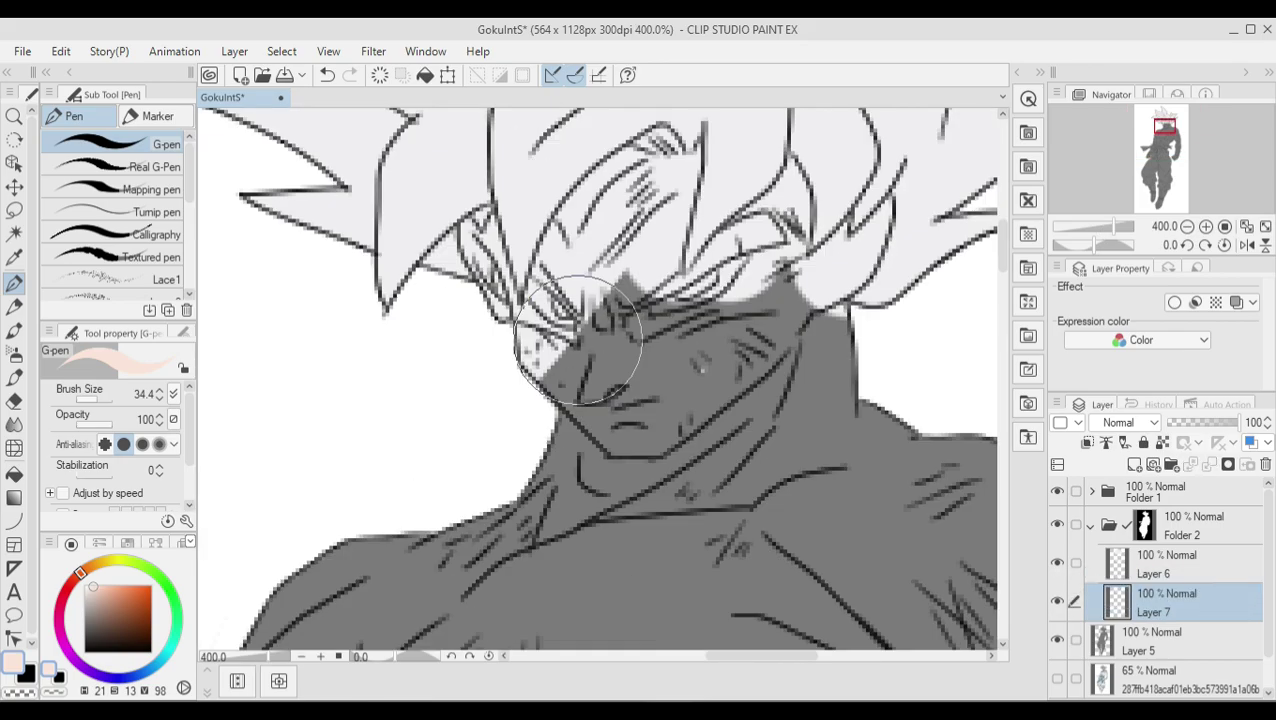
scroll(580, 340, up, 5)
key(e)
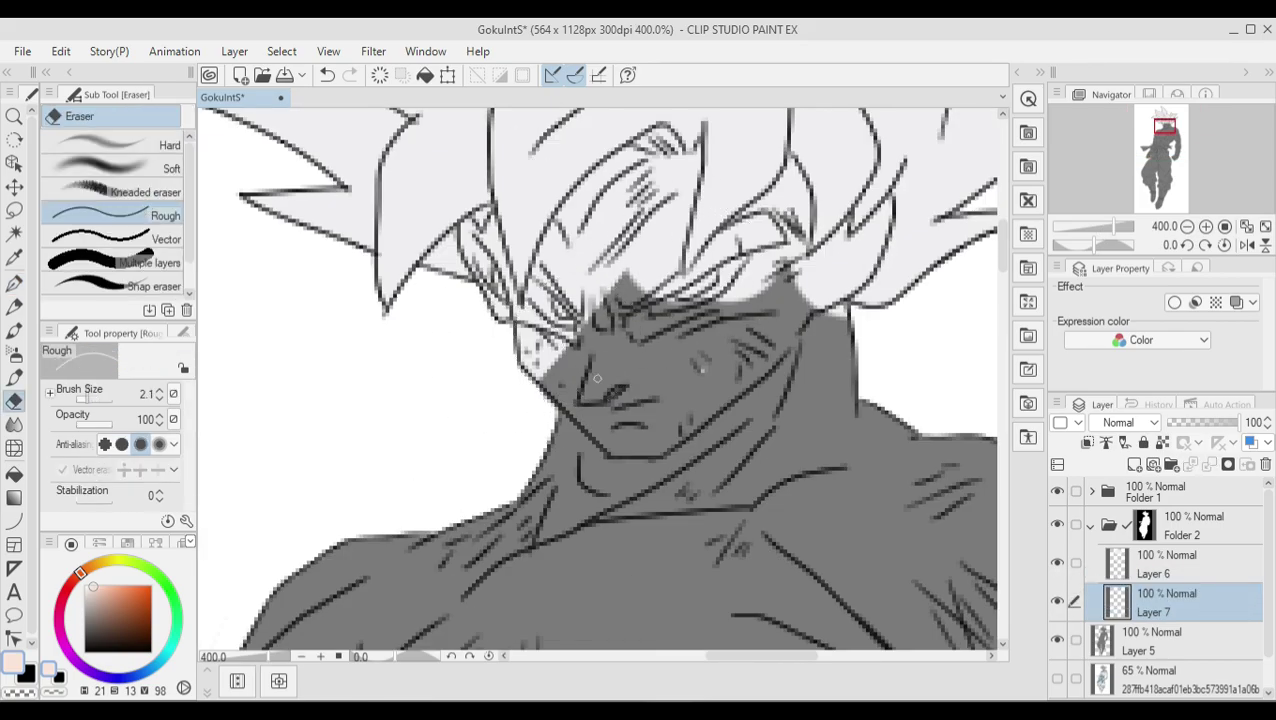
click(1166, 564)
key(bracketright)
mouse_move(478, 228)
mouse_down()
mouse_move(496, 300)
mouse_move(578, 372)
mouse_move(542, 281)
mouse_move(610, 200)
mouse_up()
mouse_move(560, 250)
mouse_down()
mouse_move(665, 165)
mouse_move(690, 165)
mouse_up()
mouse_move(600, 205)
mouse_down()
mouse_move(661, 161)
mouse_move(650, 290)
mouse_up()
drag(675, 225, 680, 300)
Erase the silver hair paint from around Goku's right eye
key(bracketleft)
key(bracketleft)
key(bracketleft)
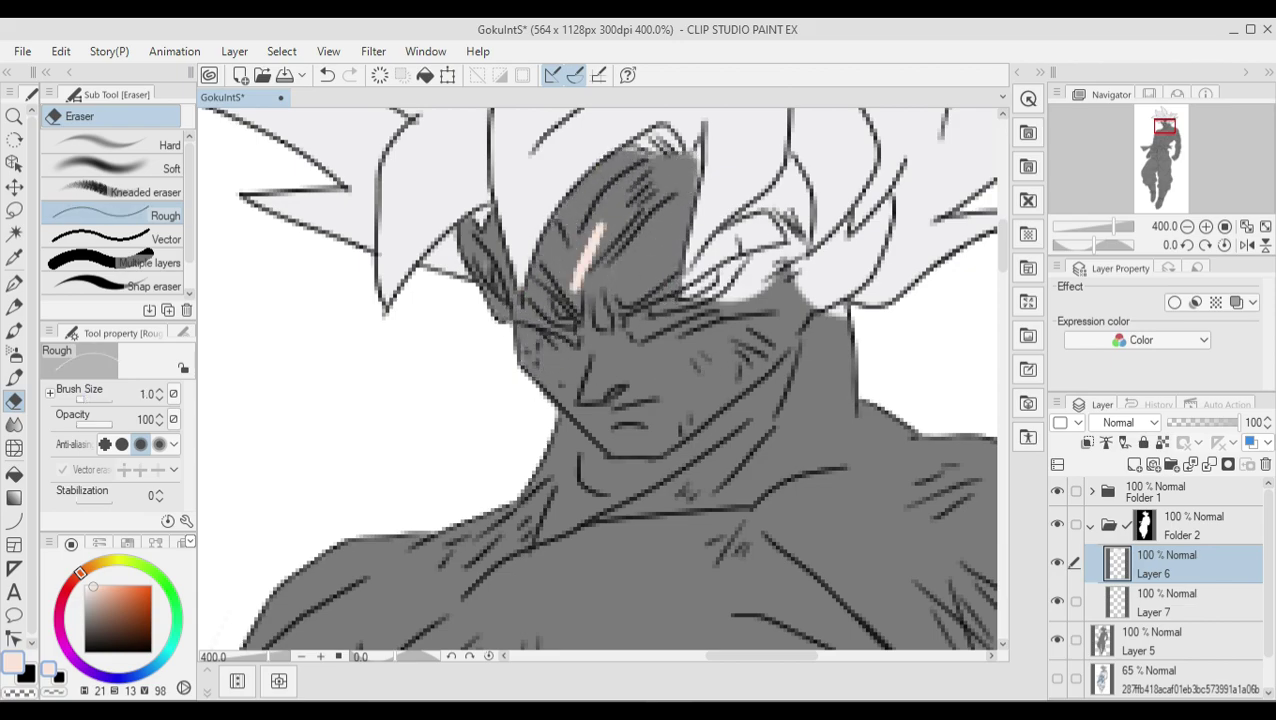
key(bracketright)
key(bracketright)
key(bracketright)
drag(778, 198, 800, 232)
drag(800, 165, 760, 260)
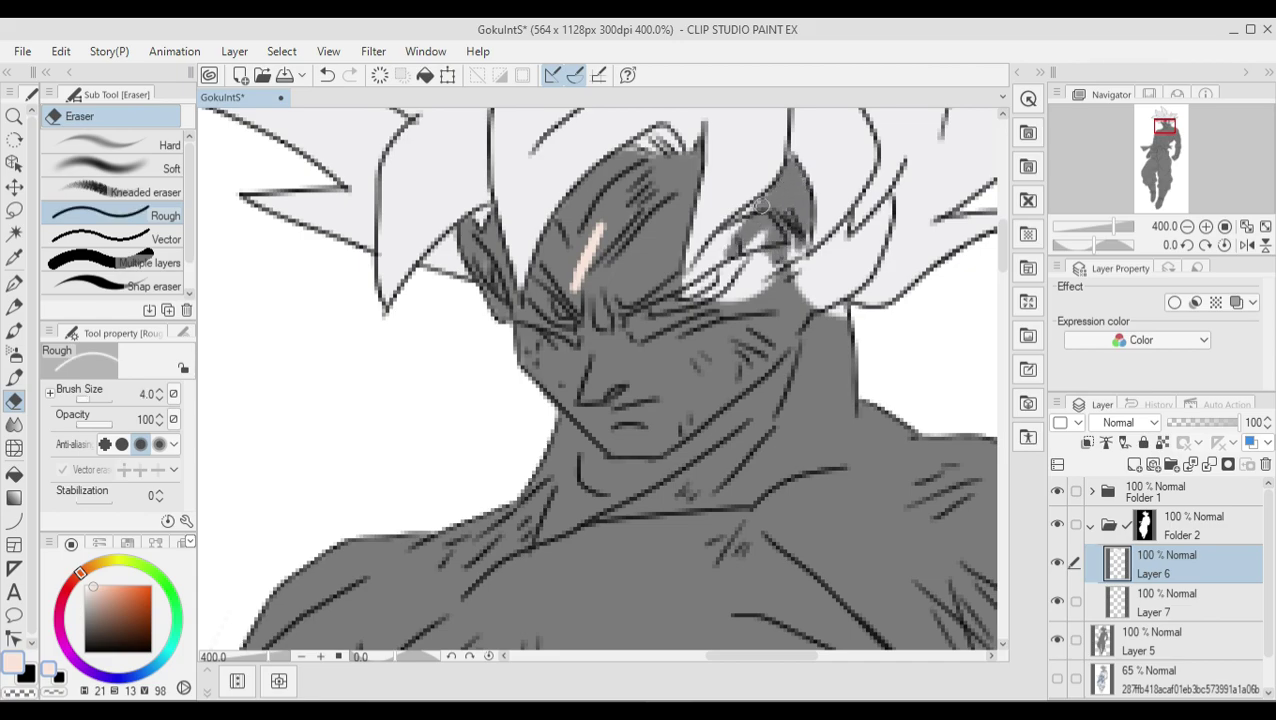
drag(770, 190, 685, 290)
drag(752, 225, 728, 273)
drag(840, 270, 890, 200)
mouse_move(815, 310)
mouse_down()
mouse_move(875, 240)
mouse_move(870, 218)
mouse_up()
drag(790, 235, 828, 299)
Paint peach skin on Goku's ear and forehead on Layer 7
key(x)
key(p)
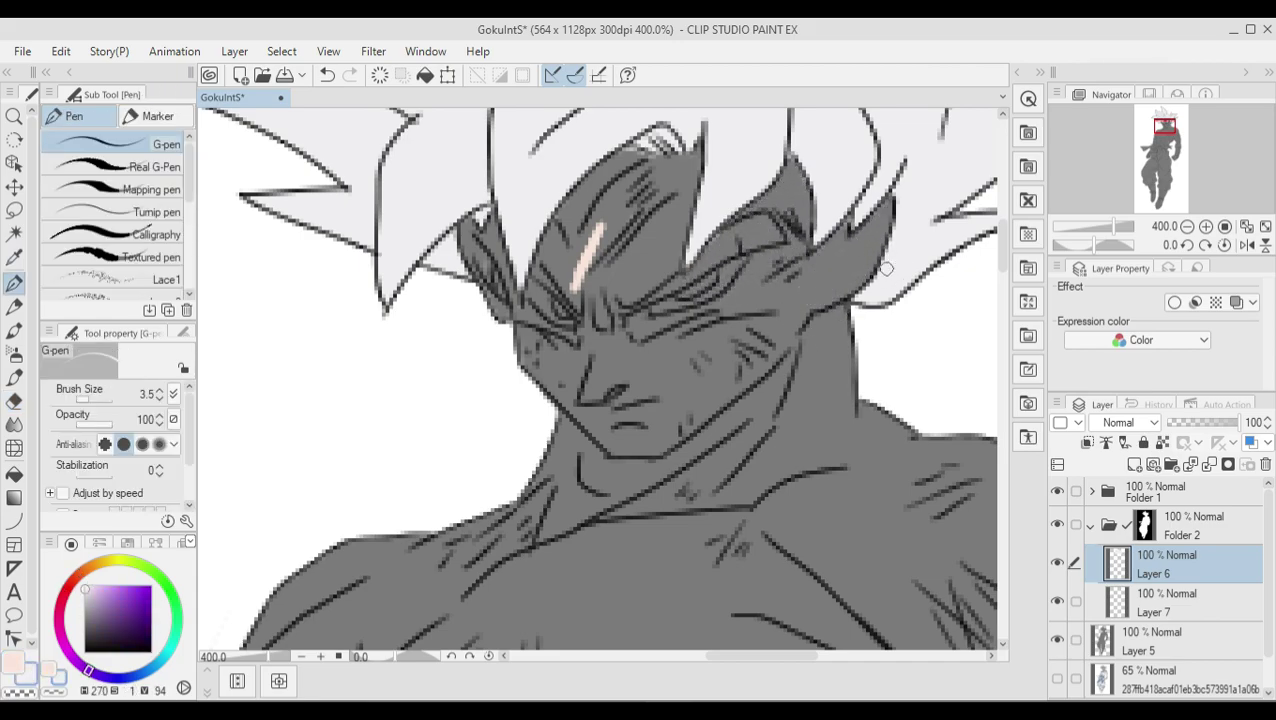
key(x)
key(bracketright)
key(bracketright)
key(bracketright)
key(alt+bracketleft)
drag(615, 185, 565, 285)
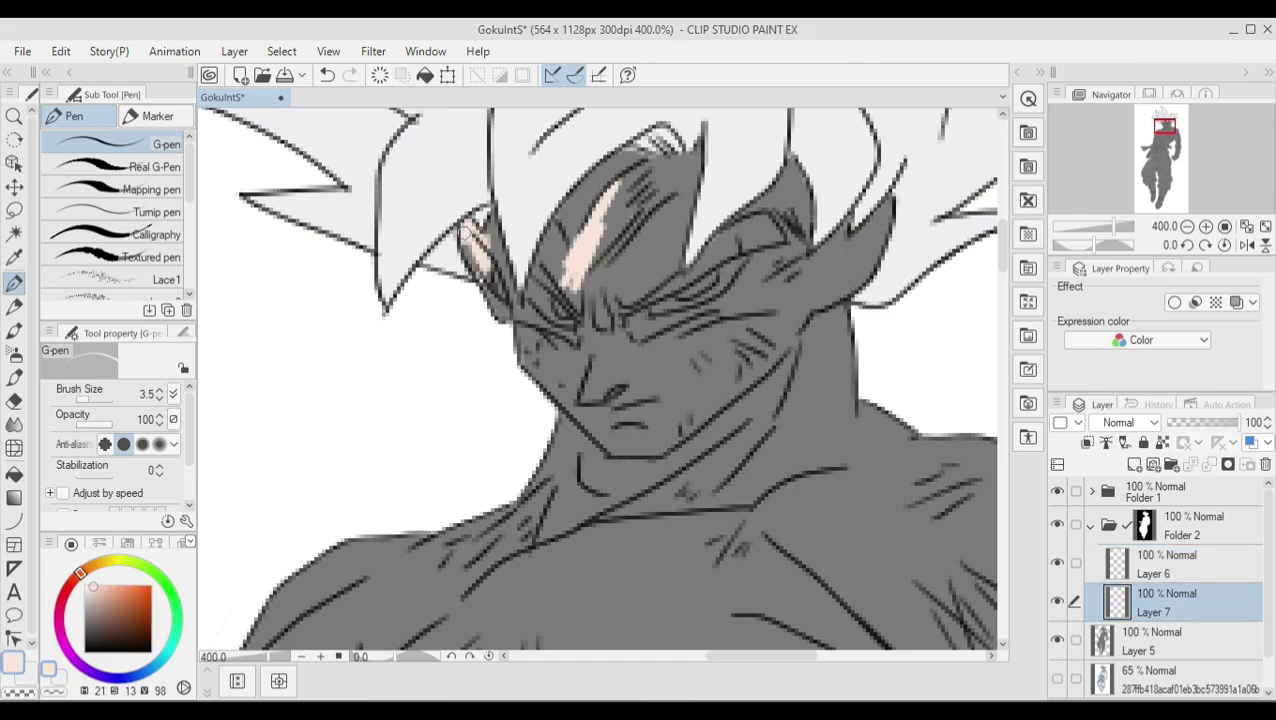
drag(468, 225, 505, 300)
drag(500, 255, 530, 370)
Paint peach over Goku's cheeks, chin and jaw
key(bracketright)
drag(643, 183, 565, 400)
drag(680, 150, 620, 385)
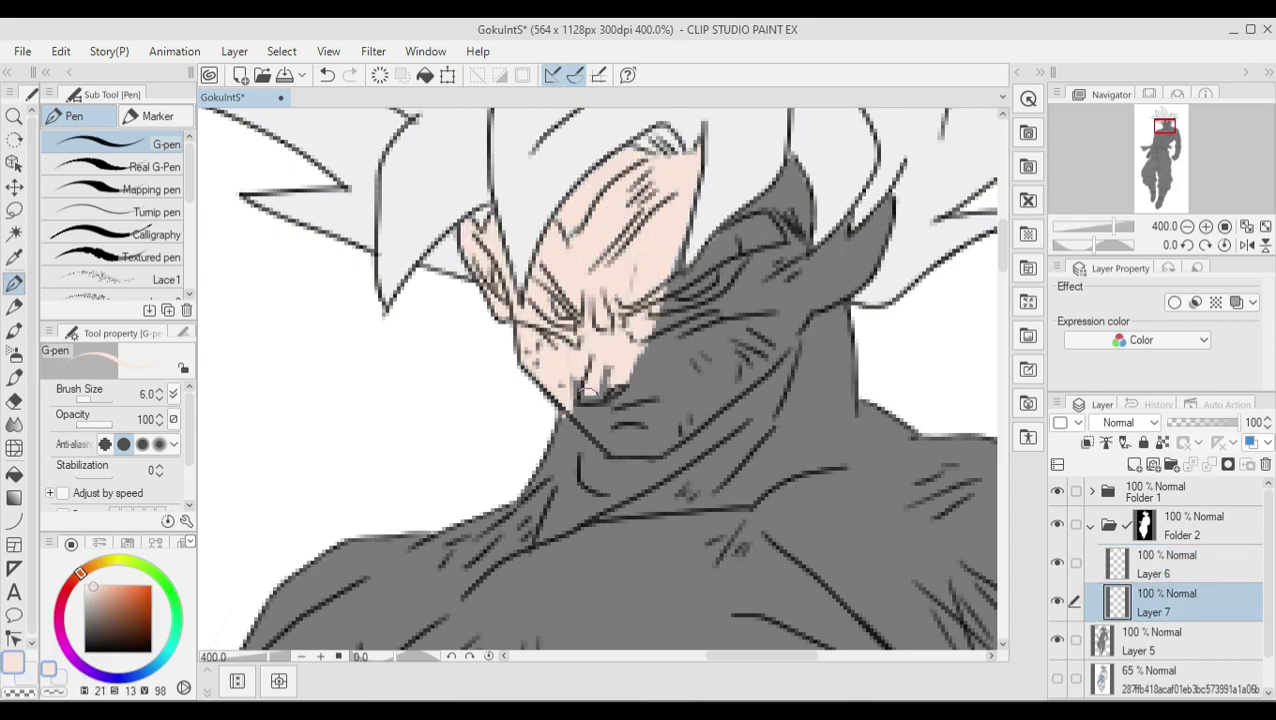
drag(710, 230, 595, 435)
drag(800, 170, 720, 345)
drag(890, 200, 800, 420)
drag(780, 240, 660, 430)
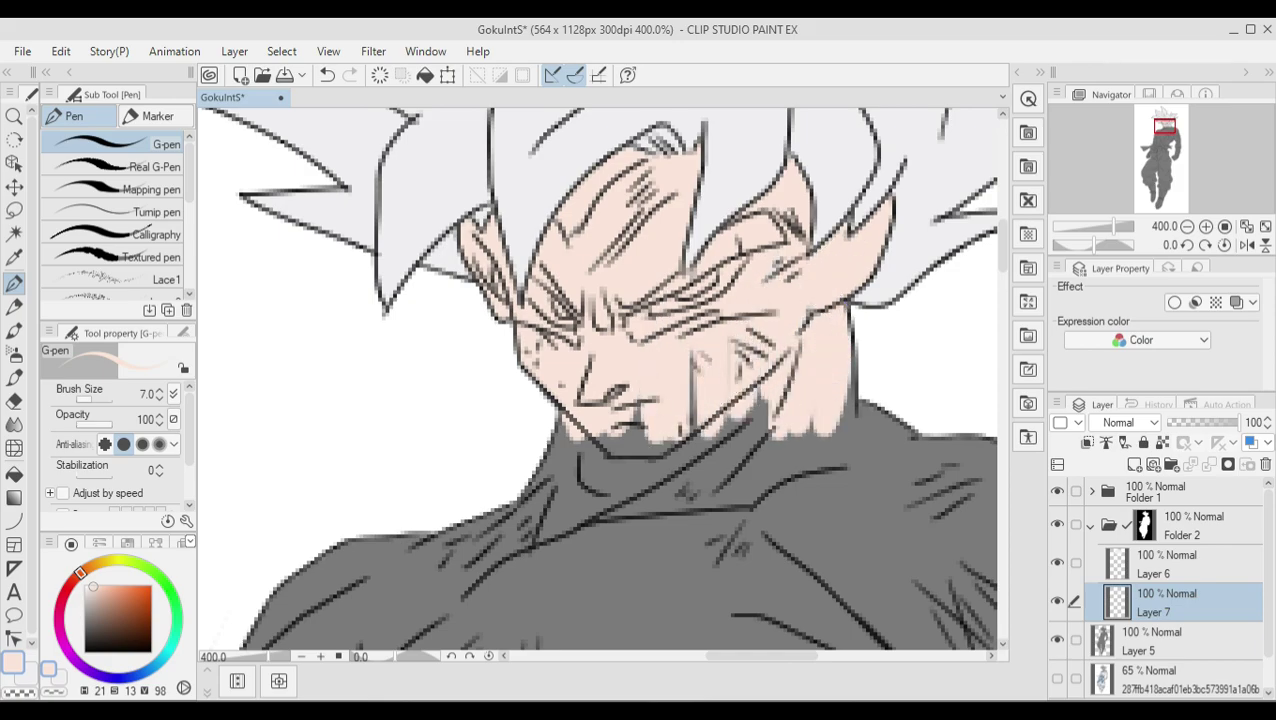
Paint peach over Goku's chest and abdomen with a larger brush
key(ctrl+alt+0)
key(bracketright)
key(bracketright)
key(bracketright)
drag(650, 380, 560, 465)
mouse_move(560, 420)
mouse_down()
mouse_move(493, 537)
mouse_move(560, 560)
mouse_up()
mouse_move(600, 430)
mouse_down()
mouse_move(680, 370)
mouse_move(693, 473)
mouse_move(738, 570)
mouse_up()
scroll(735, 570, down, 5)
Paint Goku's arm and left hand peach, then try a selection on the sash
mouse_move(730, 260)
mouse_down()
mouse_move(715, 405)
mouse_move(690, 440)
mouse_up()
drag(440, 366, 450, 400)
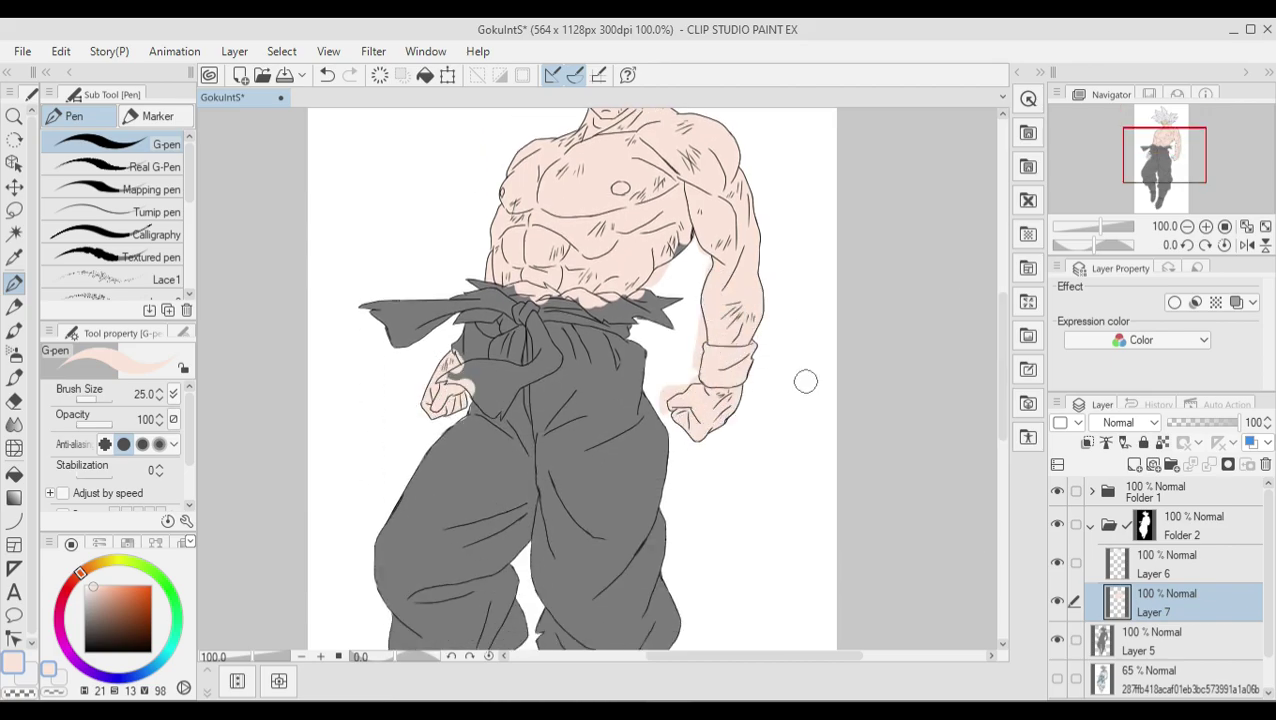
key(w)
click(706, 255)
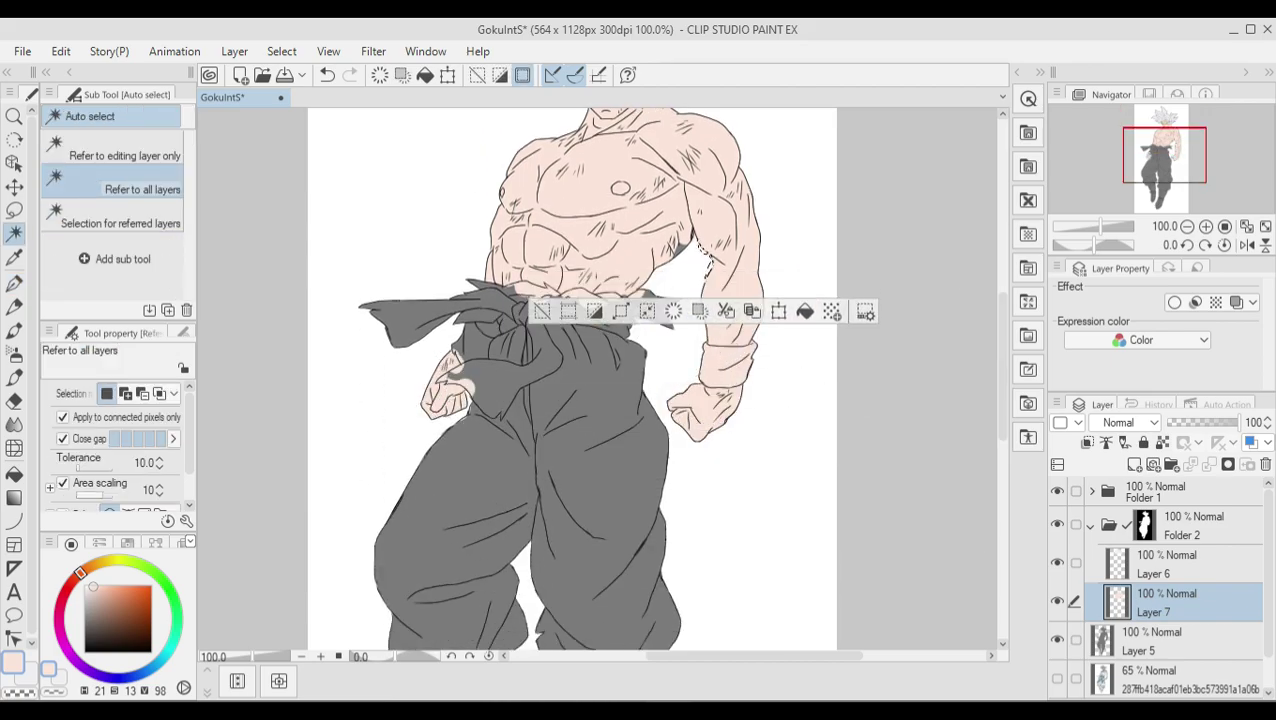
click(440, 305)
key(ctrl+d)
Erase stray skin paint around the sash and arms
key(e)
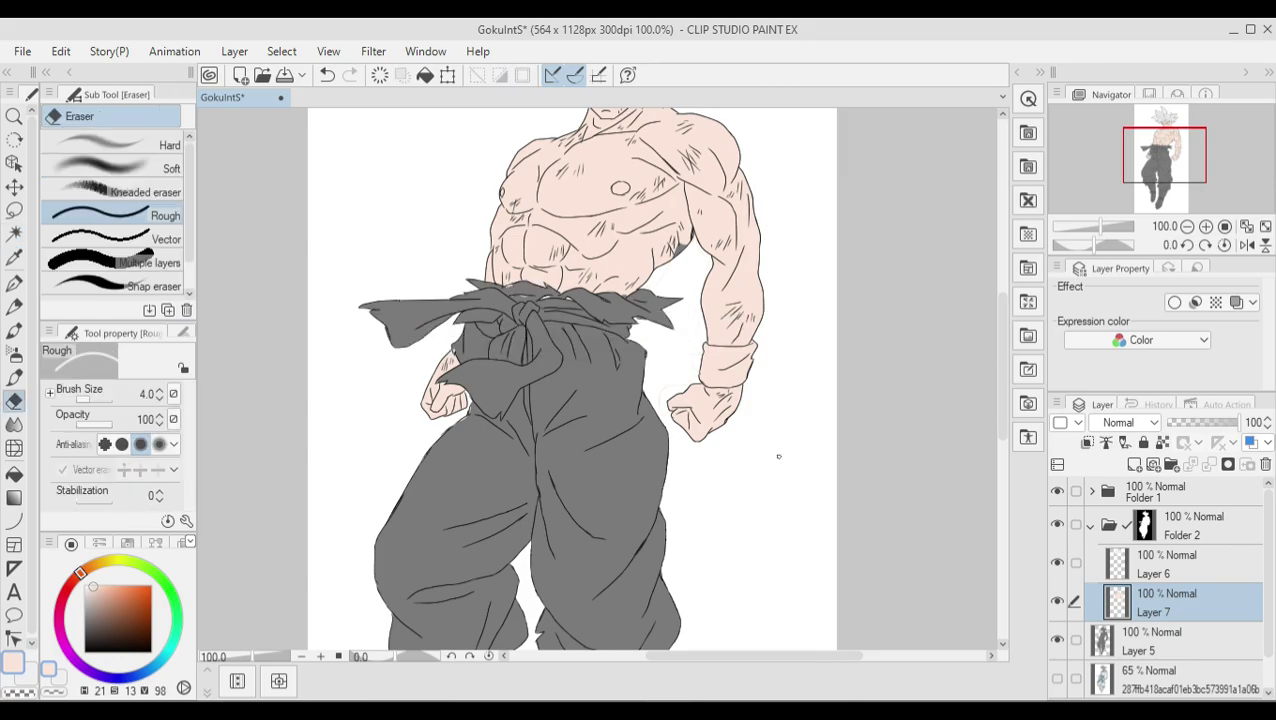
scroll(453, 426, up, 5)
scroll(889, 317, up, 3)
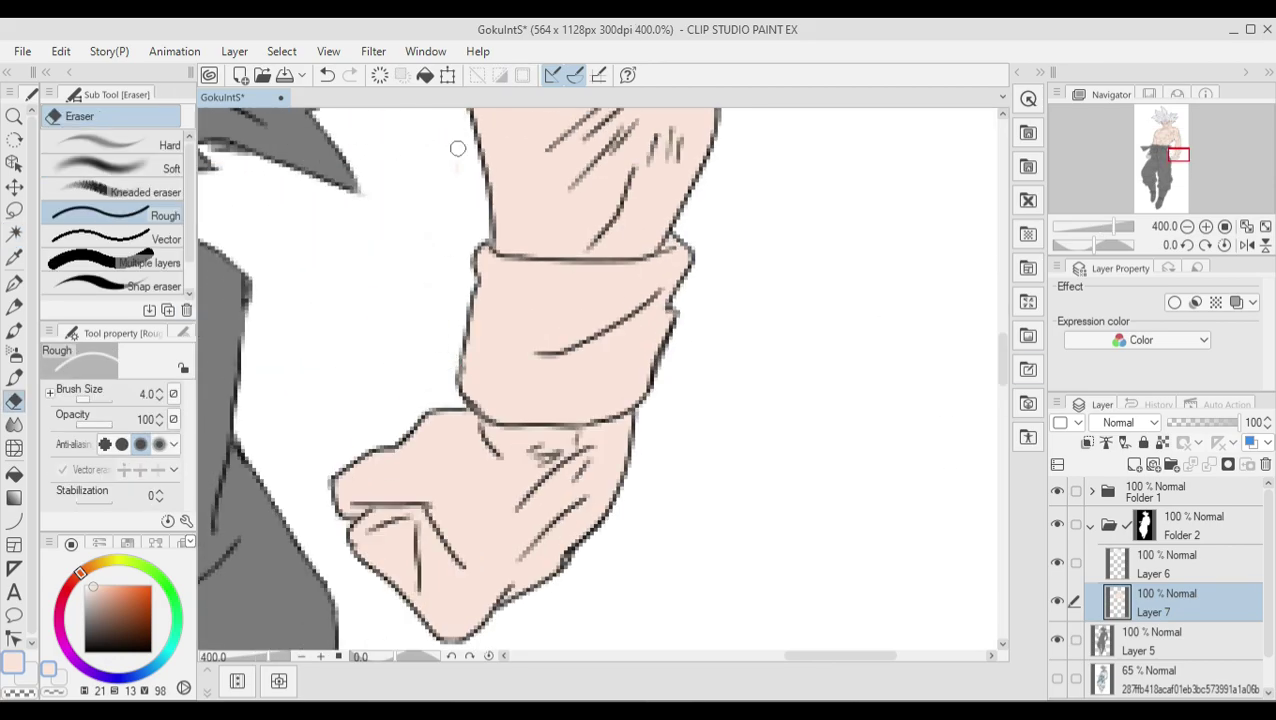
scroll(457, 148, up, 6)
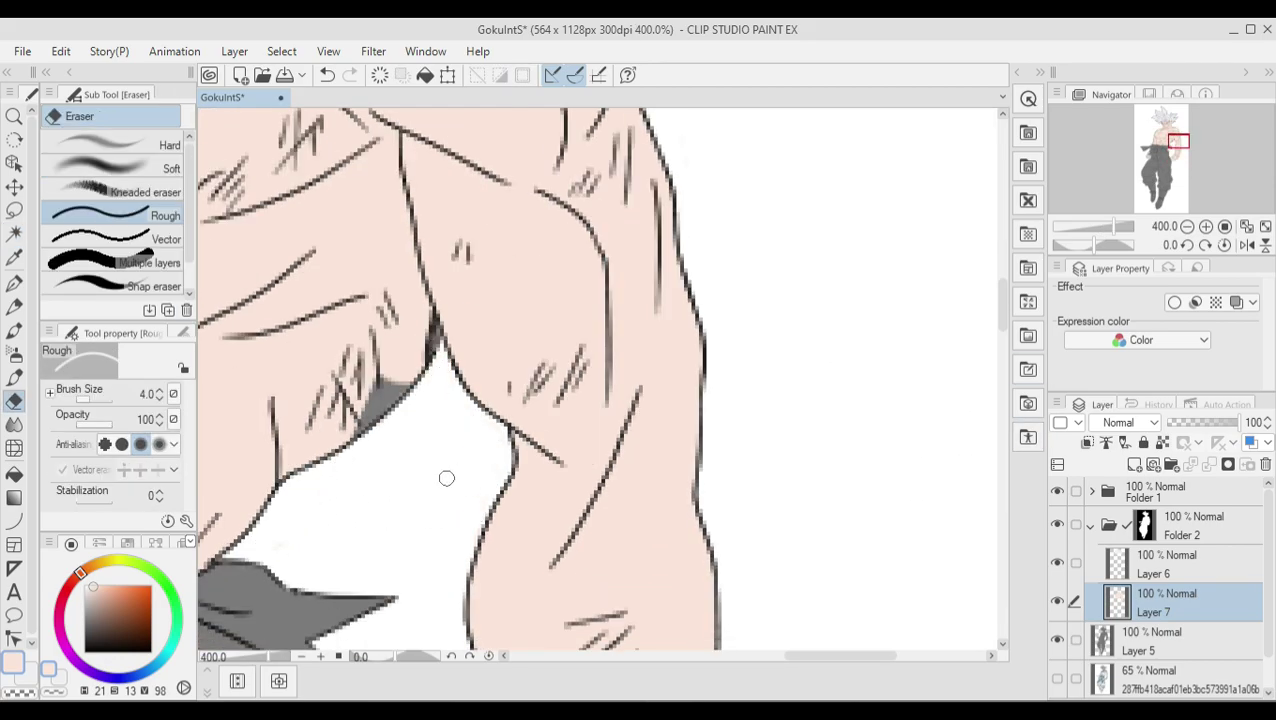
scroll(497, 555, left, 5)
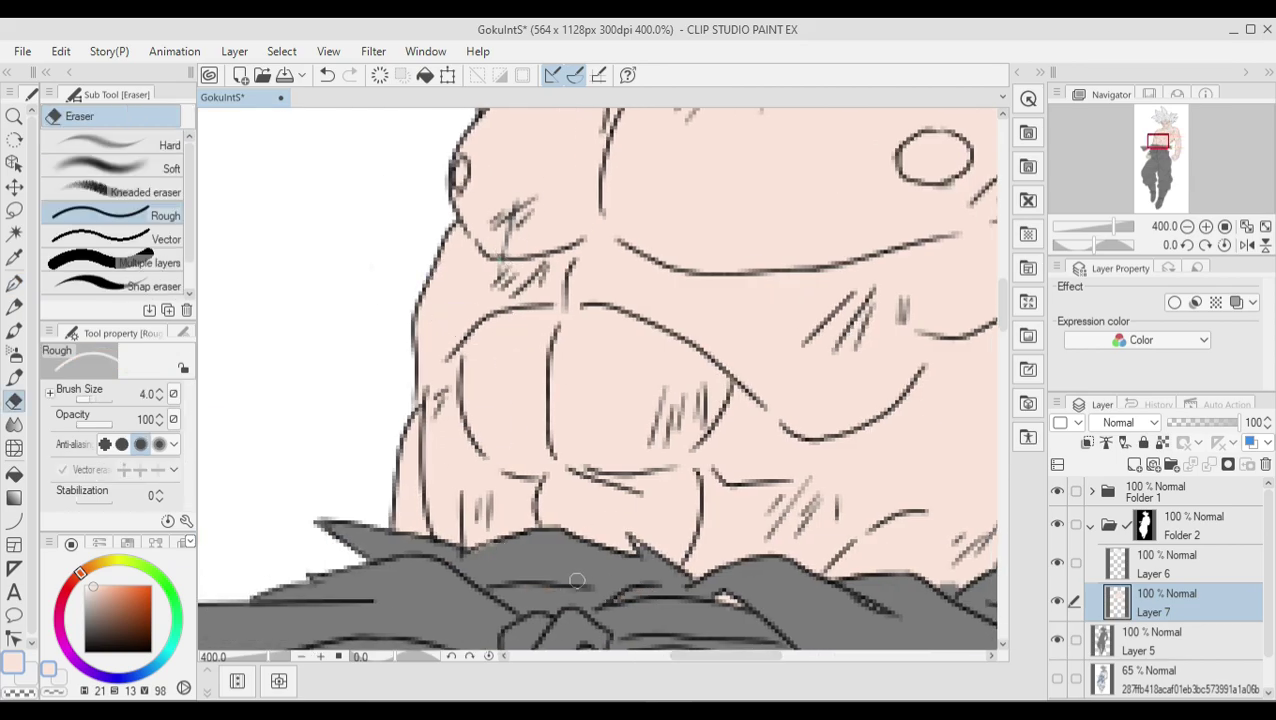
key(p)
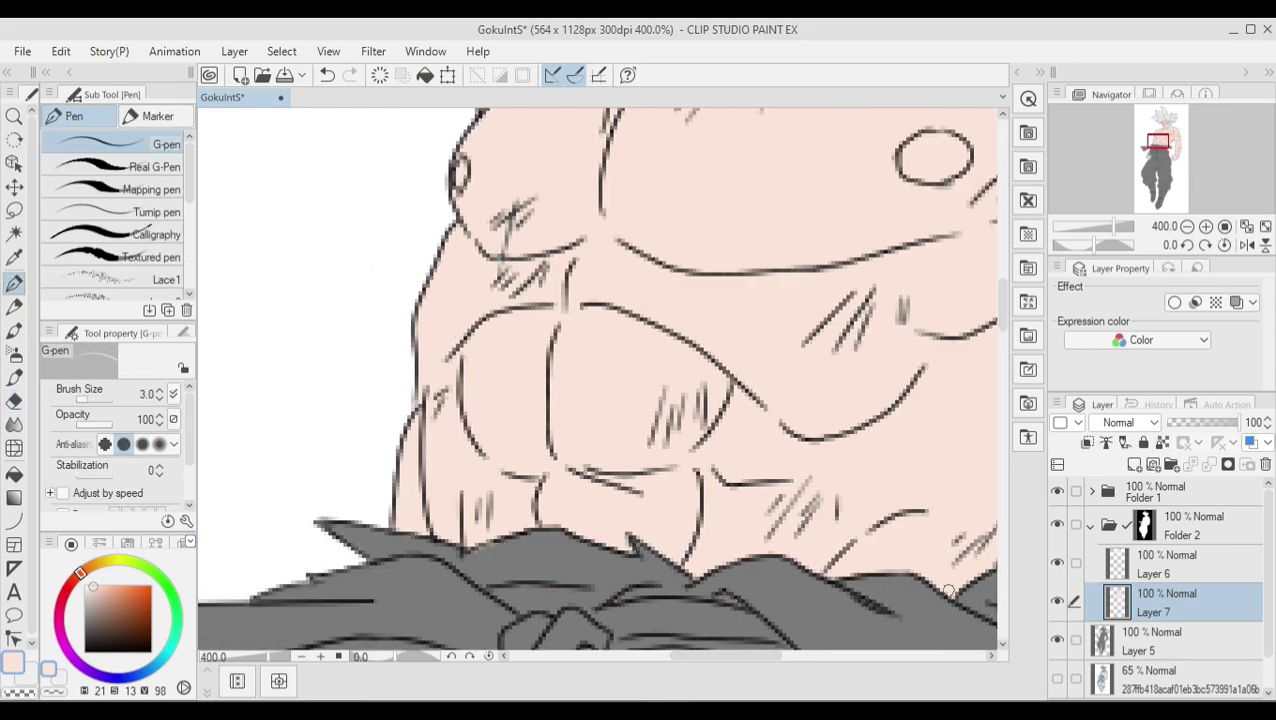
key(e)
scroll(948, 590, down, 3)
scroll(900, 580, left, 3)
scroll(850, 570, down, 3)
scroll(797, 553, down, 3)
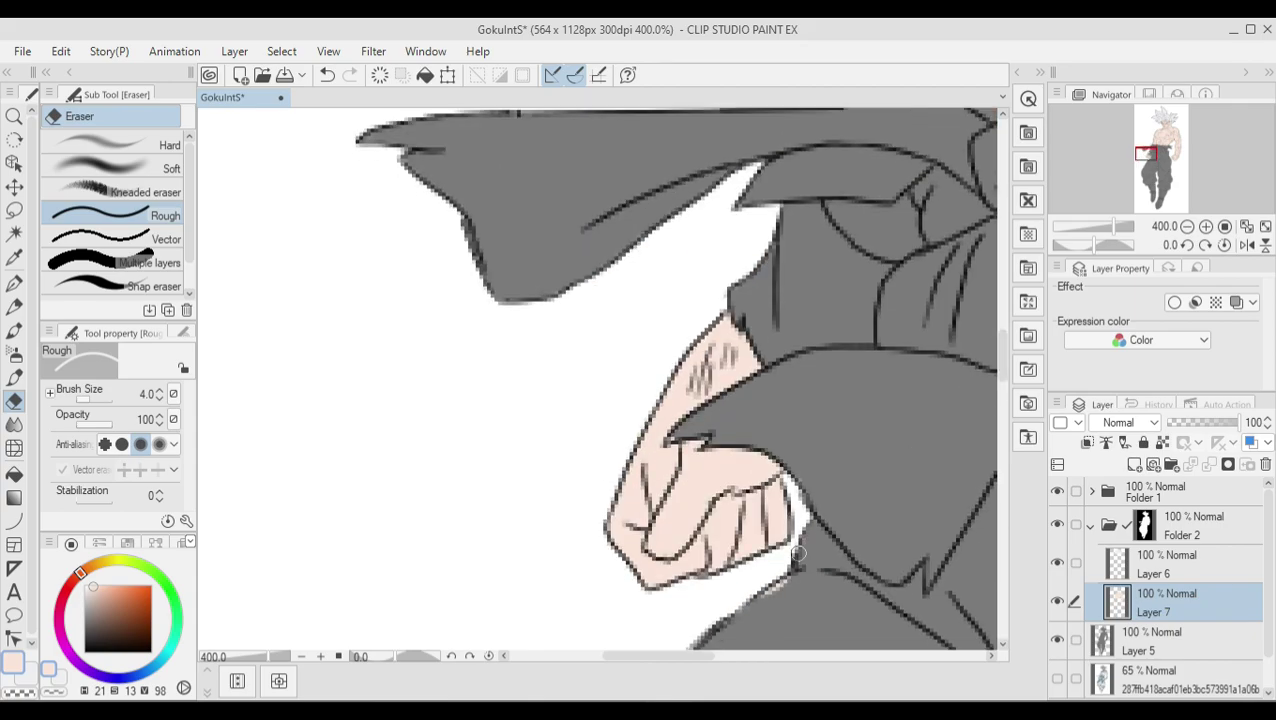
scroll(797, 553, up, 5)
Select the white gap beside the torso from the colouring folder
click(1190, 525)
key(w)
click(770, 430)
scroll(770, 430, up, 3)
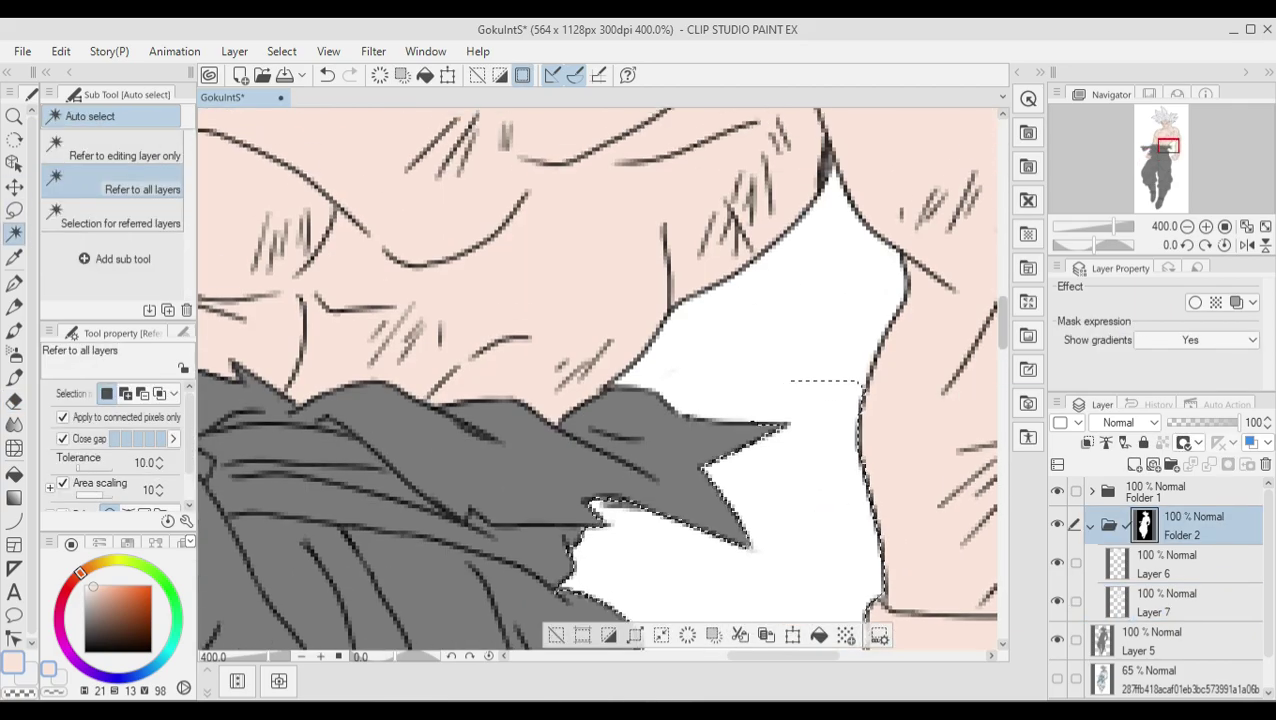
key(ctrl+d)
key(p)
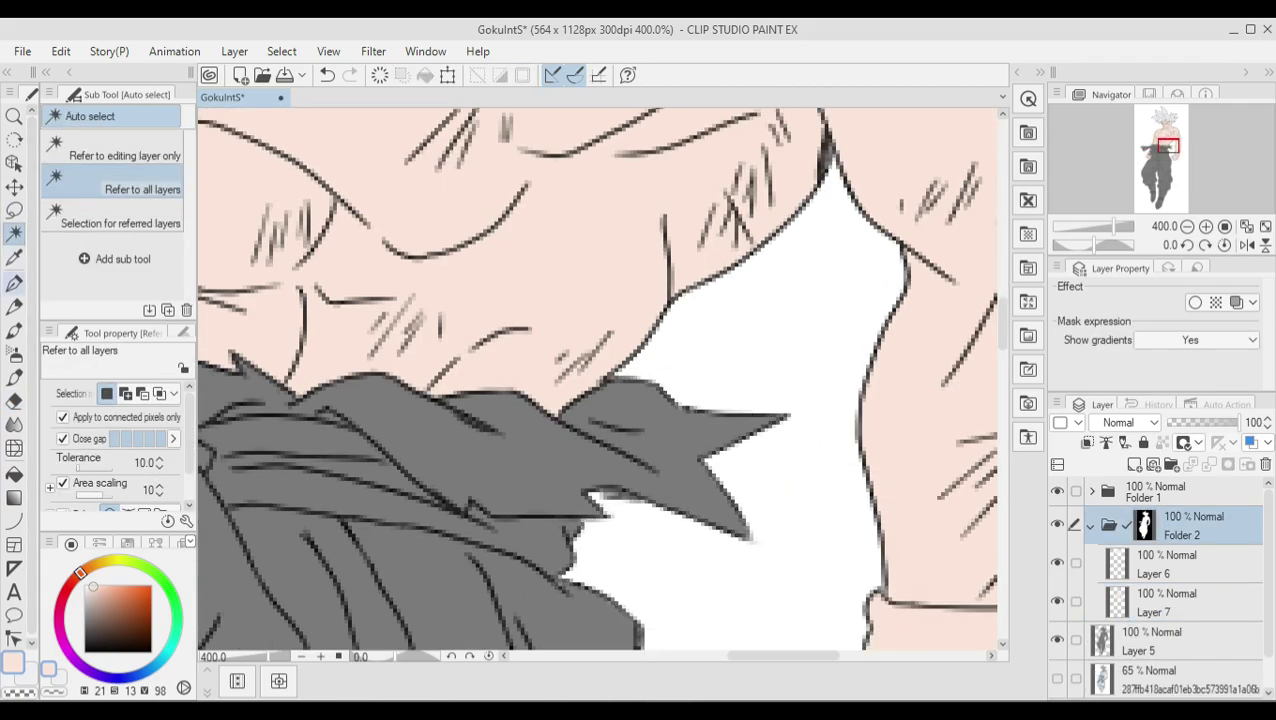
key(p)
Fill the wristband cuff dark grey using a current-layer-only selection on Layer 7
click(1166, 600)
scroll(600, 380, down, 5)
key(w)
click(124, 155)
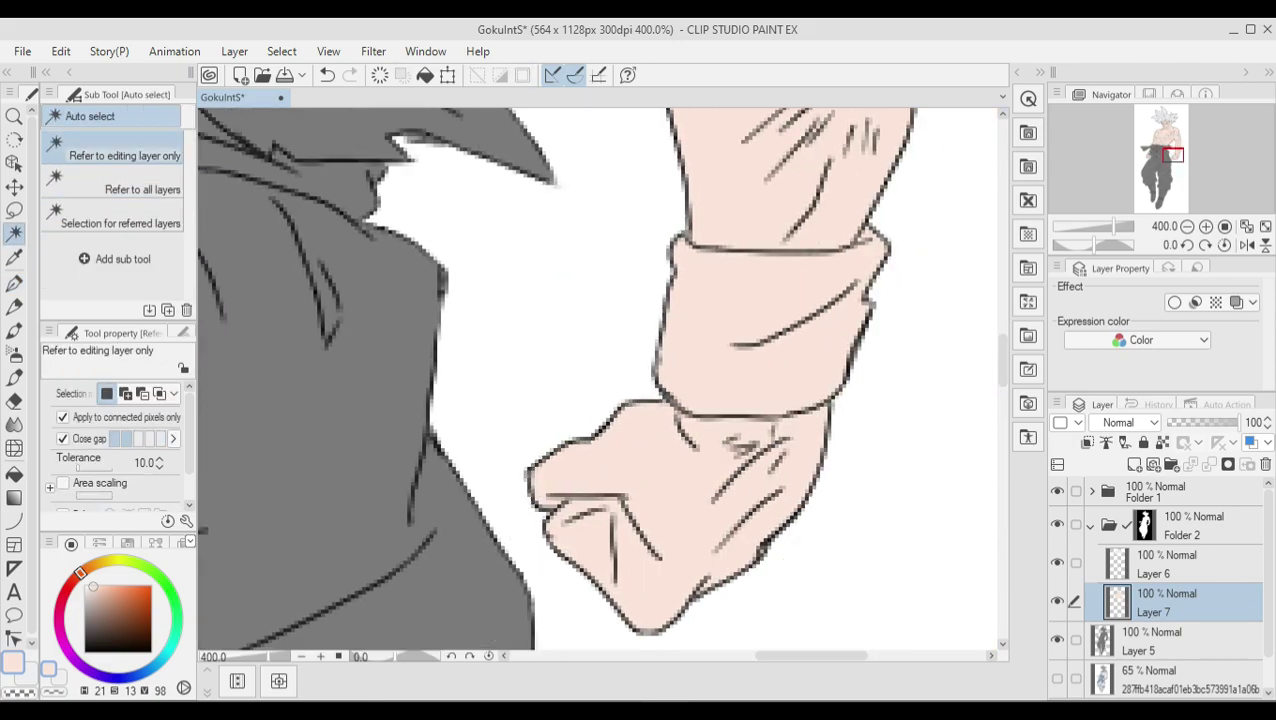
click(770, 320)
key(alt+Delete)
key(ctrl+d)
Zoom out to the whole upper body and add Layer 8 for the pants
key(e)
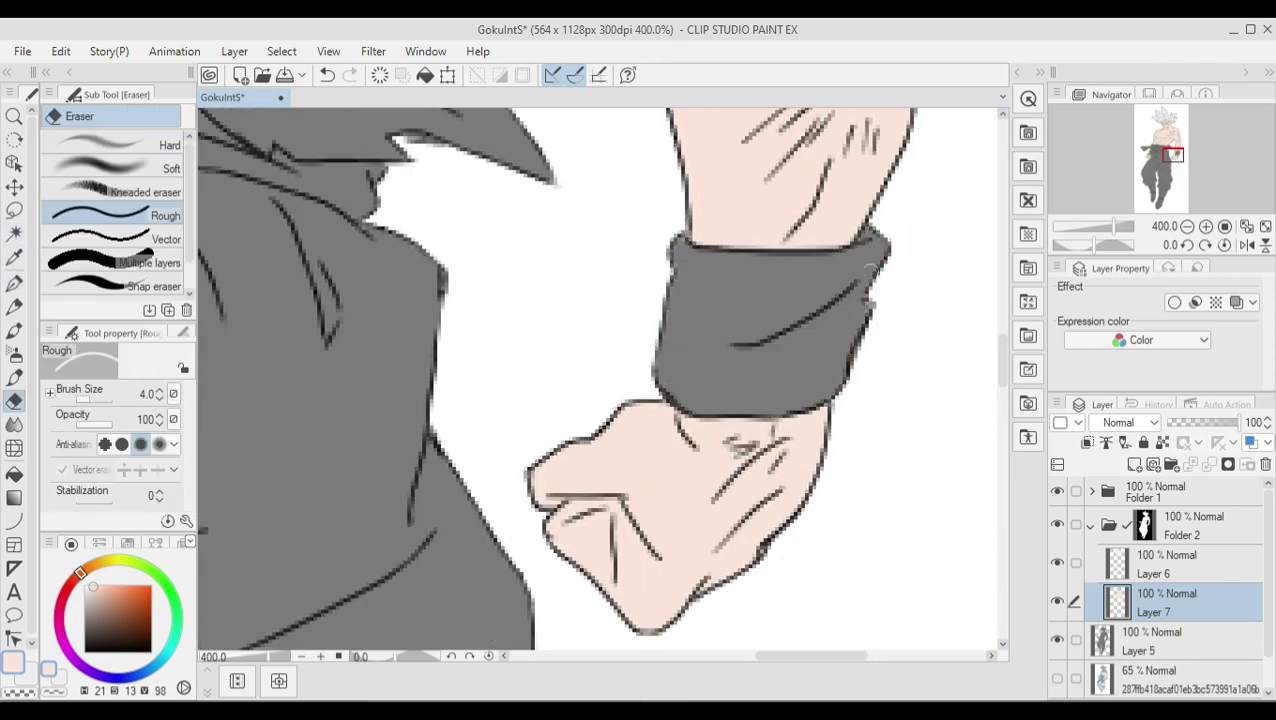
key(ctrl+alt+0)
scroll(600, 380, up, 3)
key(ctrl+shift+n)
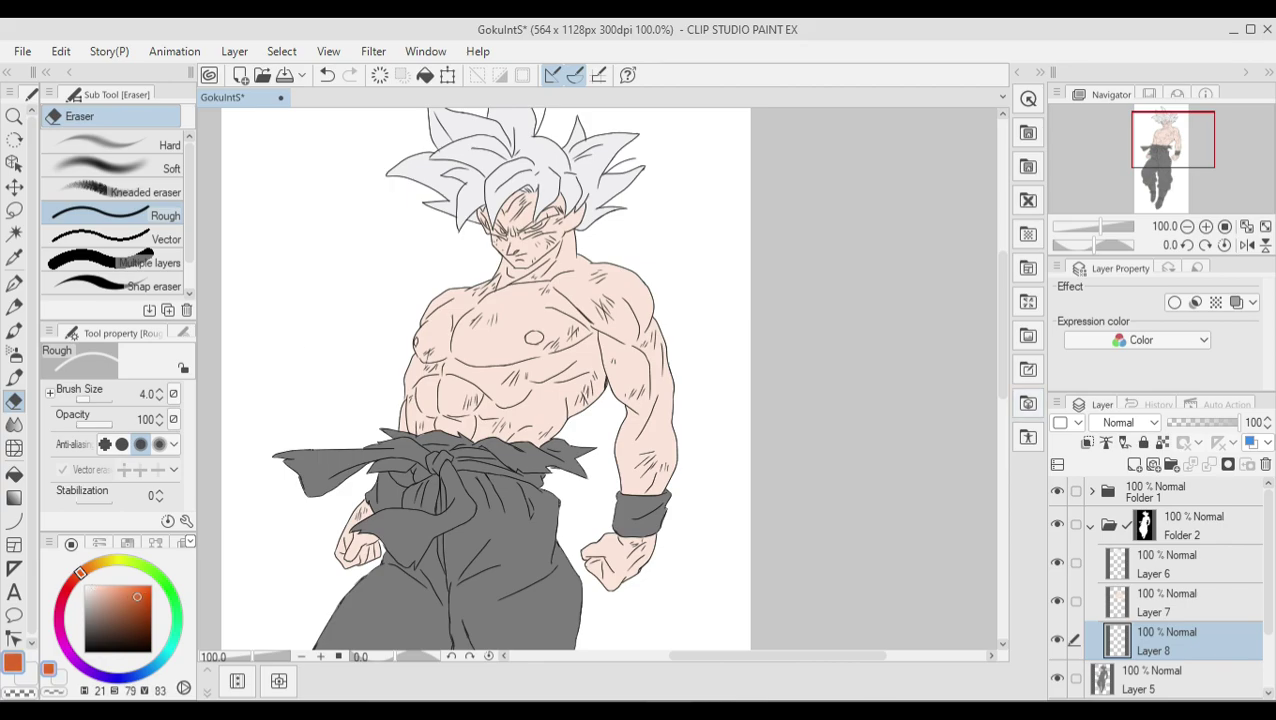
Fill the trousers orange on Layer 8 and delete the orange between the legs
key(g)
click(470, 560)
scroll(600, 380, down, 5)
click(1193, 525)
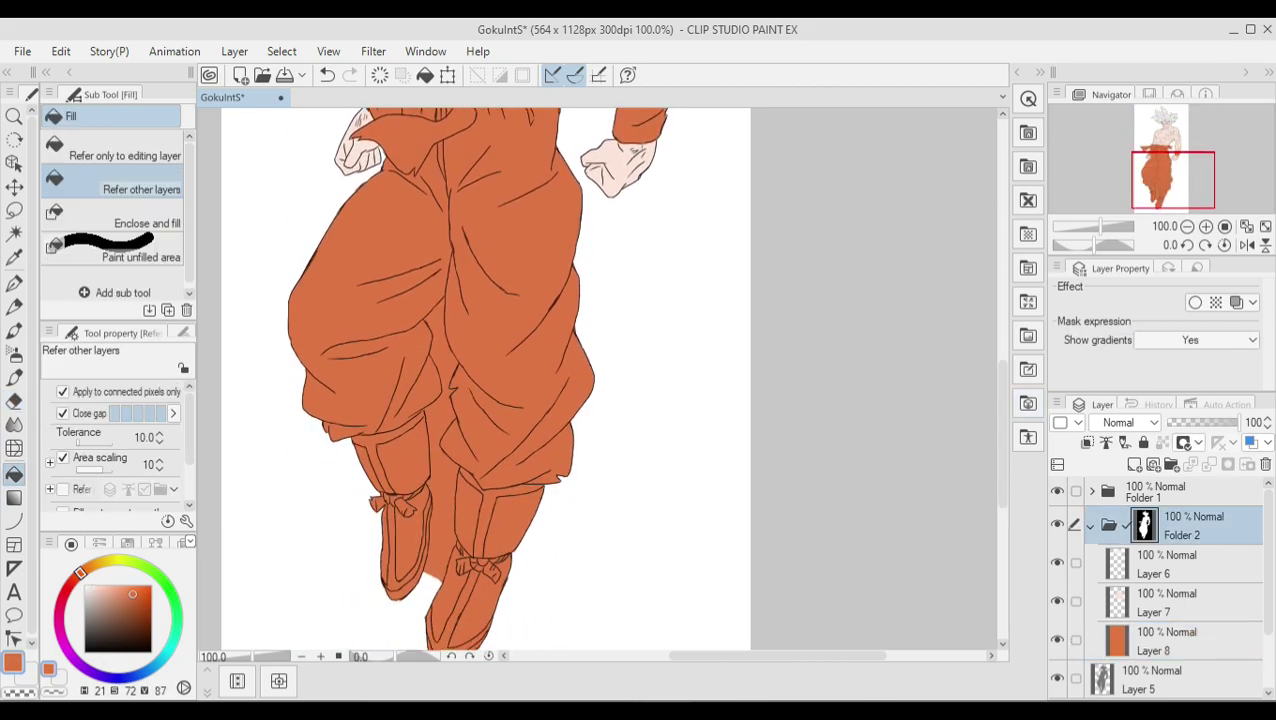
key(w)
click(445, 500)
shift+click(440, 350)
key(Delete)
key(ctrl+d)
key(e)
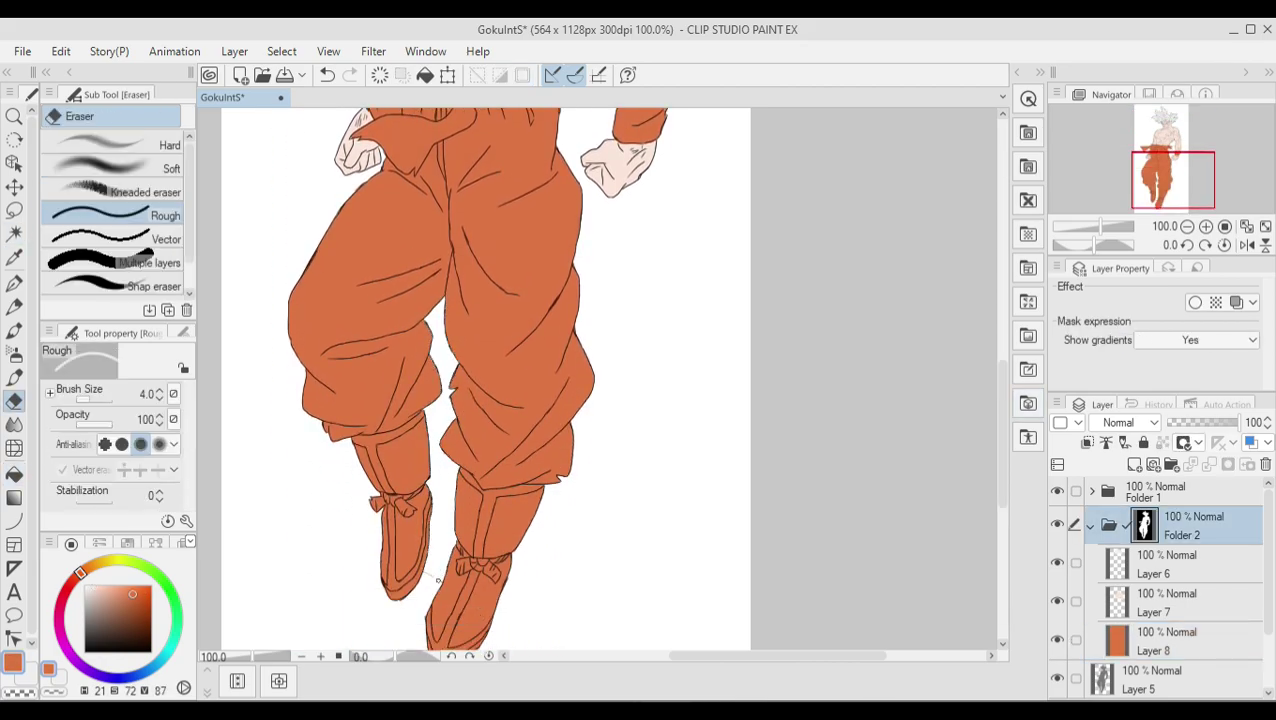
Sample the chest skin tone on Layer 7, then return to Layer 8 and adjust fill detection
scroll(485, 380, up, 5)
click(1166, 600)
key(p)
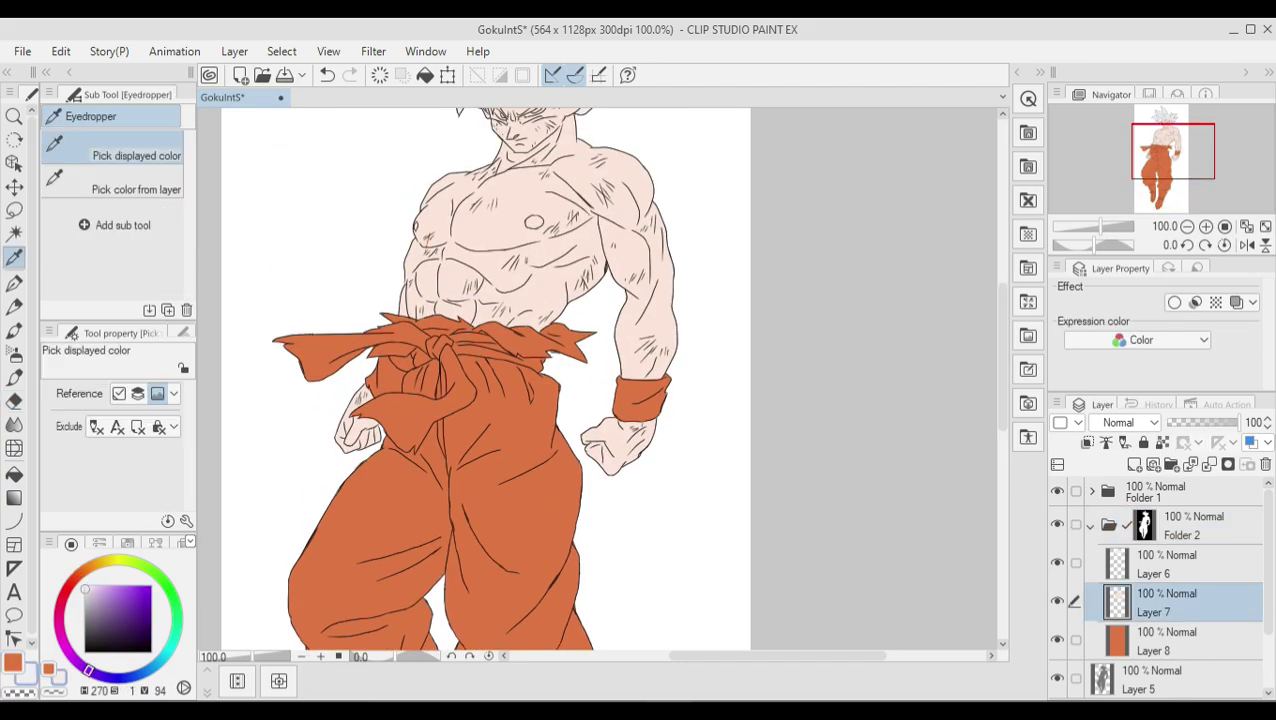
alt+click(520, 240)
click(1166, 640)
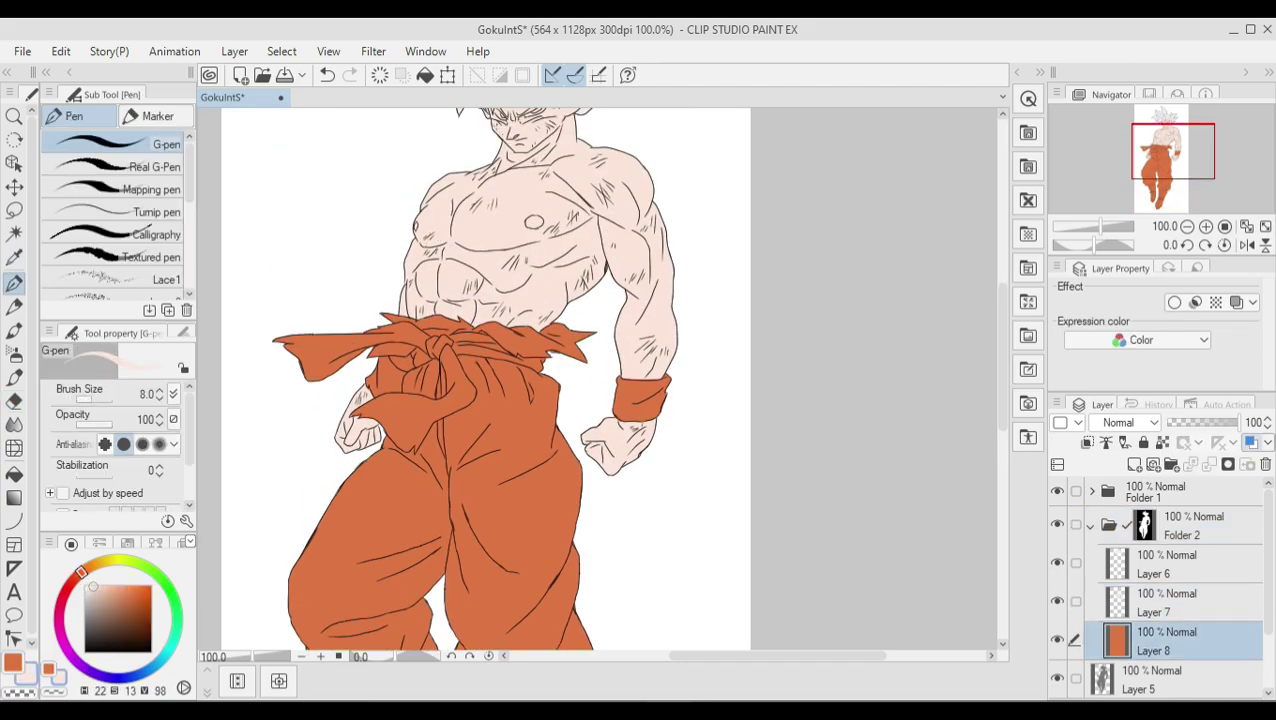
key(g)
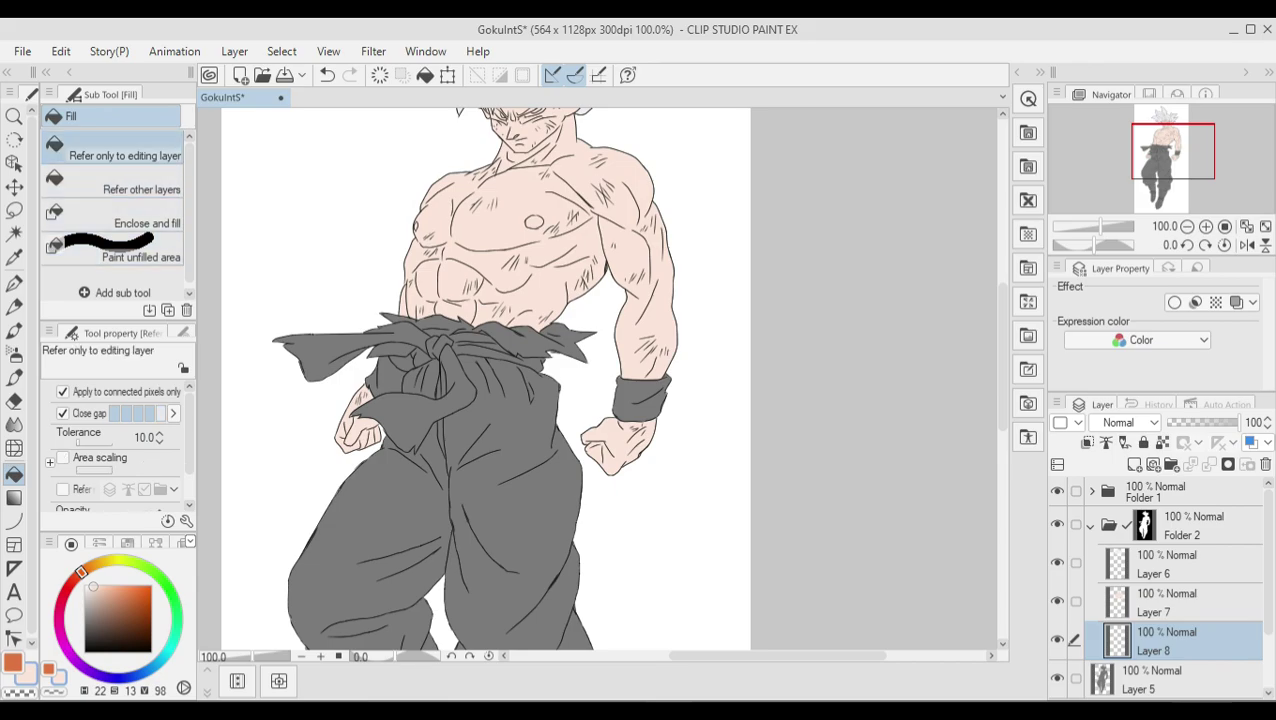
click(140, 223)
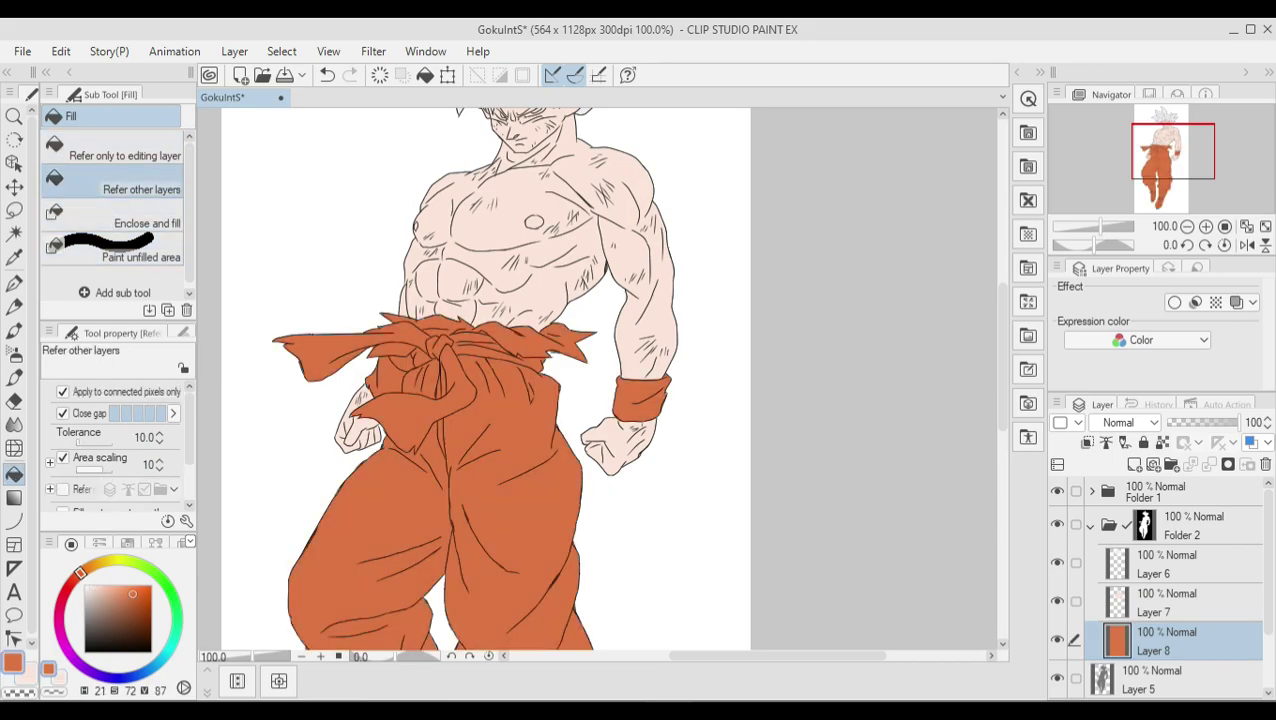
Delete the orange pants layer and paint the left sash and knot blue with a 17 px pen
click(440, 580)
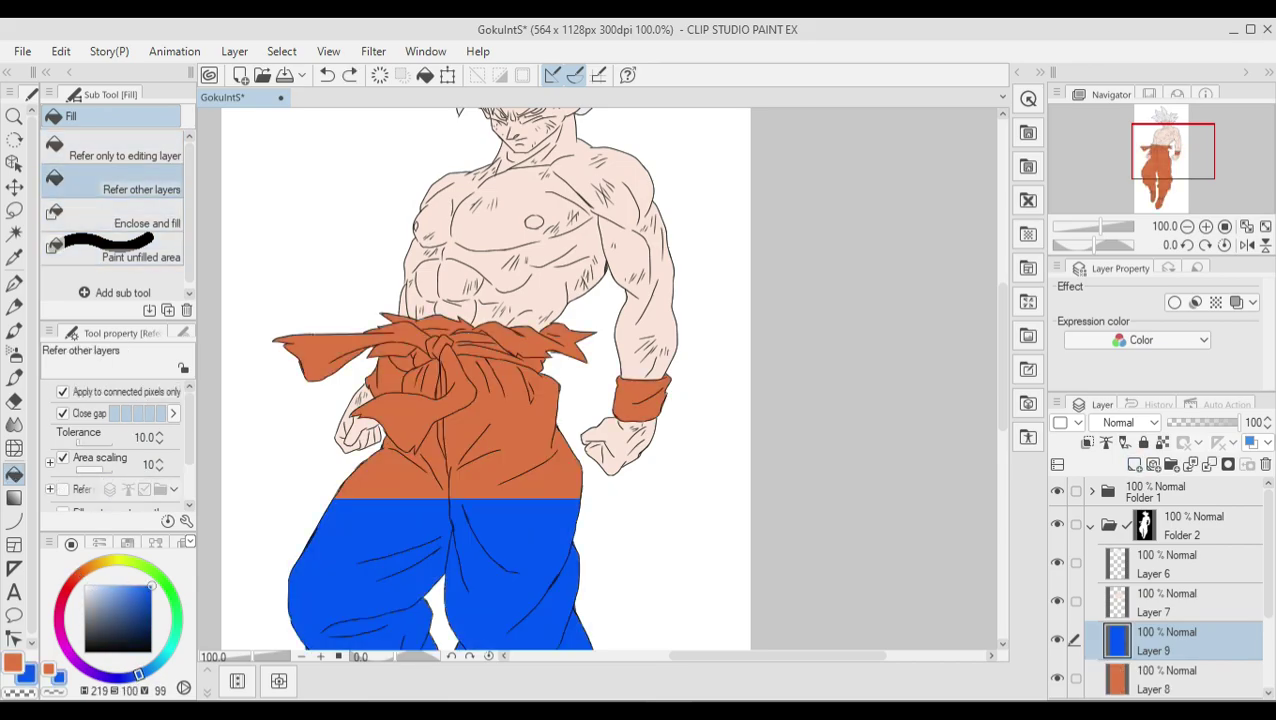
key(ctrl+z)
key(ctrl+Delete)
key(p)
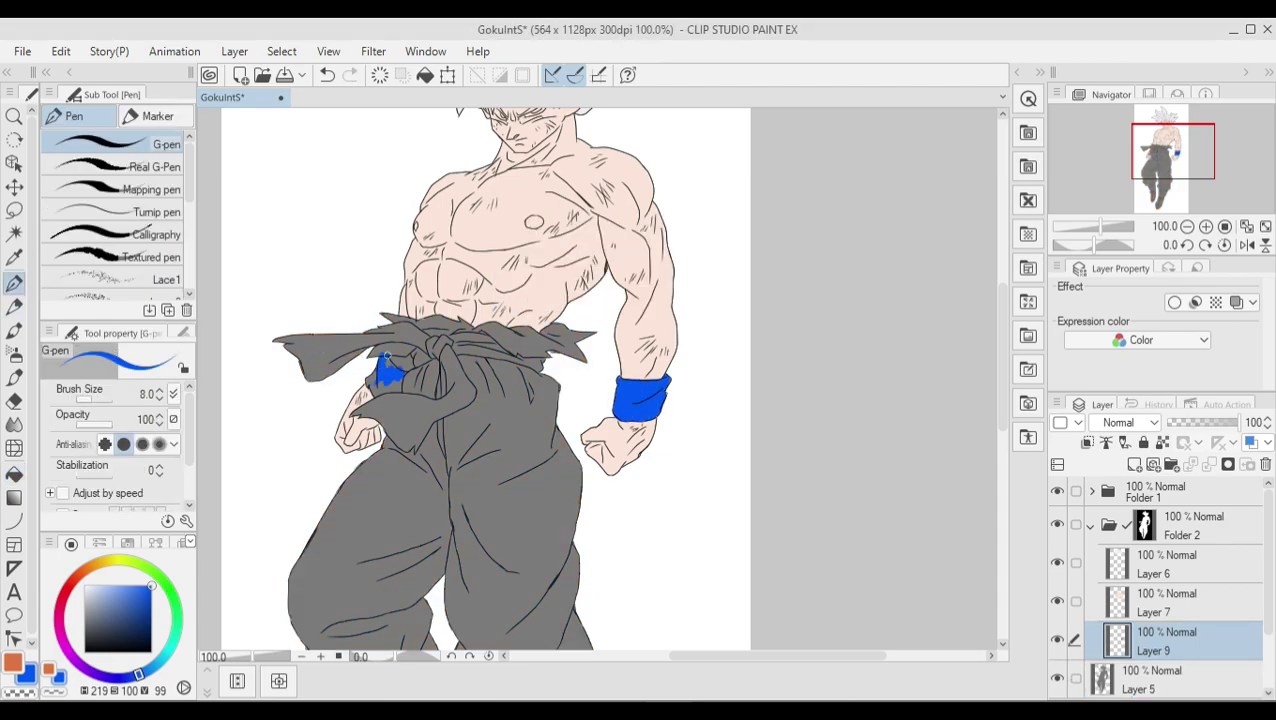
key(bracketright)
key(bracketright)
key(bracketright)
drag(290, 345, 352, 354)
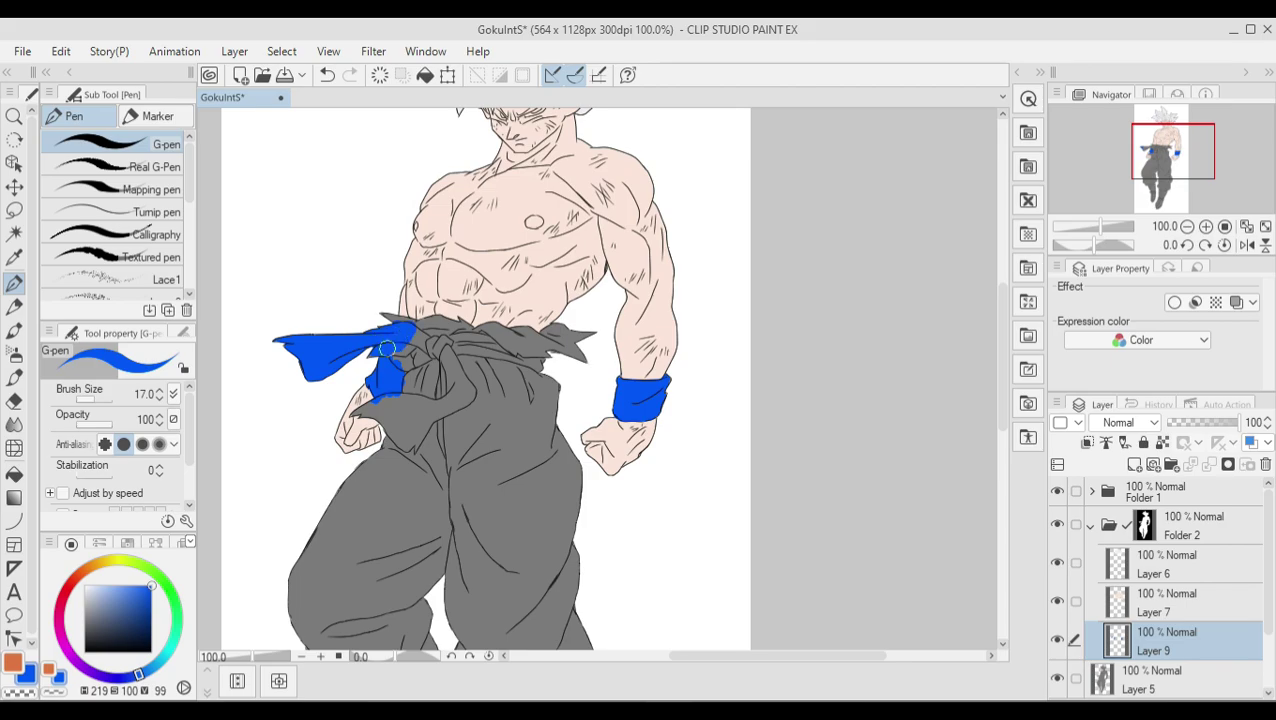
drag(504, 359, 362, 410)
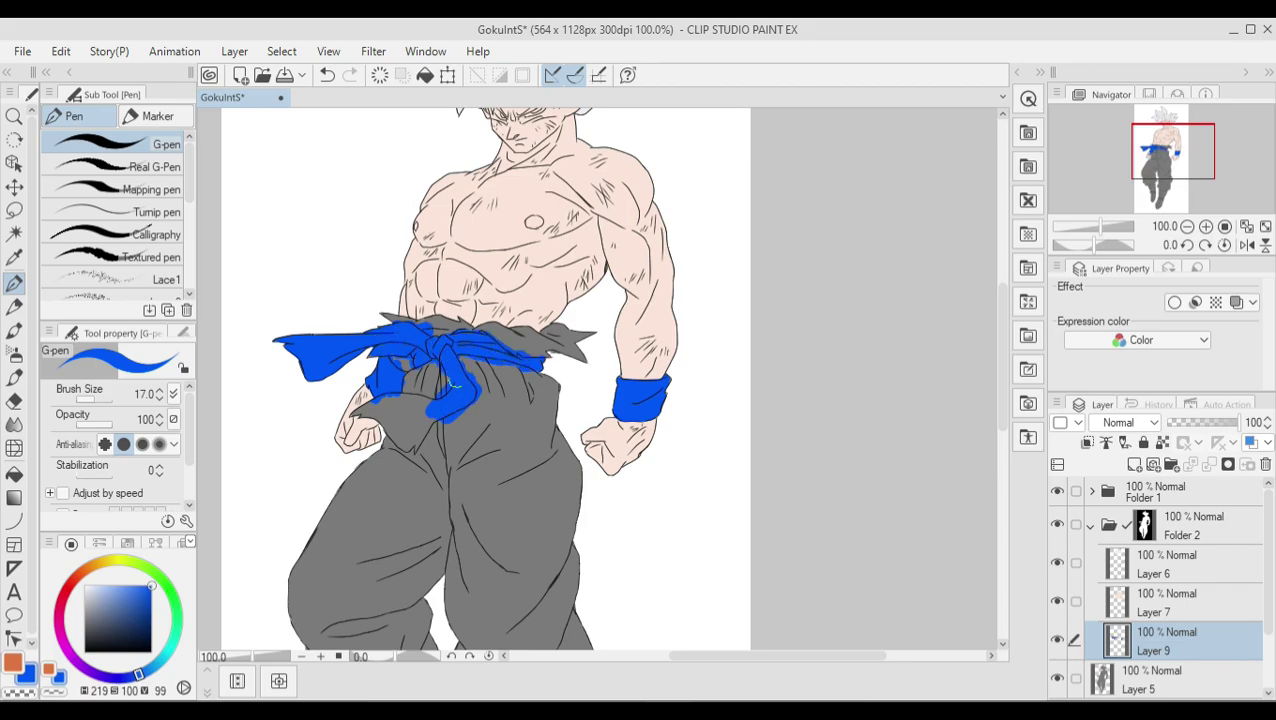
Zoom in and erase blue overspill below the sash and past its right end
scroll(362, 410, up, 4)
scroll(507, 378, left, 5)
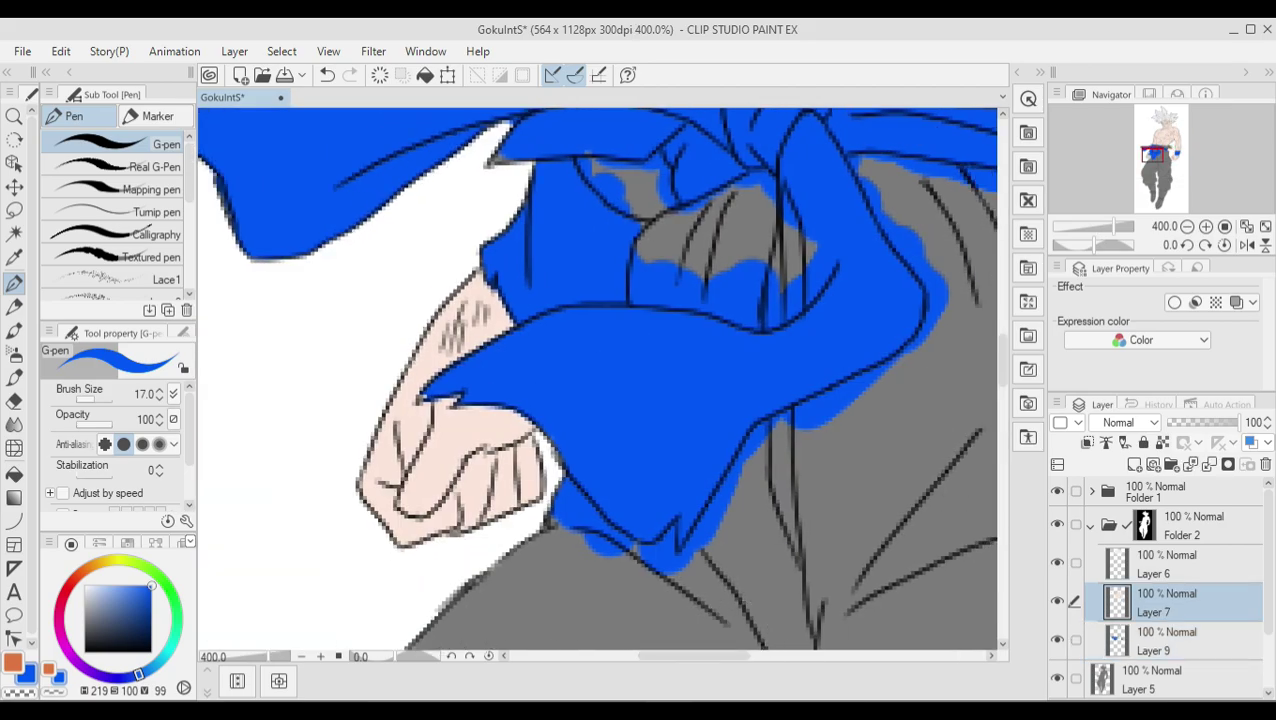
key(e)
key(e)
drag(568, 486, 602, 541)
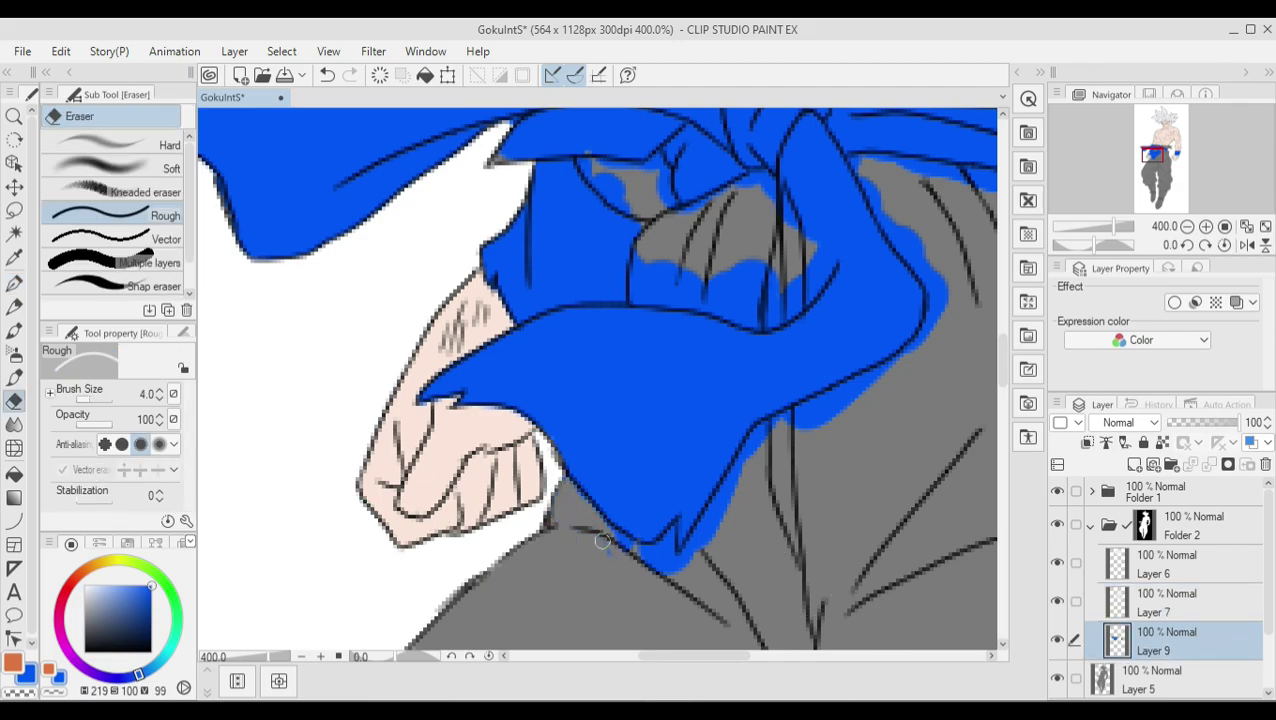
mouse_move(774, 412)
mouse_down()
mouse_move(702, 538)
mouse_move(932, 332)
mouse_up()
drag(855, 158, 914, 253)
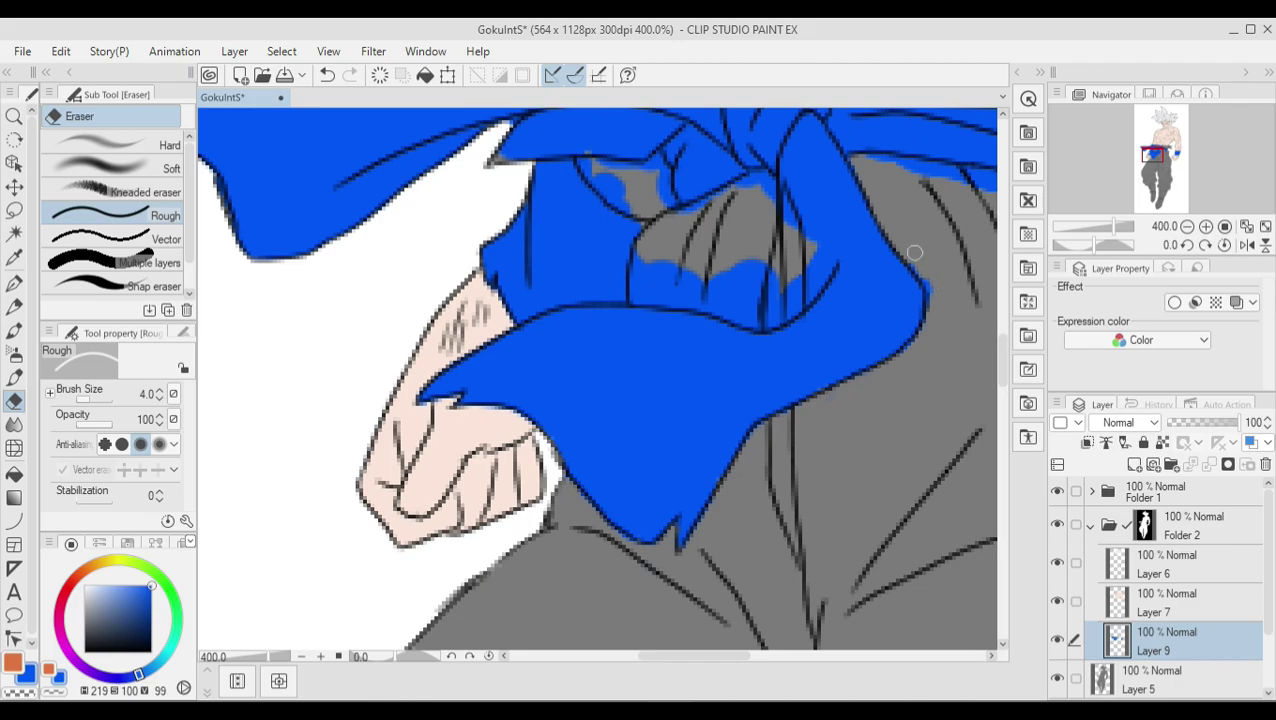
Erase blue spilling above the sash outline, between the folds and near the knot
key(p)
key(e)
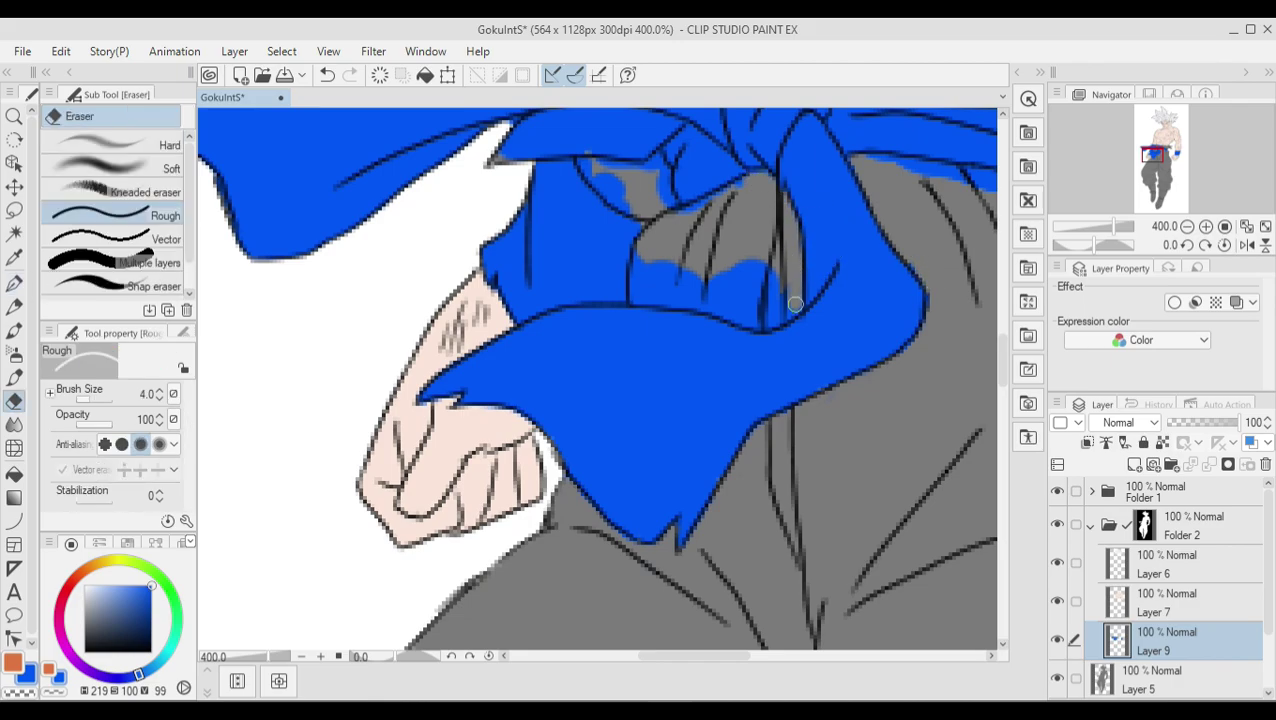
drag(795, 304, 765, 276)
drag(650, 268, 707, 309)
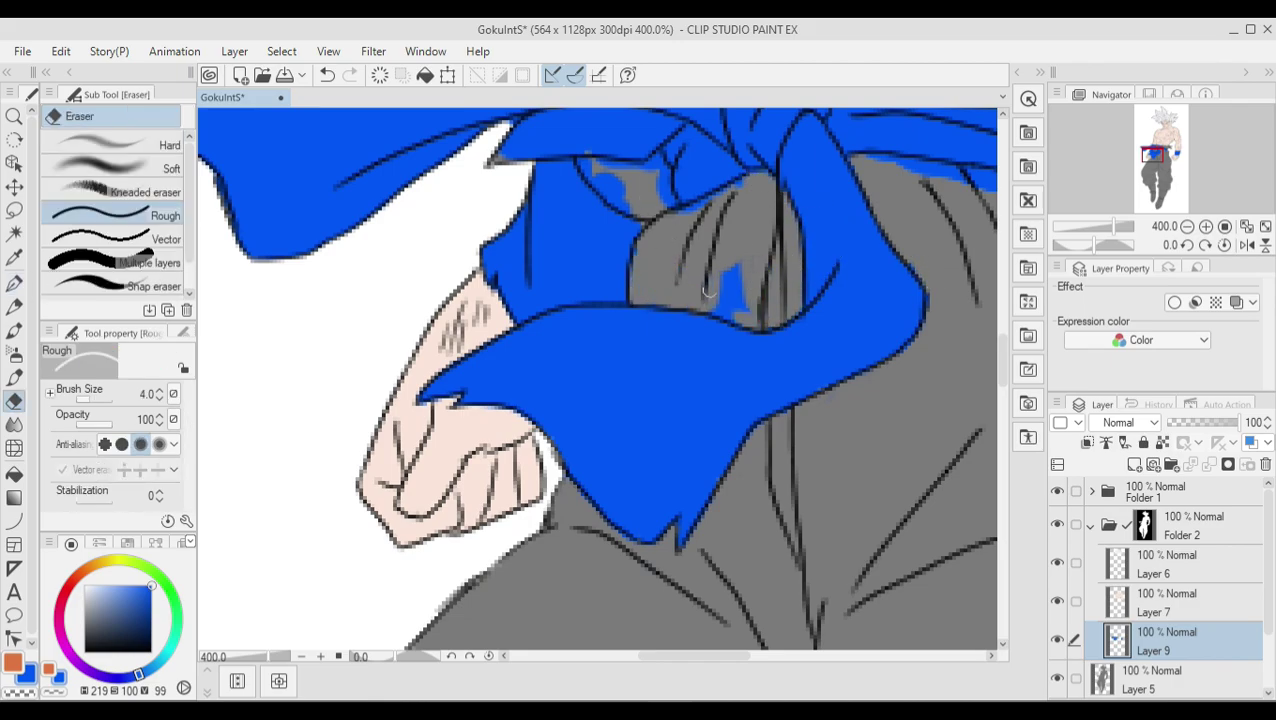
key(p)
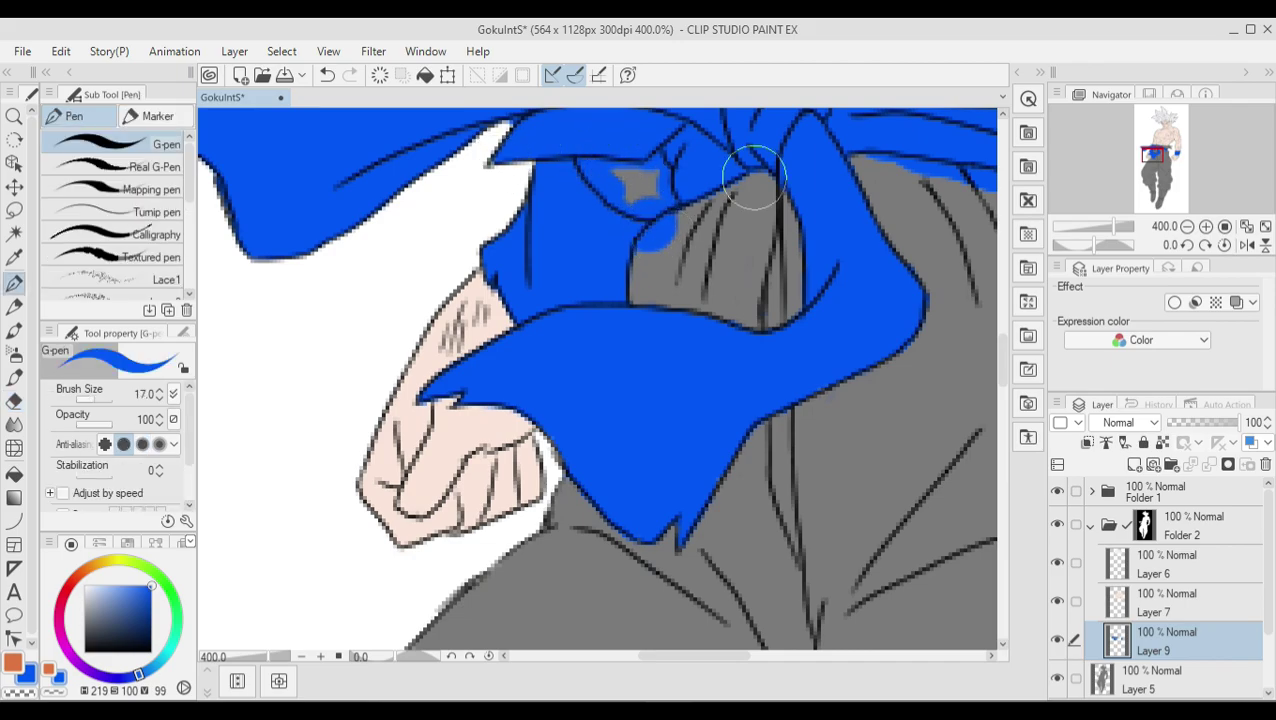
key(e)
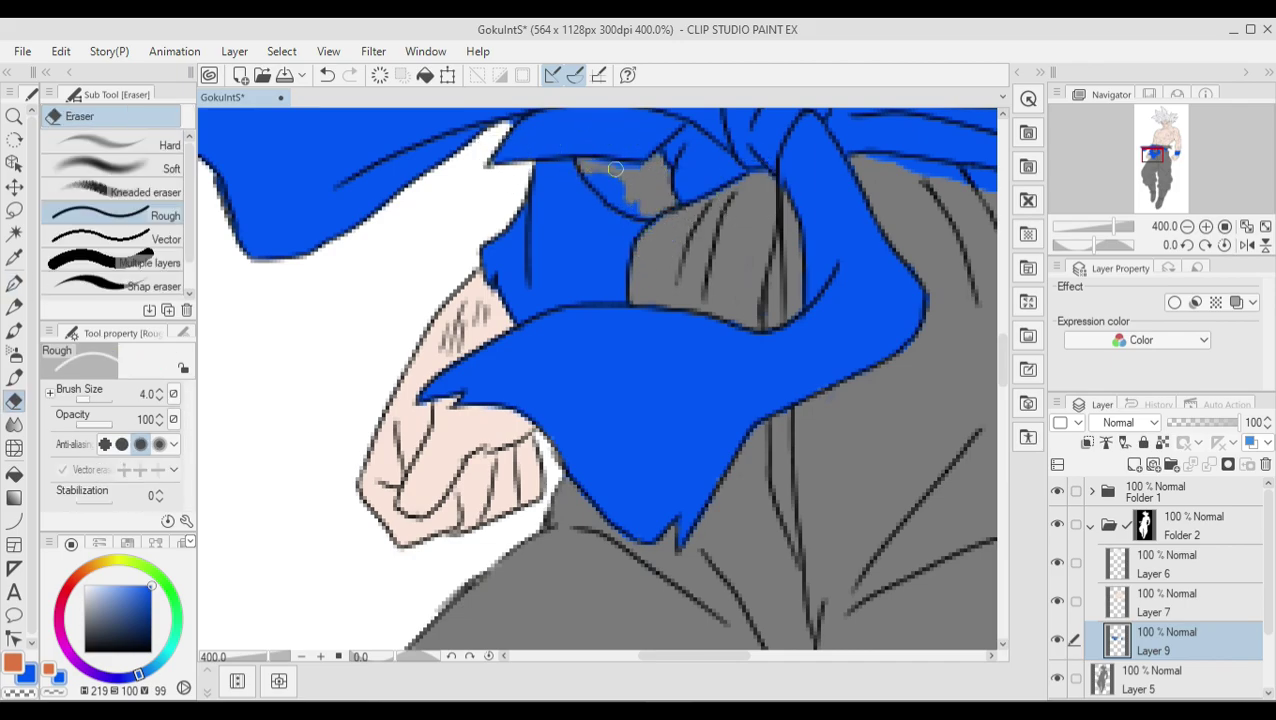
drag(615, 168, 590, 173)
Sample the skin tone and fill the gap beside the knot with it
key(i)
key(p)
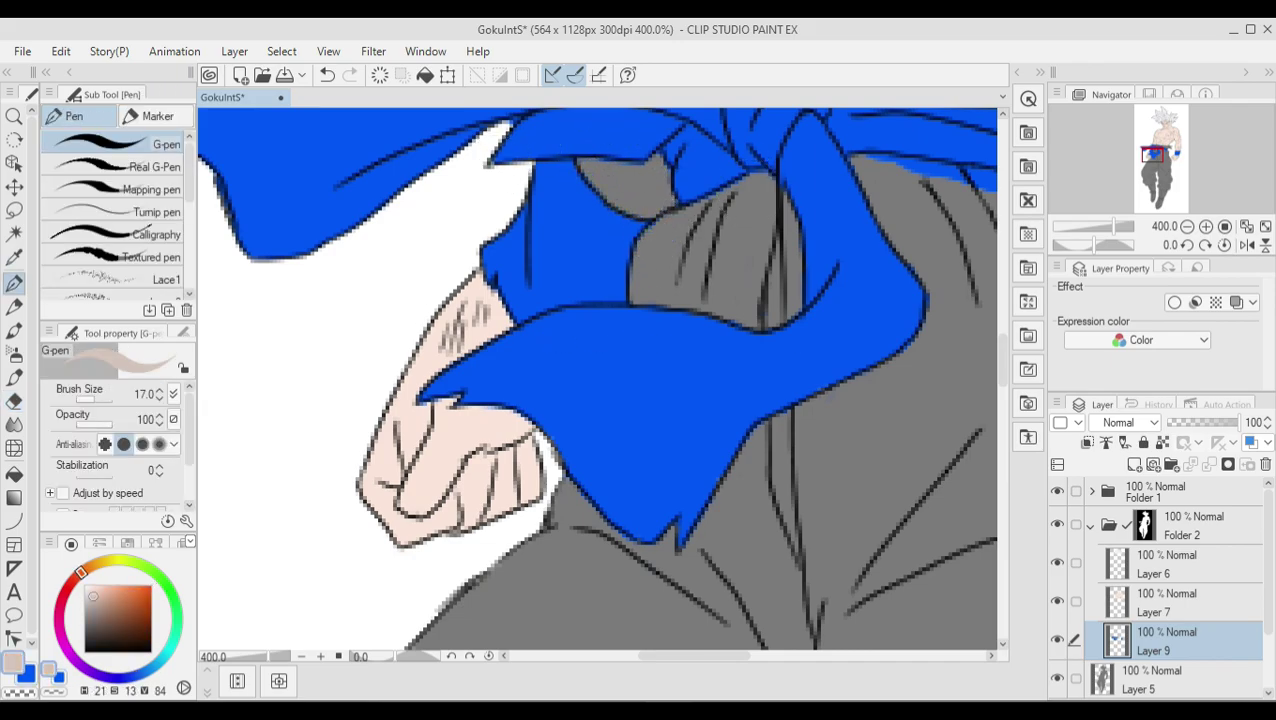
click(641, 188)
key(i)
key(p)
drag(665, 158, 638, 204)
Back on the sash layer, erase blue over the upper edge and grey trousers, then zoom out
click(1166, 640)
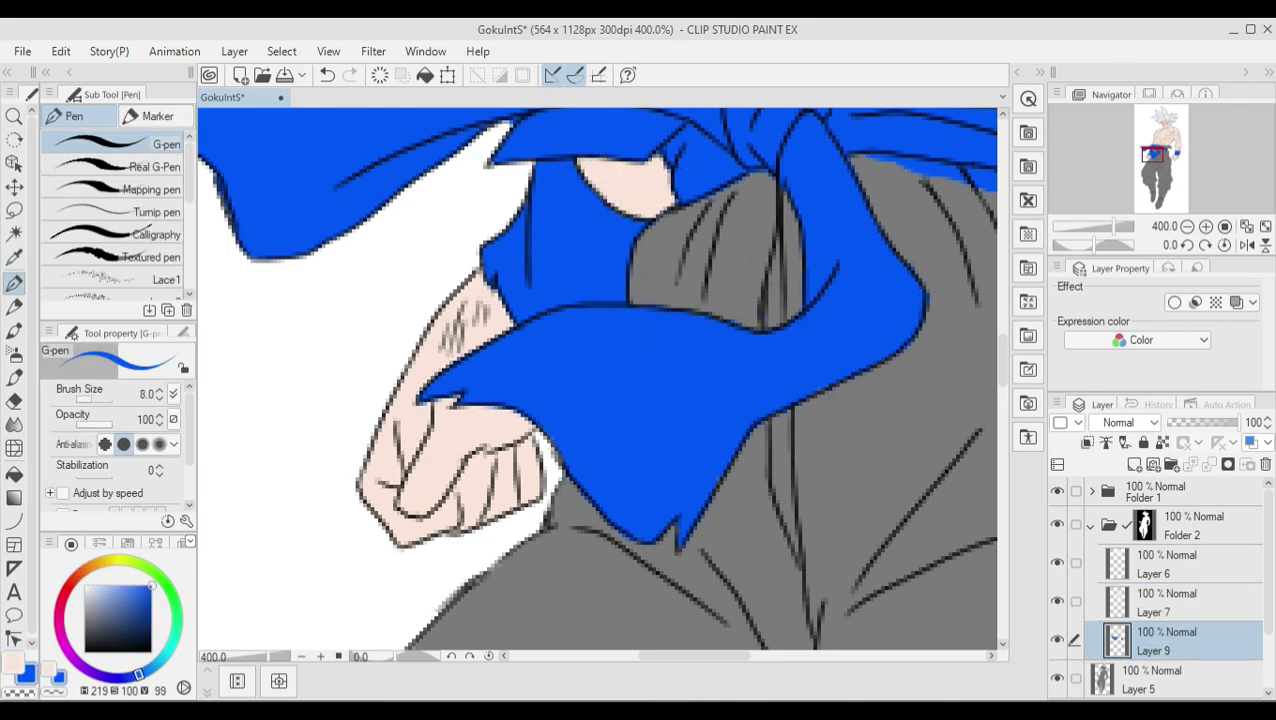
drag(737, 161, 457, 161)
key(e)
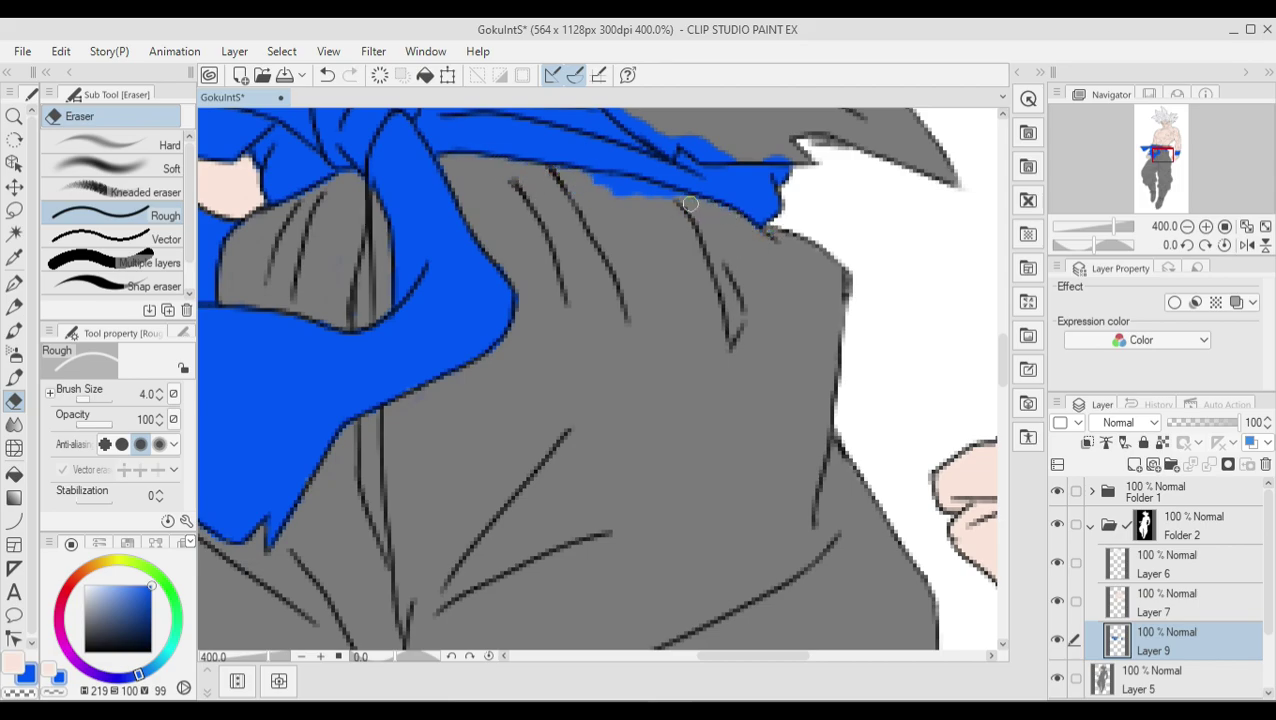
scroll(704, 407, up, 3)
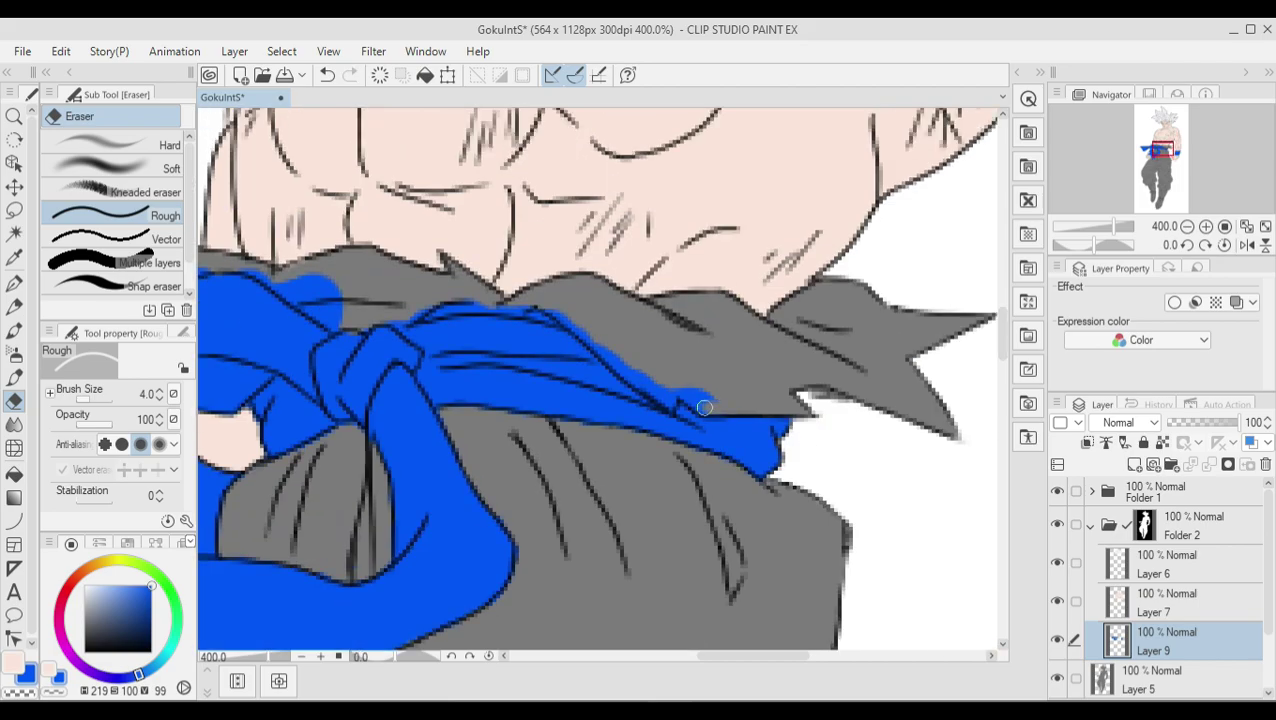
drag(553, 306, 636, 381)
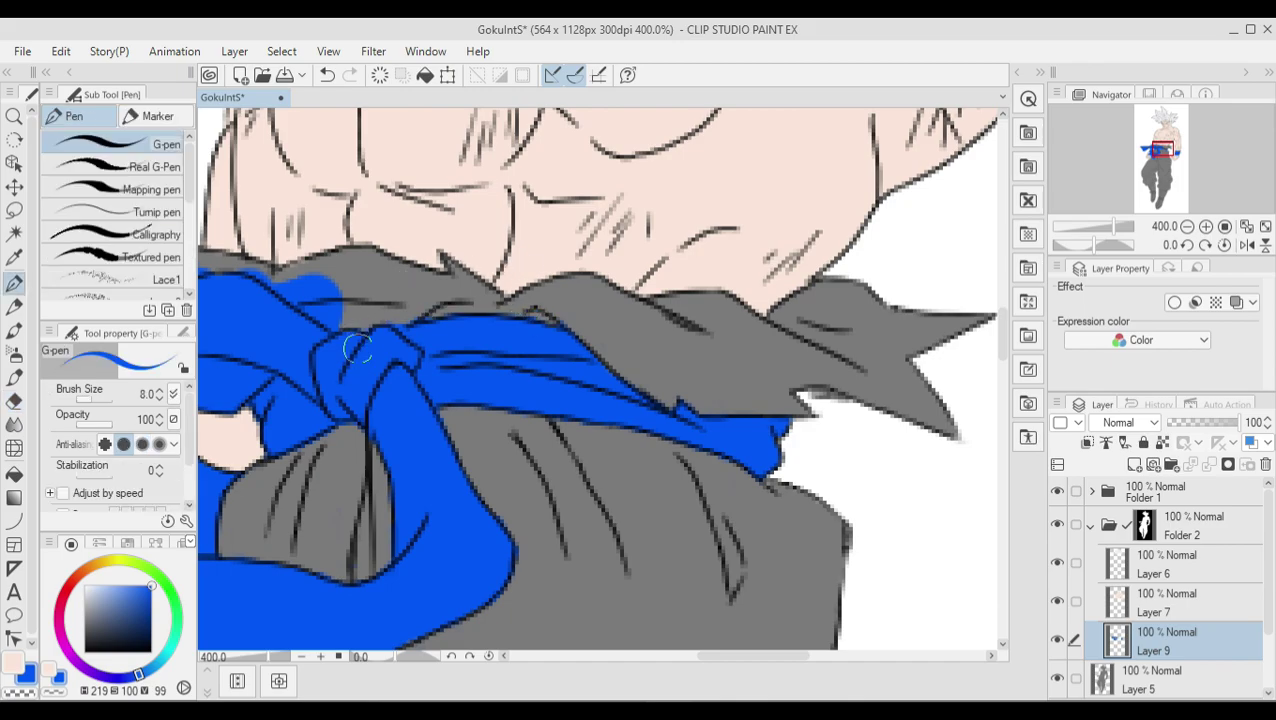
drag(345, 312, 302, 291)
scroll(733, 645, left, 5)
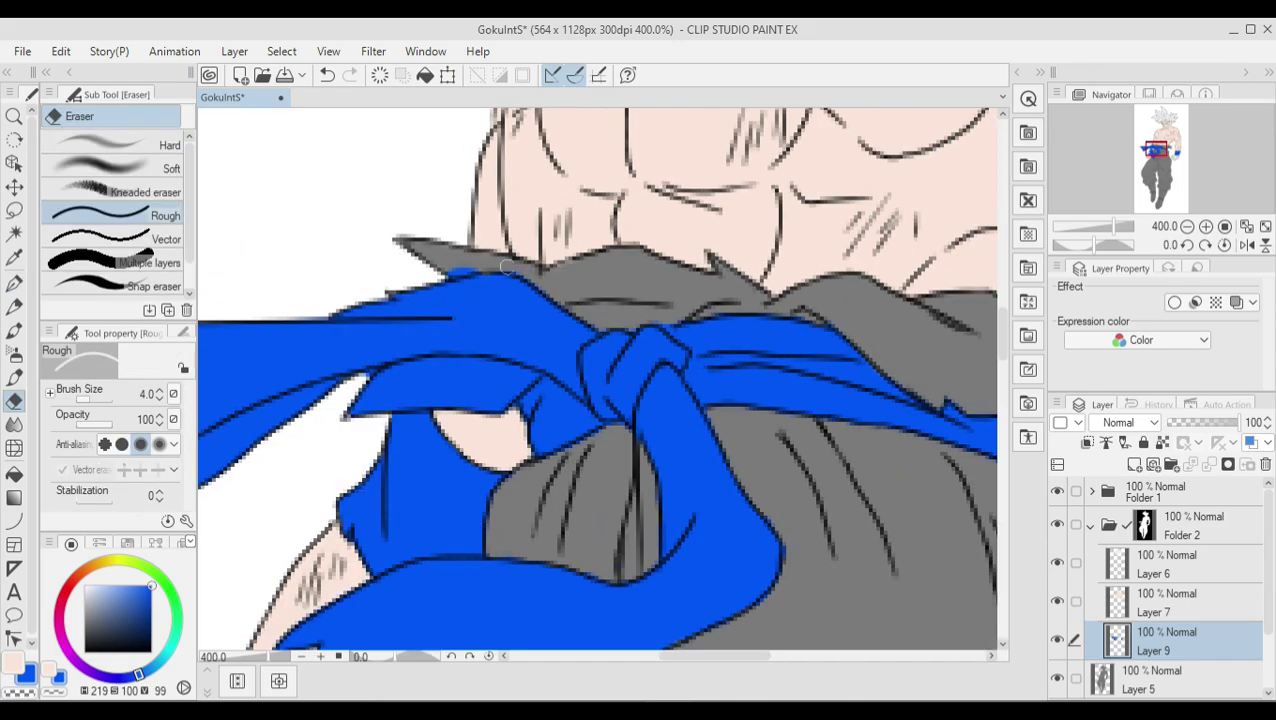
key(ctrl+alt+0)
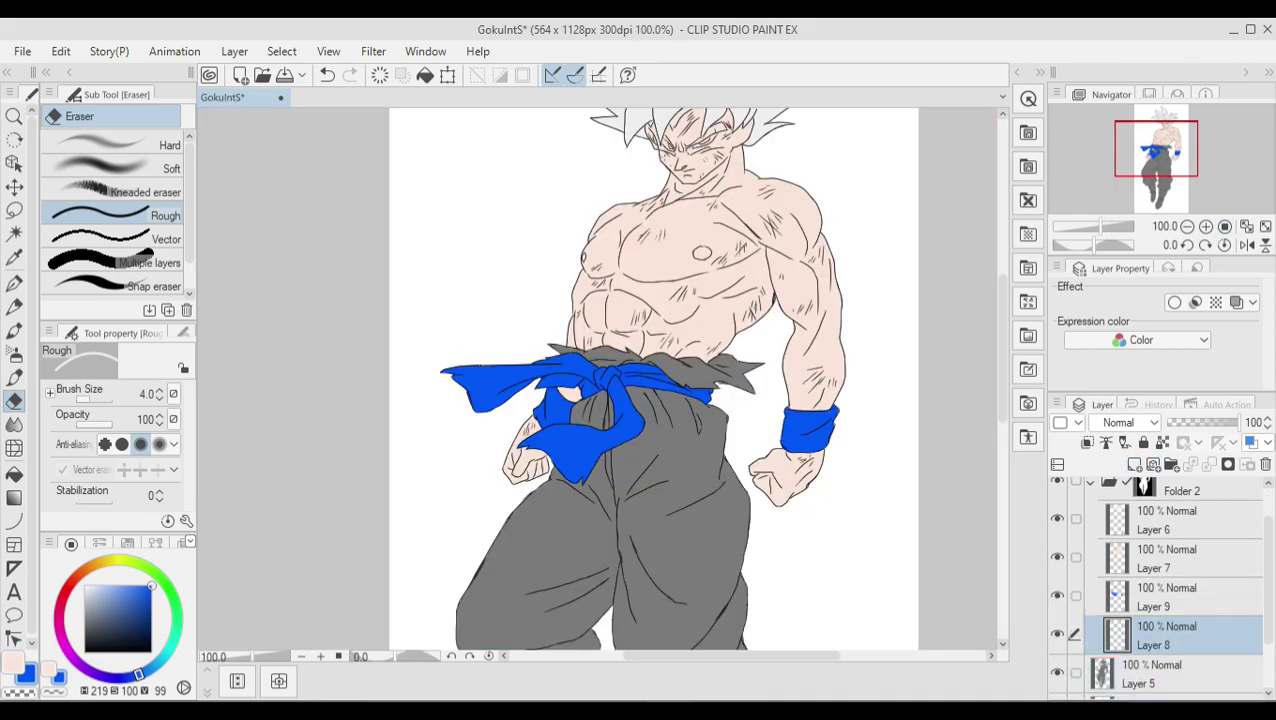
Touch up the orange trouser fill with a 17 px pen
key(p)
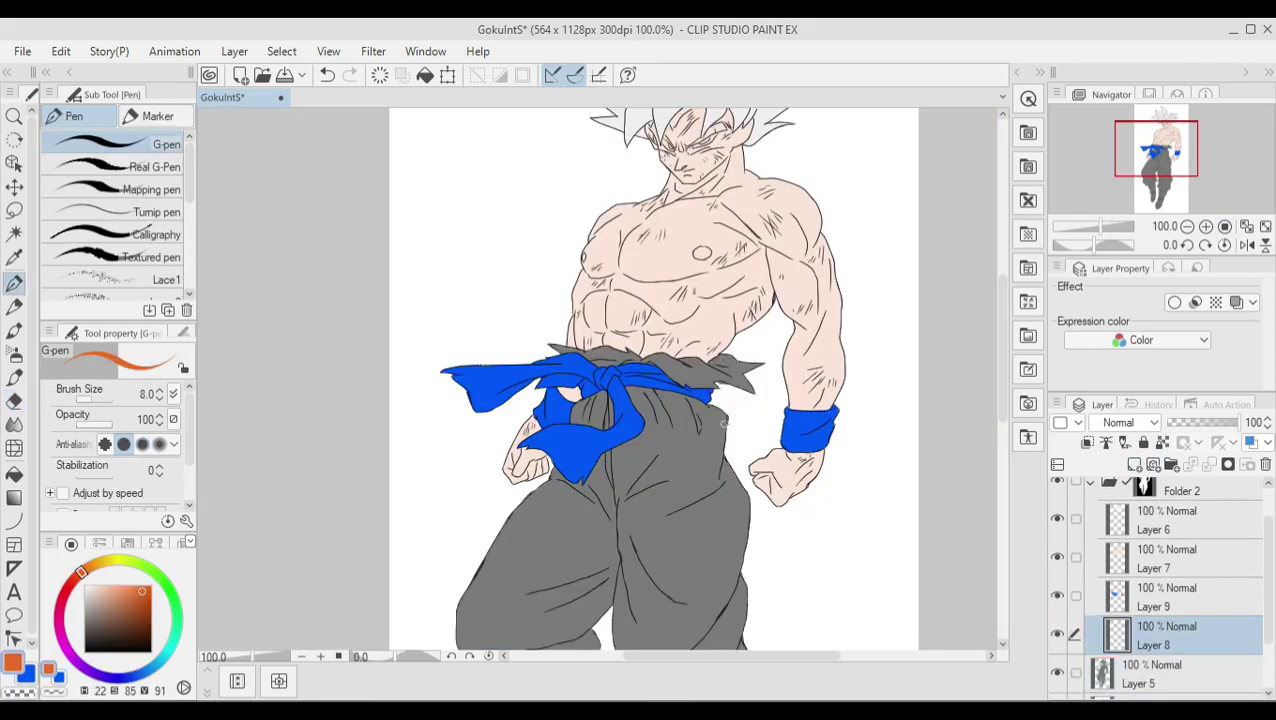
key(bracketright)
key(bracketright)
key(bracketright)
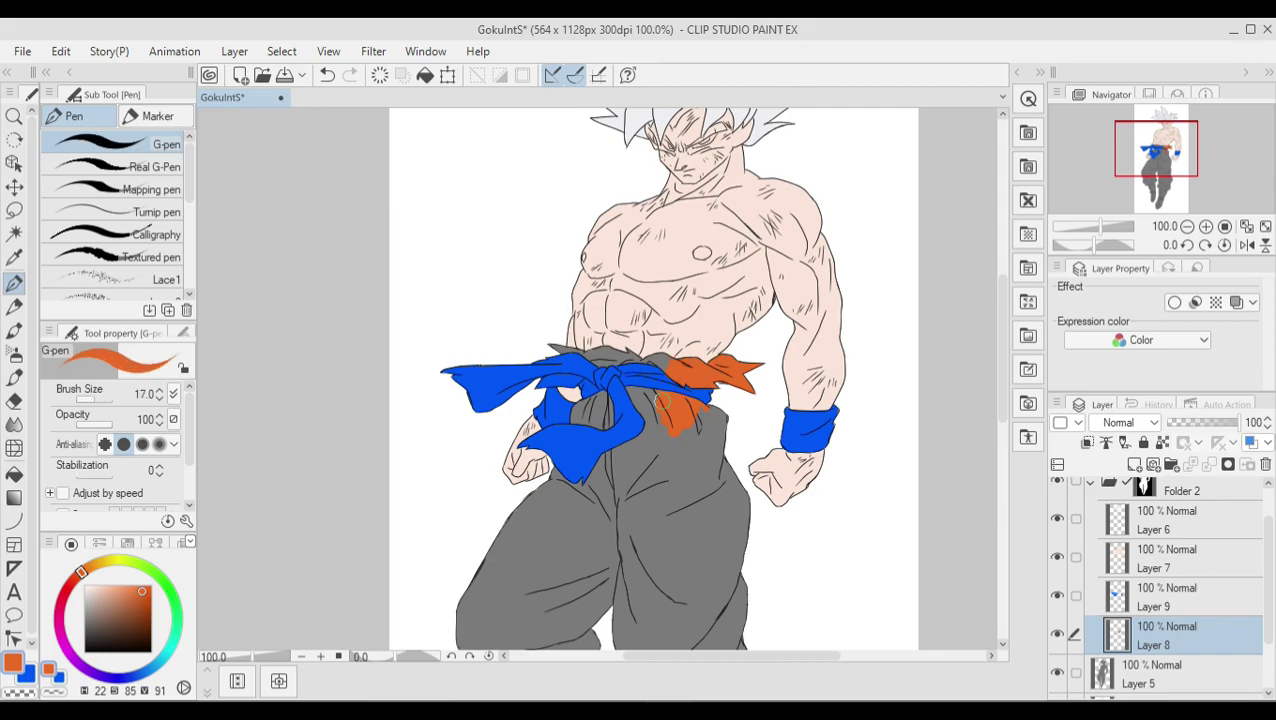
scroll(670, 422, down, 5)
drag(701, 230, 701, 222)
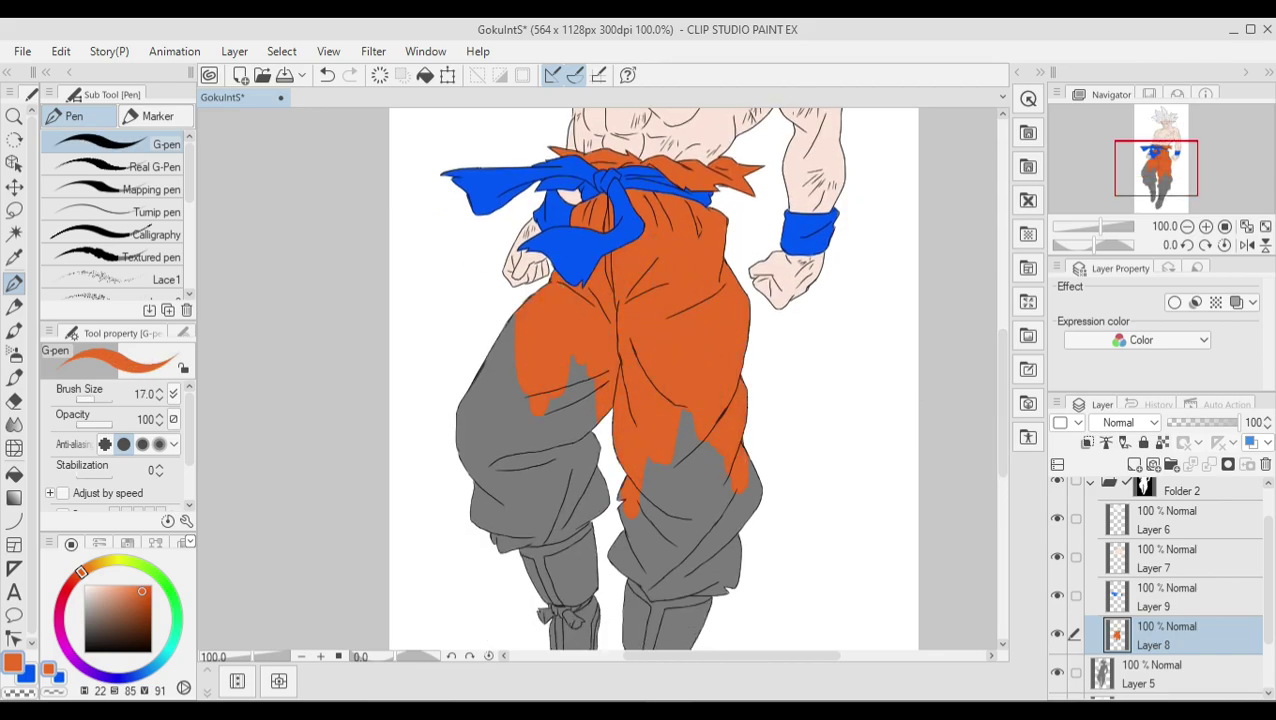
scroll(740, 400, down, 3)
drag(750, 345, 736, 455)
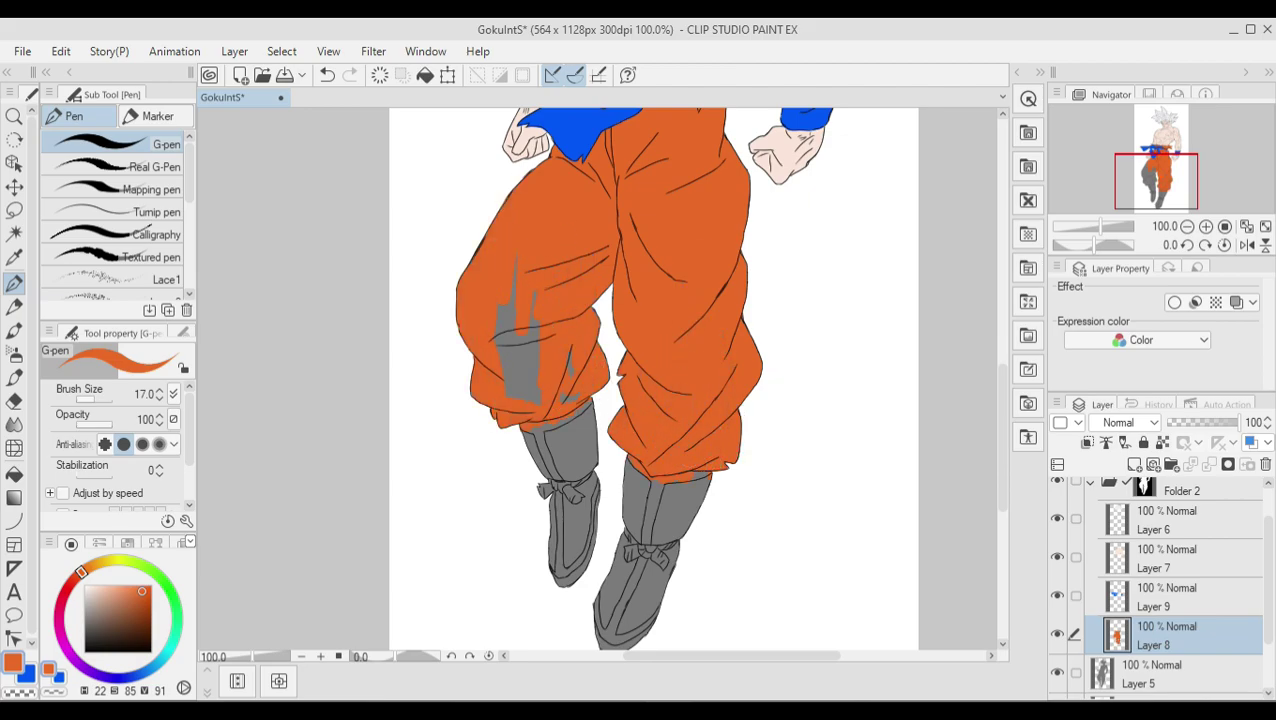
Clean orange edges off the boots with the rough eraser and add new Layer 10
key(e)
scroll(606, 418, up, 2)
scroll(606, 418, up, 1)
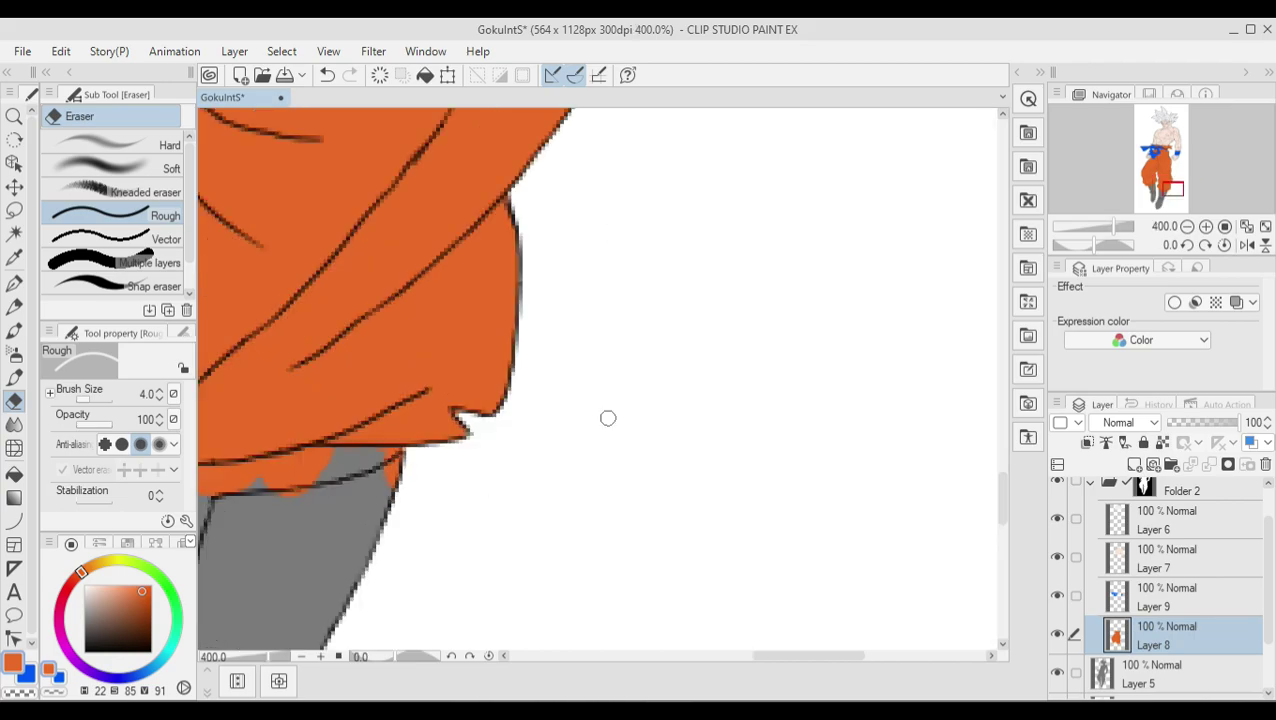
scroll(606, 418, up, 1)
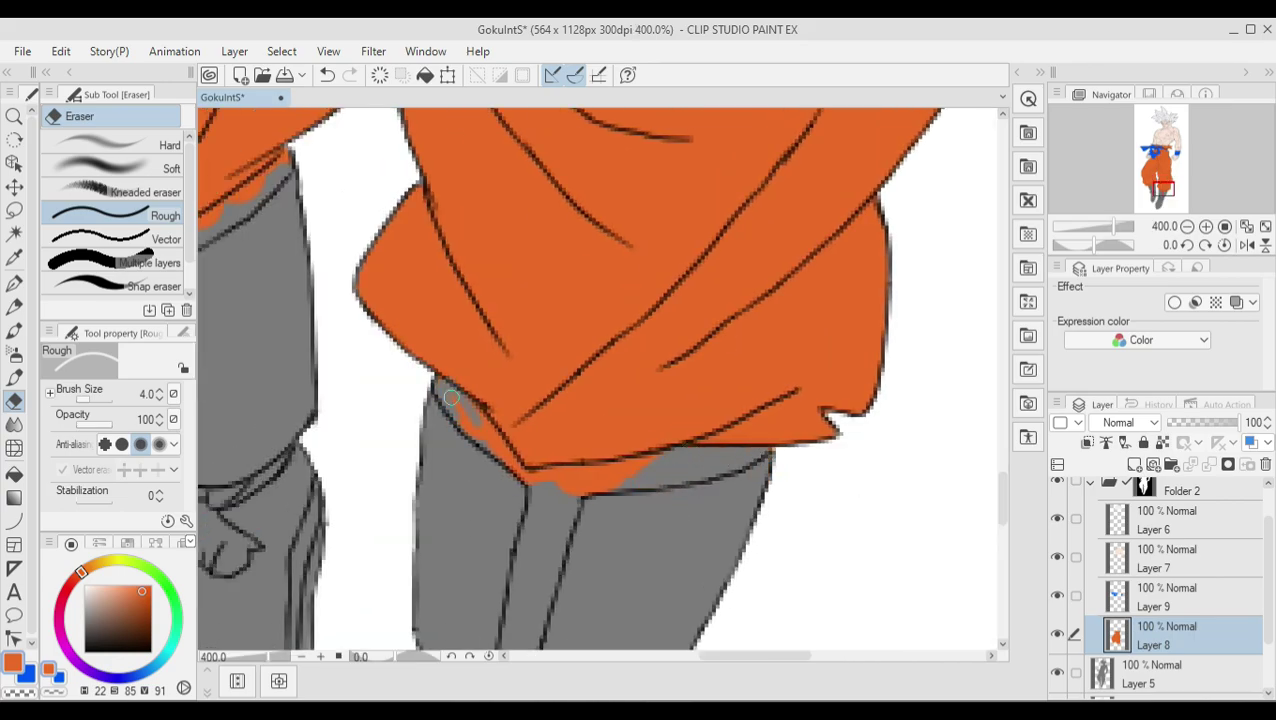
key(p)
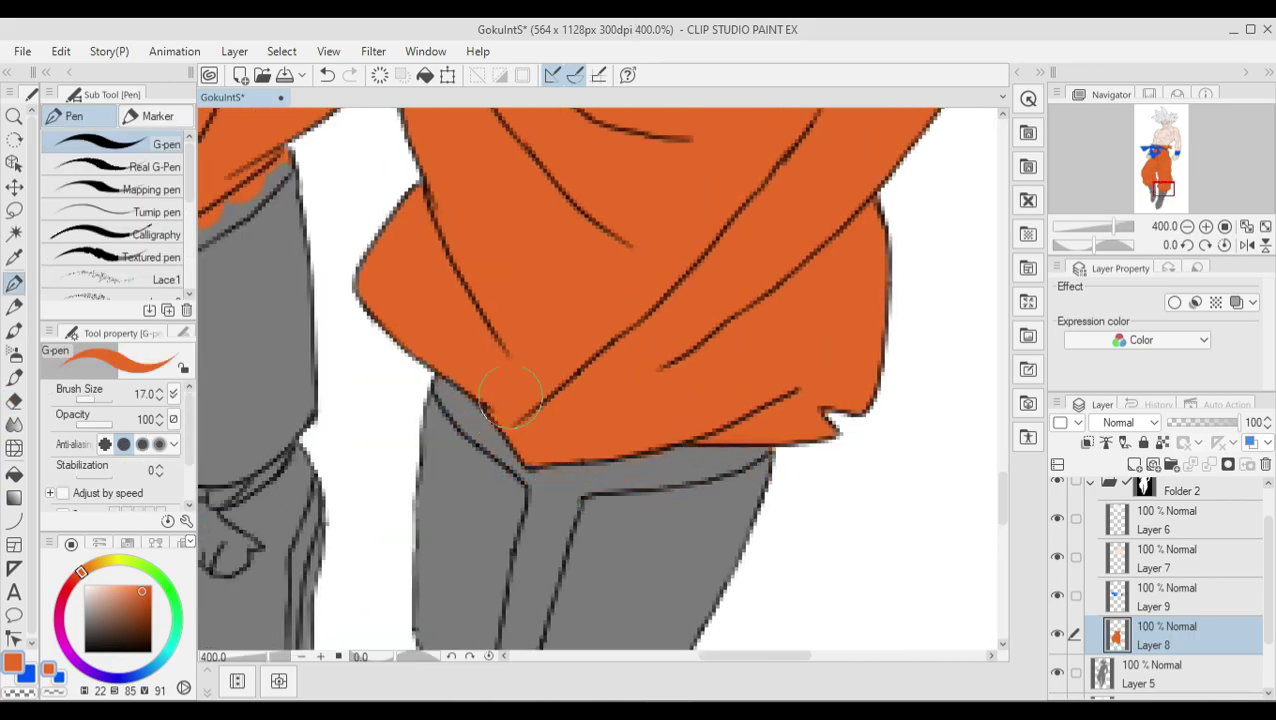
key(e)
drag(350, 640, 749, 619)
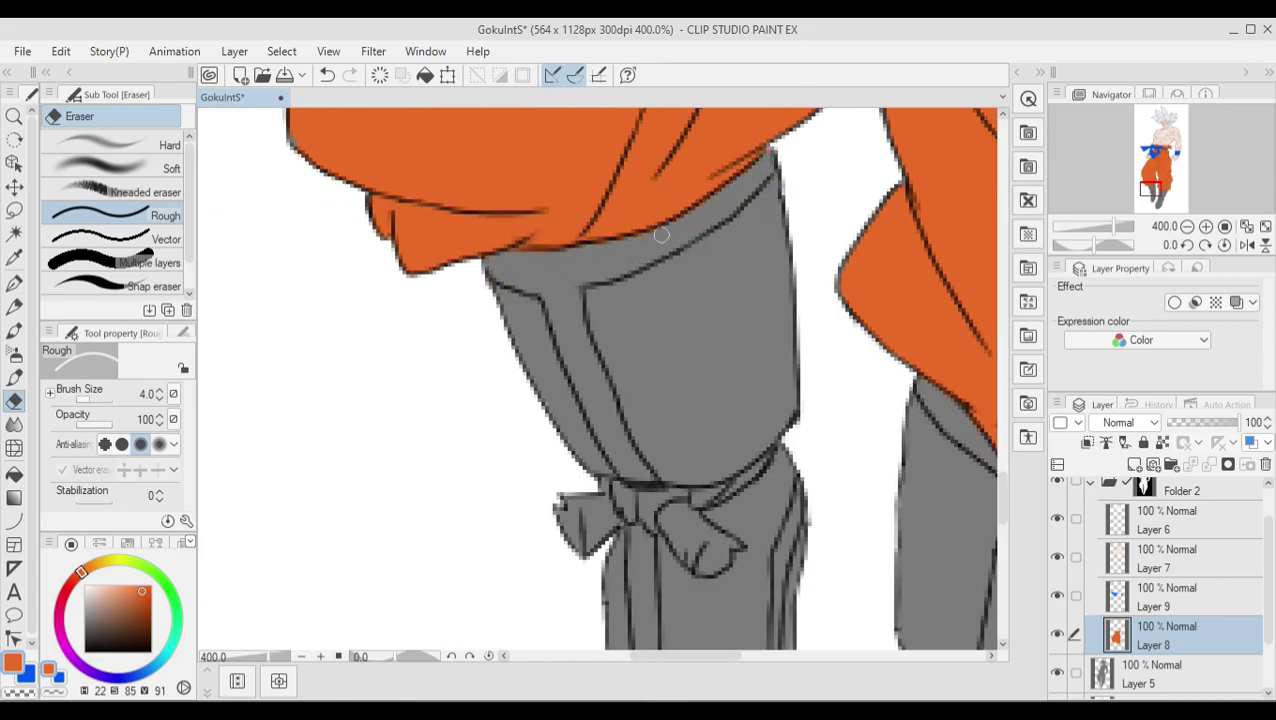
key(ctrl+shift+n)
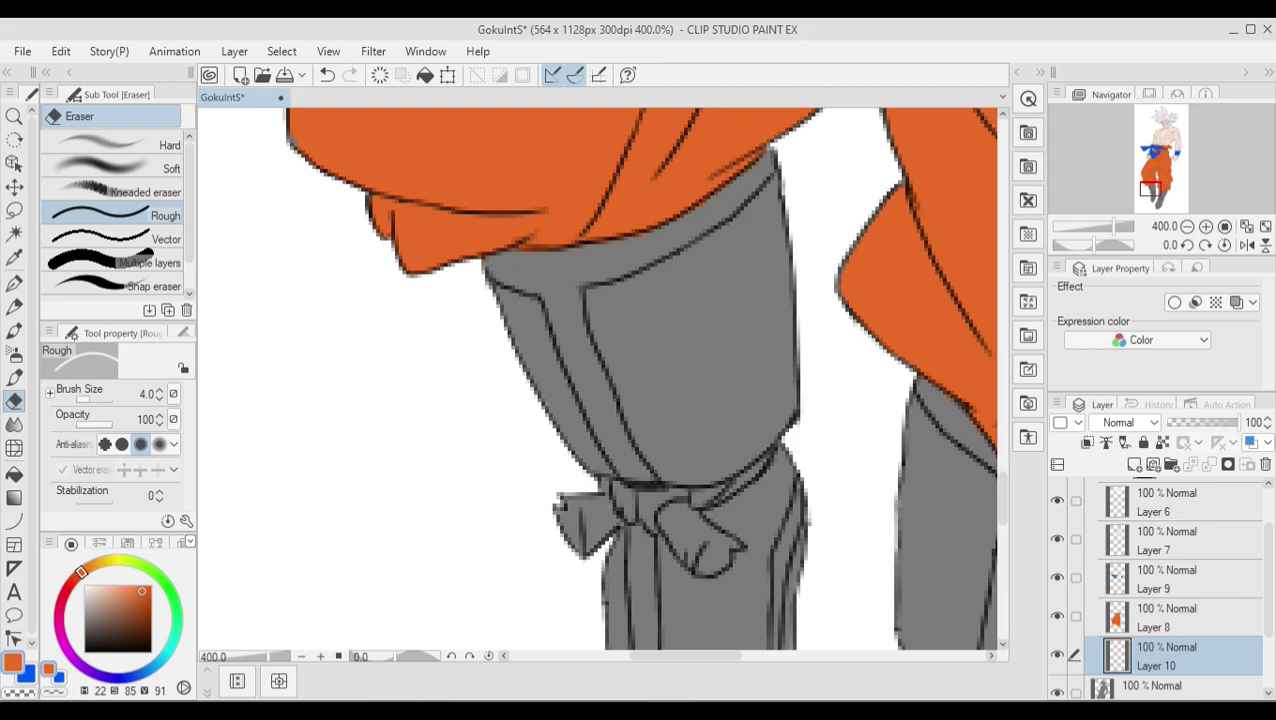
Pick a bright red and paint a red stripe down the first boot
click(66, 590)
key(p)
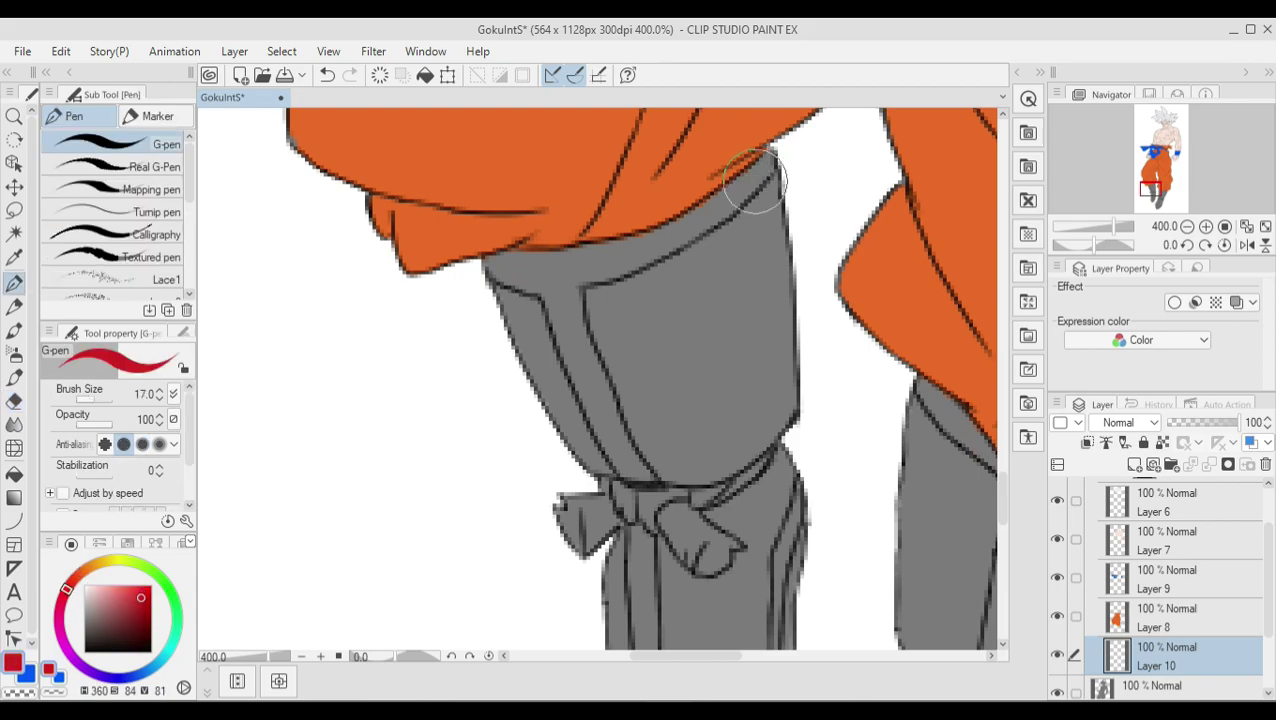
mouse_move(771, 160)
mouse_down()
mouse_move(692, 228)
mouse_move(504, 271)
mouse_up()
key(ctrl+z)
click(144, 587)
mouse_move(566, 308)
mouse_down()
mouse_move(598, 336)
mouse_move(604, 413)
mouse_move(632, 476)
mouse_up()
At pen size 4, carry the red stripe past the tie to the boot tip and trim the right edge
alt+click(585, 395)
key(bracketleft)
key(bracketleft)
key(bracketleft)
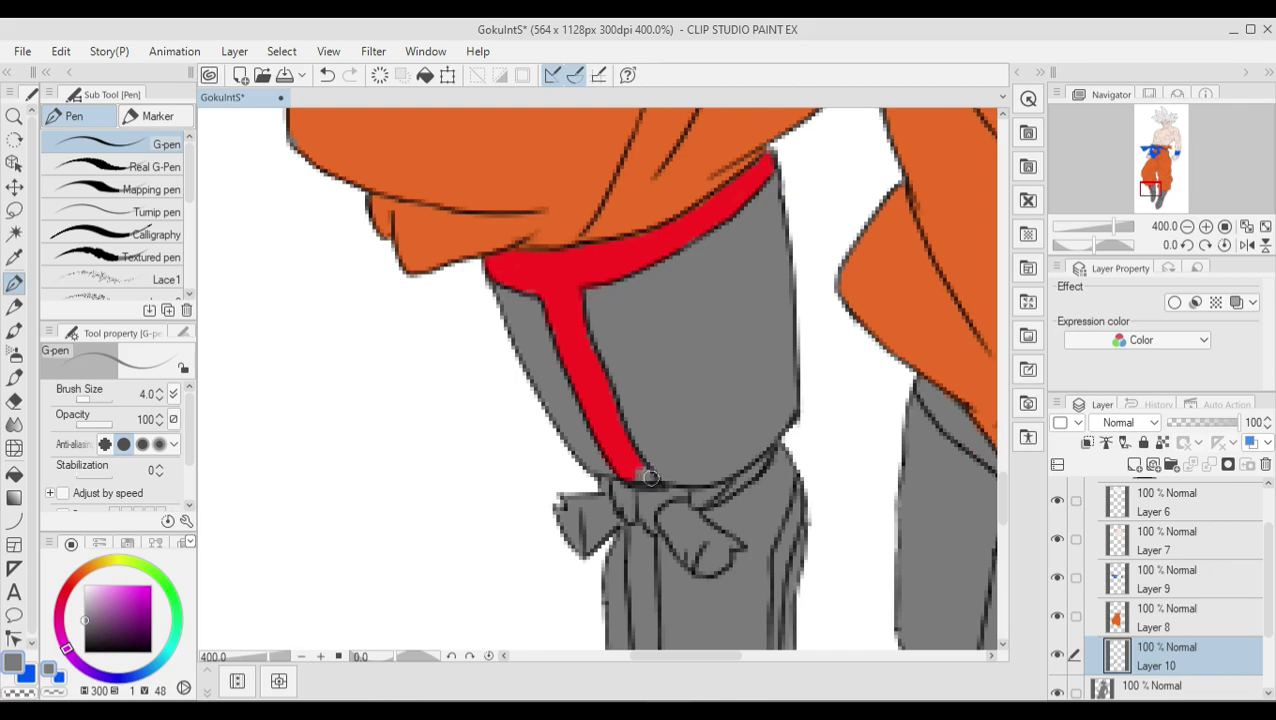
alt+click(641, 470)
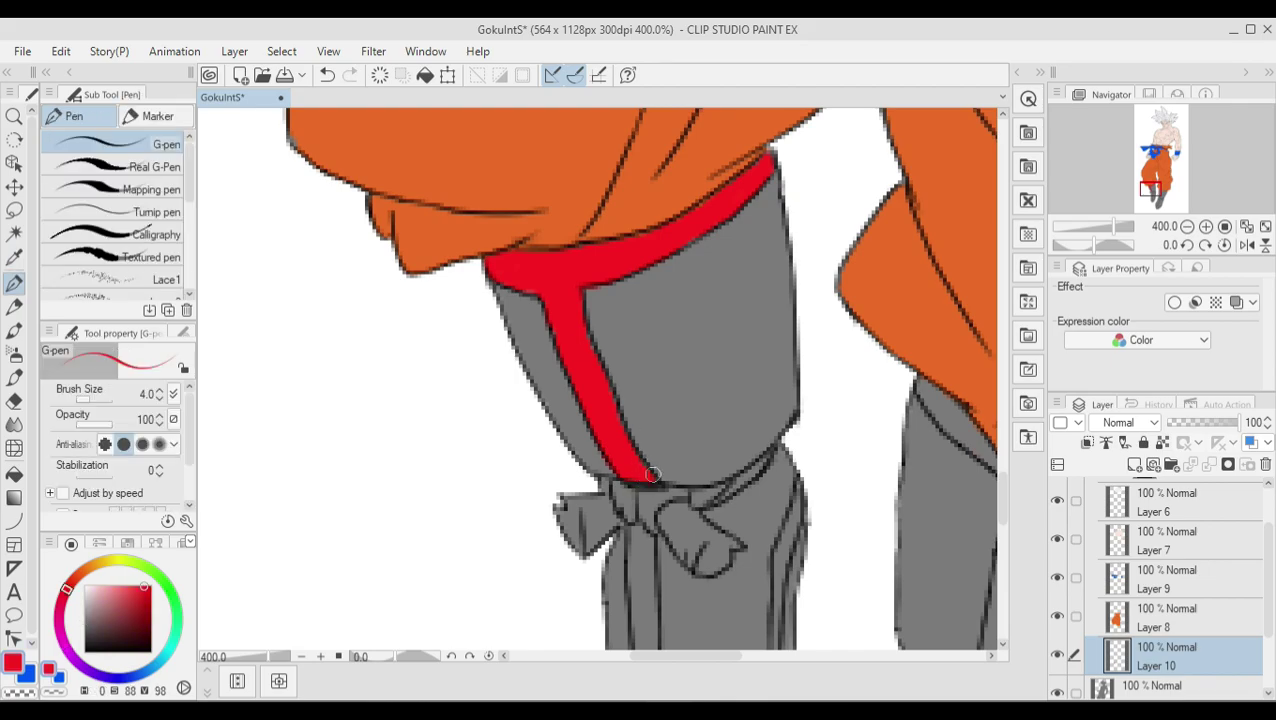
scroll(645, 300, down, 3)
scroll(645, 237, down, 2)
click(633, 233)
drag(645, 237, 648, 334)
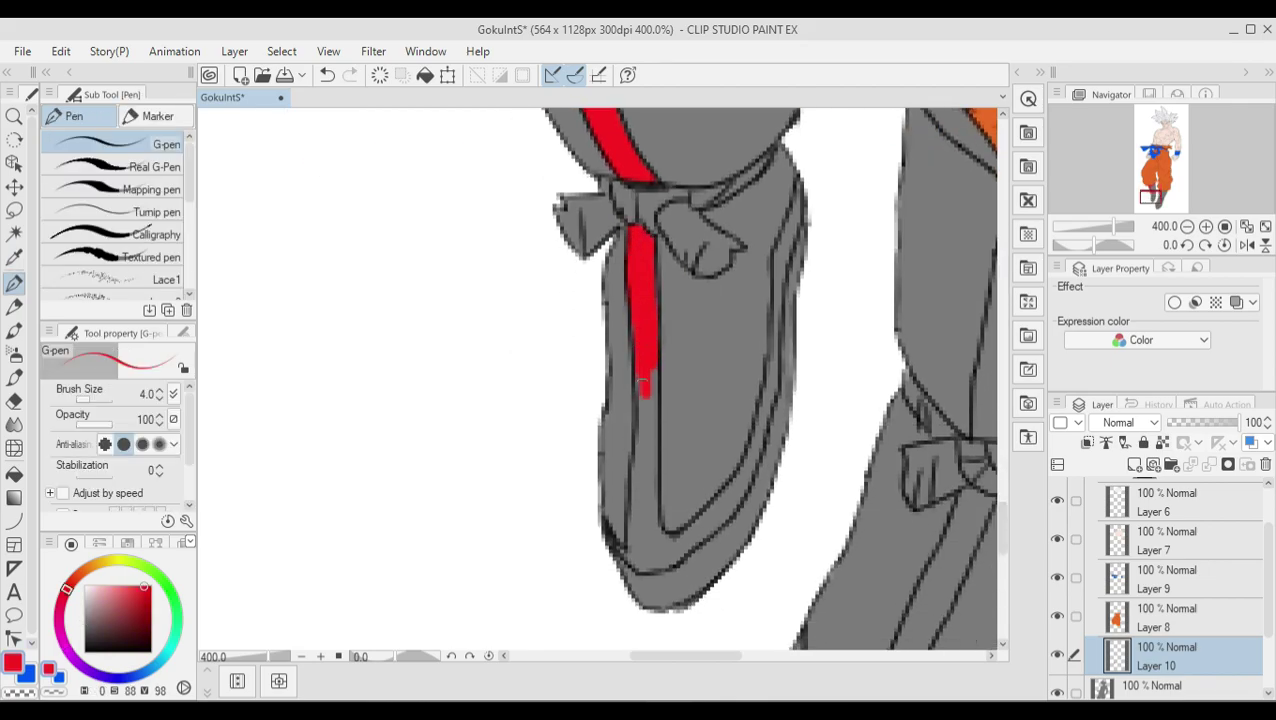
mouse_move(643, 383)
mouse_down()
mouse_move(640, 520)
mouse_move(620, 550)
mouse_up()
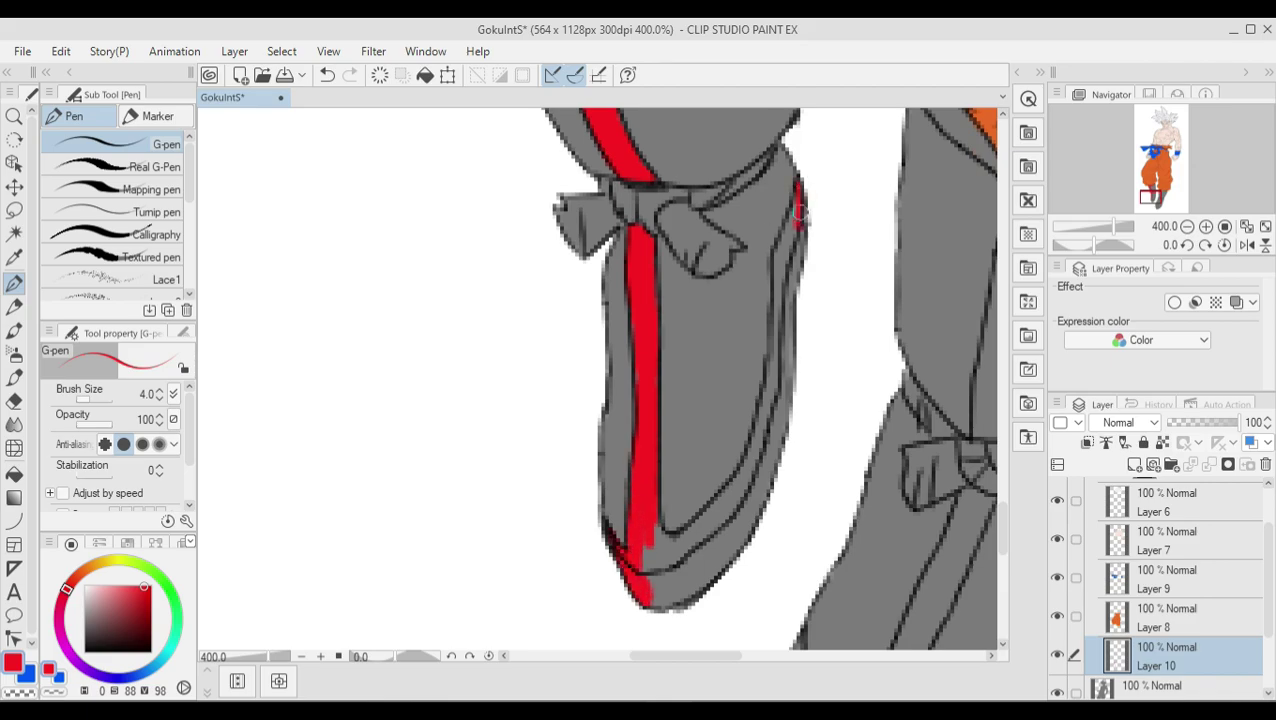
mouse_move(800, 215)
mouse_down()
mouse_move(775, 435)
mouse_move(730, 555)
mouse_move(655, 549)
mouse_move(700, 578)
mouse_move(701, 522)
mouse_up()
Paint a red band under the other pant hem and a red stripe down the other boot
scroll(716, 645, up, 3)
scroll(716, 645, right, 5)
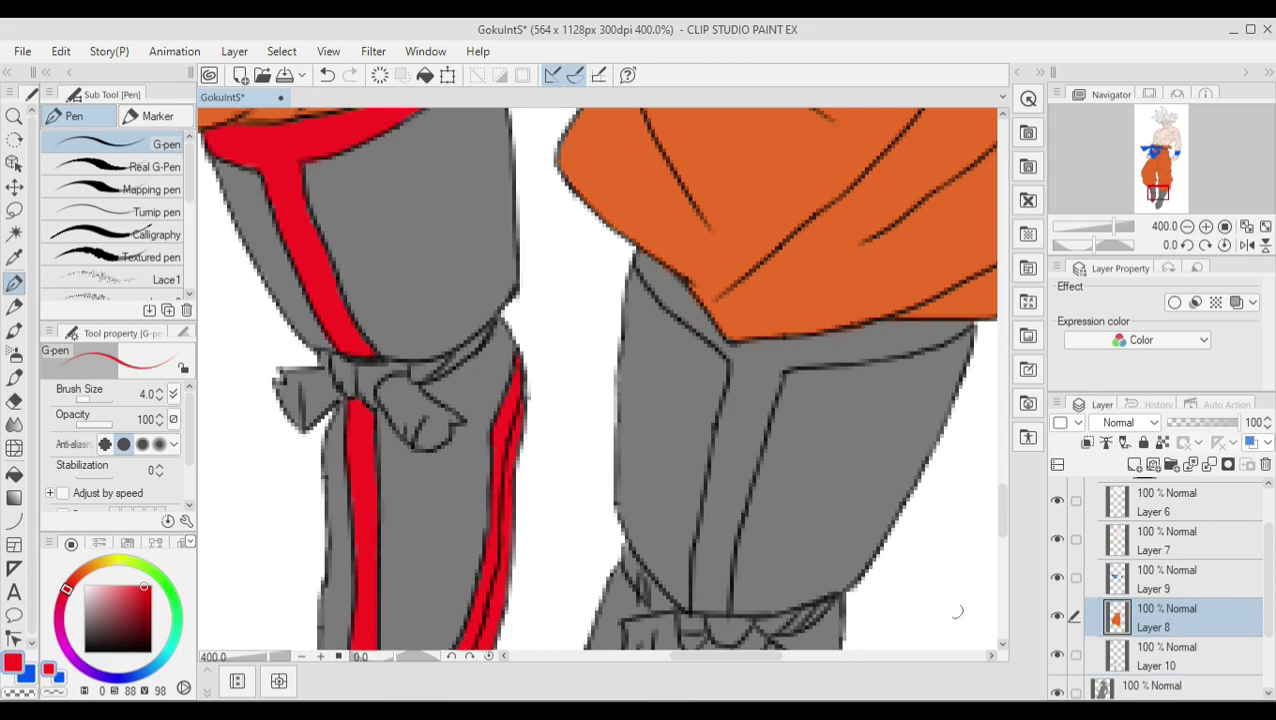
mouse_move(640, 258)
mouse_down()
mouse_move(690, 315)
mouse_move(668, 298)
mouse_up()
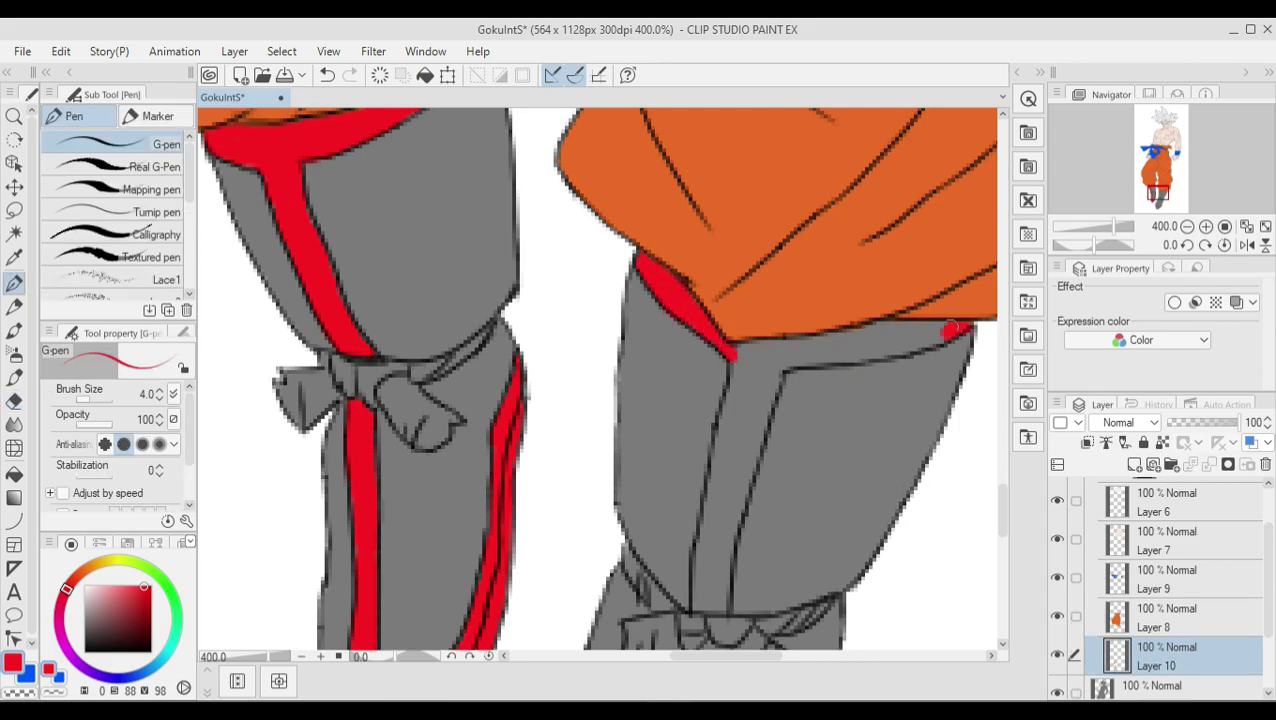
mouse_move(924, 342)
mouse_down()
mouse_move(730, 358)
mouse_move(745, 432)
mouse_move(725, 485)
mouse_up()
scroll(716, 400, down, 3)
drag(722, 195, 700, 378)
drag(700, 378, 730, 238)
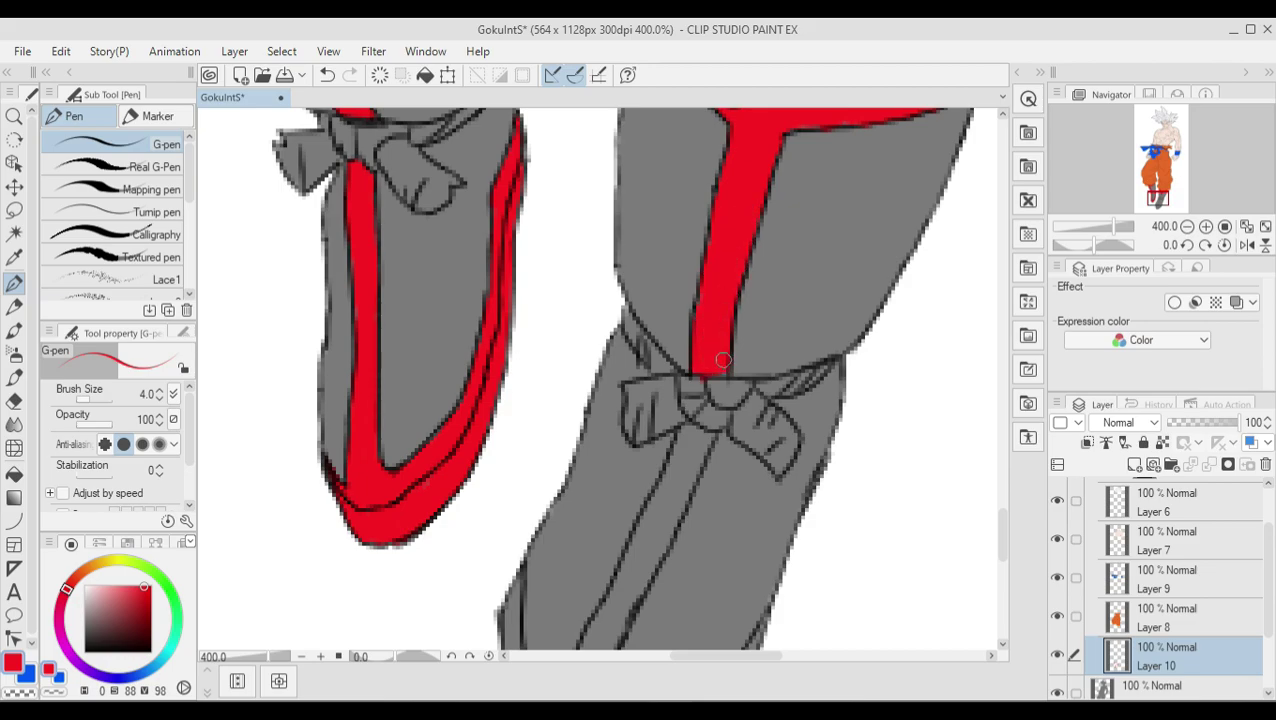
drag(700, 444, 645, 538)
Extend the red stripe to the boot tip and close the gaps in the red trim
key(e)
key(p)
scroll(730, 395, down, 2)
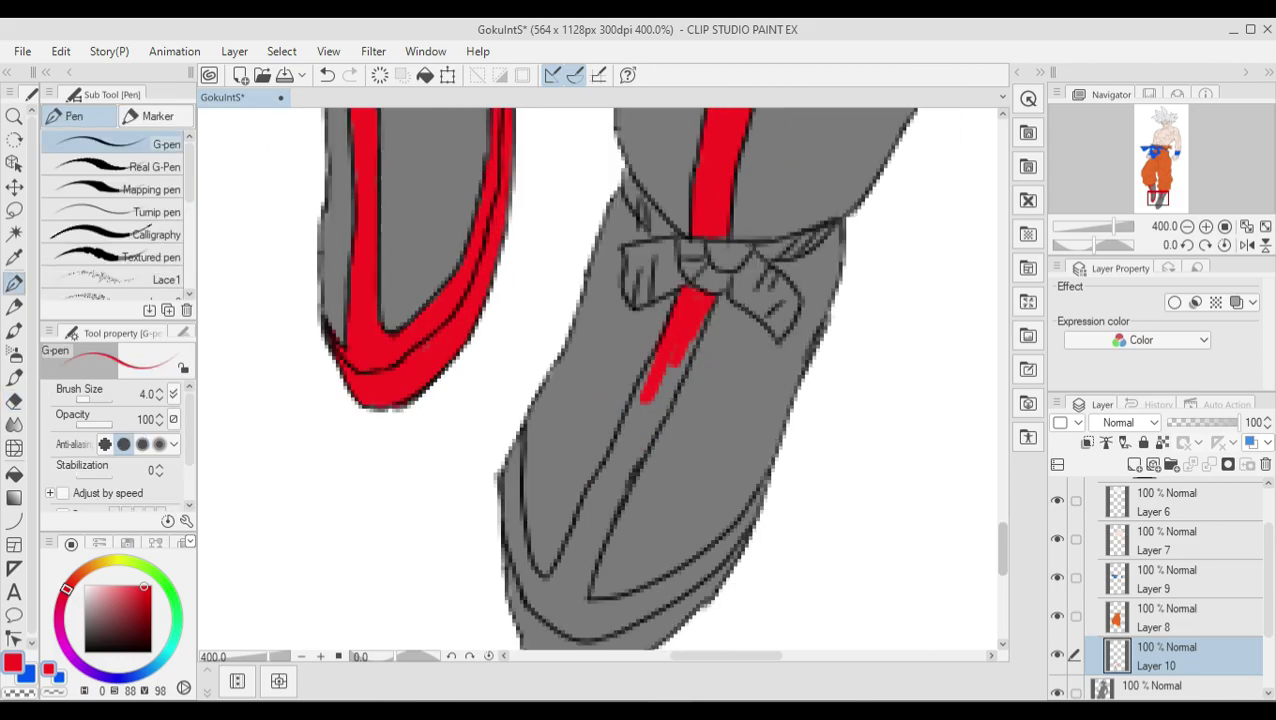
drag(700, 268, 570, 568)
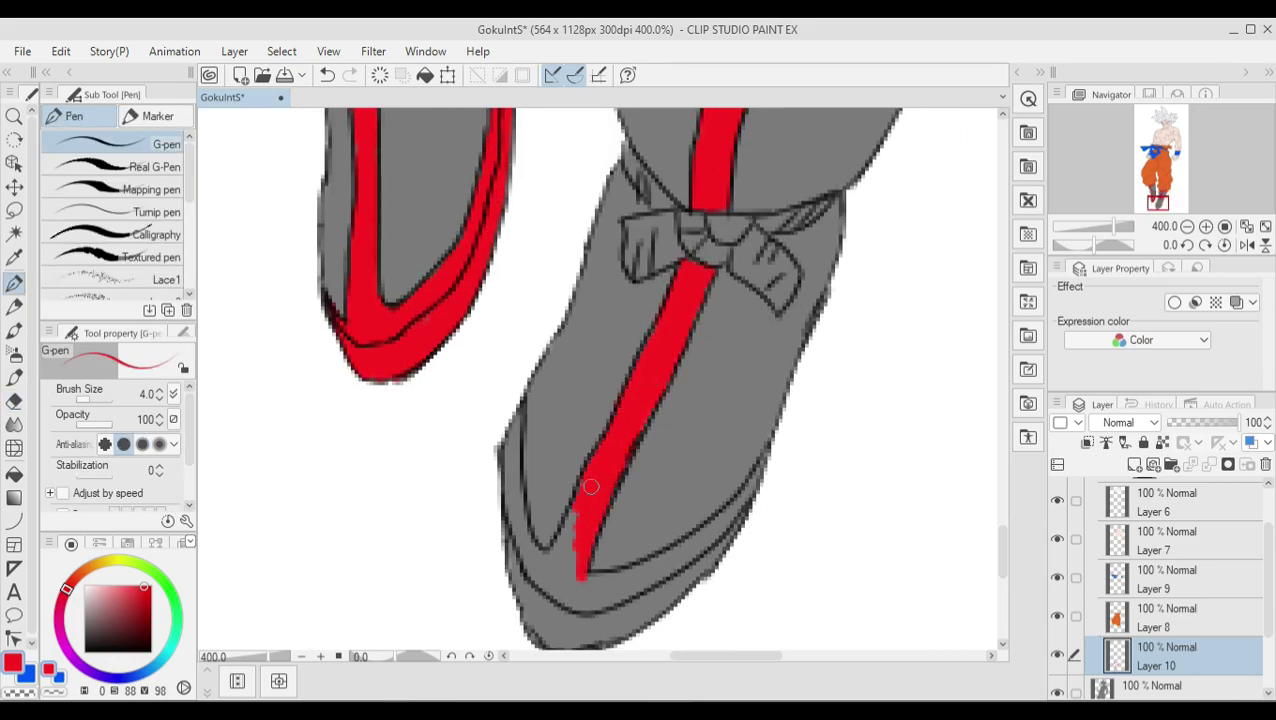
mouse_move(512, 405)
mouse_down()
mouse_move(510, 570)
mouse_move(528, 594)
mouse_up()
scroll(528, 594, down, 1)
scroll(700, 400, down, 1)
drag(765, 298, 650, 450)
mouse_move(525, 385)
mouse_down()
mouse_move(560, 480)
mouse_move(646, 471)
mouse_move(725, 355)
mouse_up()
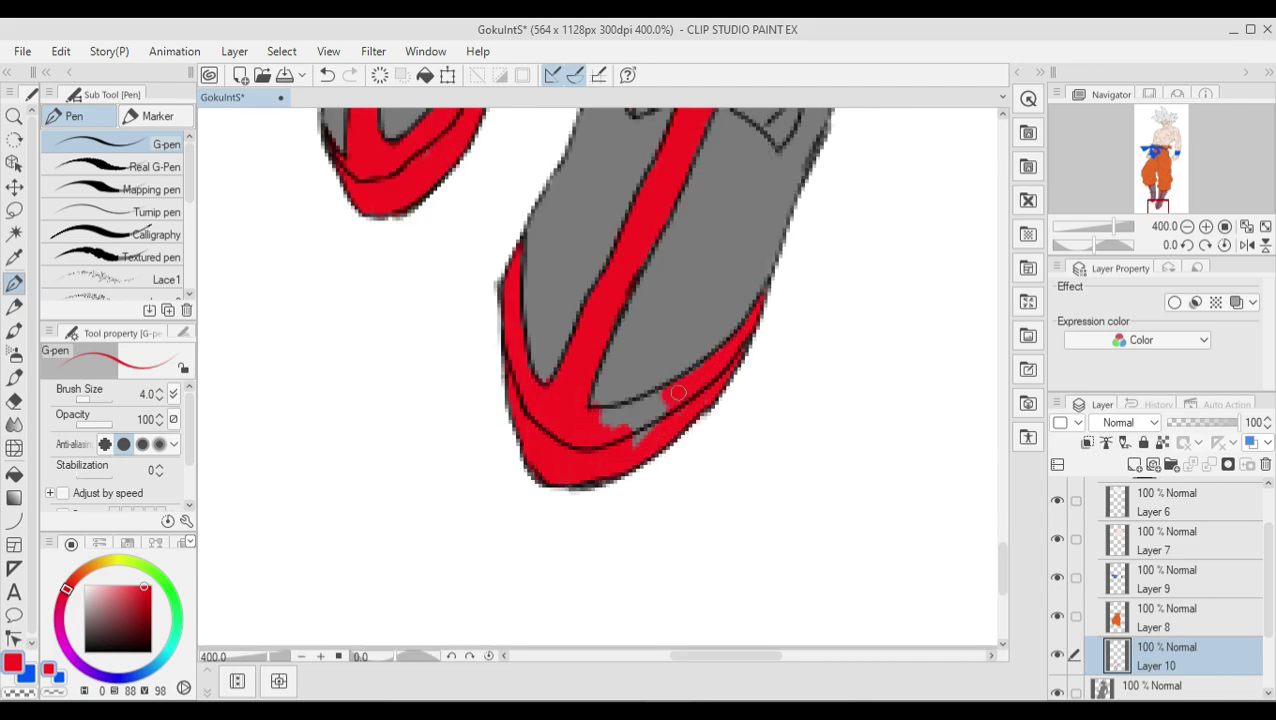
drag(668, 390, 636, 441)
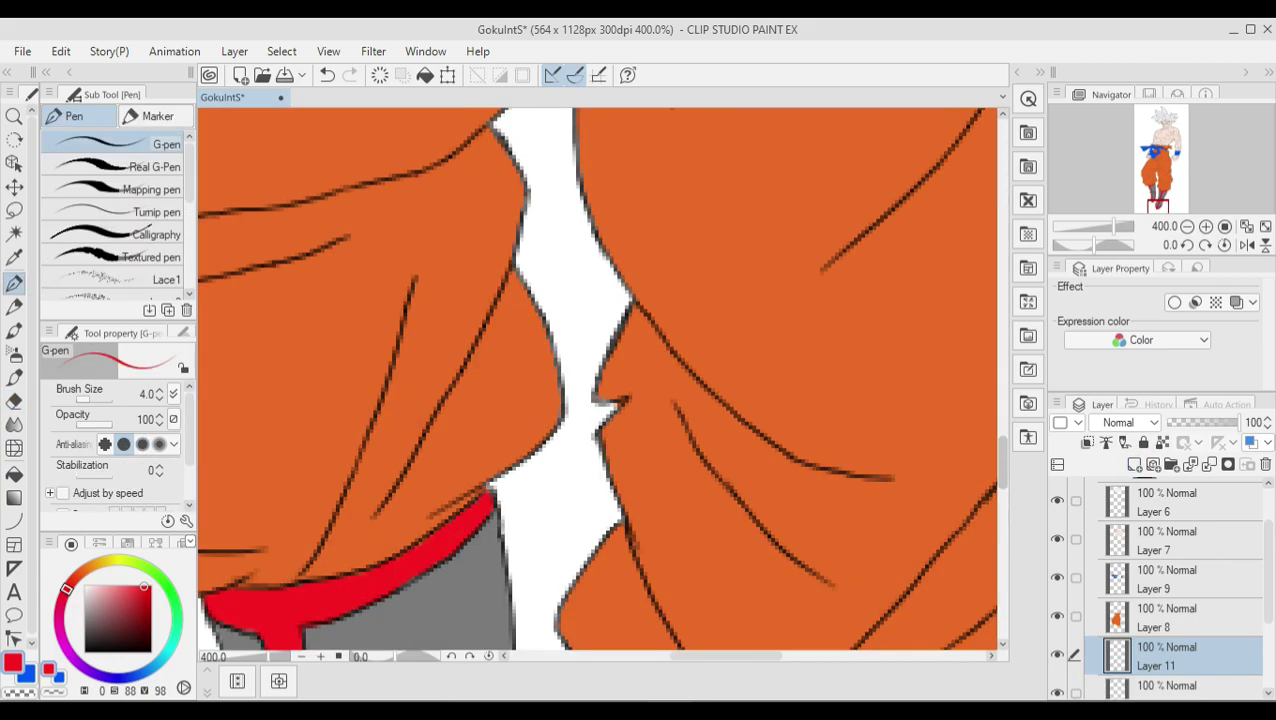
Paint both boot ties white
mouse_move(267, 440)
mouse_down()
mouse_move(376, 445)
mouse_move(355, 507)
mouse_up()
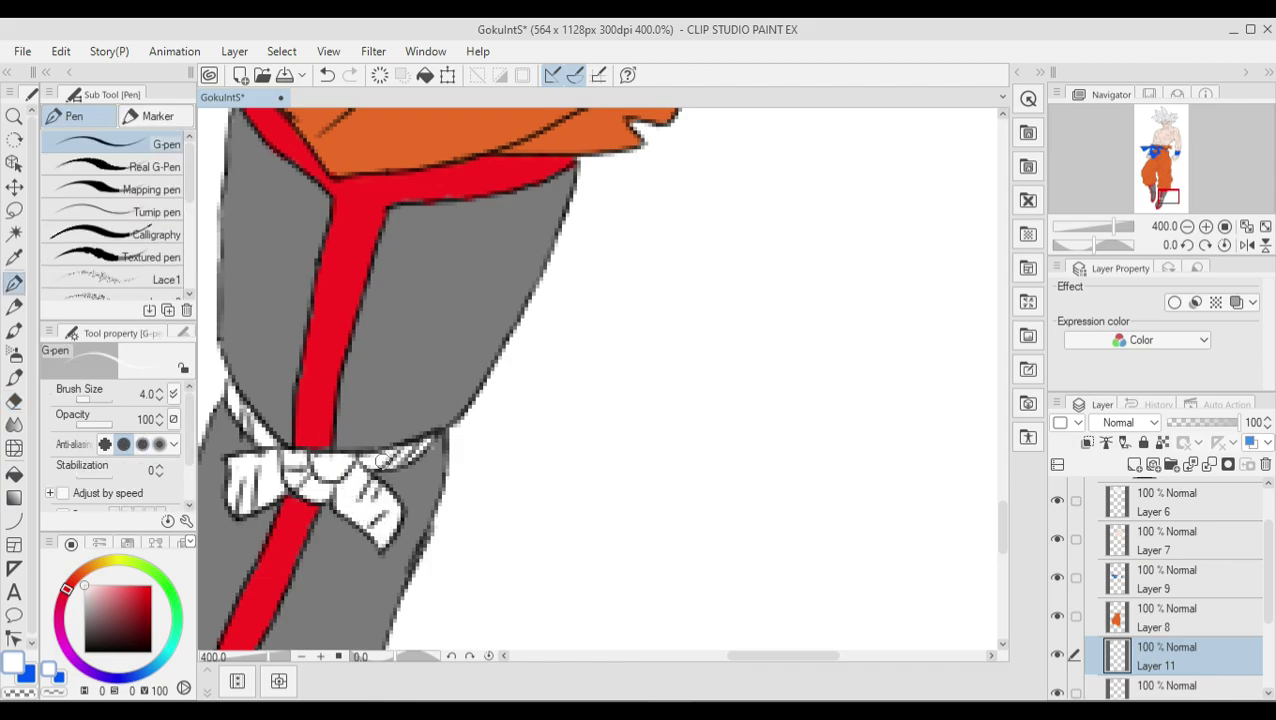
scroll(608, 163, left, 5)
mouse_move(608, 163)
mouse_down()
mouse_move(463, 222)
mouse_move(545, 235)
mouse_up()
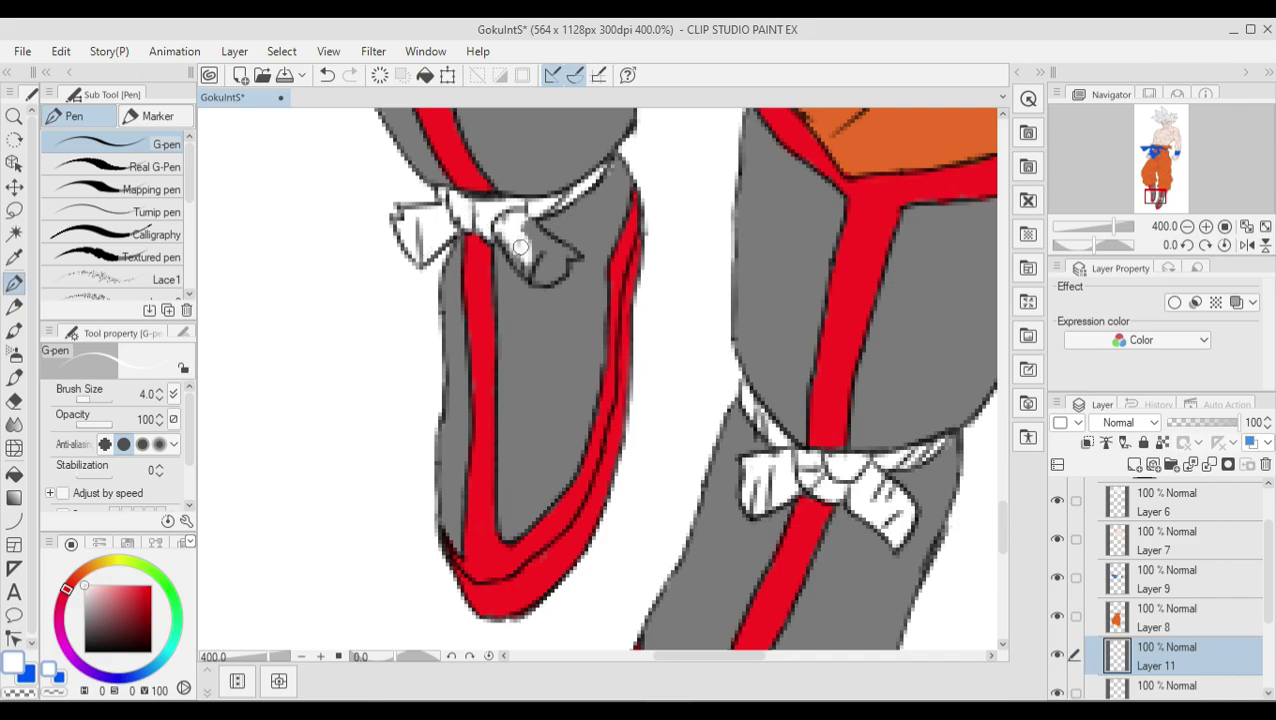
key(e)
Add a new layer below the red stripes and start painting the left boot blue
key(ctrl+shift+n)
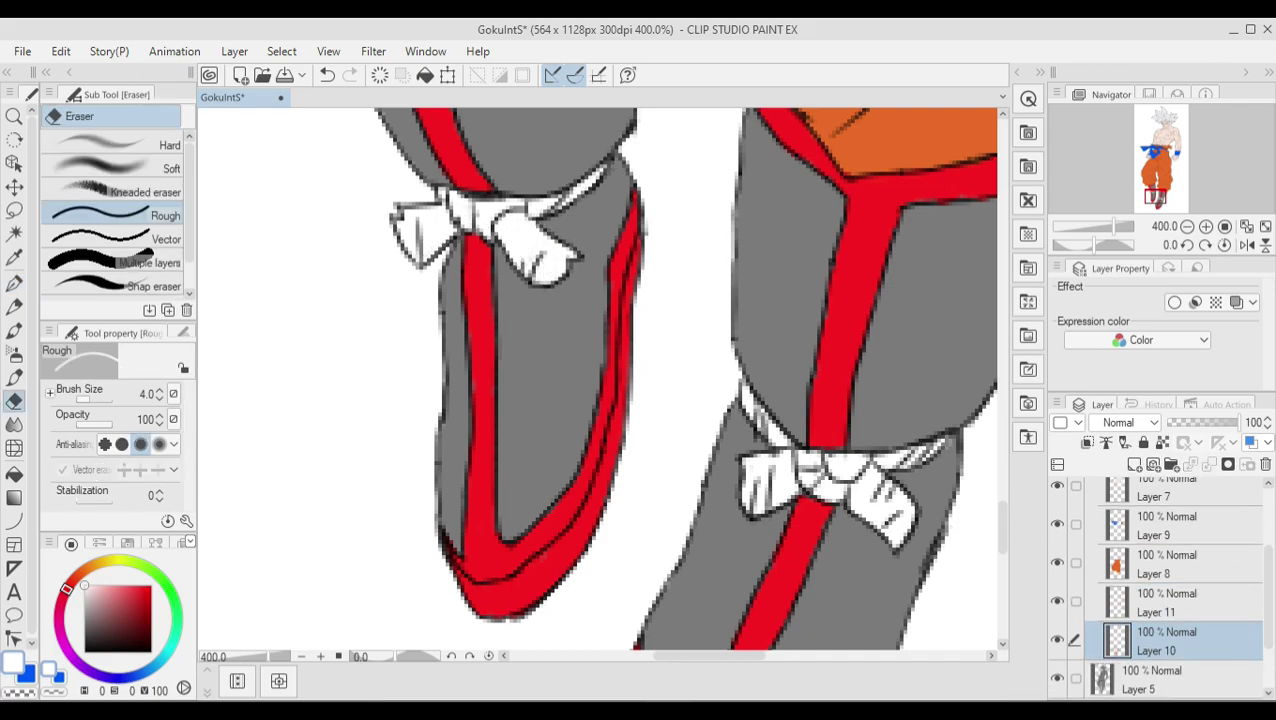
key(x)
key(p)
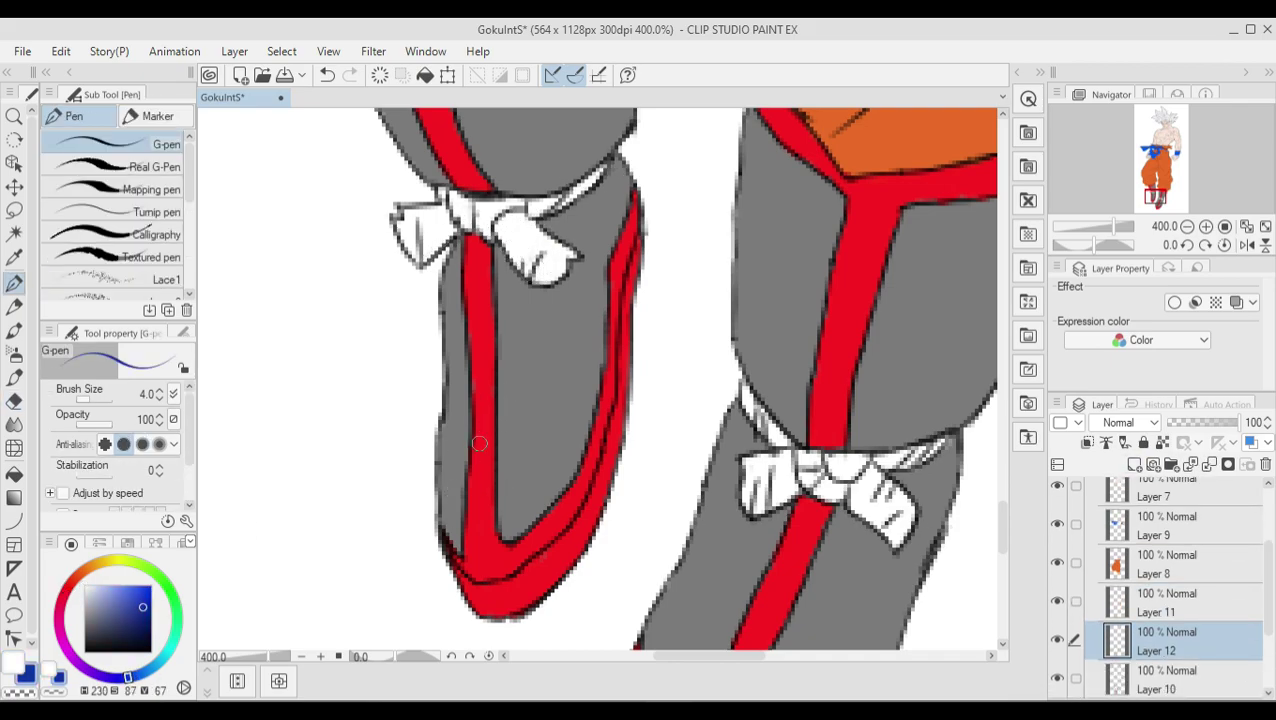
drag(452, 540, 470, 490)
key(ctrl+z)
drag(1160, 641, 1160, 690)
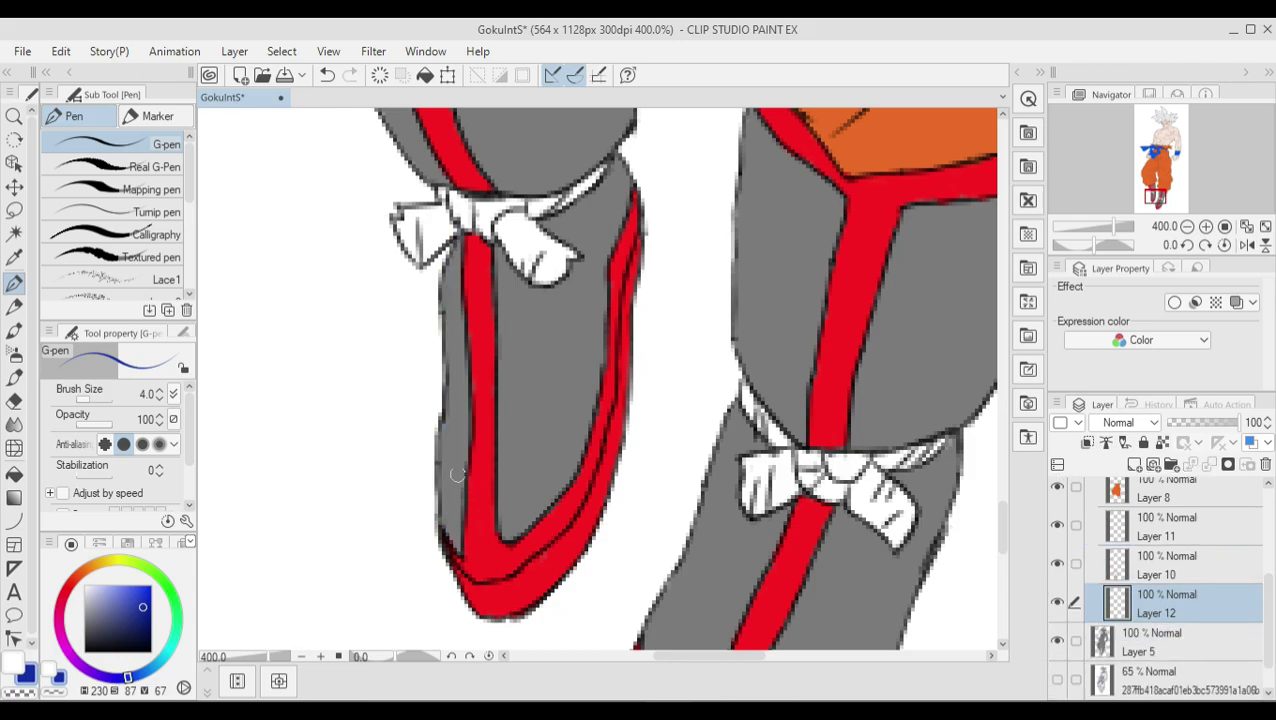
drag(452, 550, 455, 235)
mouse_move(505, 525)
mouse_down()
mouse_move(500, 240)
mouse_move(540, 285)
mouse_up()
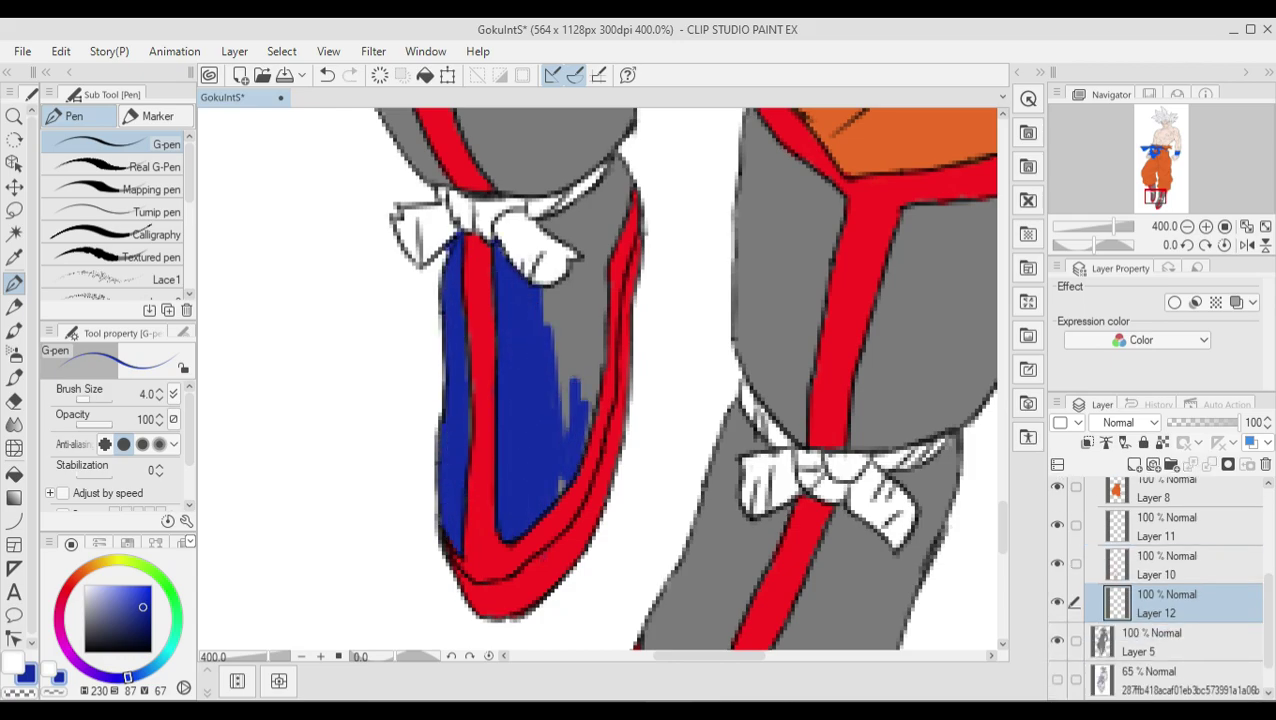
Fill the rest of the left boot blue with the brush at size 8
drag(570, 455, 590, 280)
key(bracketright)
key(bracketright)
key(bracketright)
drag(560, 350, 600, 195)
drag(600, 245, 620, 120)
scroll(600, 380, up, 5)
scroll(600, 380, down, 2)
drag(605, 510, 600, 270)
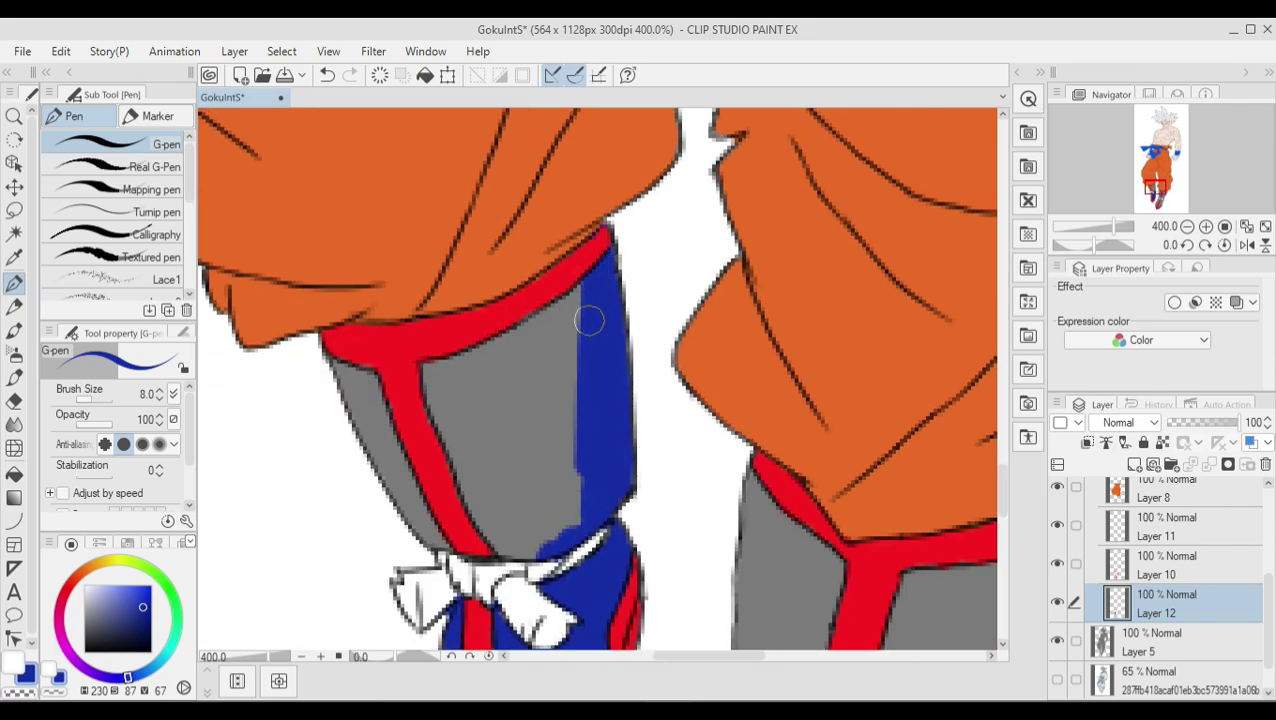
drag(540, 550, 500, 300)
drag(470, 550, 470, 320)
drag(340, 360, 420, 540)
Paint the right boot blue, covering all remaining grey
scroll(948, 421, right, 3)
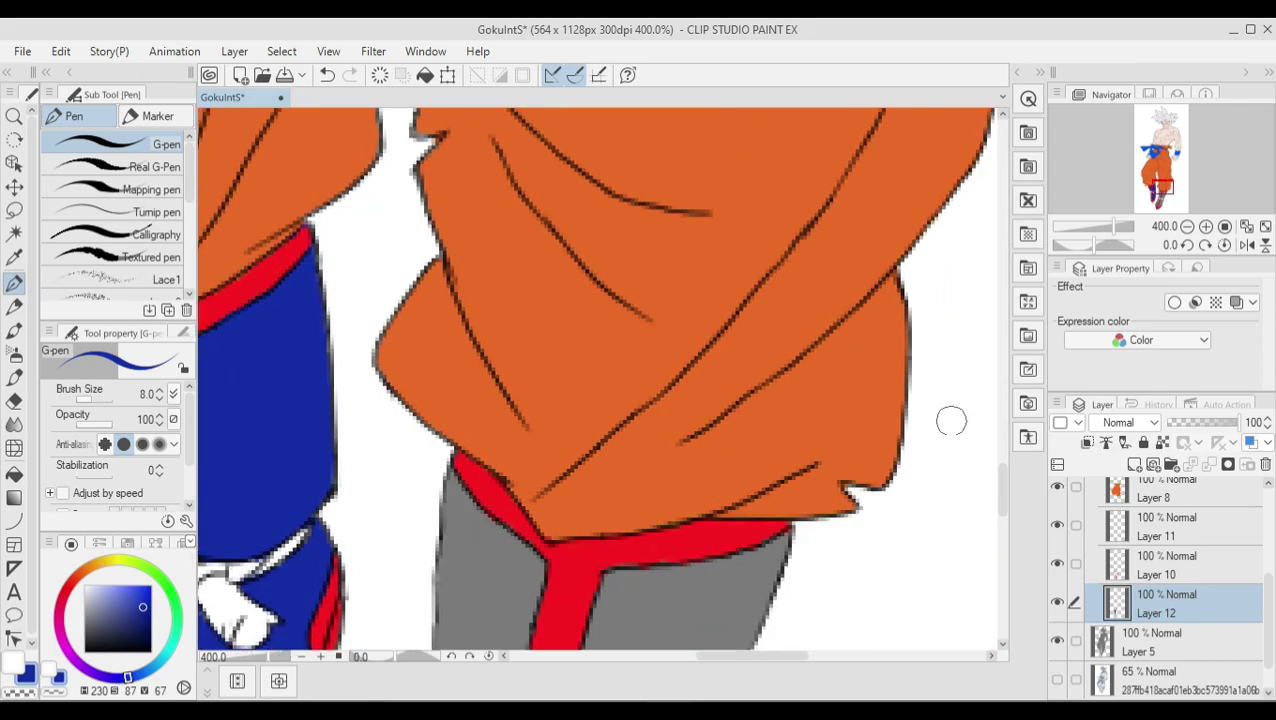
scroll(700, 400, down, 2)
drag(455, 370, 455, 160)
drag(480, 500, 470, 320)
drag(520, 400, 530, 190)
mouse_move(590, 410)
mouse_down()
mouse_move(785, 232)
mouse_move(640, 520)
mouse_up()
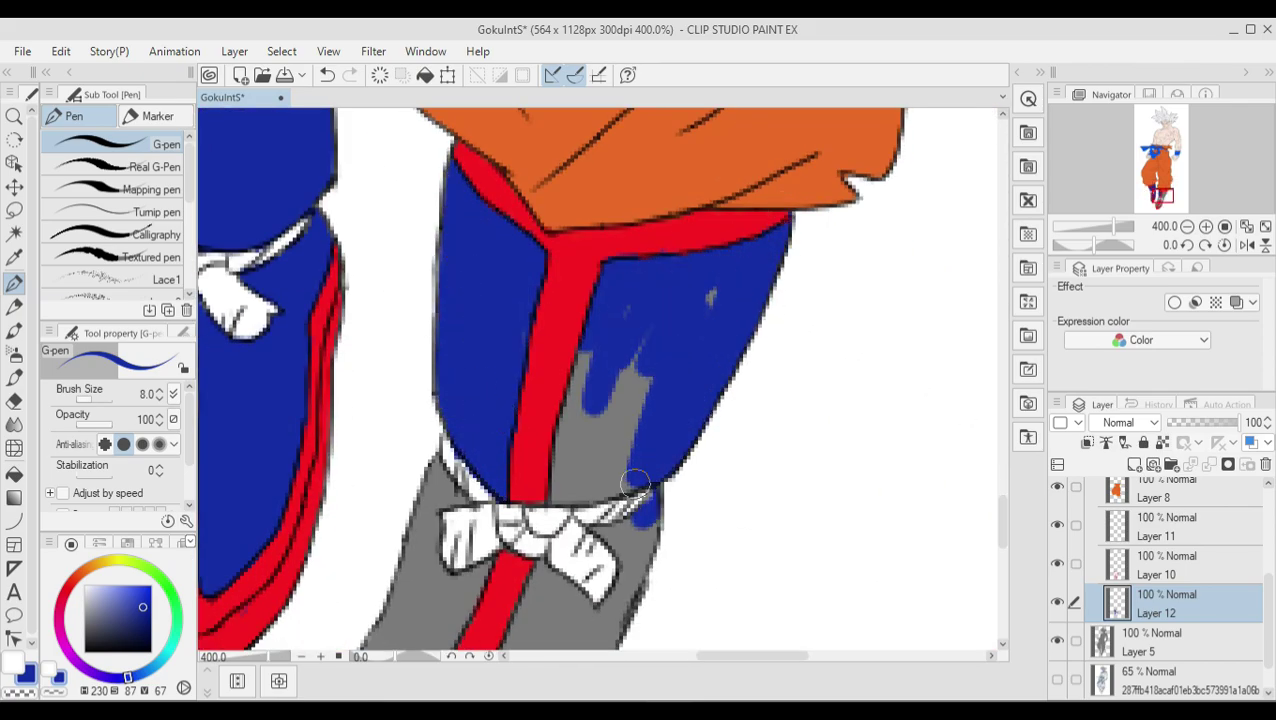
mouse_move(640, 340)
mouse_down()
mouse_move(590, 535)
mouse_move(600, 590)
mouse_up()
scroll(600, 500, down, 3)
mouse_move(580, 250)
mouse_down()
mouse_move(494, 536)
mouse_move(450, 190)
mouse_up()
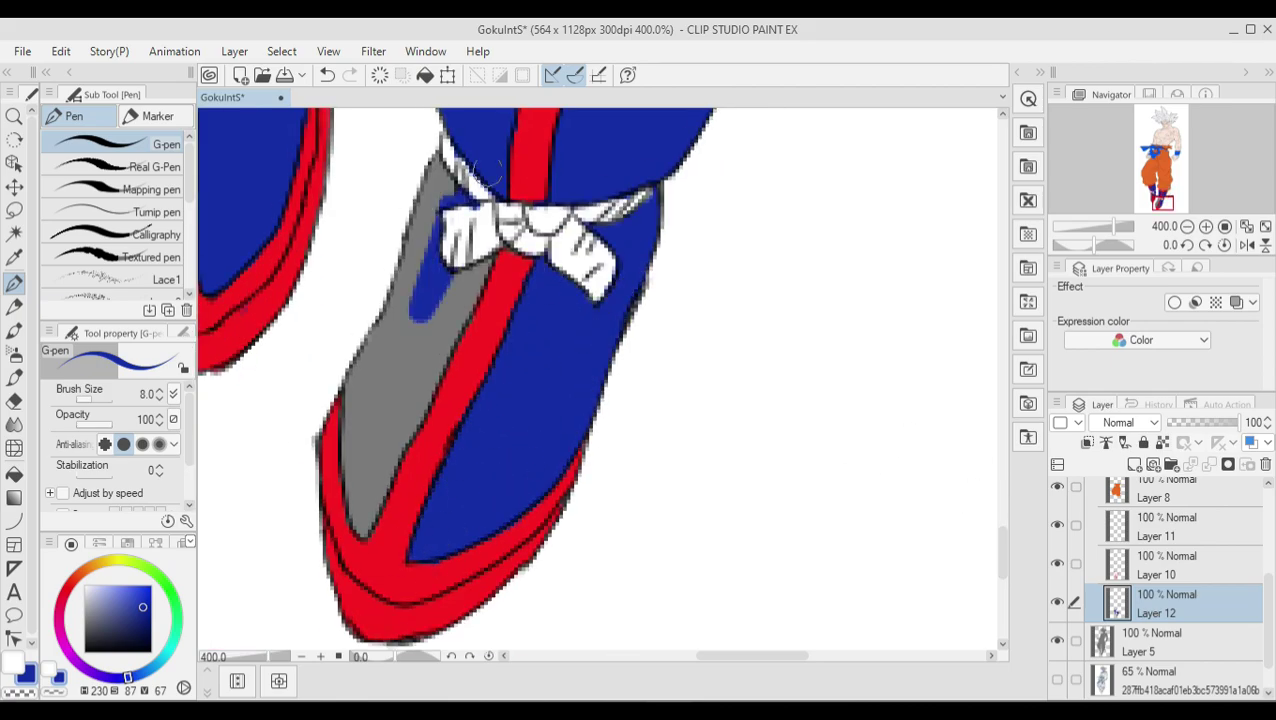
drag(470, 420, 430, 240)
drag(380, 530, 390, 300)
drag(420, 465, 410, 230)
Pick white as the drawing colour and shrink the brush to size 3
alt+click(474, 218)
key(bracketleft)
key(bracketleft)
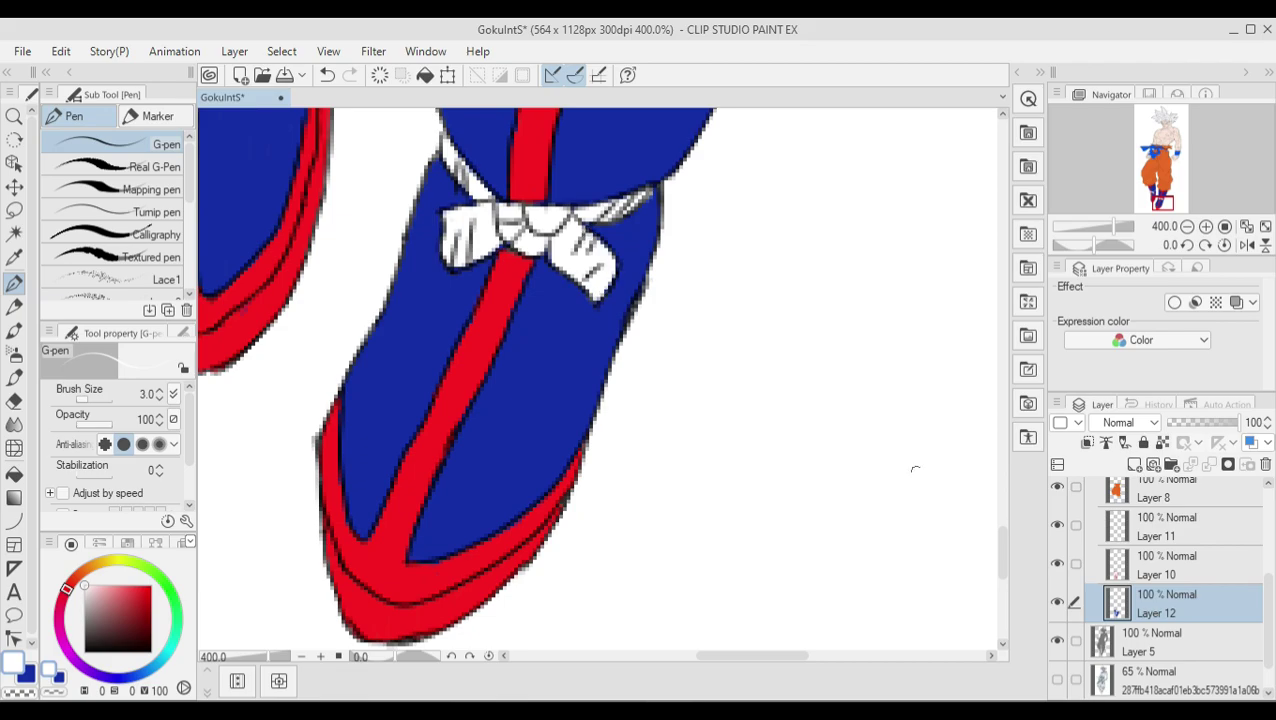
scroll(915, 470, up, 3)
scroll(623, 228, left, 3)
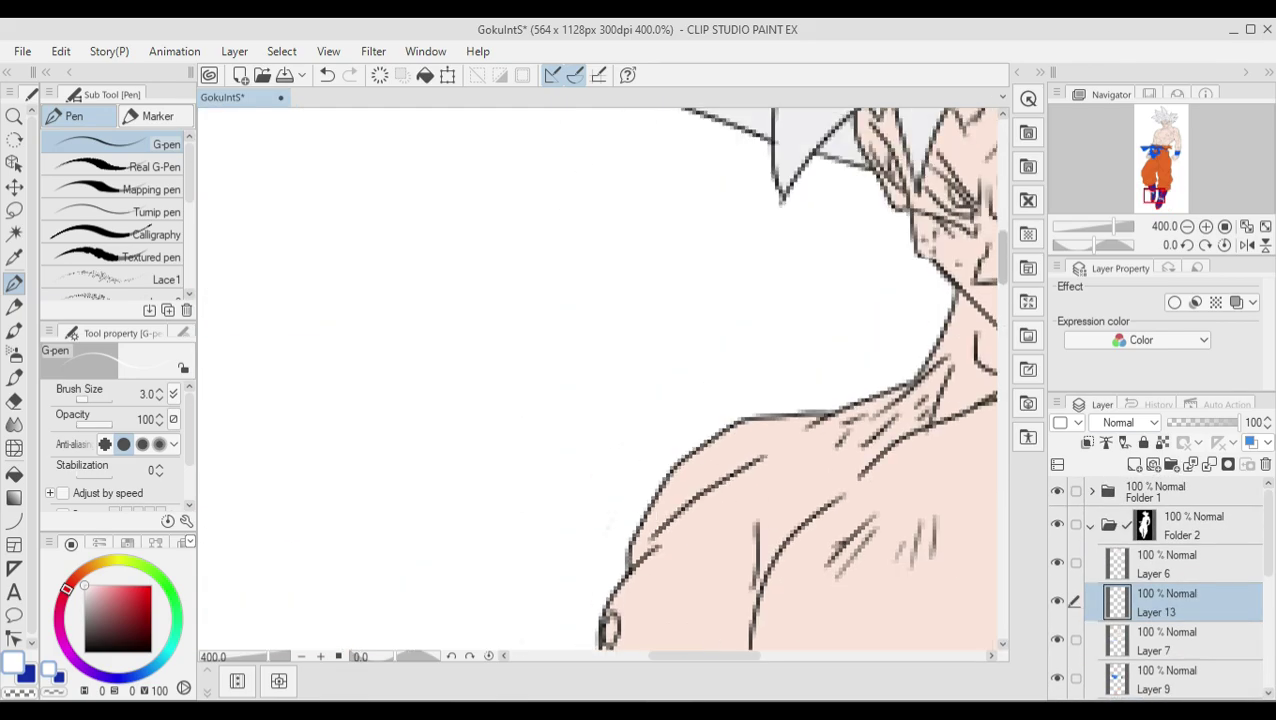
Sample colours from the artwork and wheel — hair white, darker grey, lavender — then view the whole figure
alt+click(732, 225)
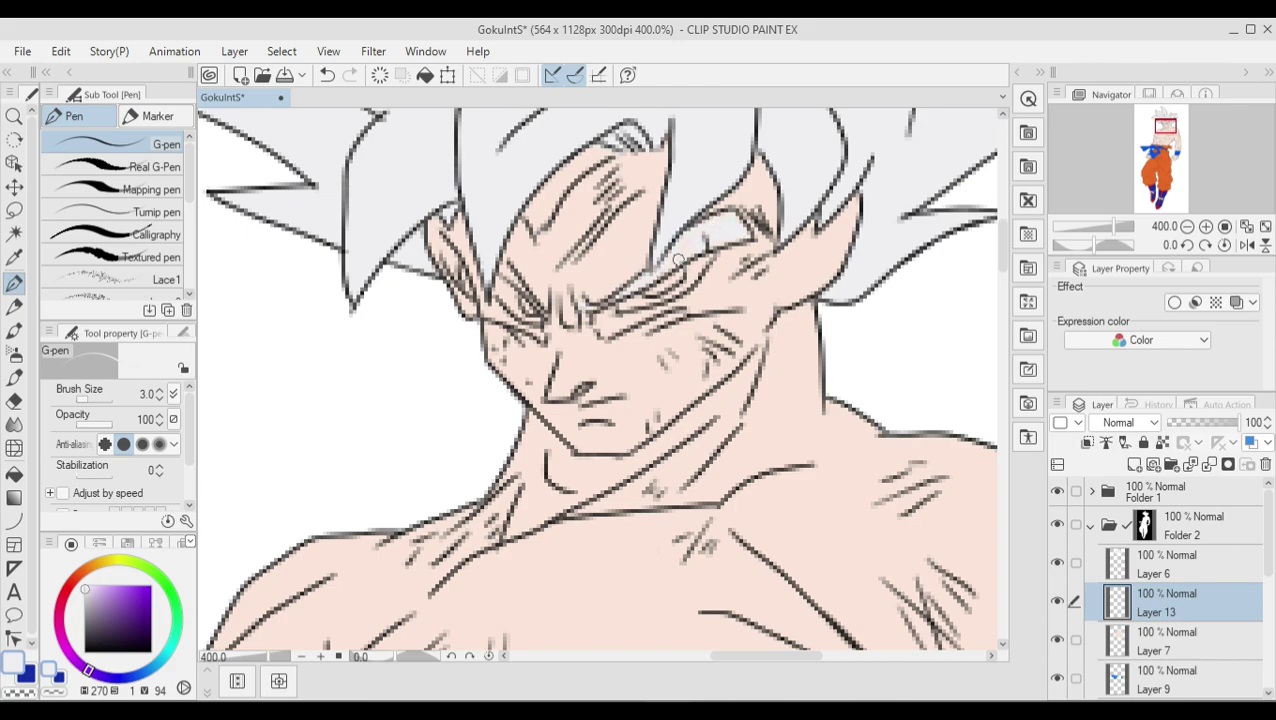
alt+click(490, 283)
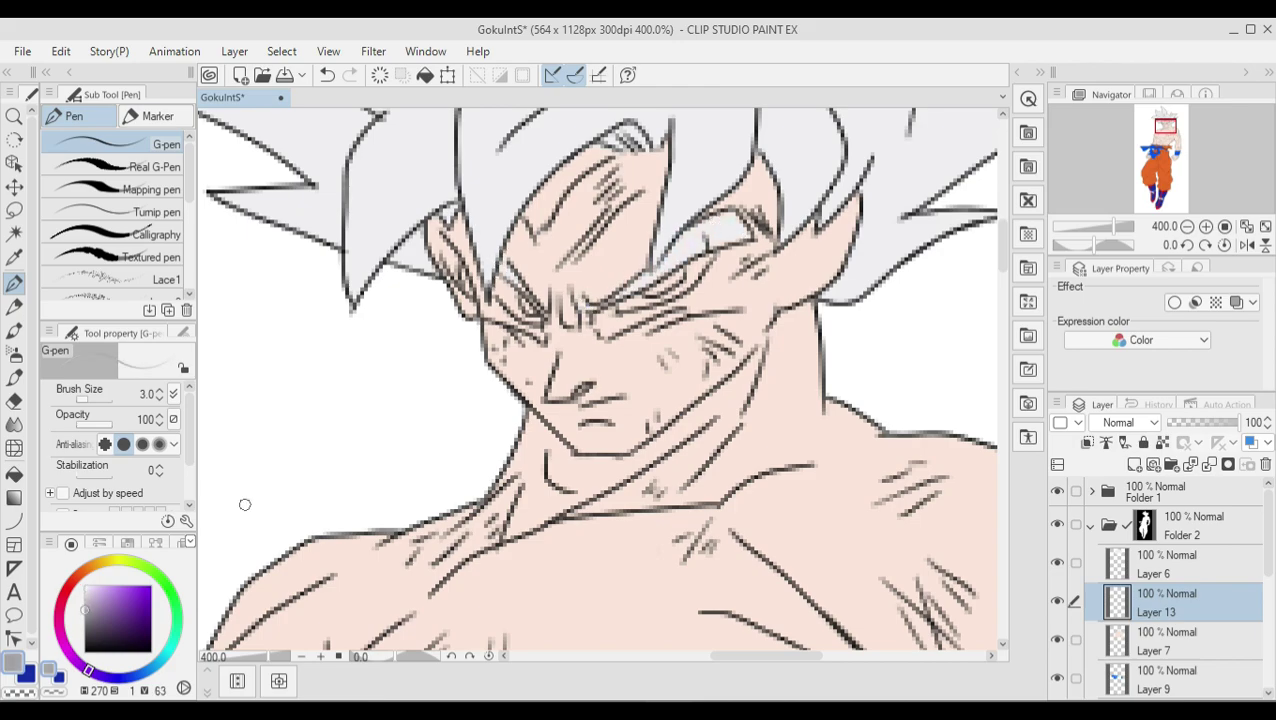
alt+click(678, 283)
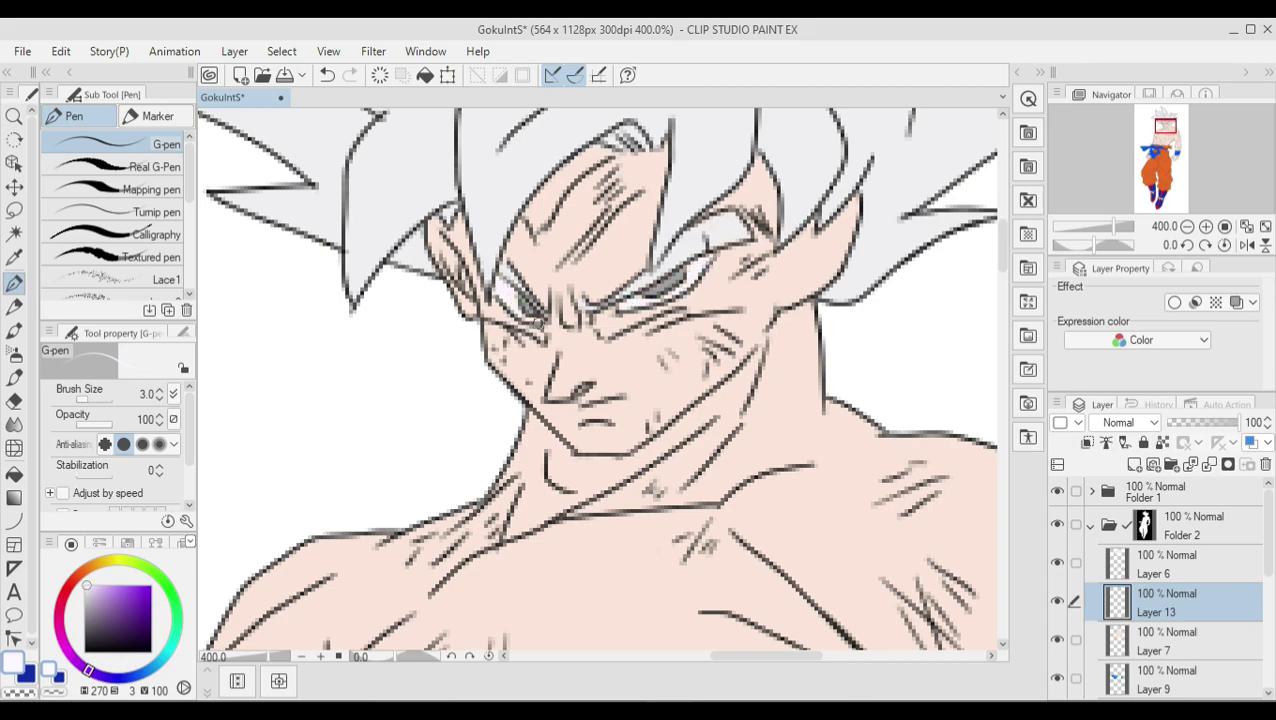
alt+click(676, 280)
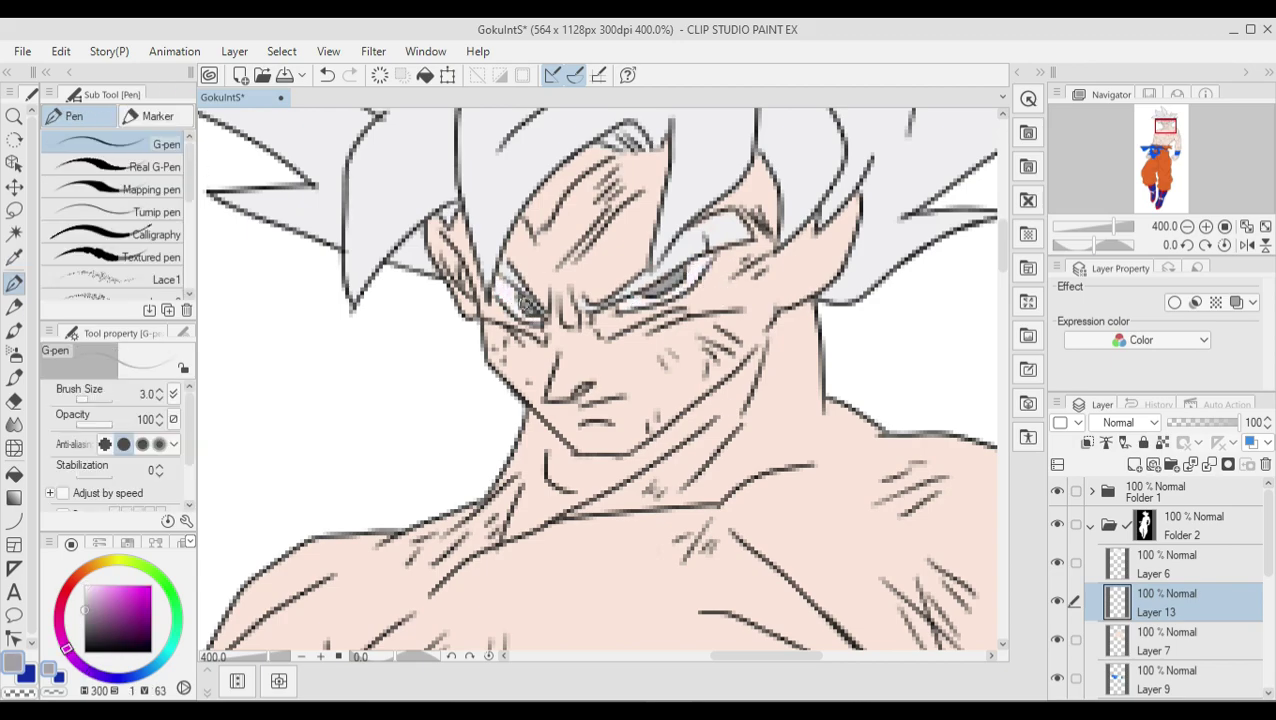
key(ctrl+alt+0)
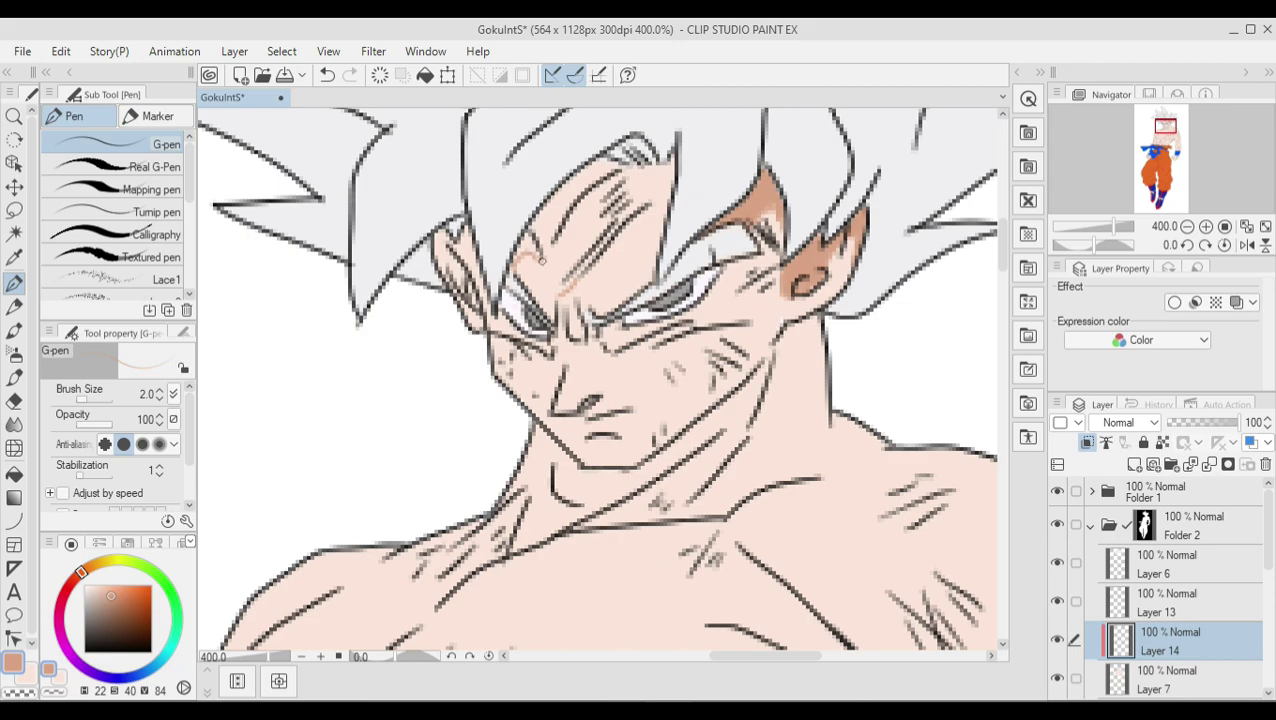
Paint brown shadow across the forehead, hairline and left ear
mouse_move(514, 256)
mouse_down()
mouse_move(570, 178)
mouse_move(533, 266)
mouse_move(660, 158)
mouse_up()
mouse_move(612, 205)
mouse_down()
mouse_move(662, 166)
mouse_move(636, 242)
mouse_up()
drag(606, 182, 586, 270)
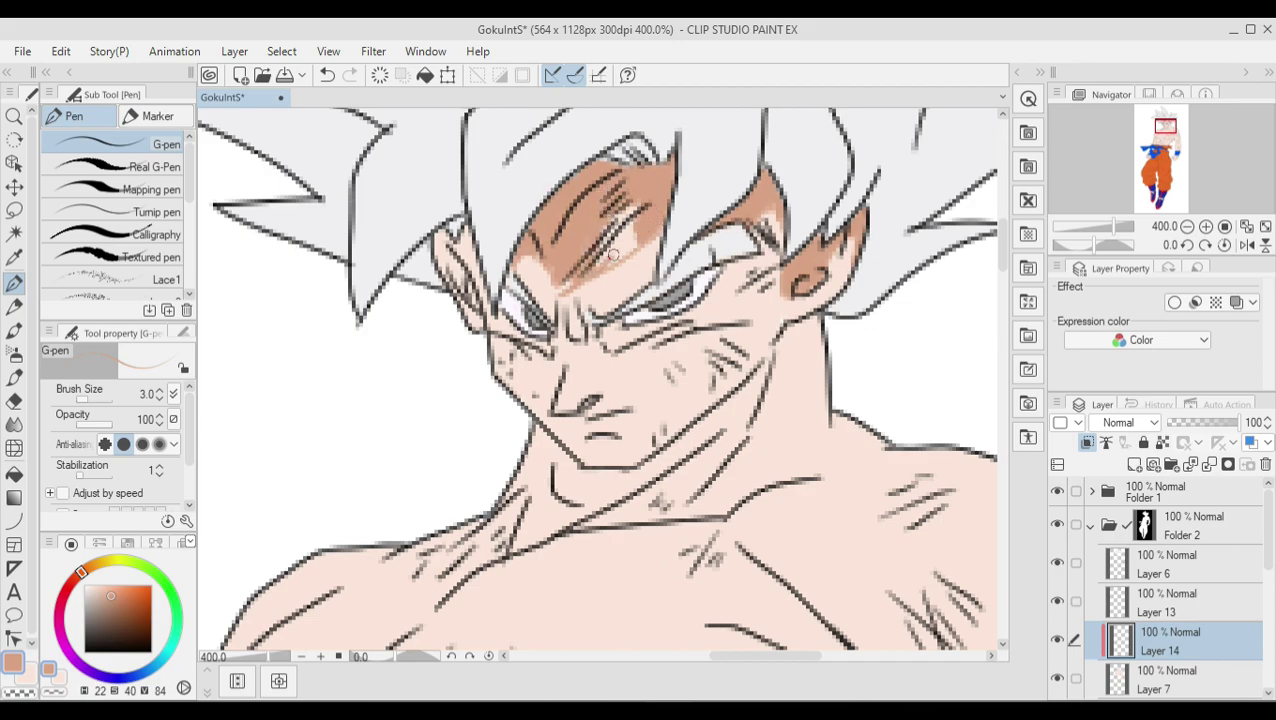
drag(634, 204, 604, 269)
mouse_move(474, 292)
mouse_down()
mouse_move(440, 238)
mouse_move(465, 240)
mouse_up()
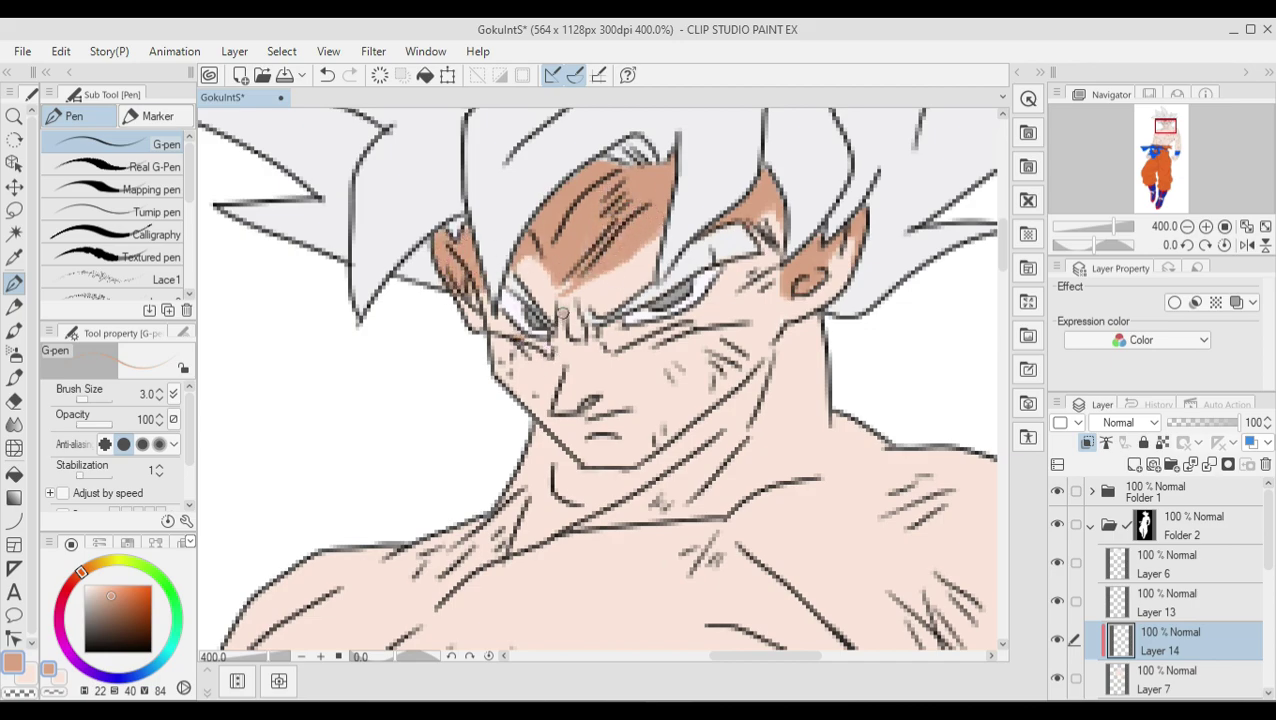
Shade under the eye, along the cheek and jaw, and down the nose toward the chin
drag(737, 263, 687, 331)
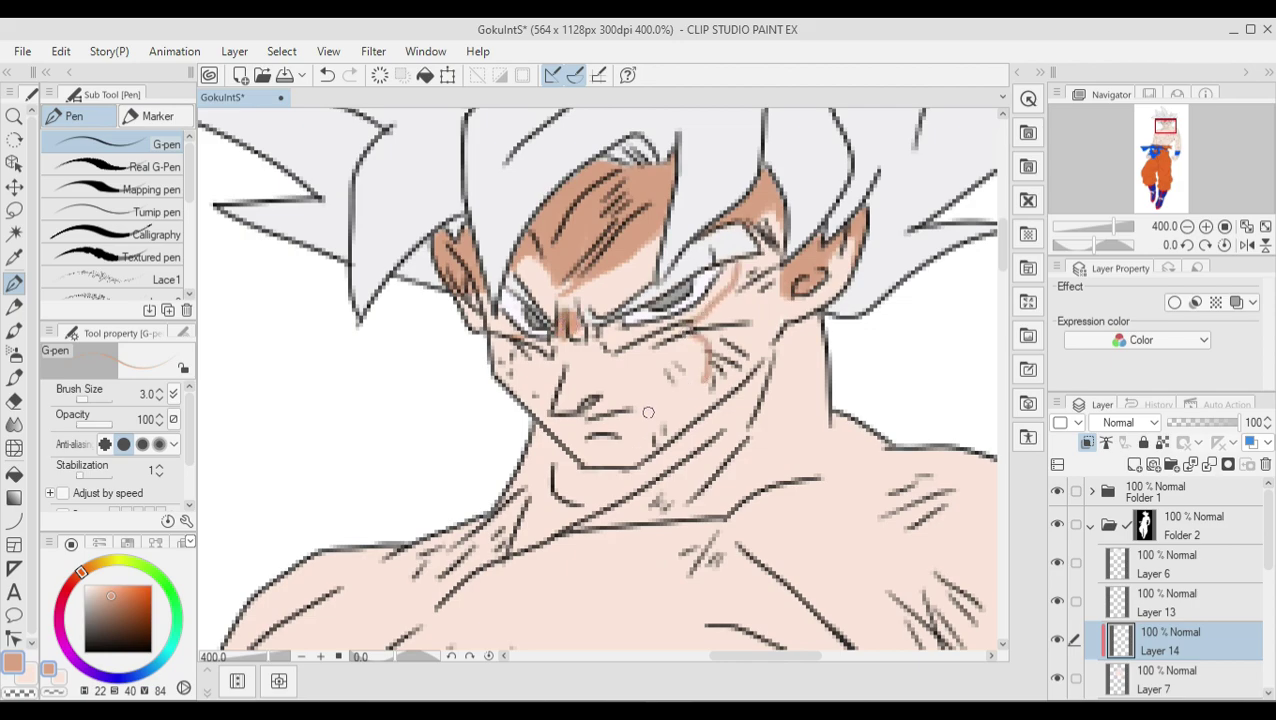
mouse_move(648, 412)
mouse_down()
mouse_move(690, 365)
mouse_move(576, 446)
mouse_up()
mouse_move(508, 345)
mouse_down()
mouse_move(550, 418)
mouse_move(530, 340)
mouse_move(570, 440)
mouse_up()
drag(522, 338, 560, 410)
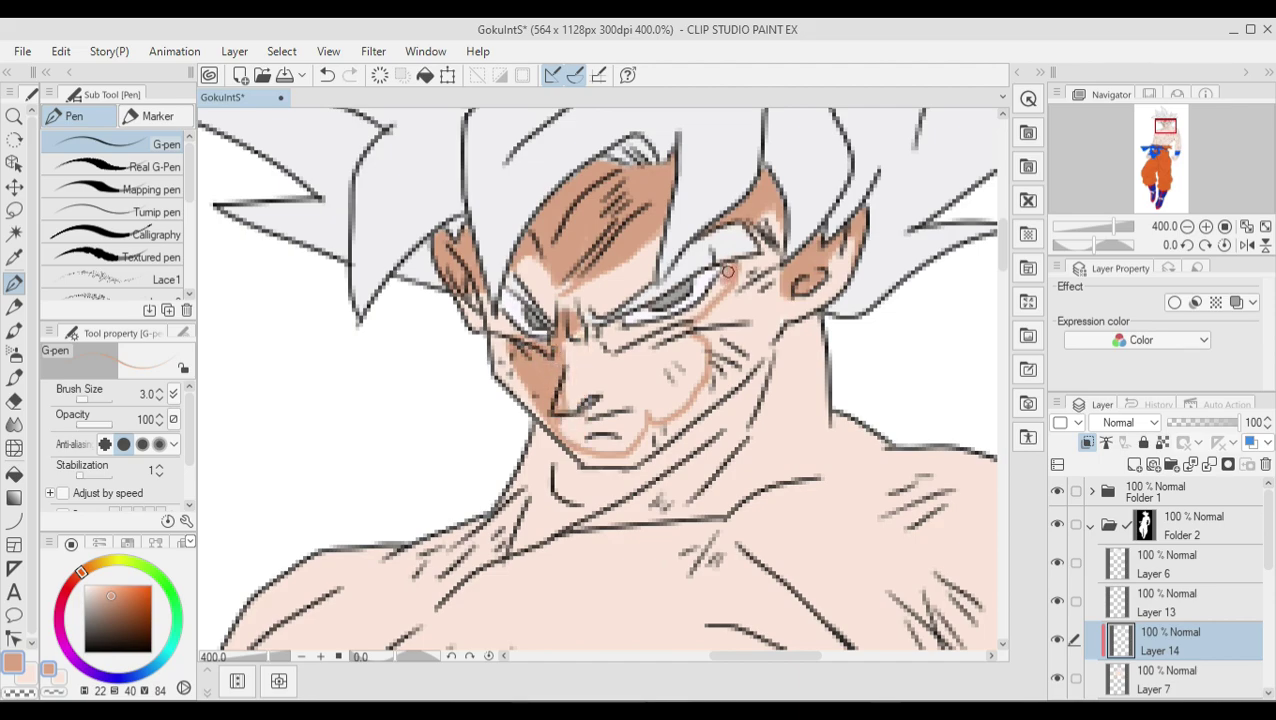
mouse_move(727, 271)
mouse_down()
mouse_move(655, 340)
mouse_move(585, 340)
mouse_move(565, 415)
mouse_move(580, 440)
mouse_up()
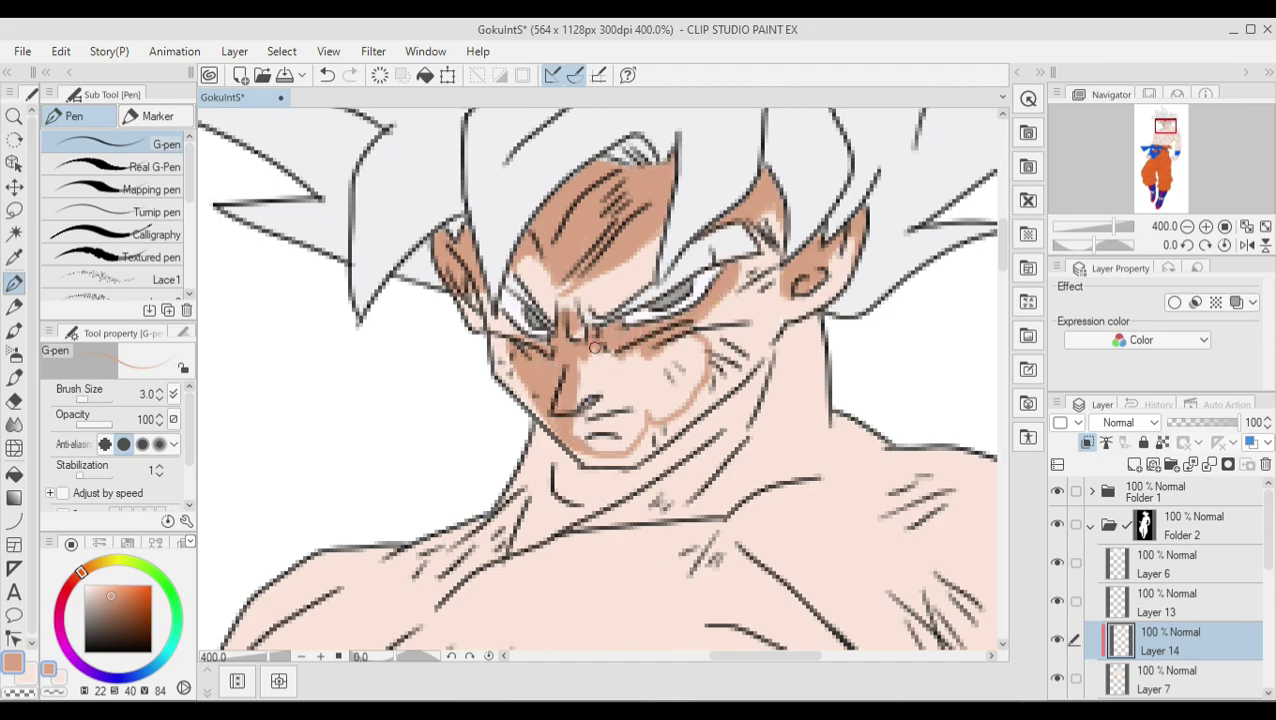
mouse_move(595, 347)
mouse_down()
mouse_move(590, 430)
mouse_move(690, 330)
mouse_move(660, 400)
mouse_up()
mouse_move(665, 355)
mouse_down()
mouse_move(610, 420)
mouse_move(635, 415)
mouse_move(647, 371)
mouse_up()
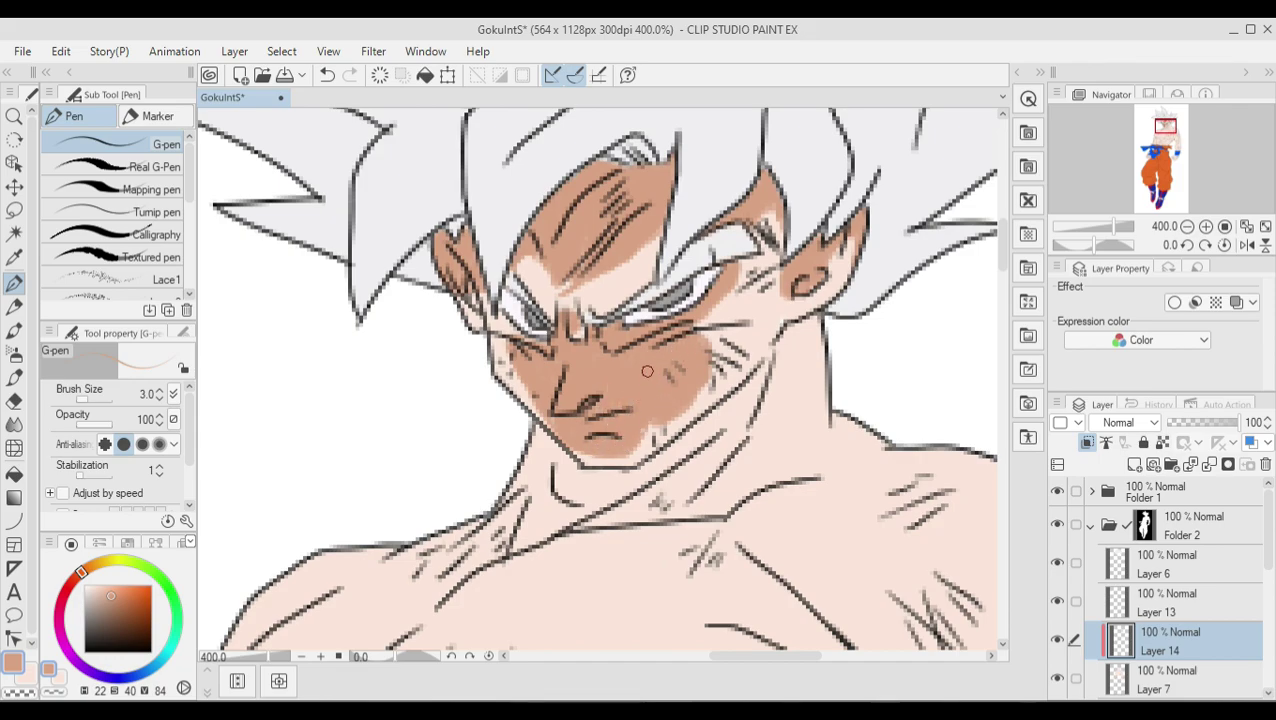
Erase the excess brown shading near the nose
key(e)
mouse_move(577, 433)
mouse_down()
mouse_move(588, 378)
mouse_move(585, 403)
mouse_up()
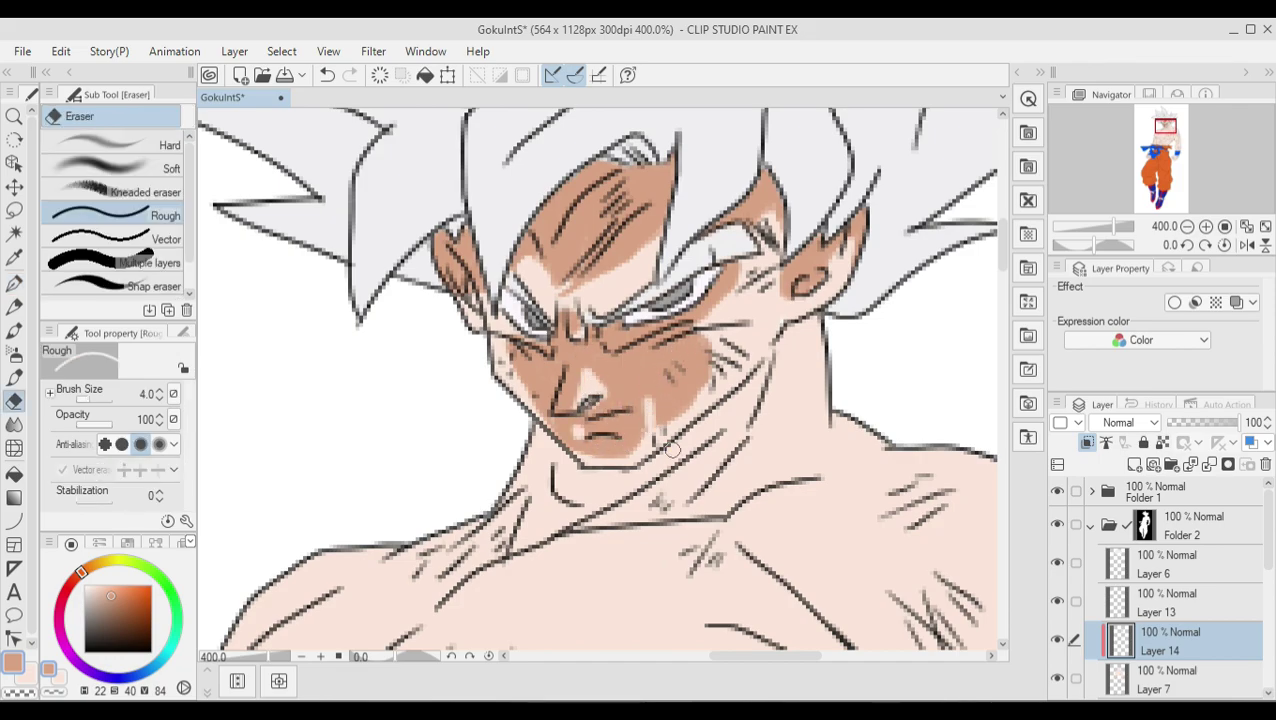
key(p)
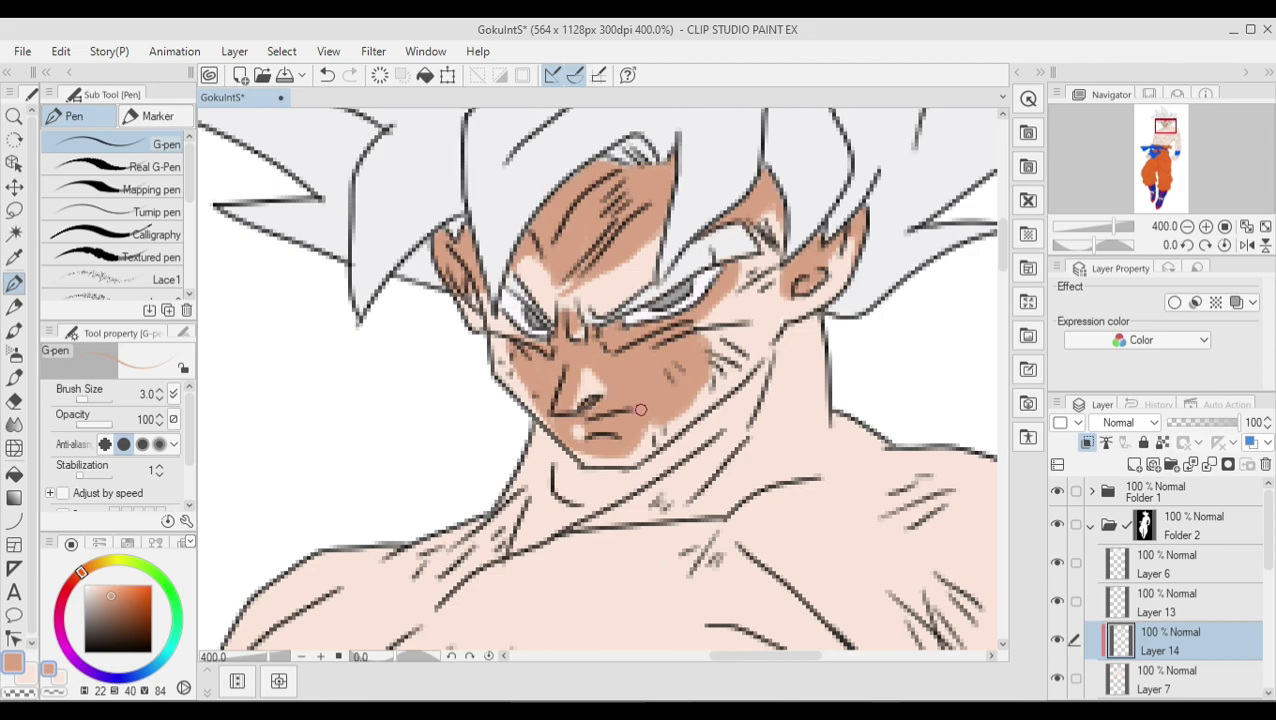
key(e)
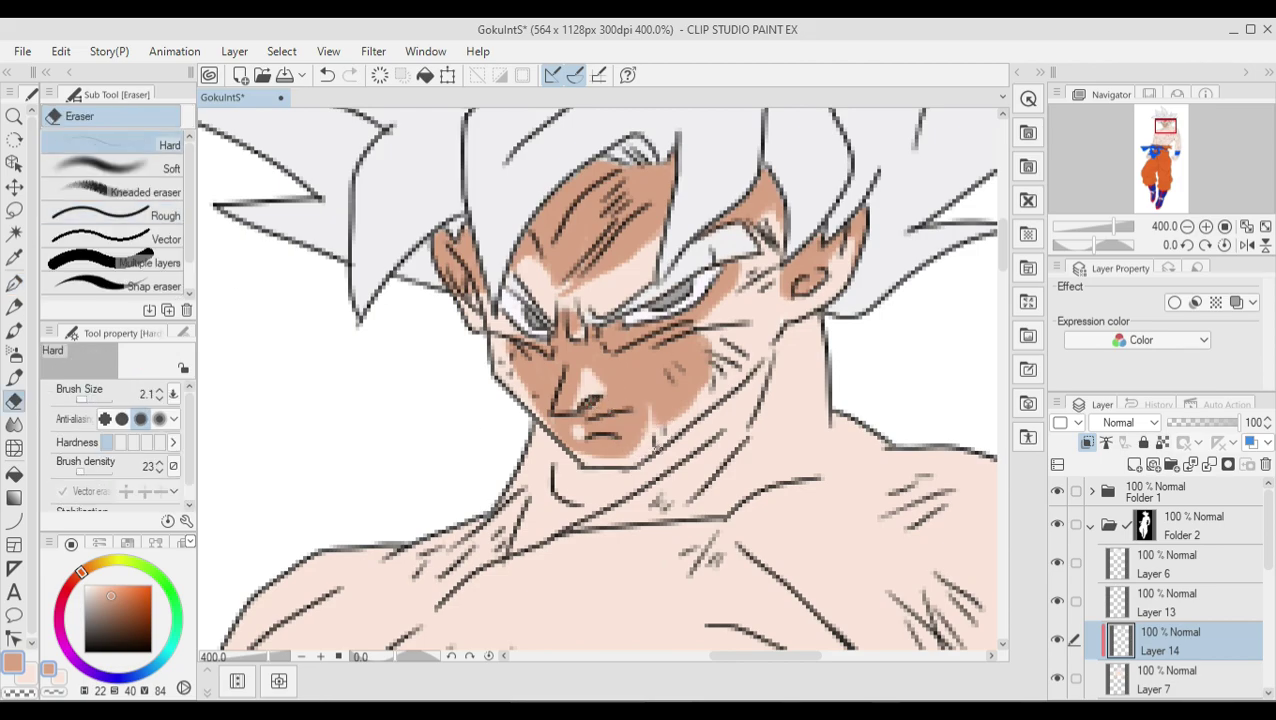
Paint brown shadows down both sides and along the base of the neck and collar
key(p)
scroll(943, 441, down, 3)
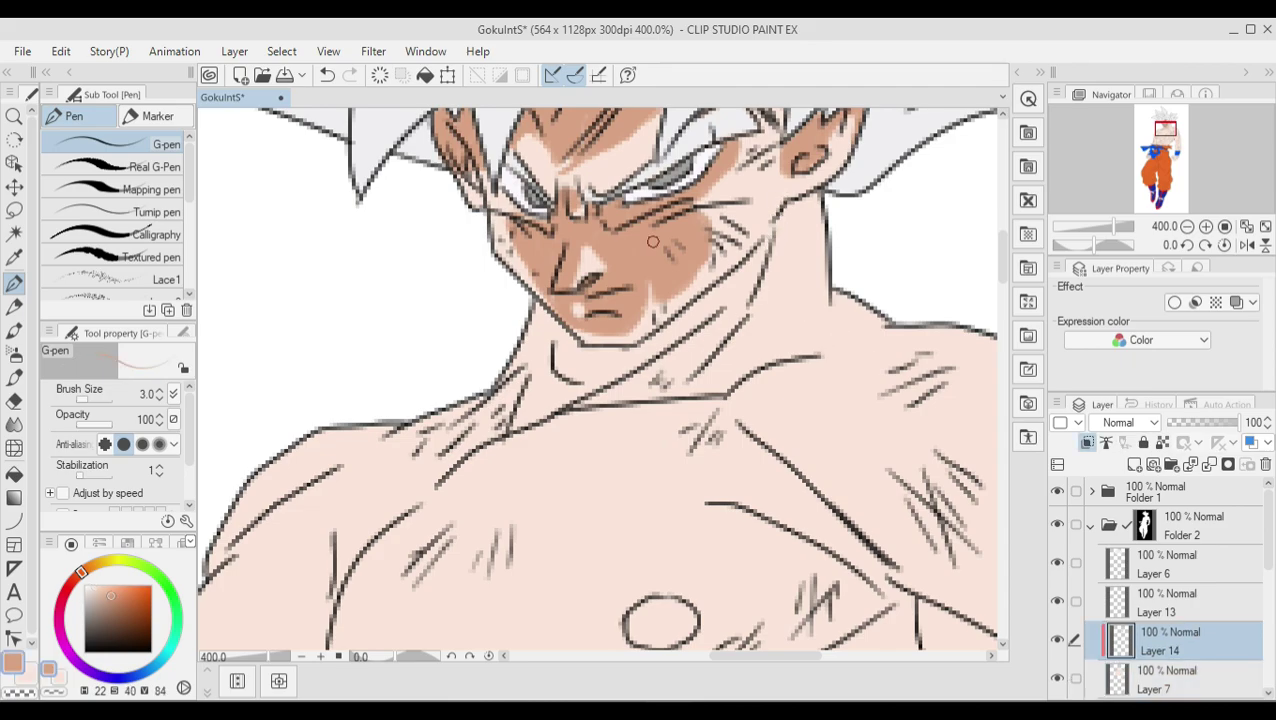
mouse_move(763, 243)
mouse_down()
mouse_move(725, 342)
mouse_move(682, 370)
mouse_up()
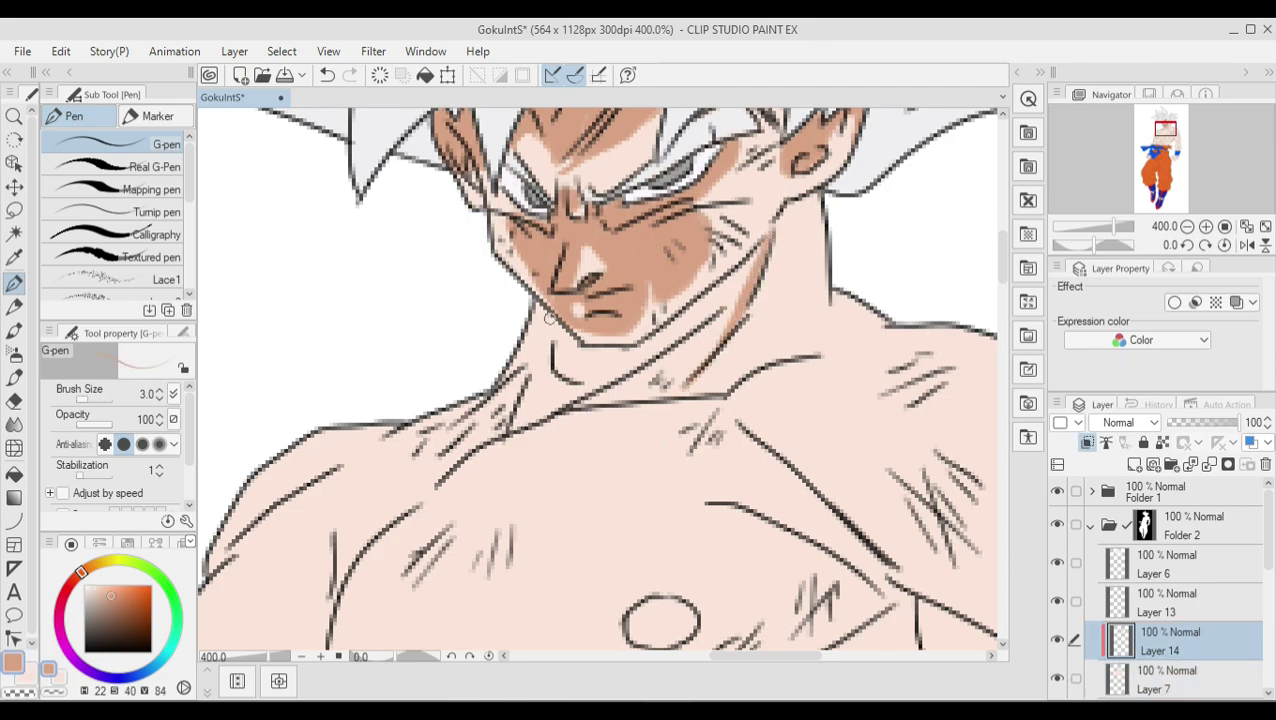
drag(548, 318, 507, 436)
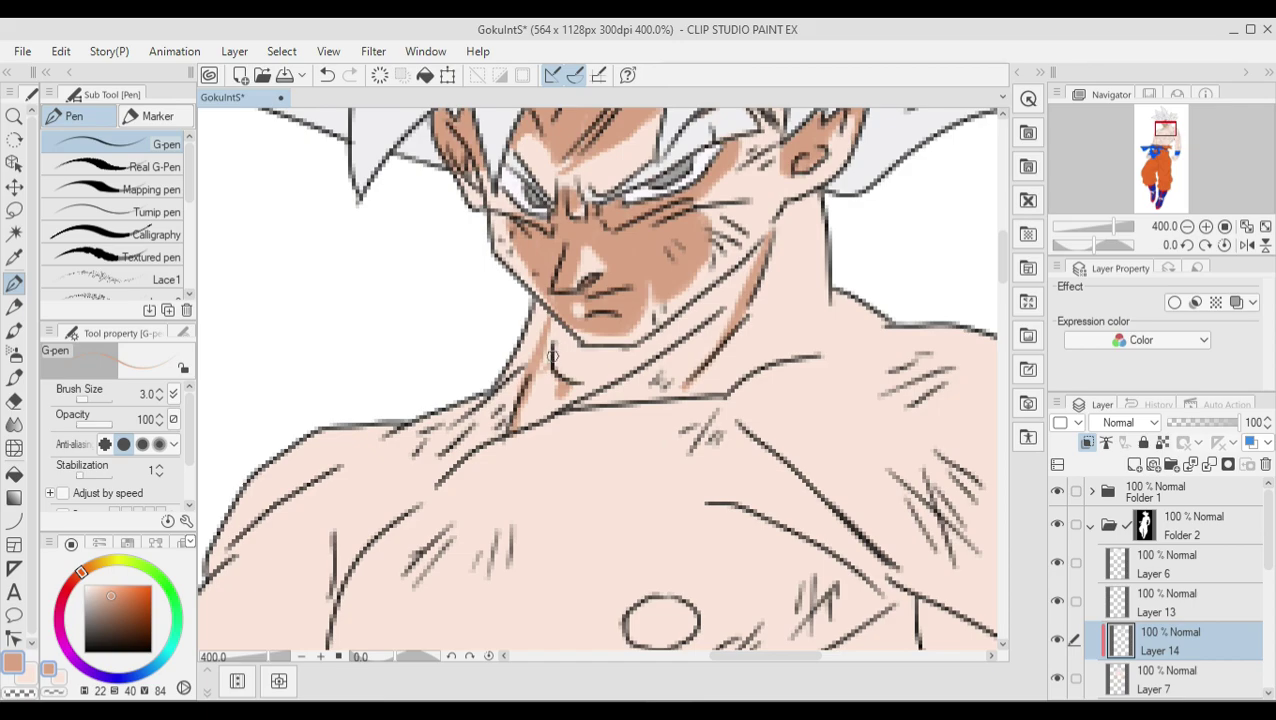
drag(552, 355, 638, 361)
drag(550, 345, 605, 366)
drag(760, 242, 697, 363)
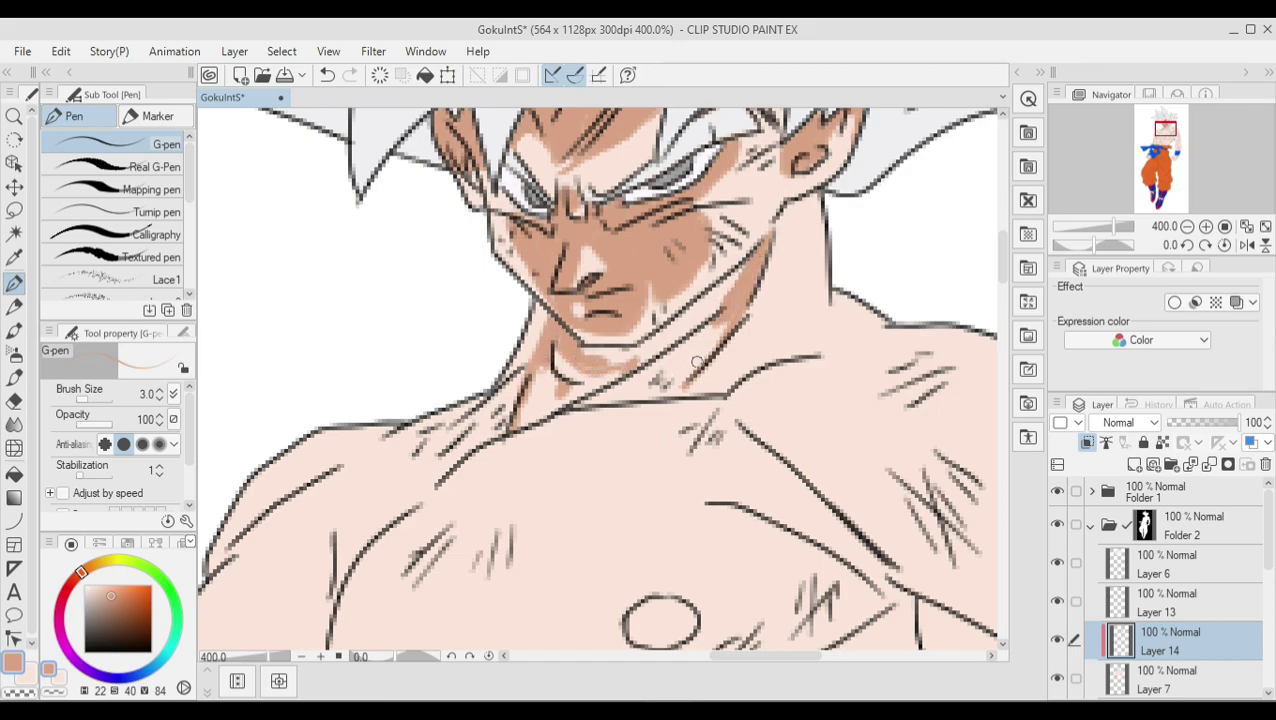
drag(575, 405, 640, 366)
drag(568, 350, 745, 258)
drag(732, 312, 670, 385)
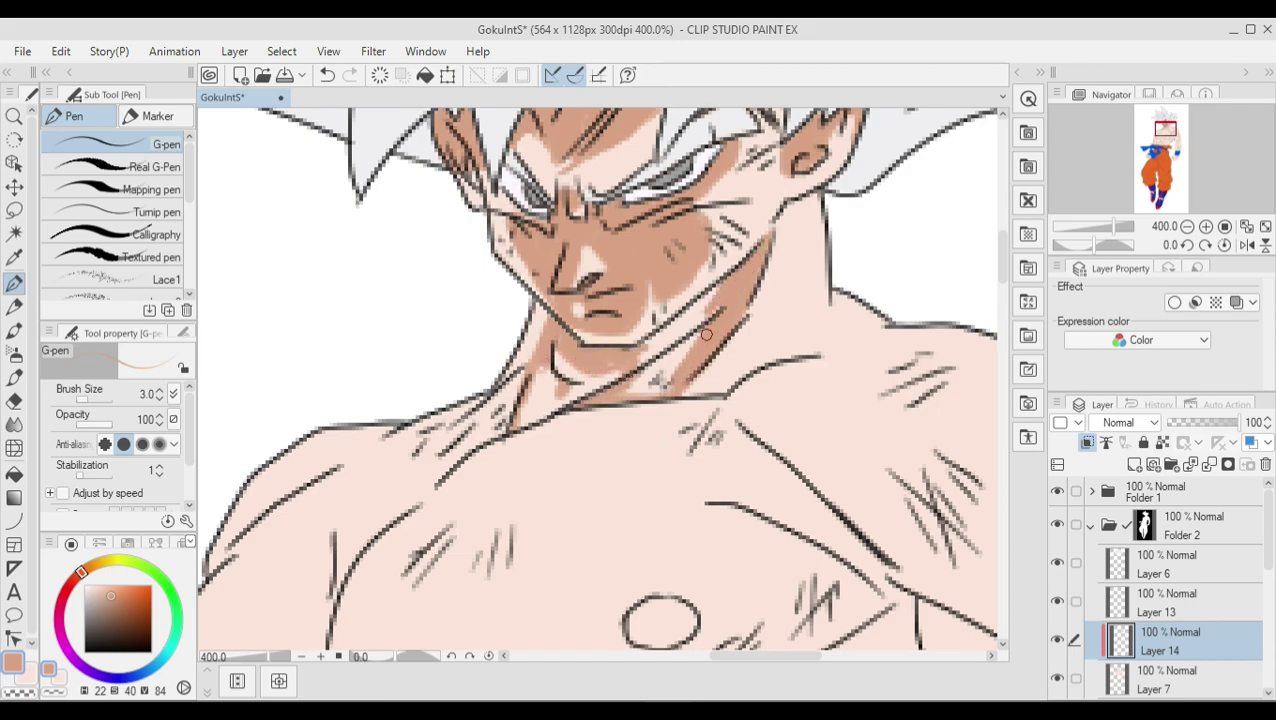
mouse_move(718, 280)
mouse_down()
mouse_move(648, 372)
mouse_move(706, 310)
mouse_up()
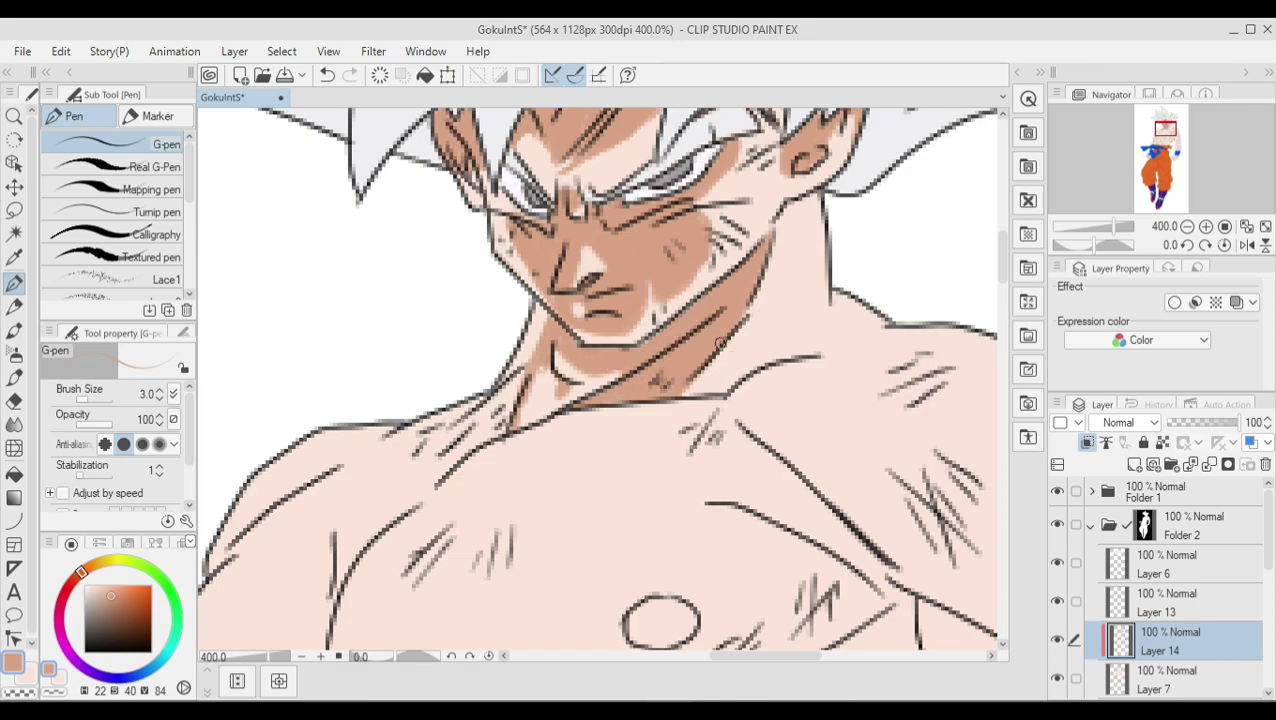
Trim the neck shadow edges with the Soft eraser, then add a light shadow stroke along the neck
key(e)
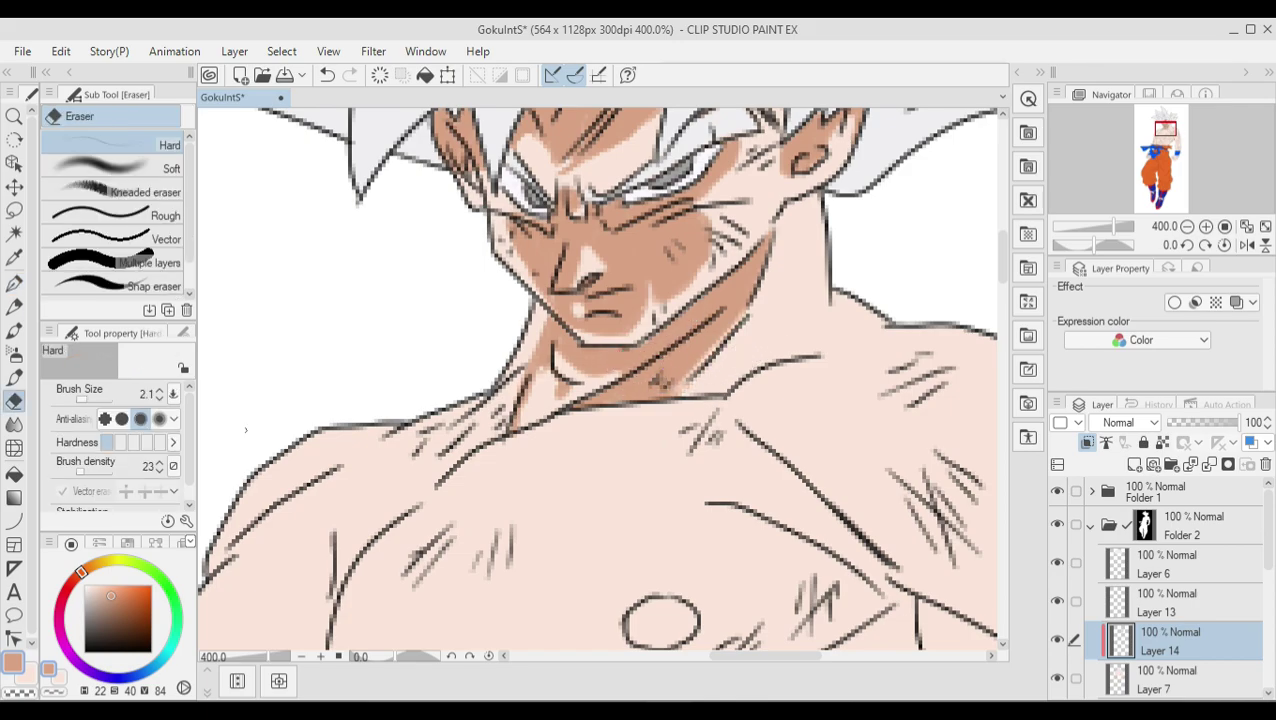
click(120, 168)
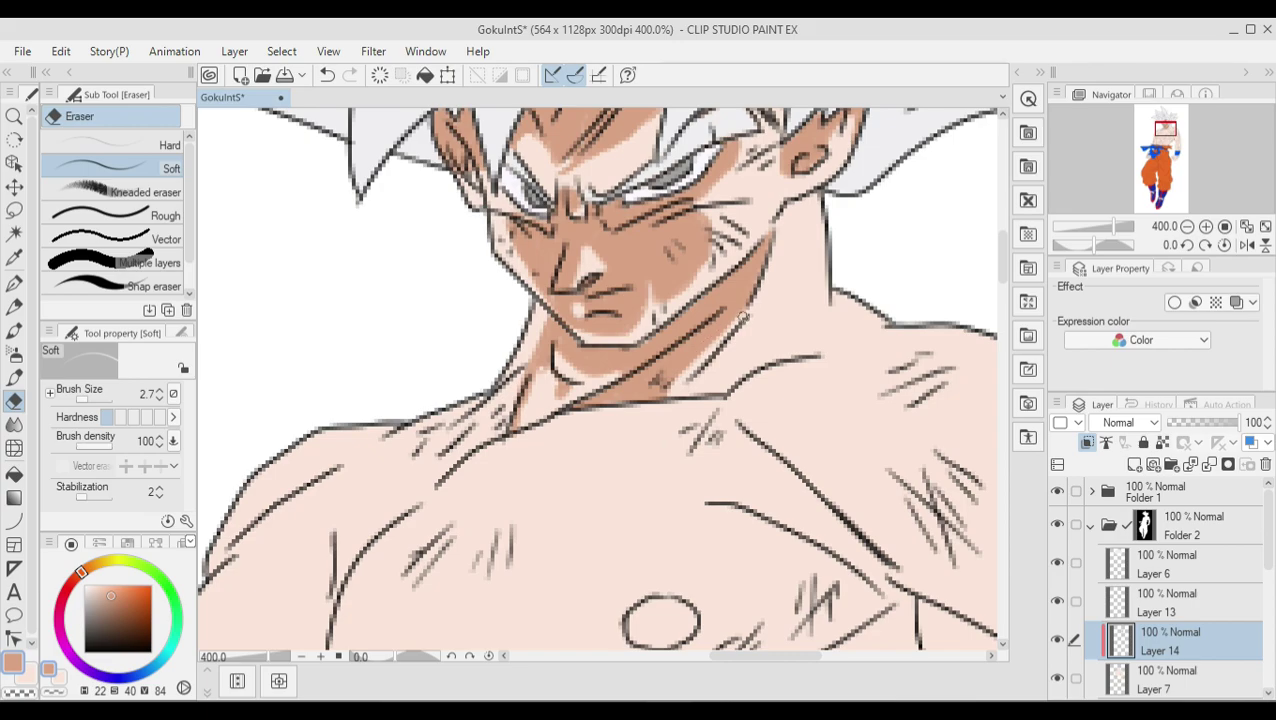
key(p)
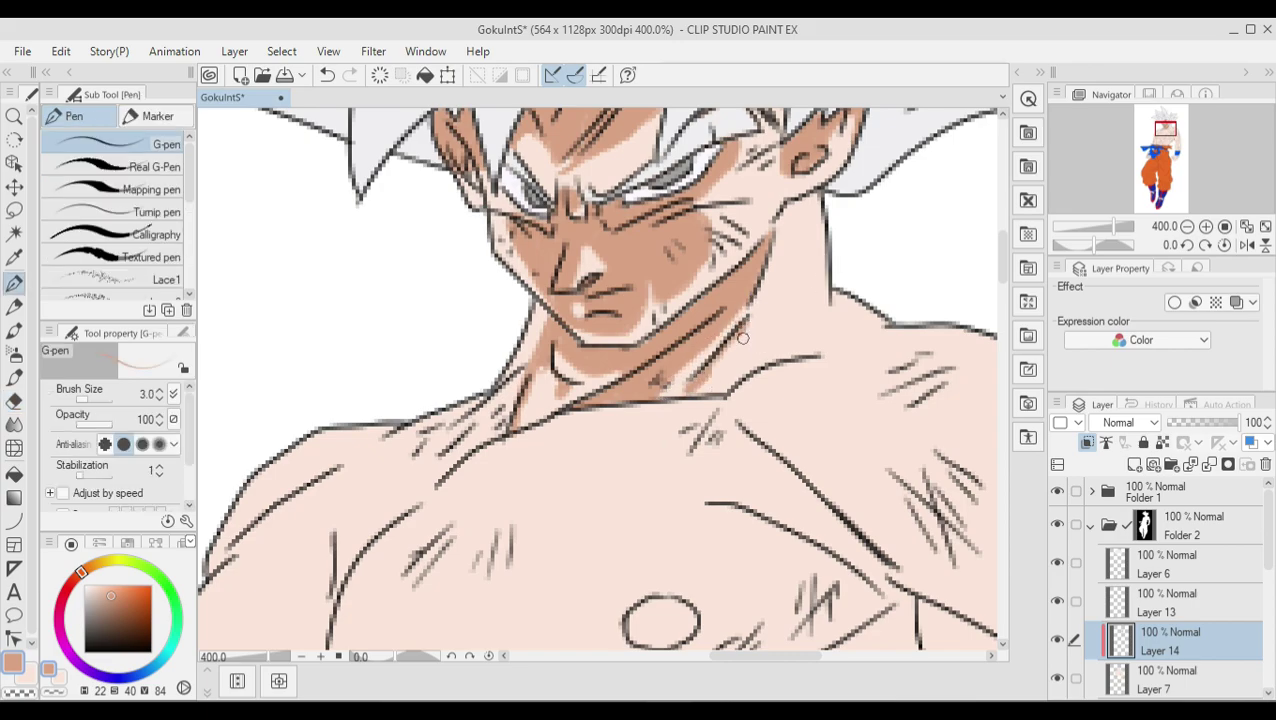
mouse_move(828, 262)
mouse_down()
mouse_move(805, 336)
mouse_move(850, 502)
mouse_up()
scroll(688, 580, right, 3)
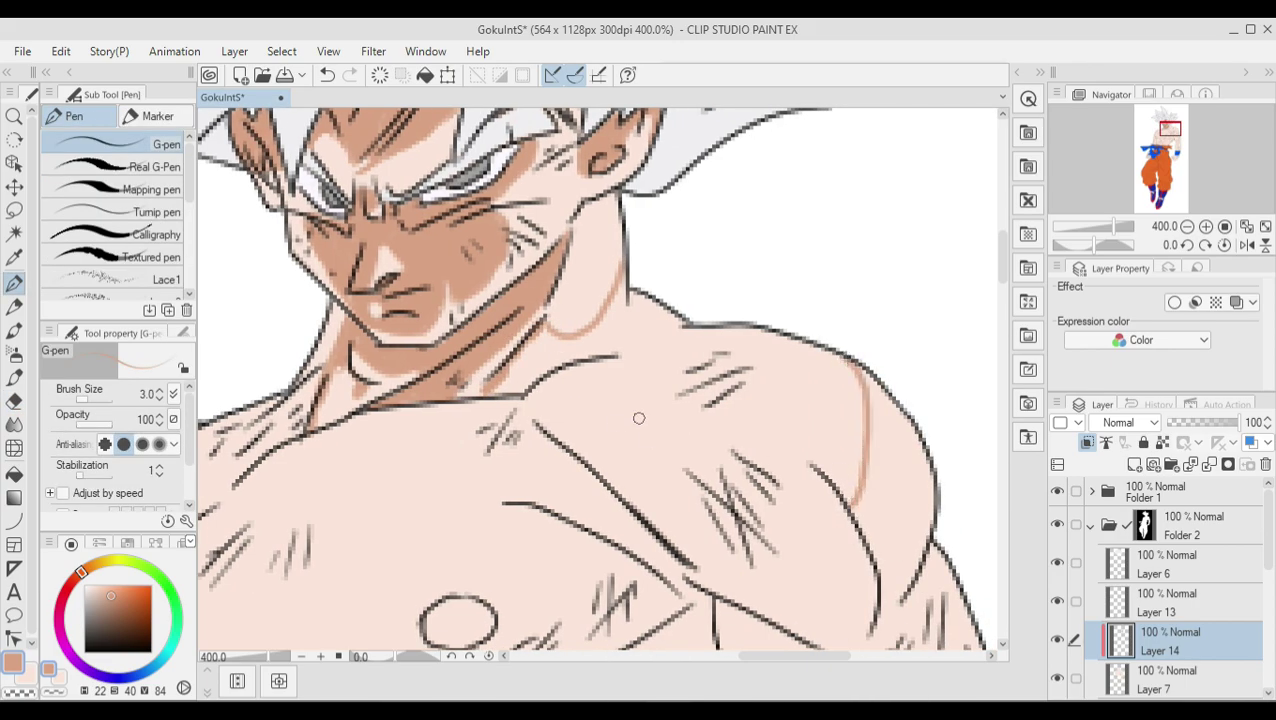
Outline brown shadow curves across the shoulder and chest, redrawing one misplaced curve
drag(630, 410, 845, 508)
drag(622, 301, 686, 370)
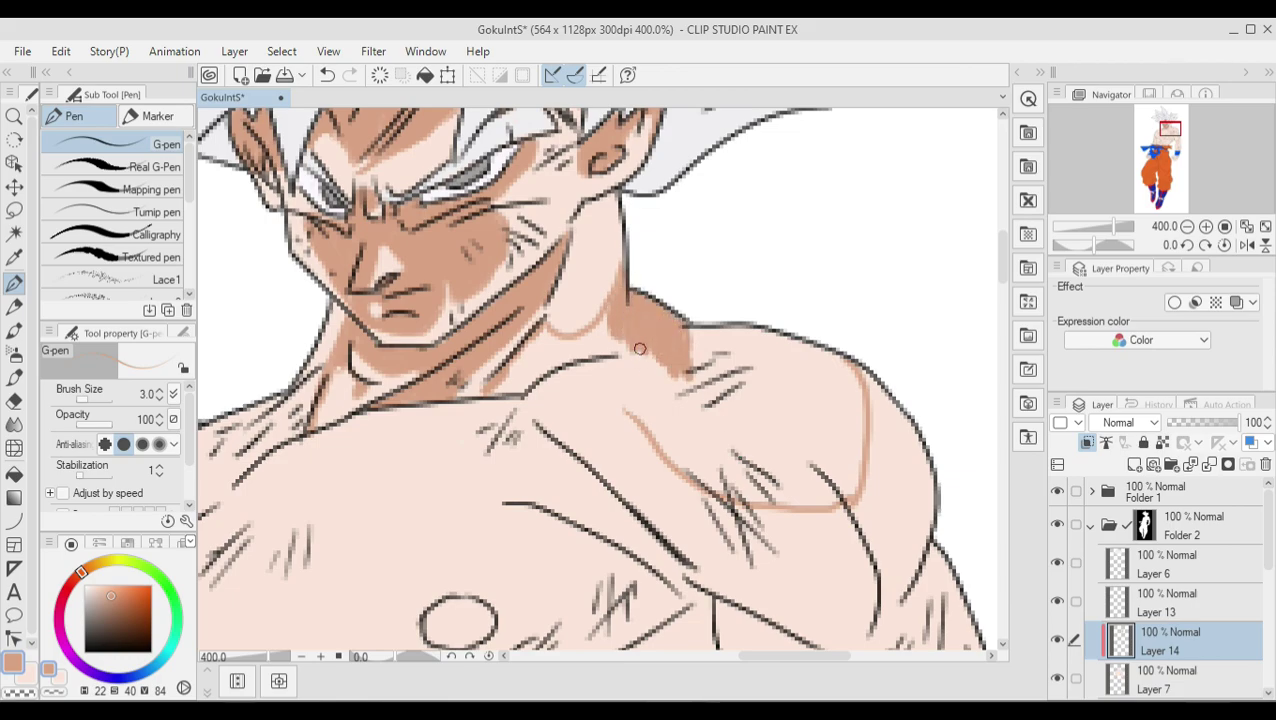
scroll(403, 303, down, 2)
scroll(403, 303, left, 3)
mouse_move(357, 333)
mouse_down()
mouse_move(290, 340)
mouse_move(380, 492)
mouse_up()
key(ctrl+z)
drag(340, 345, 372, 502)
drag(415, 412, 504, 520)
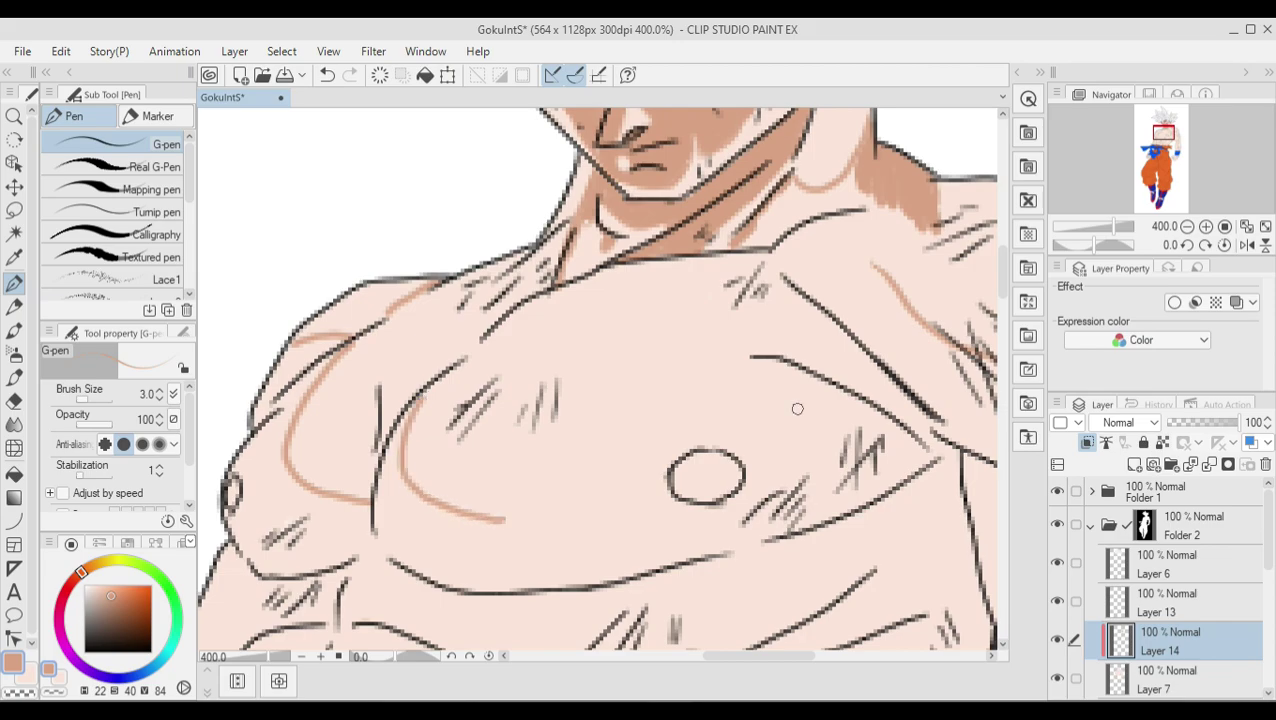
mouse_move(869, 270)
mouse_down()
mouse_move(769, 397)
mouse_move(530, 484)
mouse_up()
With a larger brush, fill shadow over the shoulder top, below the collarbone and the left pectoral
key(bracketright)
key(bracketright)
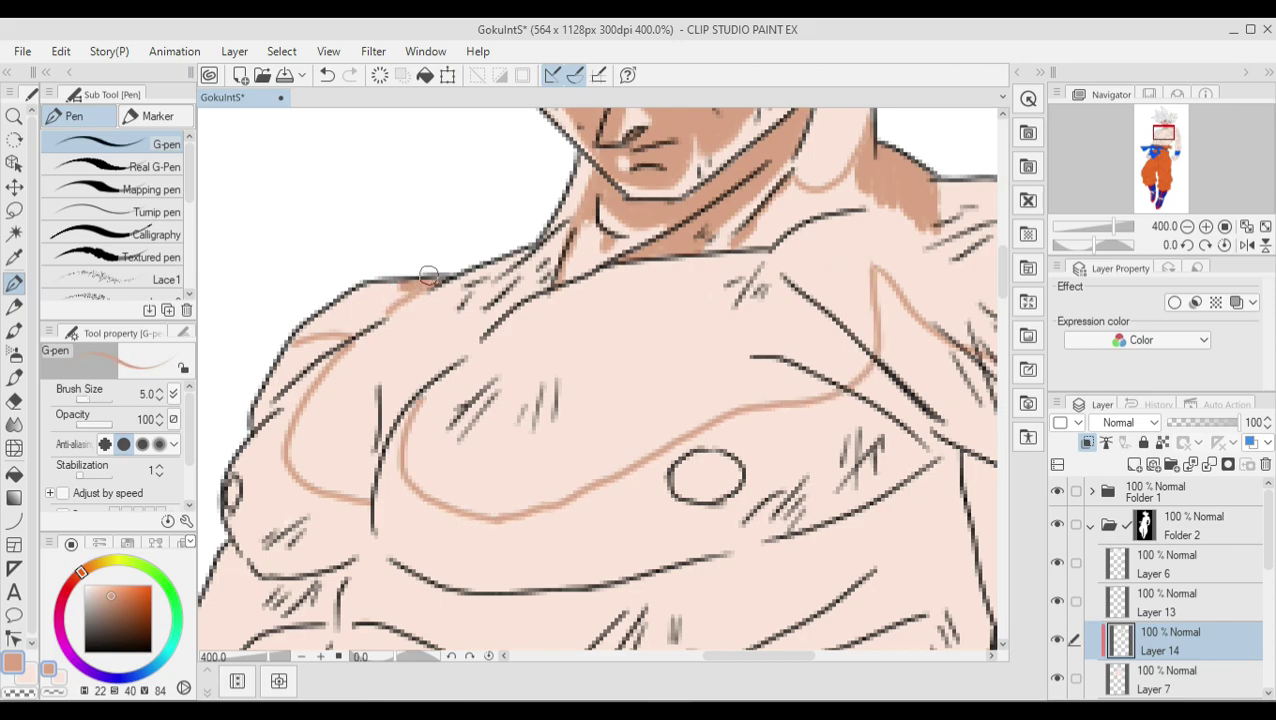
drag(427, 273, 393, 301)
mouse_move(487, 305)
mouse_down()
mouse_move(470, 328)
mouse_move(421, 296)
mouse_move(313, 330)
mouse_move(347, 350)
mouse_move(342, 490)
mouse_move(308, 447)
mouse_move(431, 355)
mouse_move(427, 484)
mouse_up()
scroll(508, 335, right, 2)
mouse_move(508, 335)
mouse_down()
mouse_move(440, 300)
mouse_move(380, 370)
mouse_up()
mouse_move(471, 328)
mouse_down()
mouse_move(355, 394)
mouse_move(400, 470)
mouse_move(384, 507)
mouse_up()
drag(540, 320, 518, 295)
mouse_move(577, 261)
mouse_down()
mouse_move(393, 478)
mouse_move(459, 478)
mouse_move(498, 392)
mouse_move(700, 185)
mouse_move(600, 350)
mouse_move(496, 450)
mouse_move(697, 197)
mouse_move(670, 300)
mouse_move(644, 315)
mouse_move(615, 390)
mouse_move(740, 250)
mouse_move(690, 390)
mouse_move(745, 320)
mouse_up()
Shade the right shoulder and upper chest below the shoulder outline in brown
scroll(700, 280, right, 3)
mouse_move(640, 205)
mouse_down()
mouse_move(610, 270)
mouse_move(670, 320)
mouse_up()
mouse_move(810, 220)
mouse_down()
mouse_move(826, 265)
mouse_move(710, 240)
mouse_up()
mouse_move(710, 205)
mouse_down()
mouse_move(683, 178)
mouse_move(700, 320)
mouse_up()
mouse_move(815, 225)
mouse_down()
mouse_move(830, 285)
mouse_move(720, 355)
mouse_move(805, 311)
mouse_move(730, 300)
mouse_move(705, 330)
mouse_up()
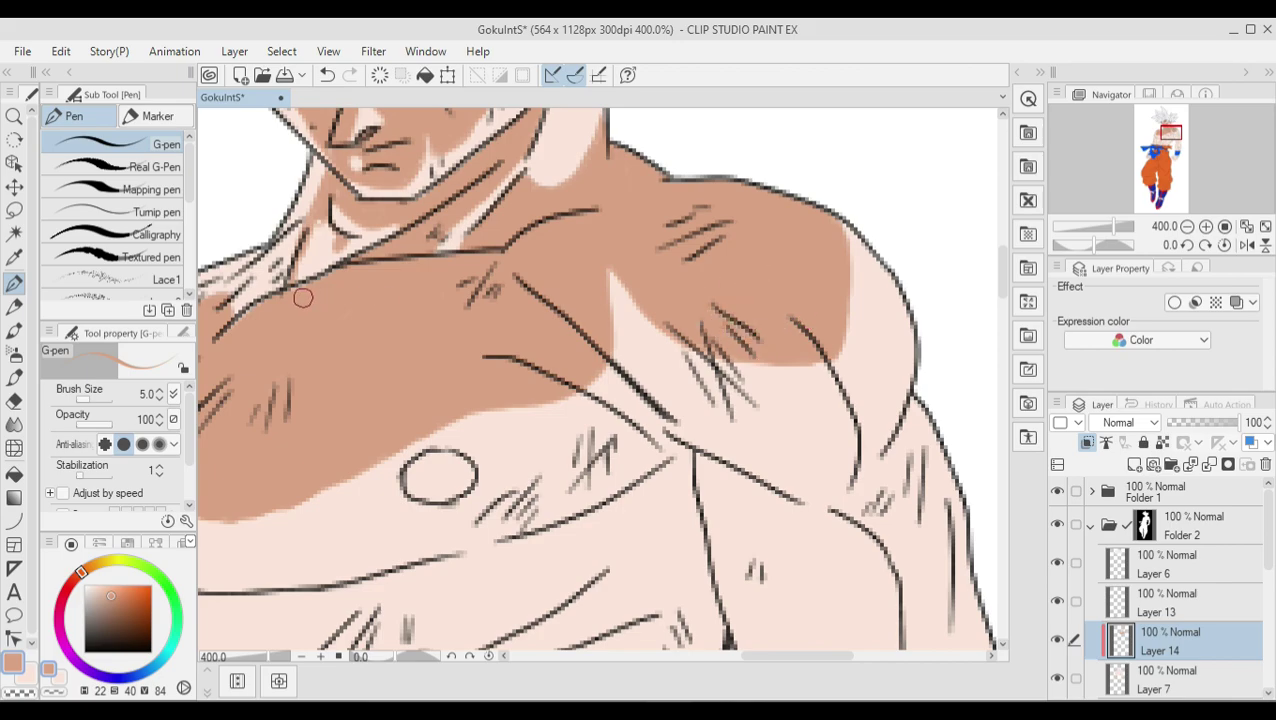
key(bracketright)
key(bracketright)
key(bracketright)
Widen the brown shadow wedge on the right chest and shade along the right arm's edge
scroll(596, 379, down, 3)
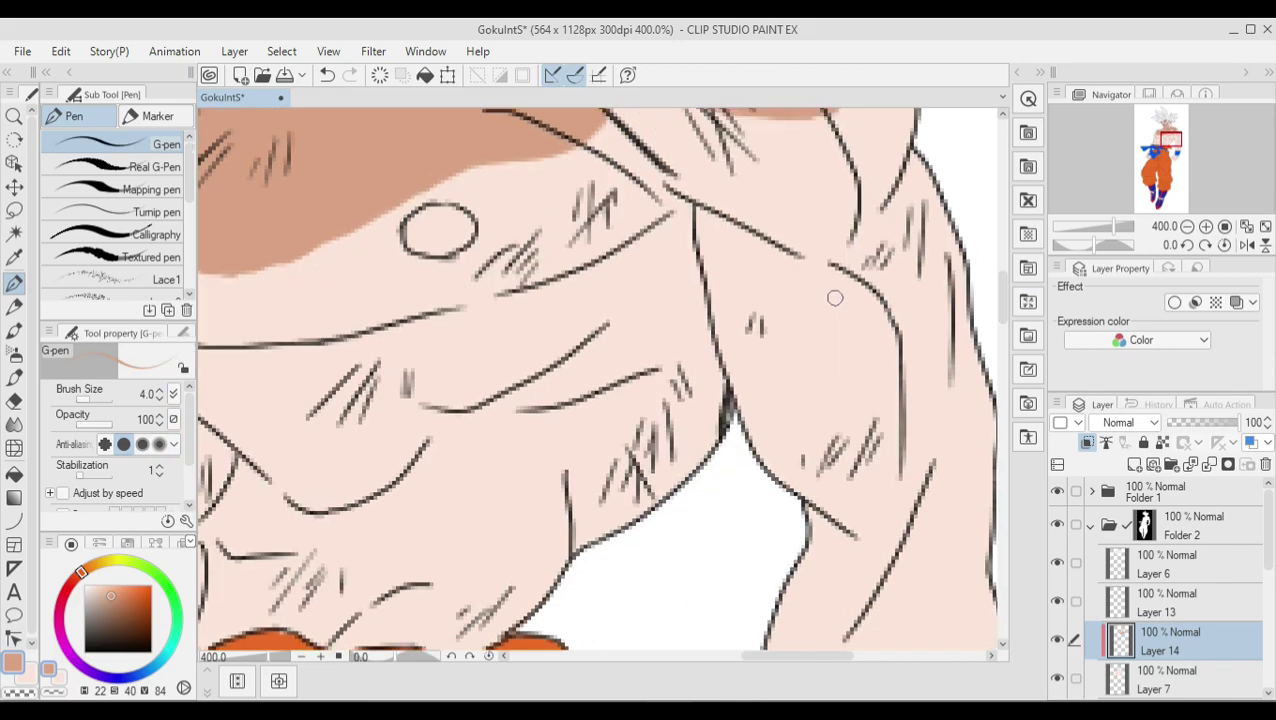
mouse_move(722, 228)
mouse_down()
mouse_move(895, 440)
mouse_move(815, 330)
mouse_move(889, 379)
mouse_up()
drag(860, 280, 810, 360)
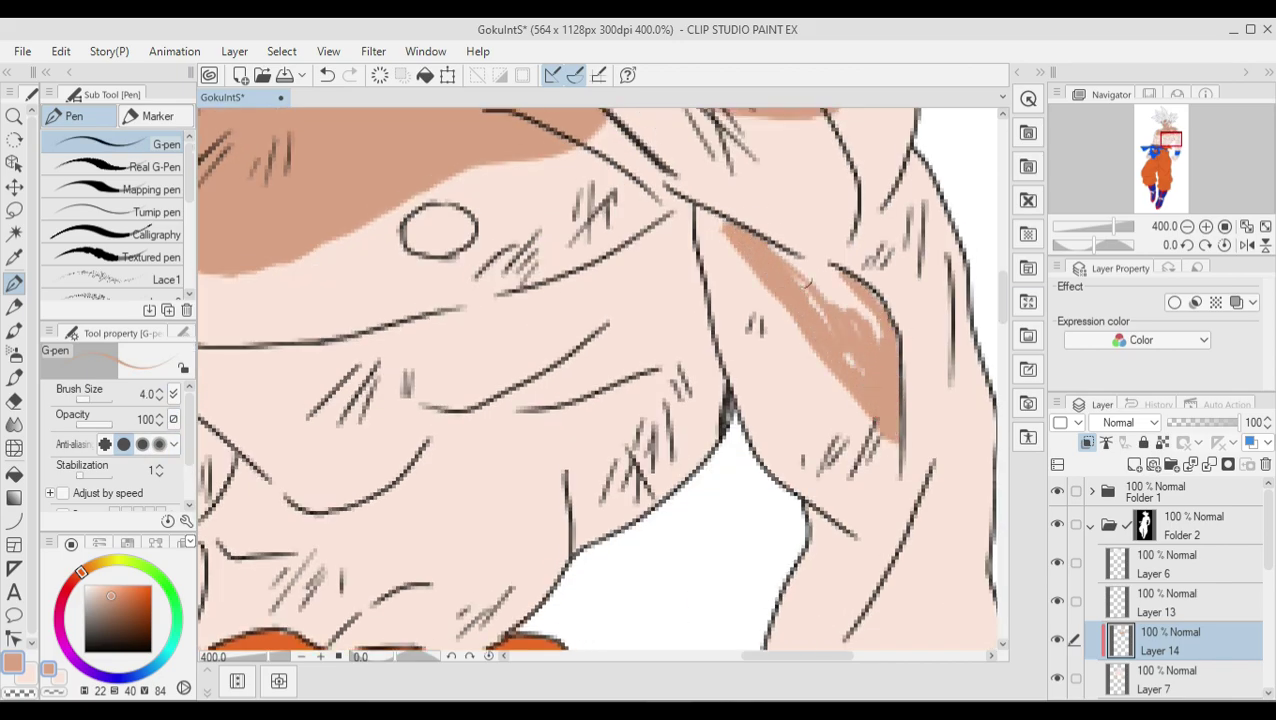
mouse_move(770, 245)
mouse_down()
mouse_move(865, 300)
mouse_move(862, 358)
mouse_up()
drag(949, 258, 975, 415)
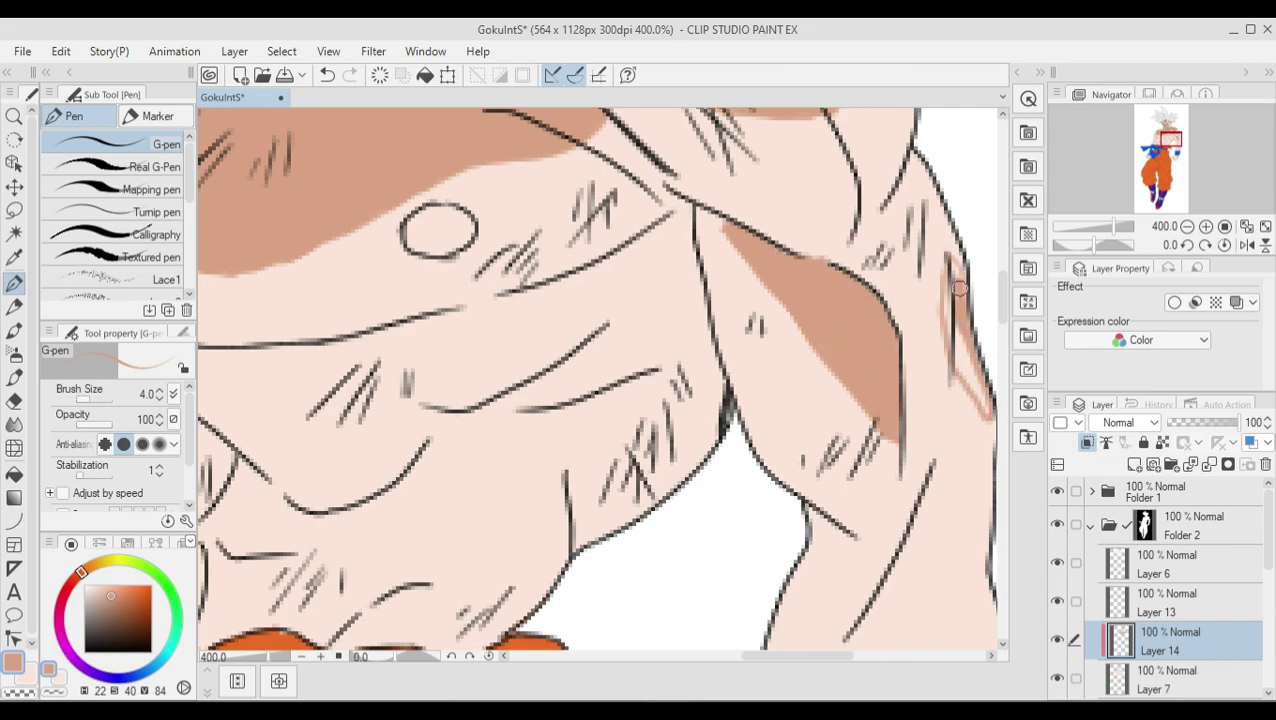
drag(937, 558, 727, 363)
mouse_move(762, 322)
mouse_down()
mouse_move(774, 376)
mouse_move(880, 464)
mouse_up()
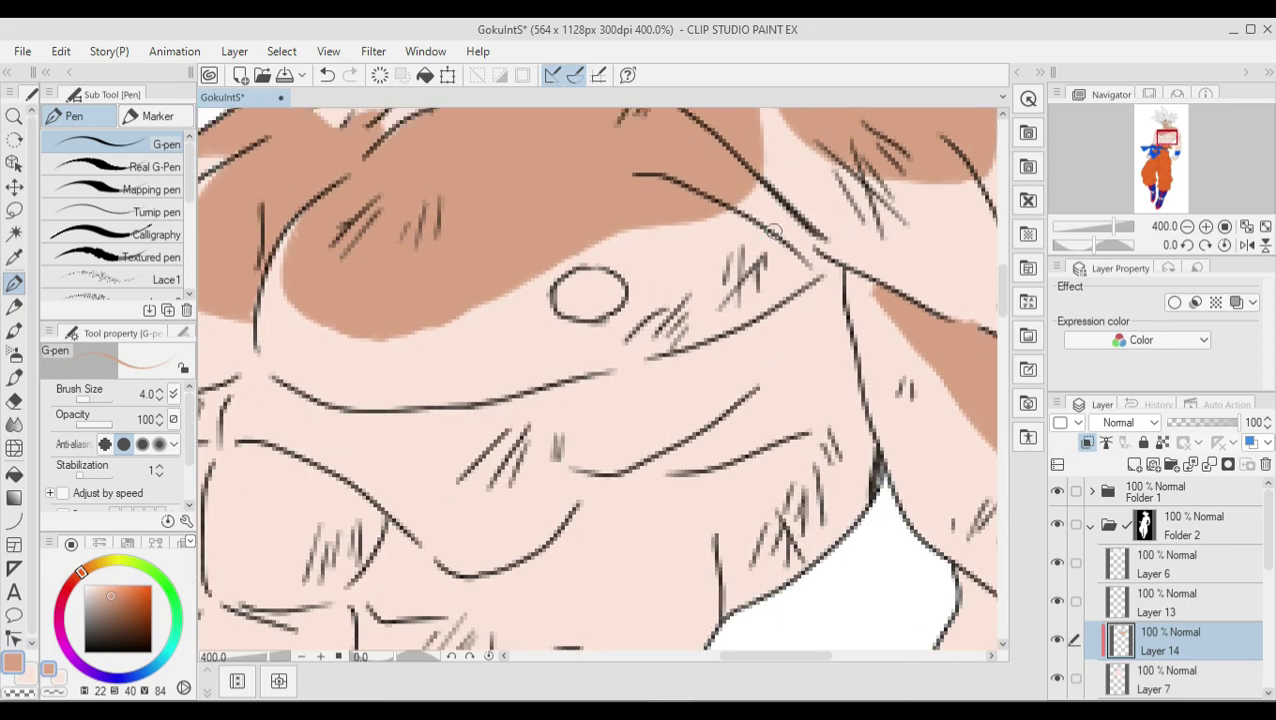
Paint a brown stroke along the upper chest line and erase its excess with the Soft eraser
mouse_move(838, 268)
mouse_down()
mouse_move(592, 384)
mouse_move(817, 296)
mouse_move(614, 378)
mouse_move(706, 356)
mouse_up()
key(e)
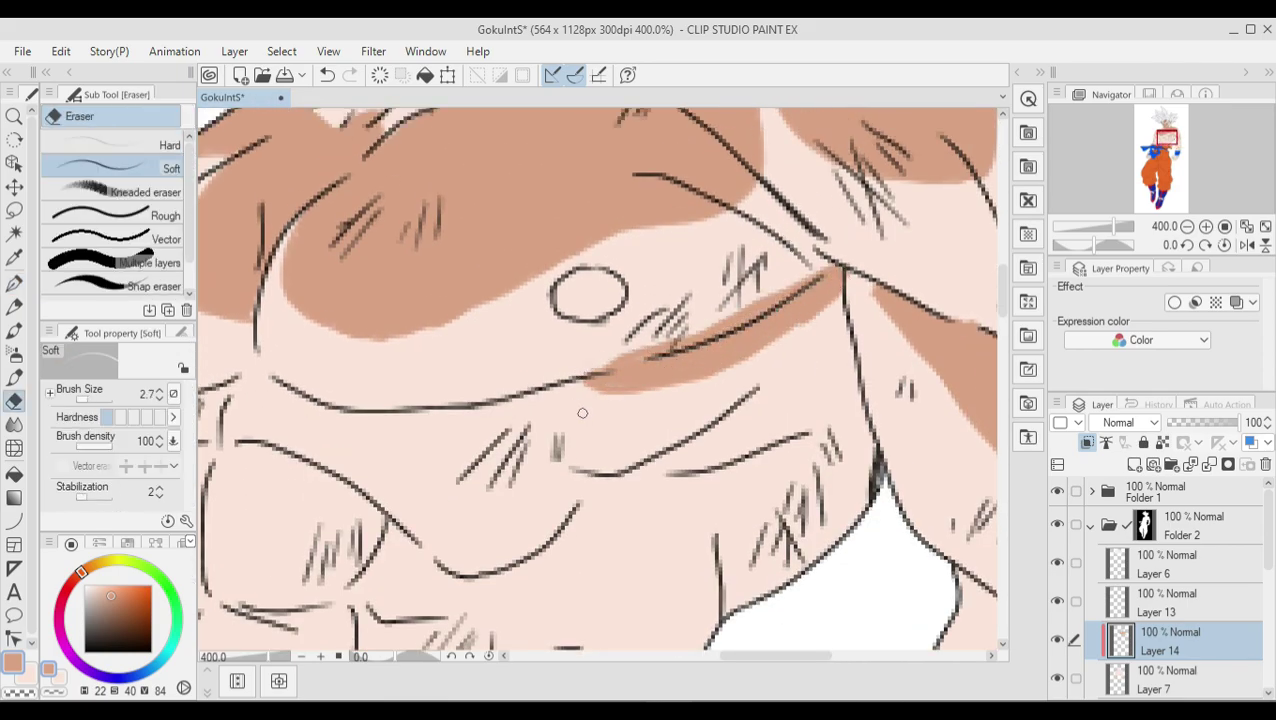
drag(606, 357, 581, 359)
key(p)
scroll(684, 600, left, 5)
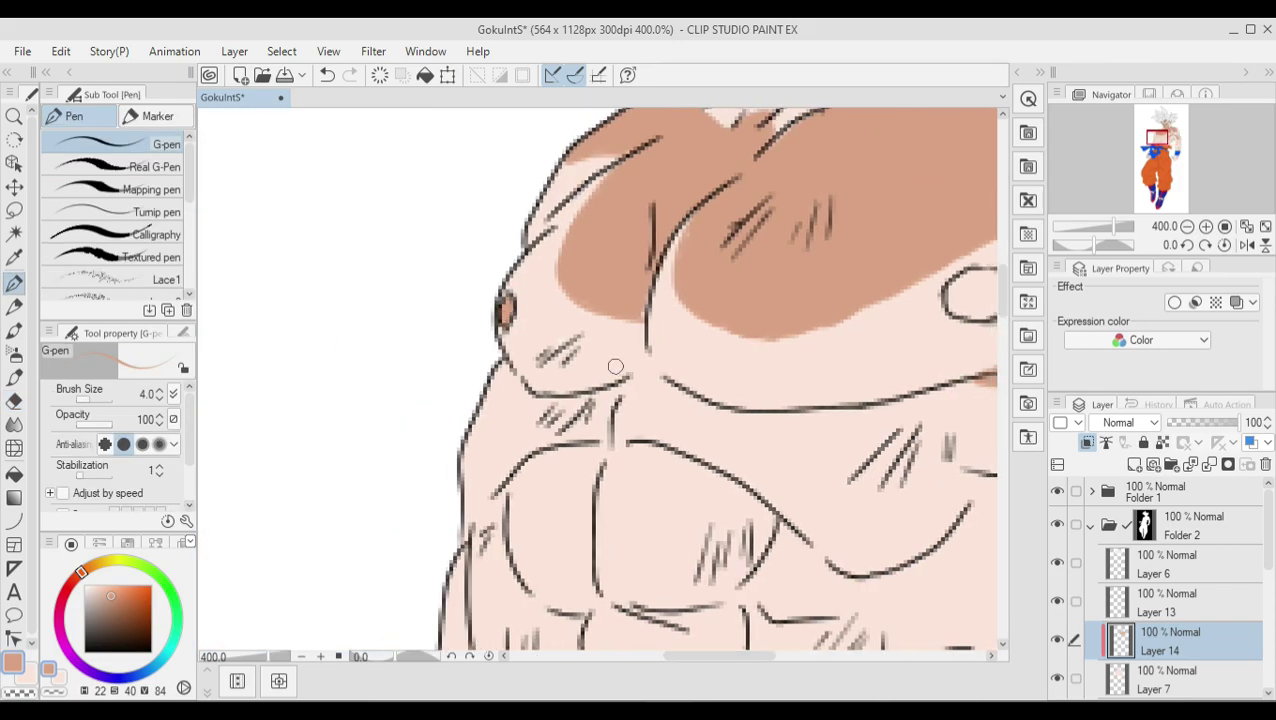
Shade the lower chest line, left chest patch and under the right pec in brown
mouse_move(497, 370)
mouse_down()
mouse_move(530, 390)
mouse_move(668, 393)
mouse_up()
scroll(612, 421, down, 3)
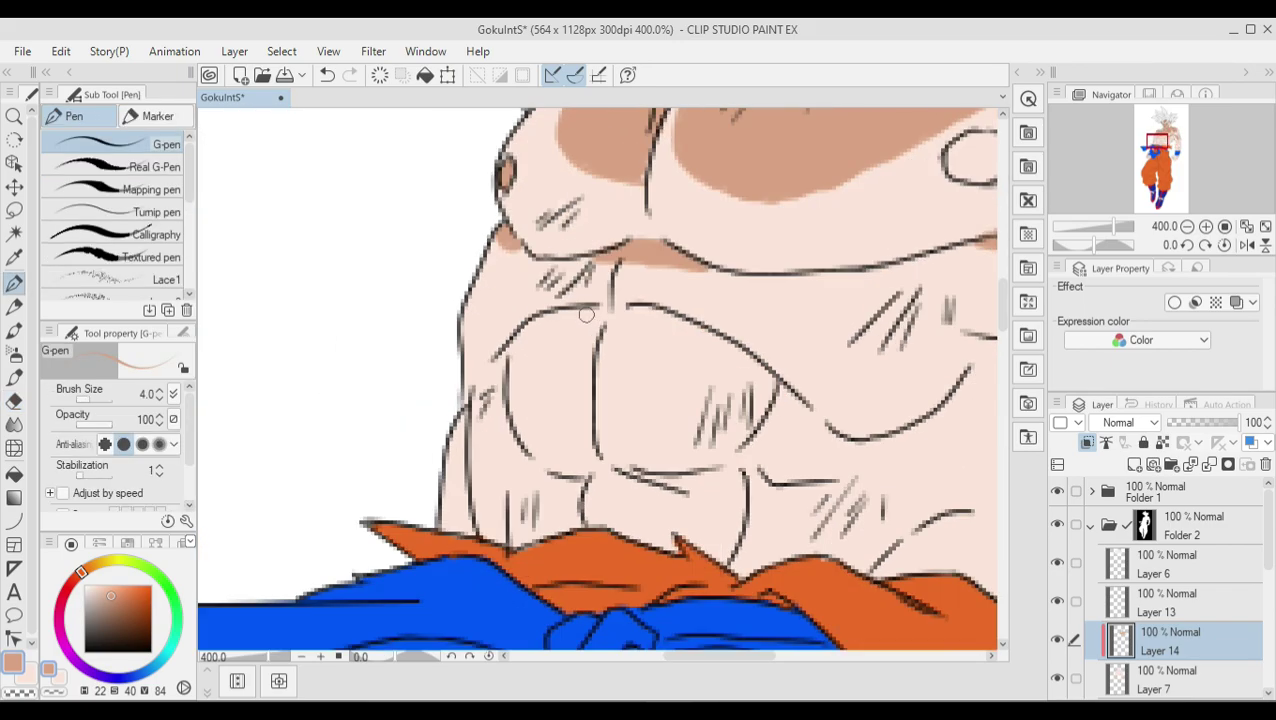
mouse_move(579, 333)
mouse_down()
mouse_move(500, 365)
mouse_move(510, 350)
mouse_move(559, 348)
mouse_up()
drag(750, 358, 742, 384)
mouse_move(615, 335)
mouse_down()
mouse_move(760, 372)
mouse_move(745, 395)
mouse_up()
mouse_move(740, 350)
mouse_down()
mouse_move(633, 311)
mouse_move(690, 400)
mouse_up()
mouse_move(700, 330)
mouse_down()
mouse_move(715, 405)
mouse_move(715, 325)
mouse_up()
scroll(700, 380, right, 3)
drag(692, 570, 661, 558)
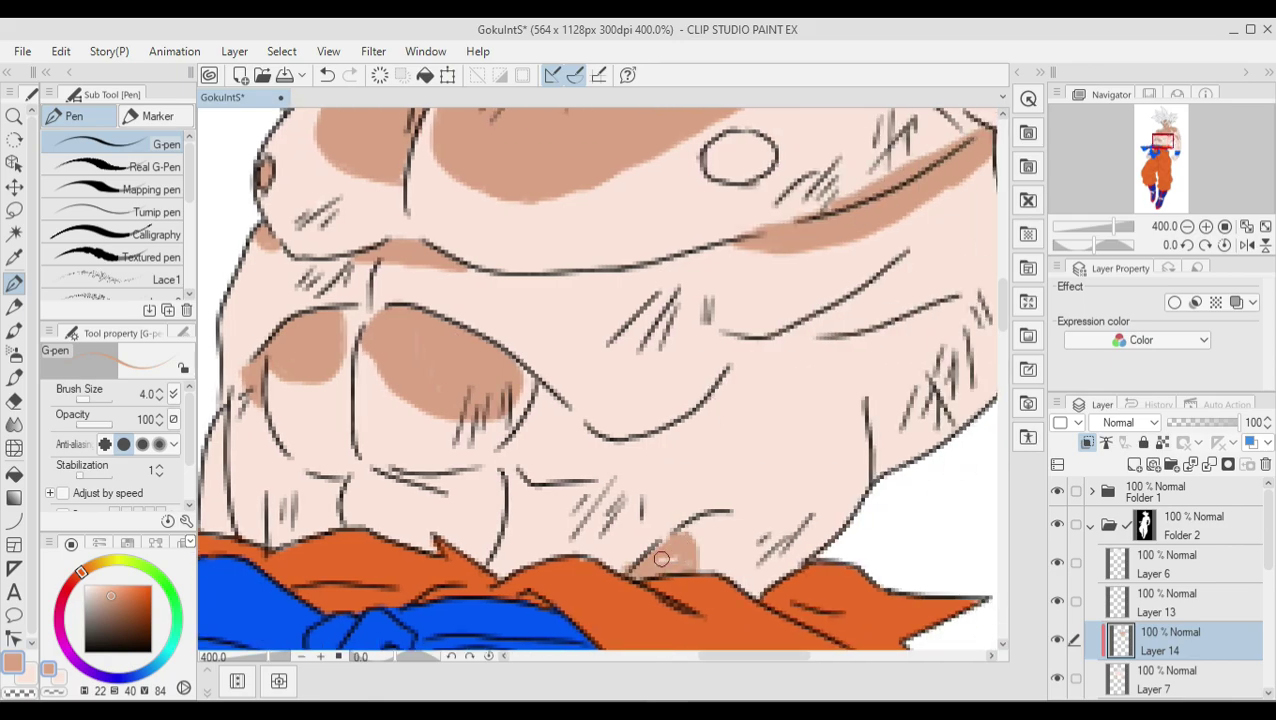
Paint brown shading under the curved pec line and across the abs
mouse_move(513, 480)
mouse_down()
mouse_move(575, 484)
mouse_move(520, 496)
mouse_up()
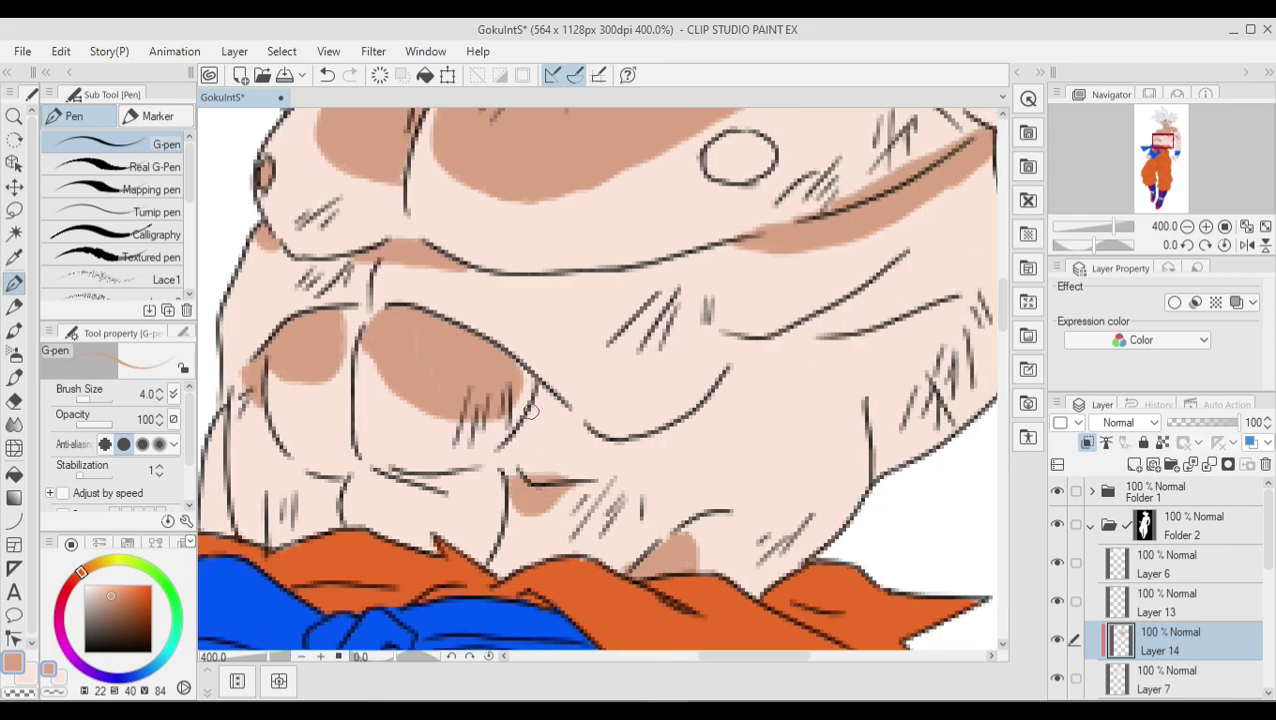
mouse_move(533, 412)
mouse_down()
mouse_move(695, 430)
mouse_move(570, 418)
mouse_move(660, 440)
mouse_move(562, 432)
mouse_up()
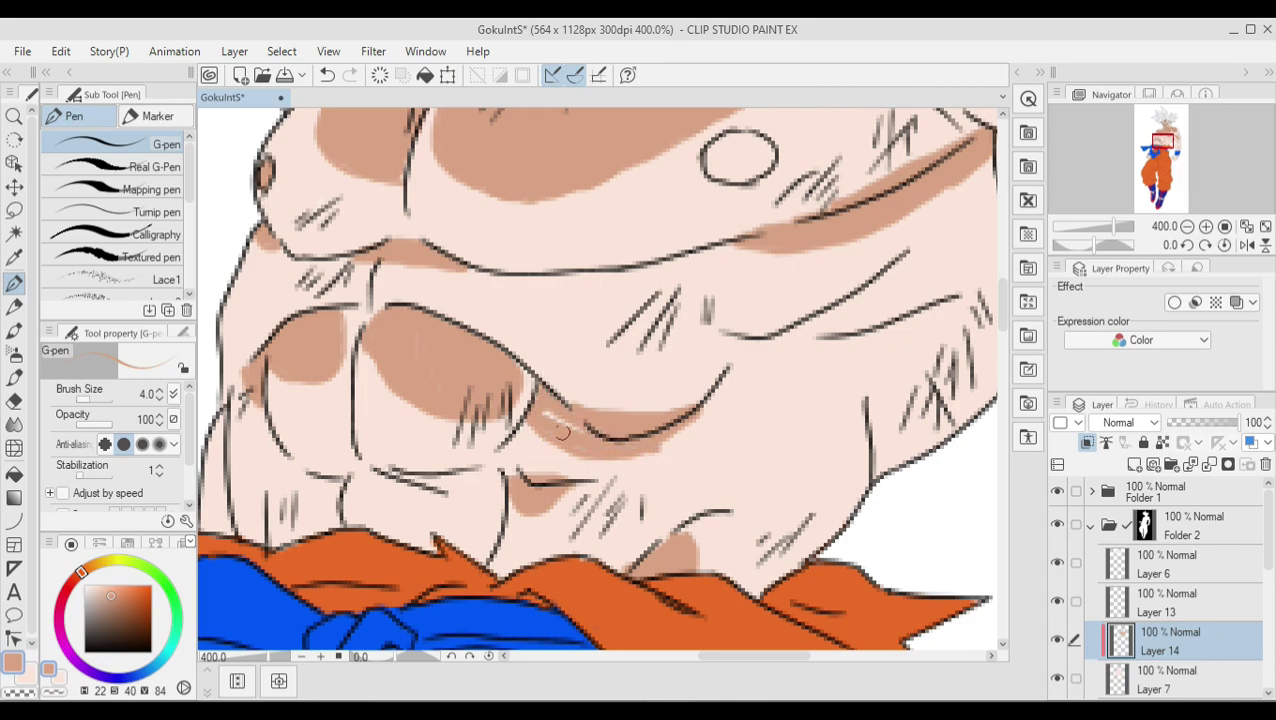
mouse_move(389, 512)
mouse_down()
mouse_move(455, 482)
mouse_move(385, 505)
mouse_up()
drag(296, 470, 345, 500)
drag(265, 495, 283, 514)
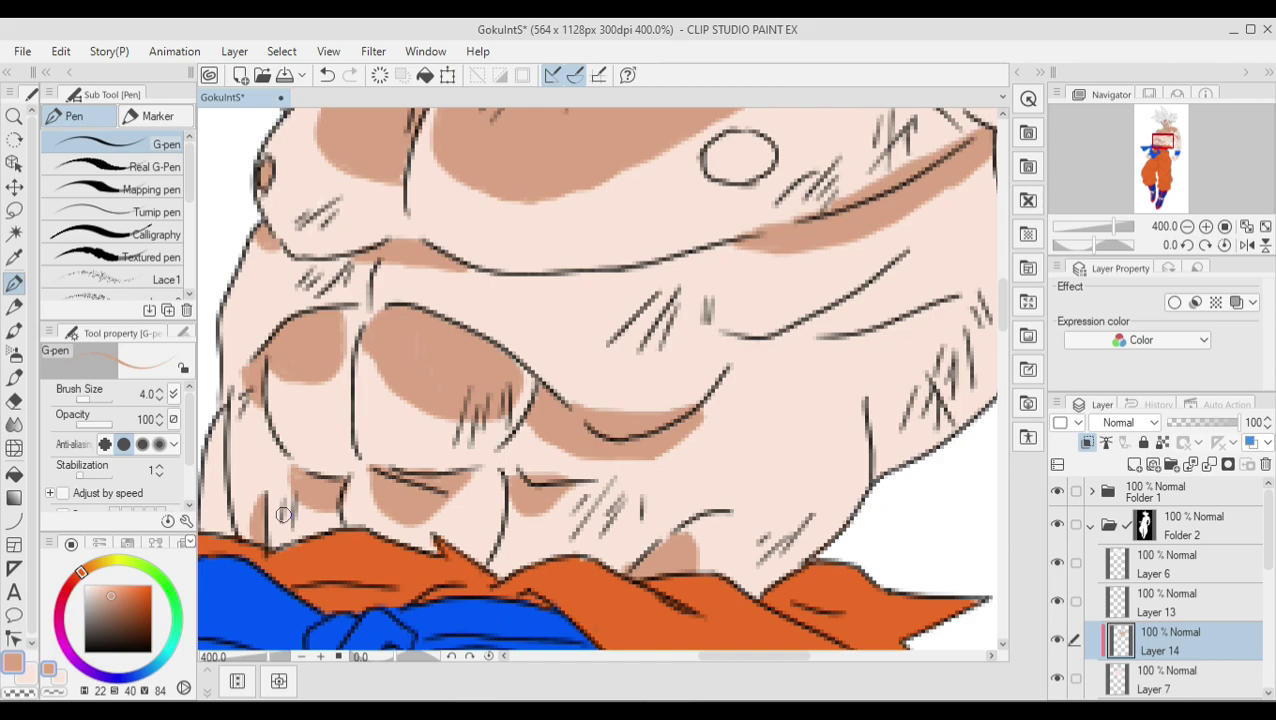
scroll(284, 514, down, 4)
scroll(470, 520, up, 4)
Shade the forearm, fist knuckles and back of the fist in brown, then add a new layer
mouse_move(308, 477)
mouse_down()
mouse_move(370, 380)
mouse_move(345, 375)
mouse_move(373, 395)
mouse_up()
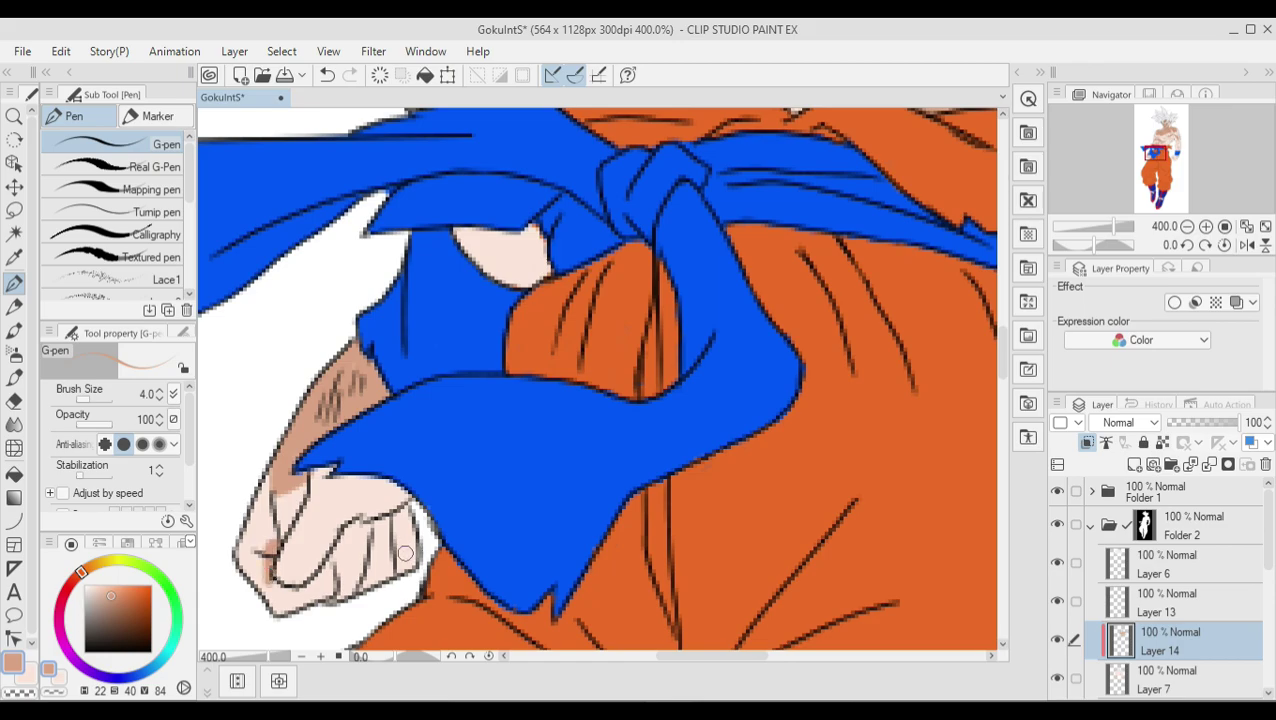
mouse_move(405, 553)
mouse_down()
mouse_move(330, 525)
mouse_move(335, 555)
mouse_up()
scroll(655, 425, right, 5)
scroll(655, 425, down, 2)
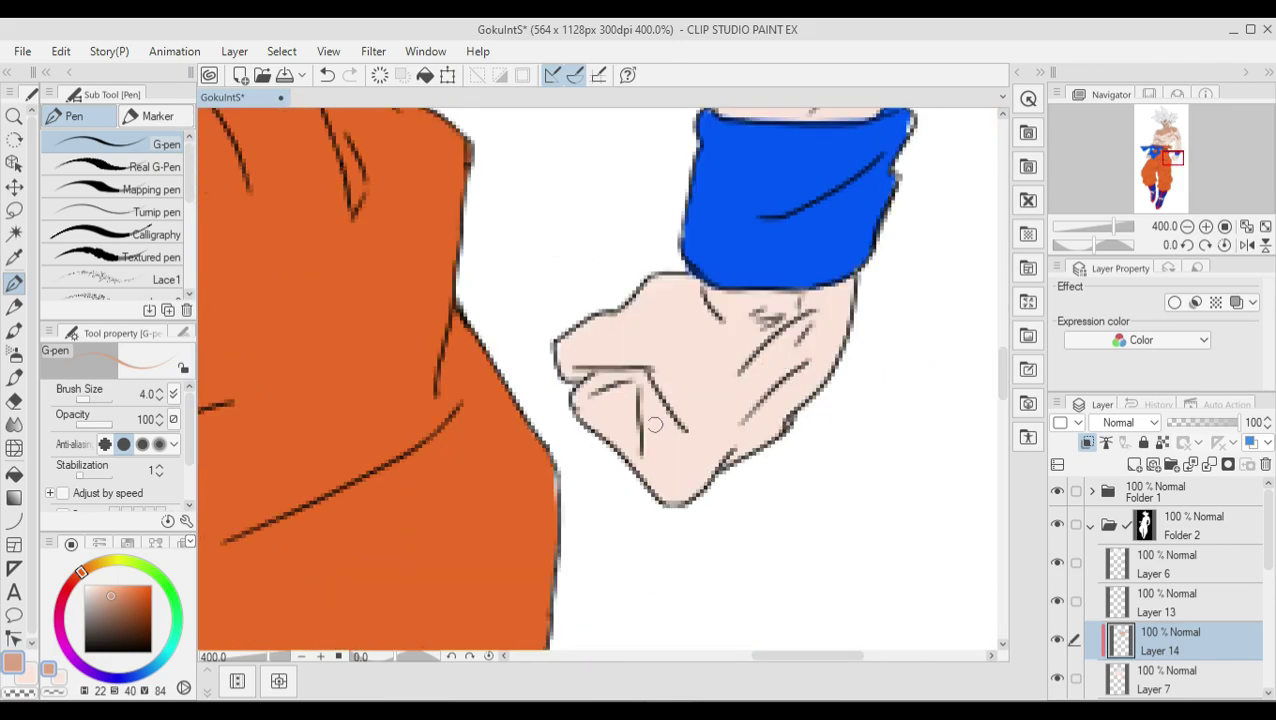
drag(650, 390, 600, 372)
drag(655, 420, 623, 402)
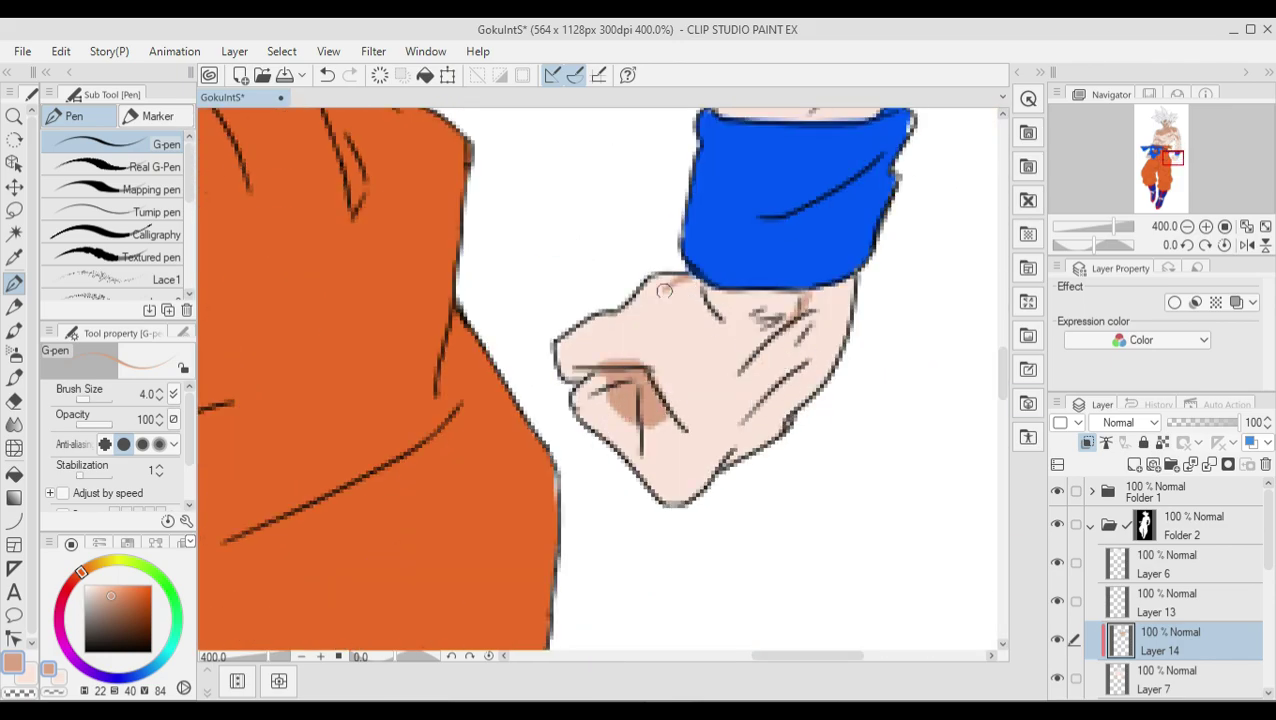
drag(663, 290, 690, 380)
mouse_move(780, 300)
mouse_down()
mouse_move(690, 360)
mouse_move(724, 323)
mouse_up()
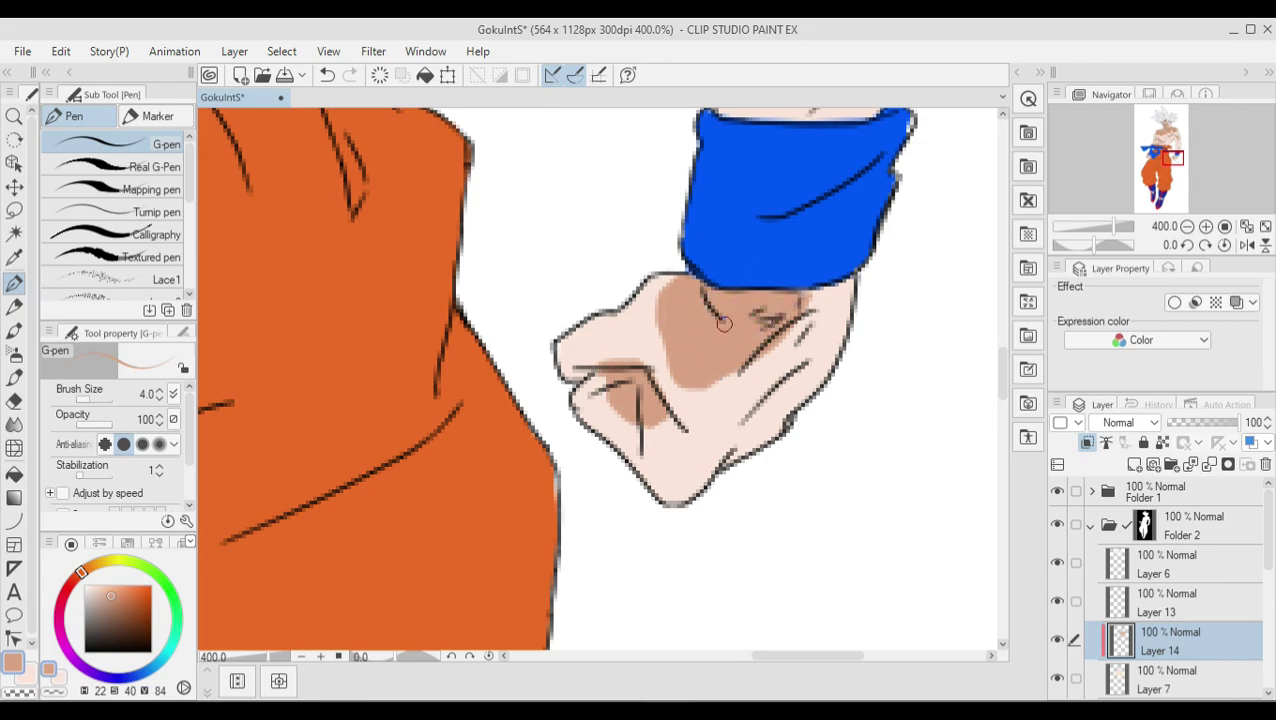
key(ctrl+shift+n)
Shade grey over Goku's eye and brow
scroll(396, 363, up, 10)
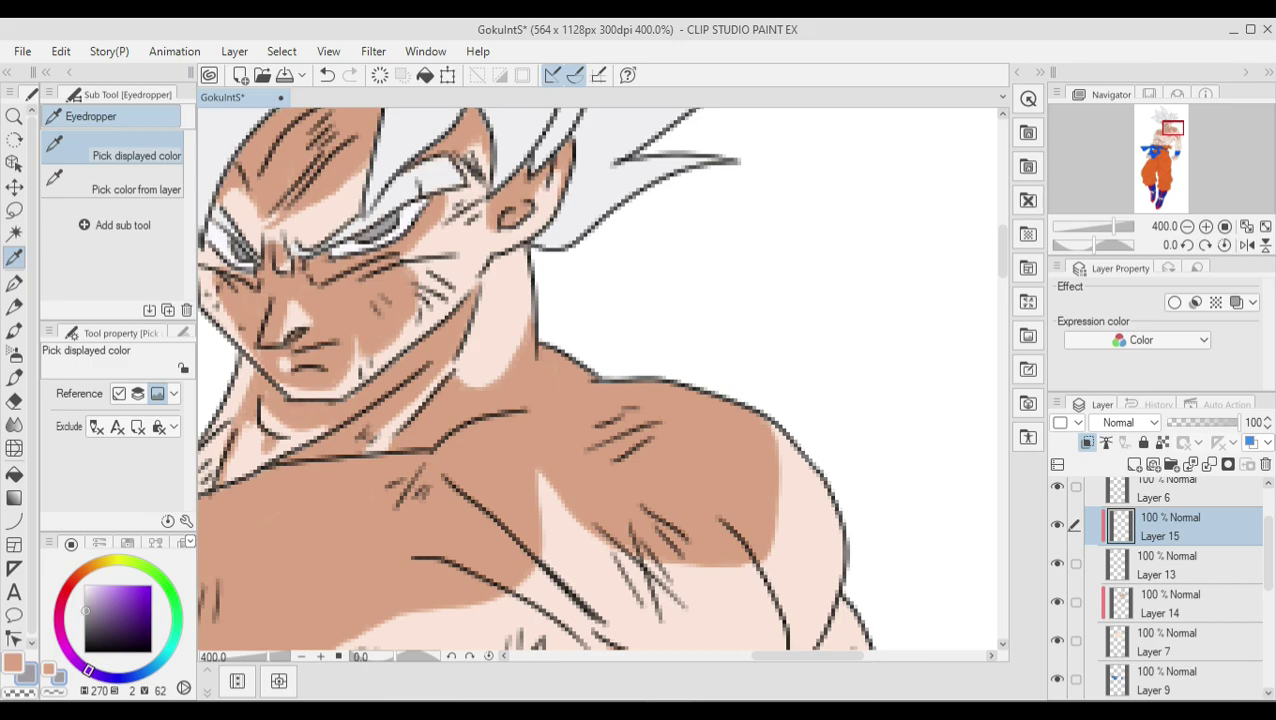
key(p)
drag(408, 172, 328, 240)
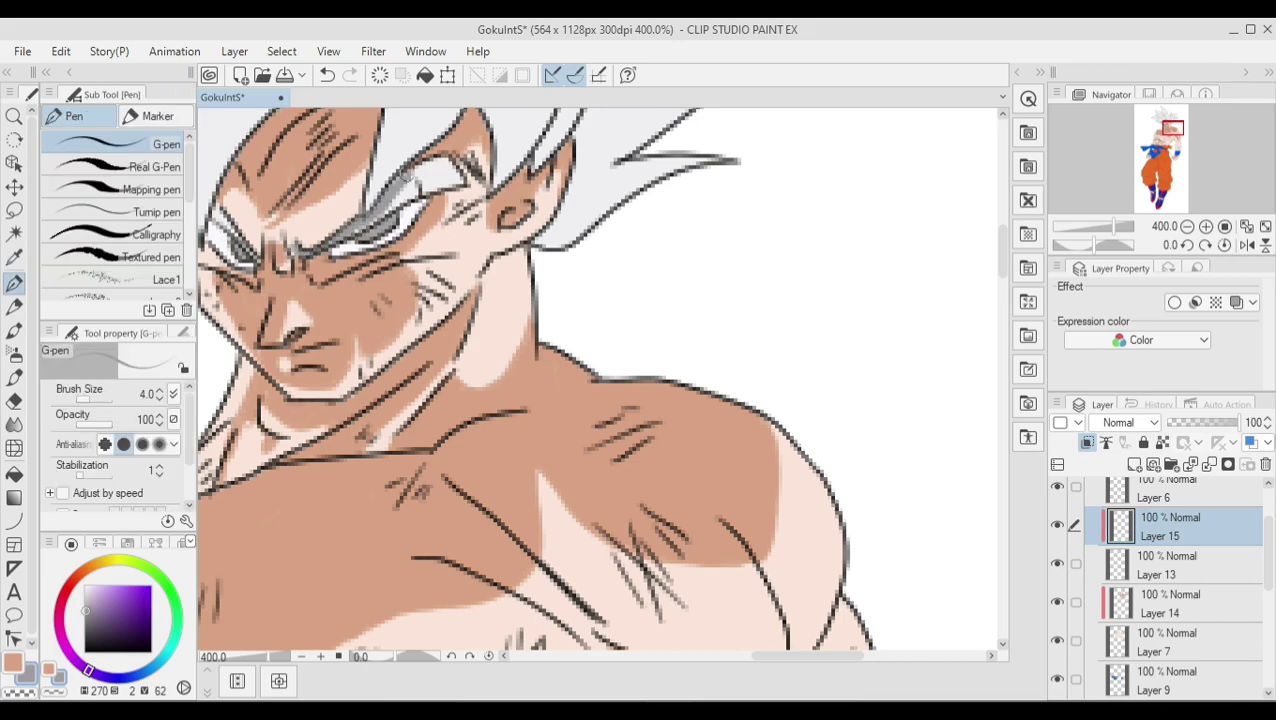
drag(407, 173, 717, 178)
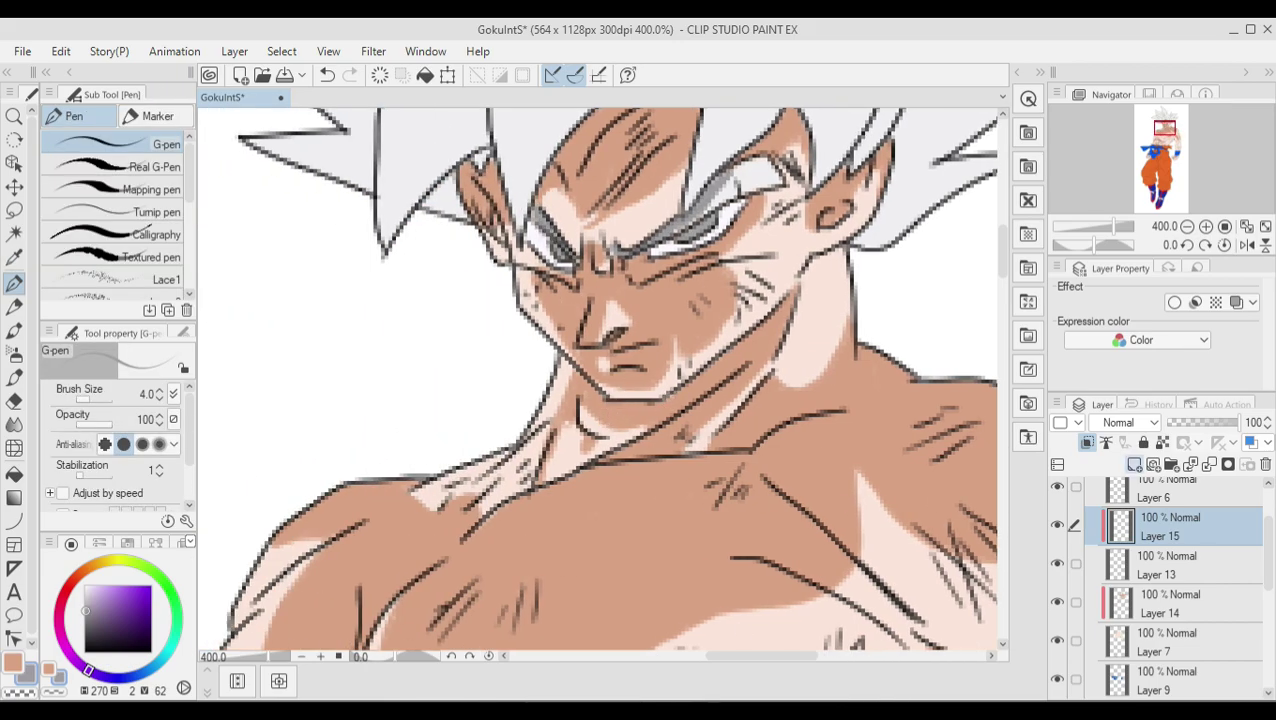
Add Layer 16 in Add (Glow) mode, clipped to the layer below
click(1134, 464)
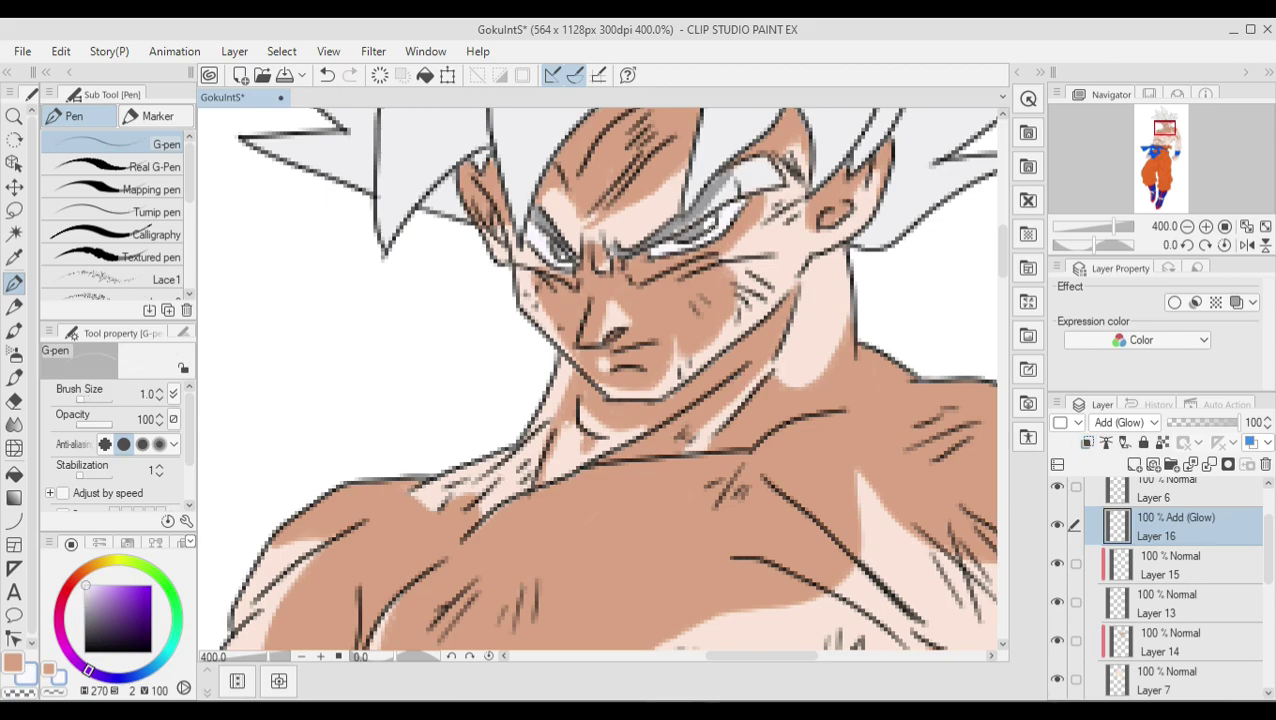
key(ctrl+alt+g)
right_click(992, 185)
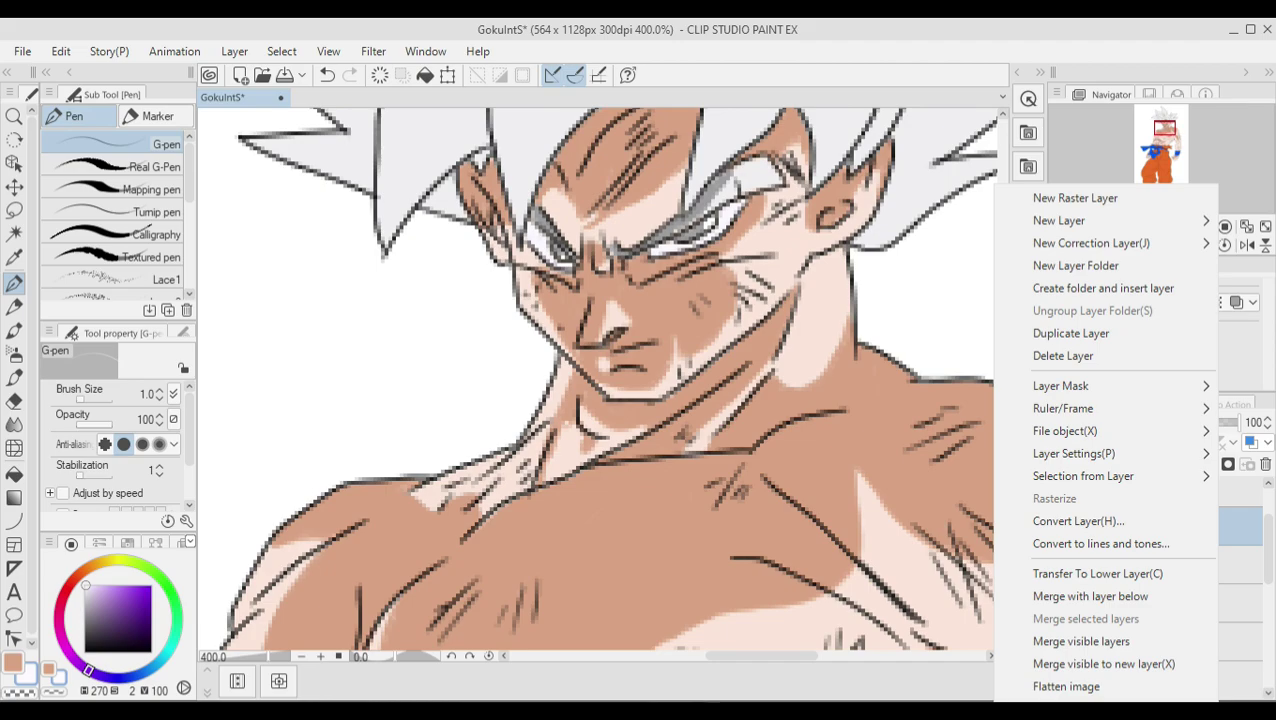
key(Escape)
Zoom out to the whole figure and add a new Layer 17 above Layer 6
click(1224, 226)
drag(1164, 150, 1164, 175)
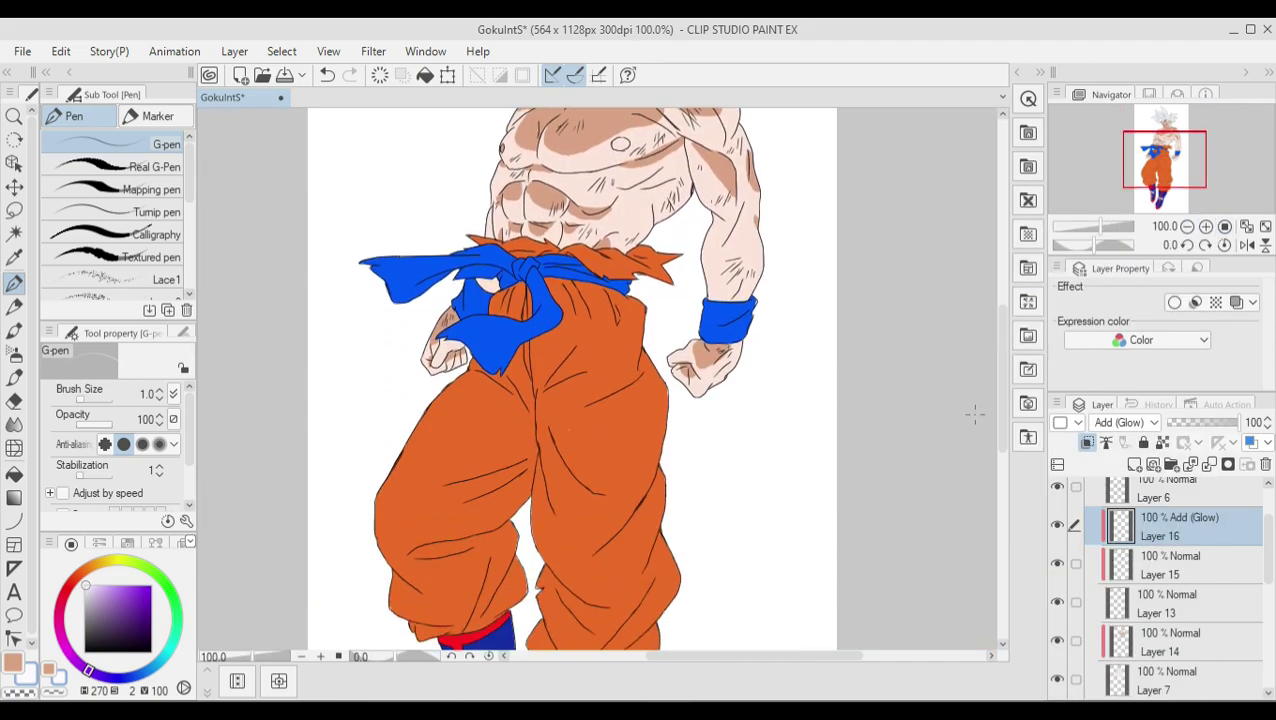
scroll(1180, 580, up, 3)
click(1180, 600)
click(1134, 464)
key(i)
scroll(863, 427, up, 5)
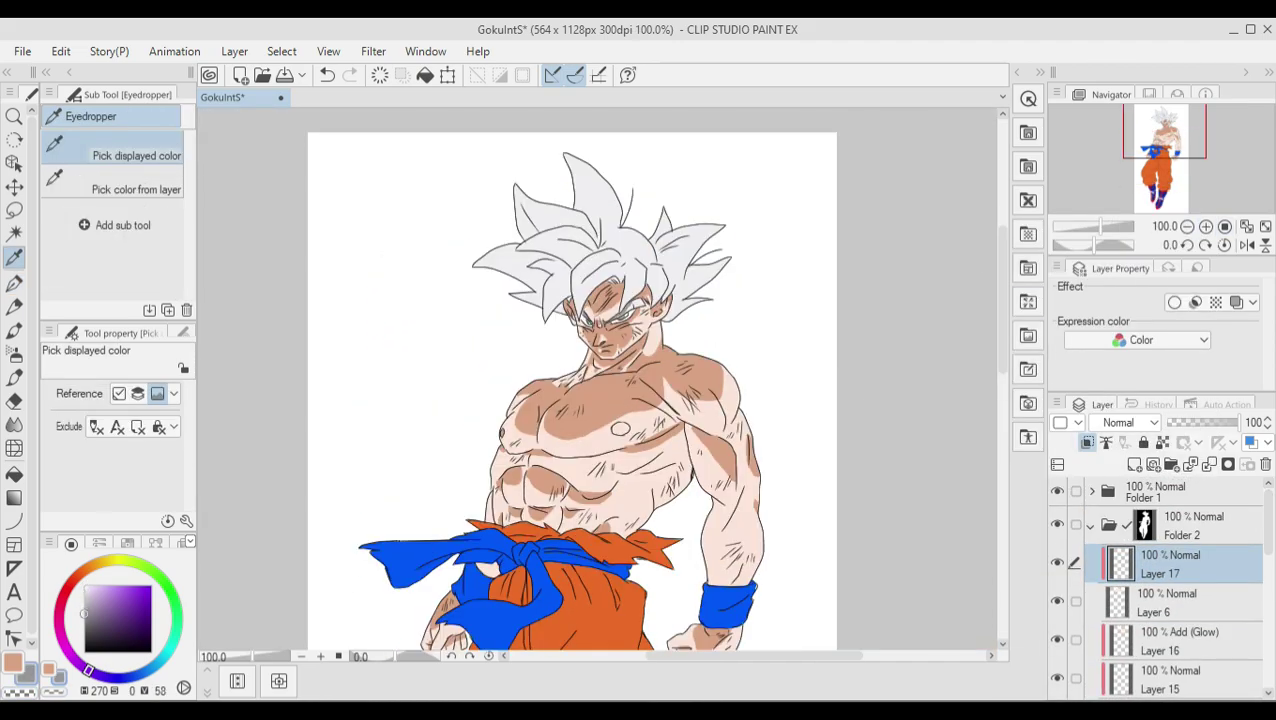
Shade the lower hair spike edges and fill that spike with grey on Layer 17
key(p)
scroll(592, 370, up, 3)
scroll(738, 484, up, 2)
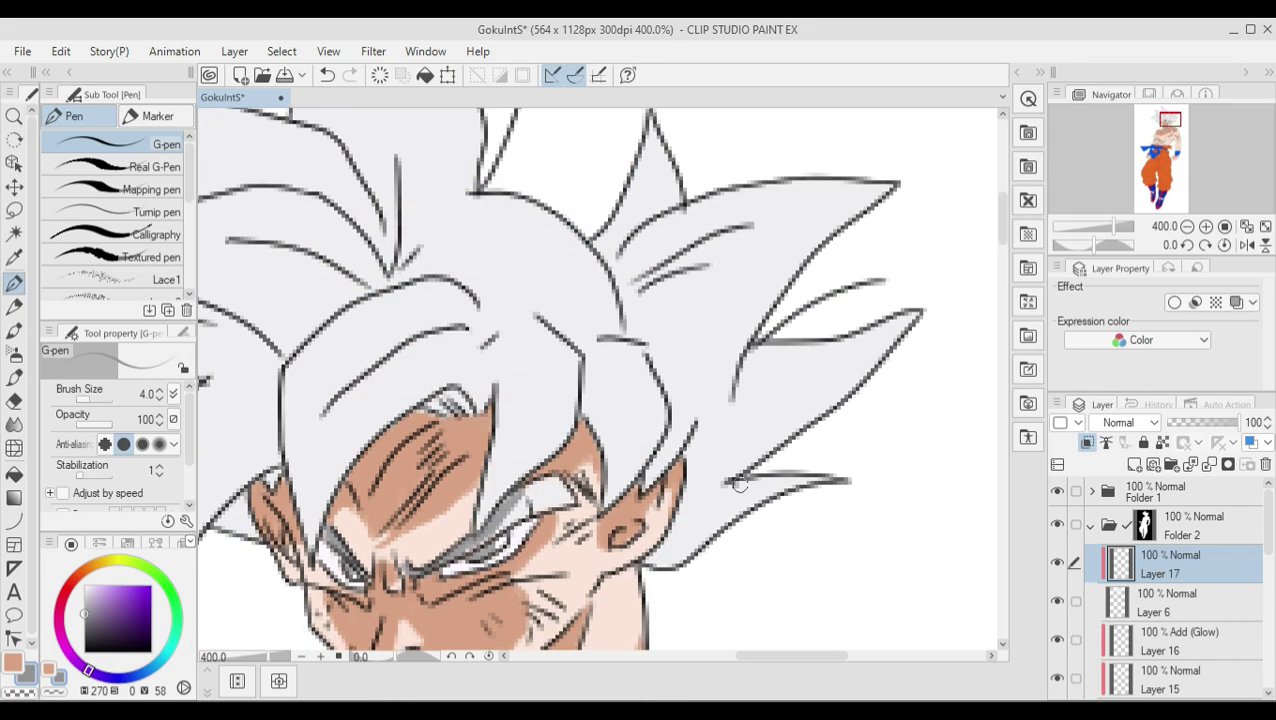
drag(738, 484, 816, 468)
drag(749, 334, 685, 425)
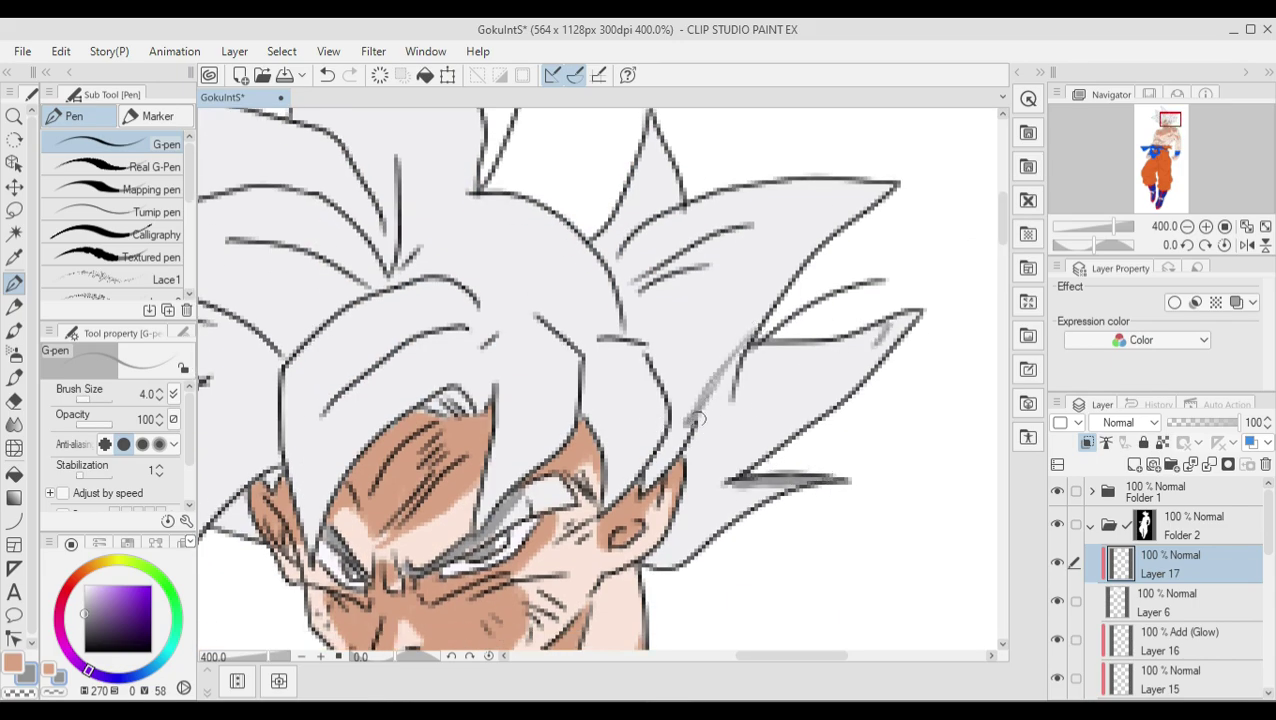
drag(868, 322, 688, 424)
drag(750, 340, 692, 420)
mouse_move(876, 318)
mouse_down()
mouse_move(760, 365)
mouse_move(802, 383)
mouse_up()
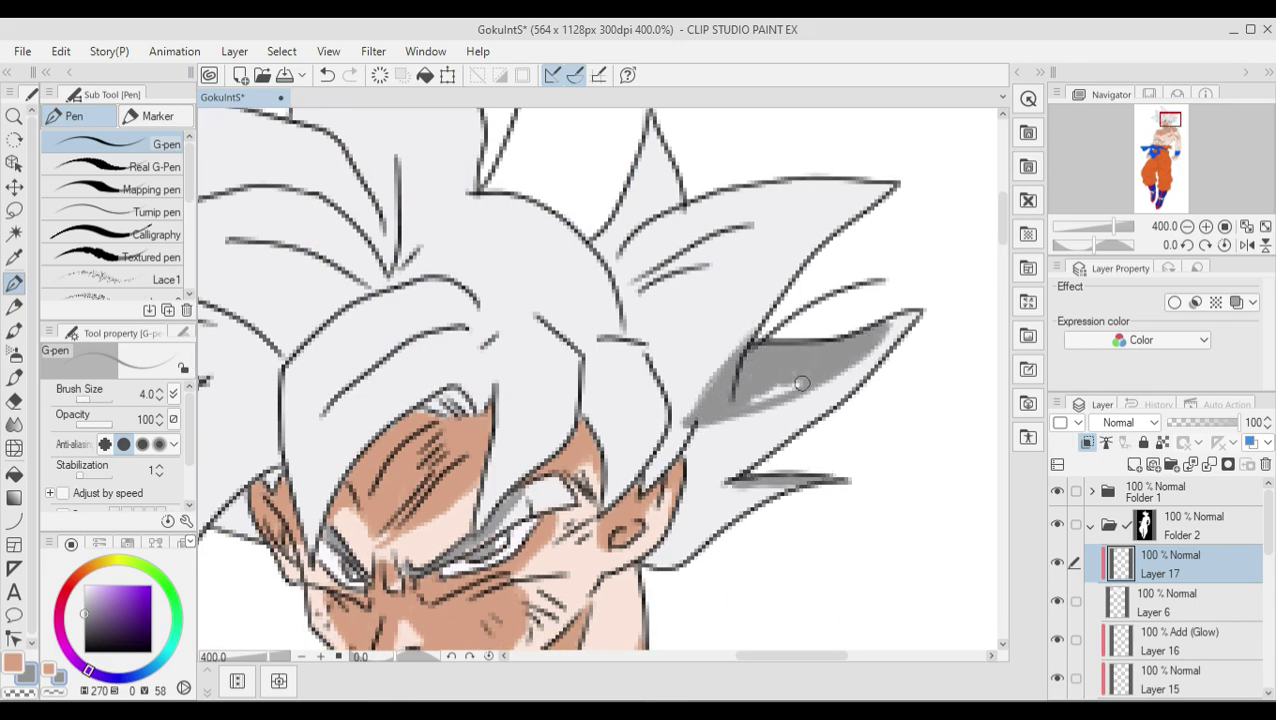
Fill the inside of the upper hair spike with grey shading
scroll(658, 250, up, 3)
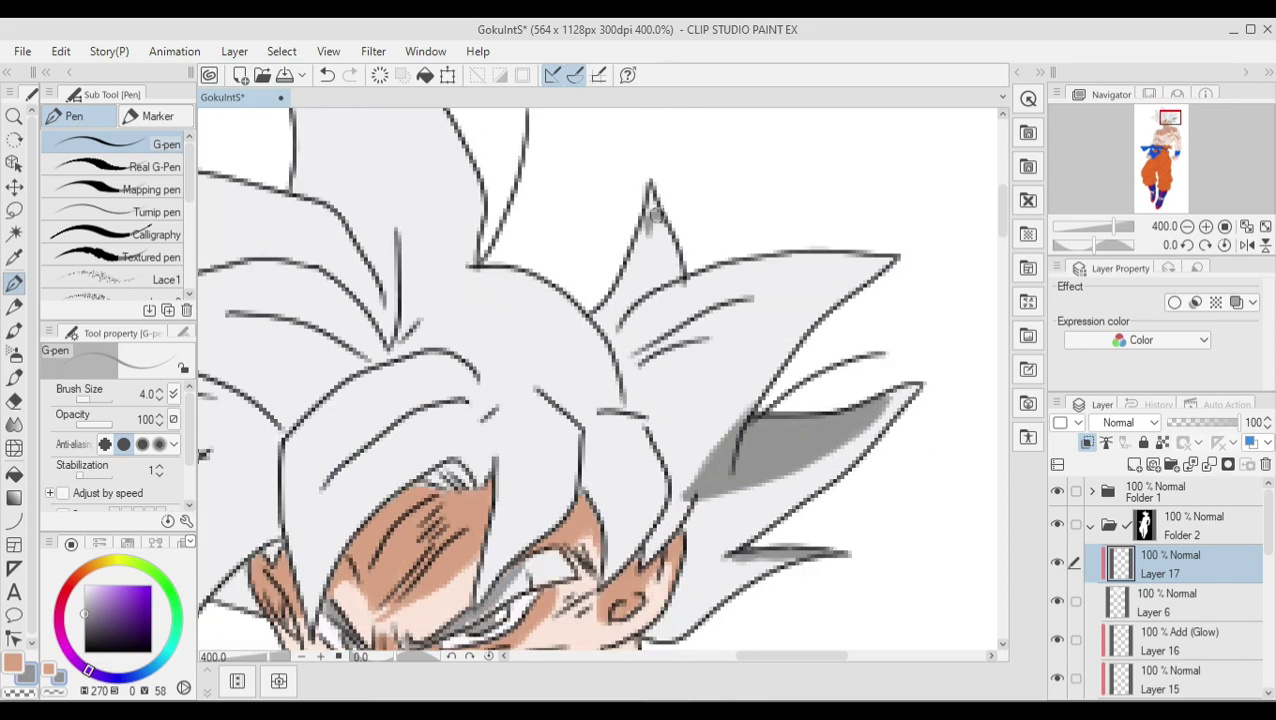
drag(655, 212, 604, 313)
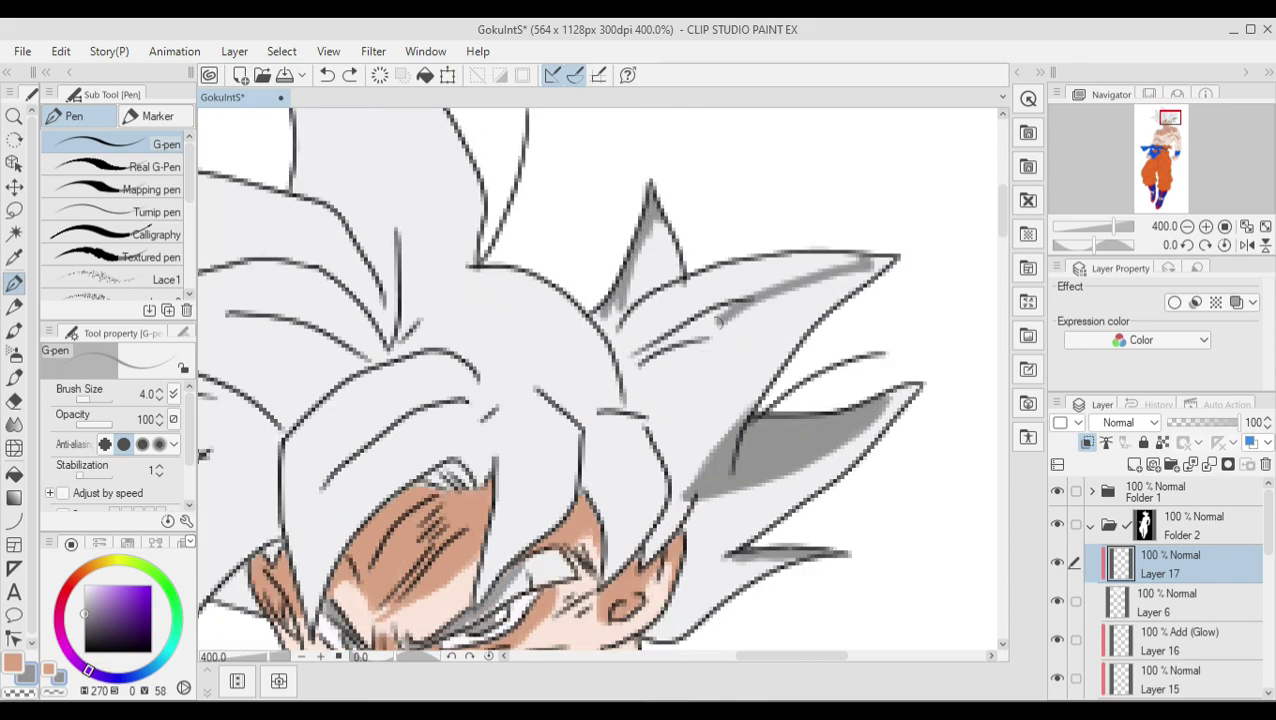
drag(720, 318, 648, 390)
drag(860, 252, 780, 270)
drag(696, 274, 608, 342)
drag(630, 298, 590, 372)
mouse_move(650, 330)
mouse_down()
mouse_move(620, 356)
mouse_move(764, 258)
mouse_move(628, 398)
mouse_up()
drag(728, 294, 690, 326)
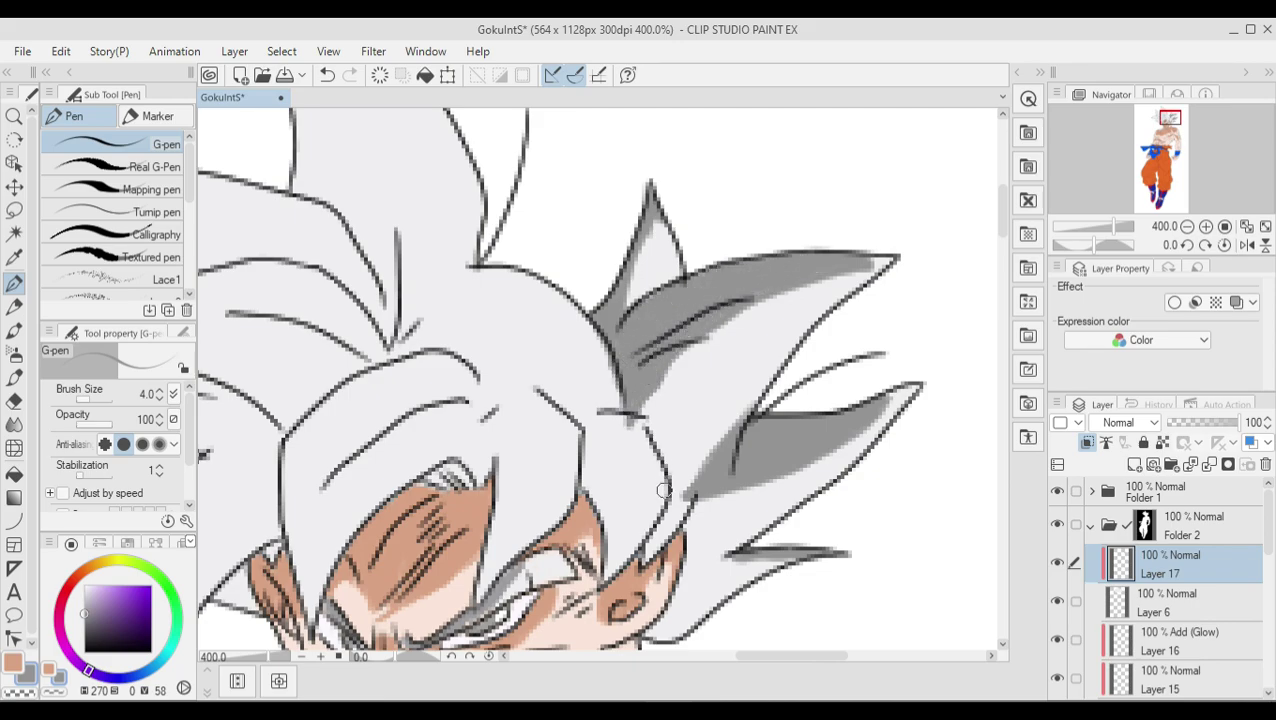
Shade the hair locks below the brow grey, repainting one undone stroke
drag(598, 425, 637, 527)
key(ctrl+z)
mouse_move(596, 426)
mouse_down()
mouse_move(640, 520)
mouse_move(647, 499)
mouse_up()
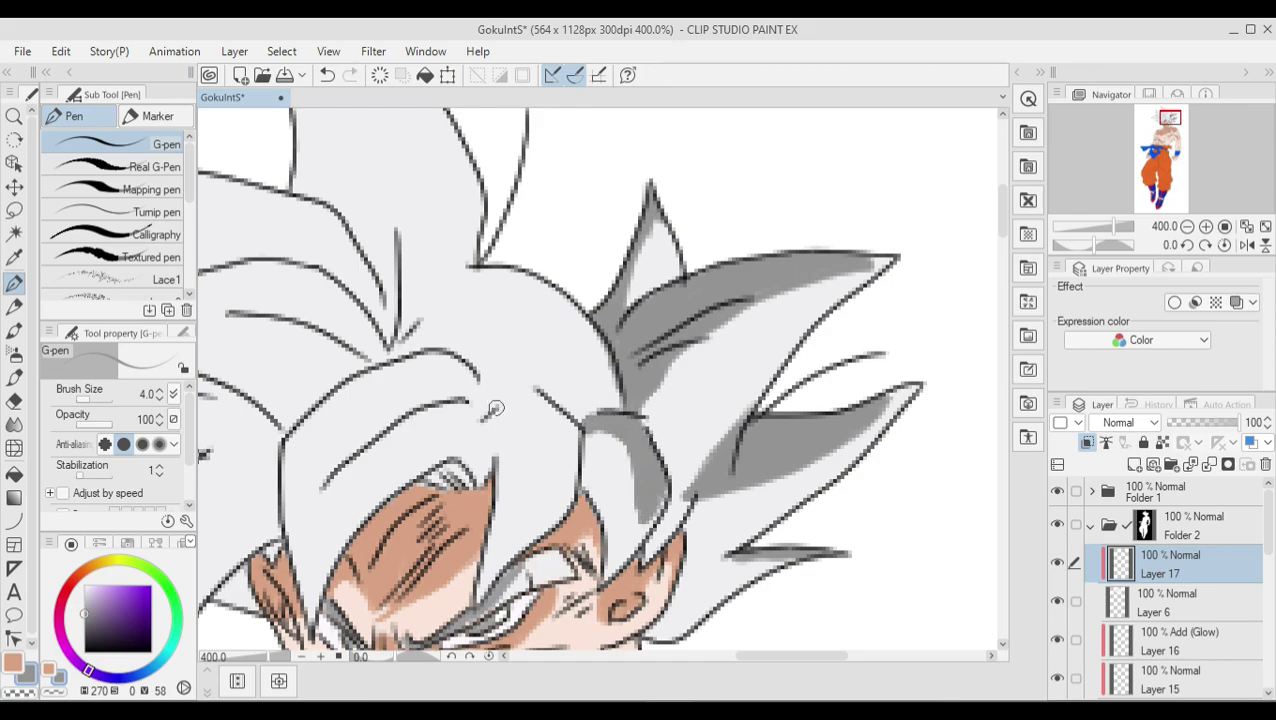
drag(474, 437, 530, 515)
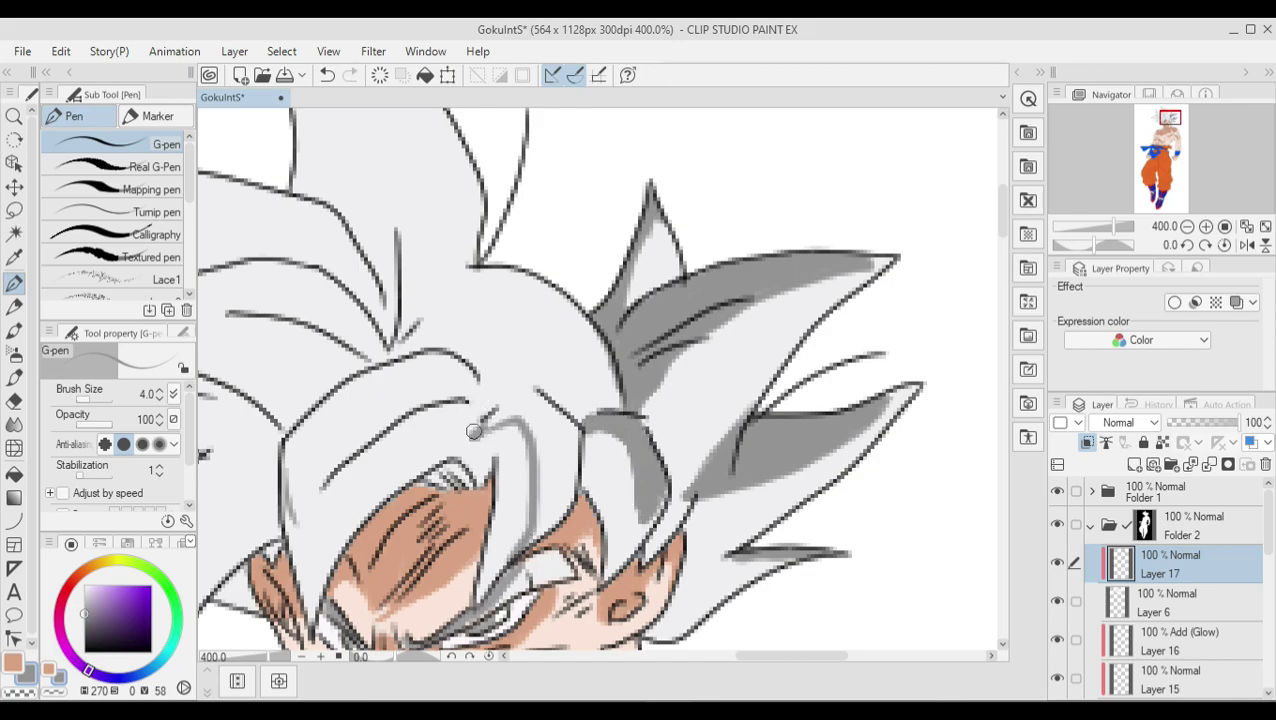
drag(474, 431, 298, 536)
drag(566, 440, 532, 536)
drag(578, 412, 528, 546)
drag(560, 386, 530, 505)
mouse_move(545, 382)
mouse_down()
mouse_move(615, 393)
mouse_move(500, 280)
mouse_move(490, 360)
mouse_move(520, 425)
mouse_up()
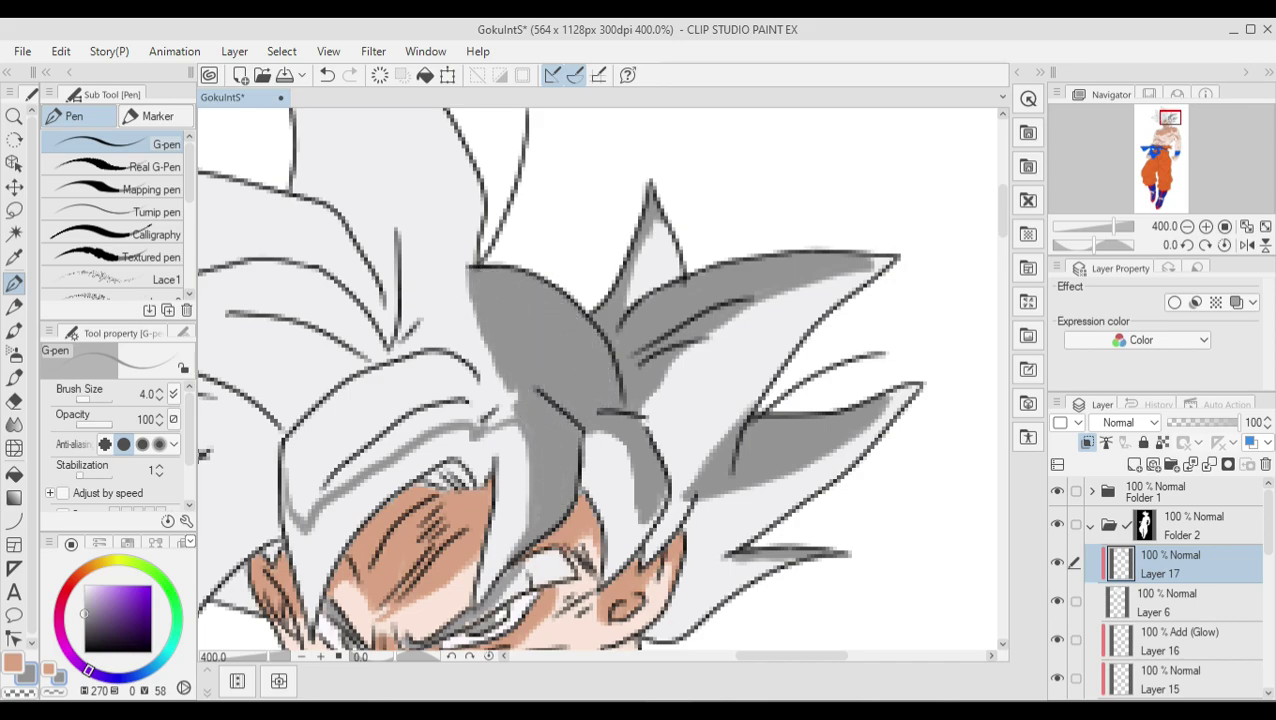
Add more grey shading to the hair near the brow and forehead
drag(505, 380, 480, 430)
drag(295, 445, 290, 515)
mouse_move(300, 410)
mouse_down()
mouse_move(320, 505)
mouse_move(335, 490)
mouse_up()
mouse_move(485, 388)
mouse_down()
mouse_move(477, 405)
mouse_move(455, 375)
mouse_move(330, 488)
mouse_move(405, 380)
mouse_move(345, 394)
mouse_move(460, 365)
mouse_up()
drag(480, 385, 504, 402)
drag(470, 335, 365, 375)
drag(500, 390, 465, 335)
drag(470, 340, 460, 255)
scroll(719, 260, up, 3)
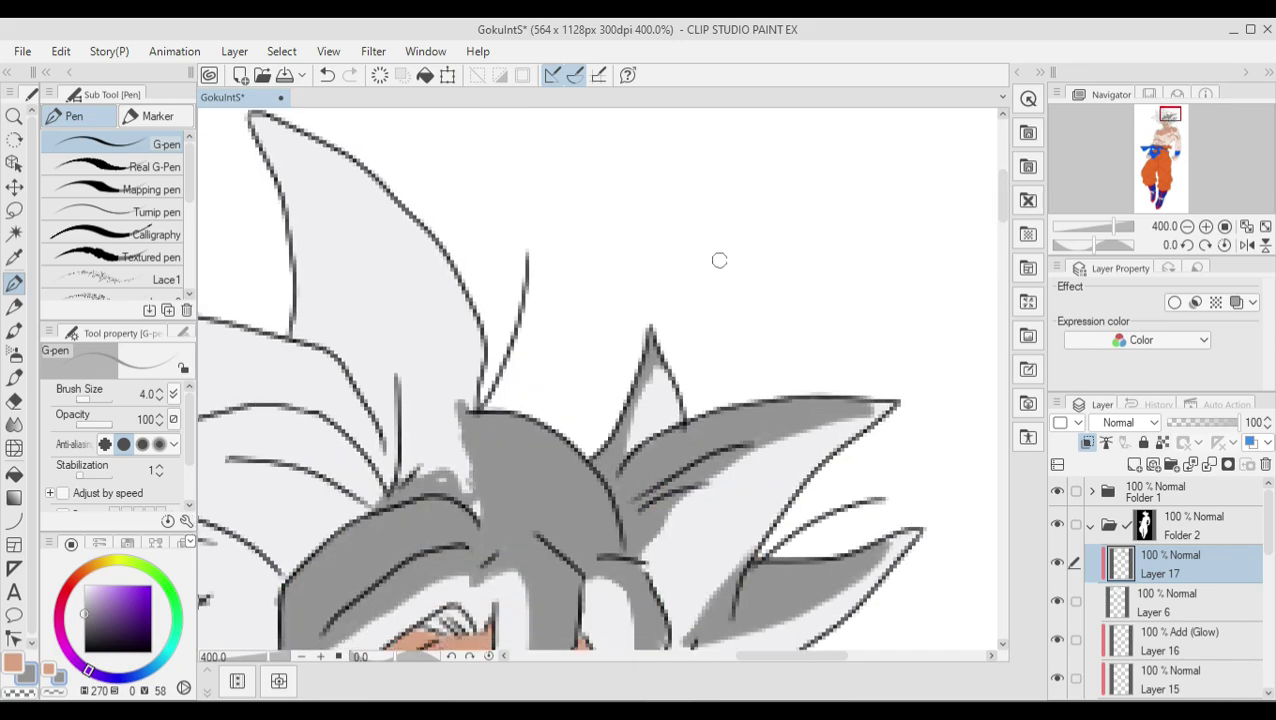
Shade the tall spike grey from its tip down the right side to its lower part
drag(255, 133, 395, 430)
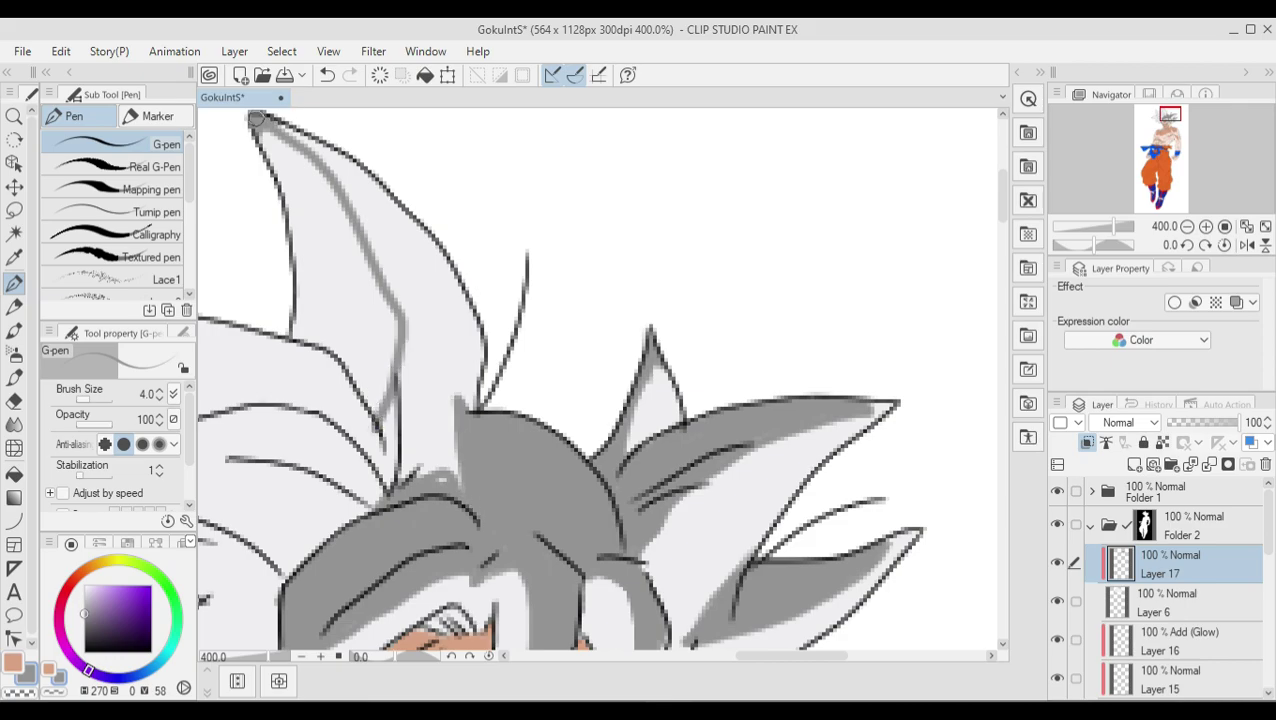
drag(262, 122, 385, 225)
drag(370, 215, 330, 155)
mouse_move(405, 220)
mouse_down()
mouse_move(372, 260)
mouse_move(465, 350)
mouse_up()
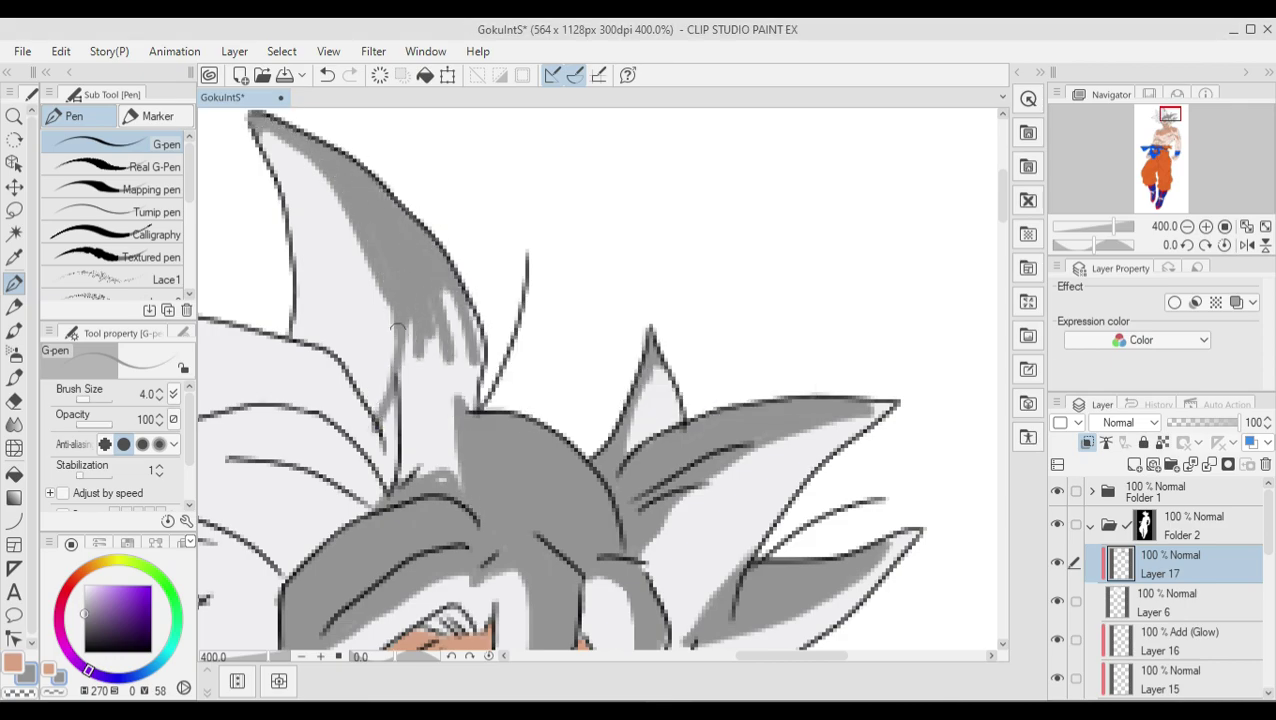
drag(390, 320, 395, 470)
drag(465, 300, 427, 274)
drag(455, 355, 410, 470)
drag(400, 375, 413, 450)
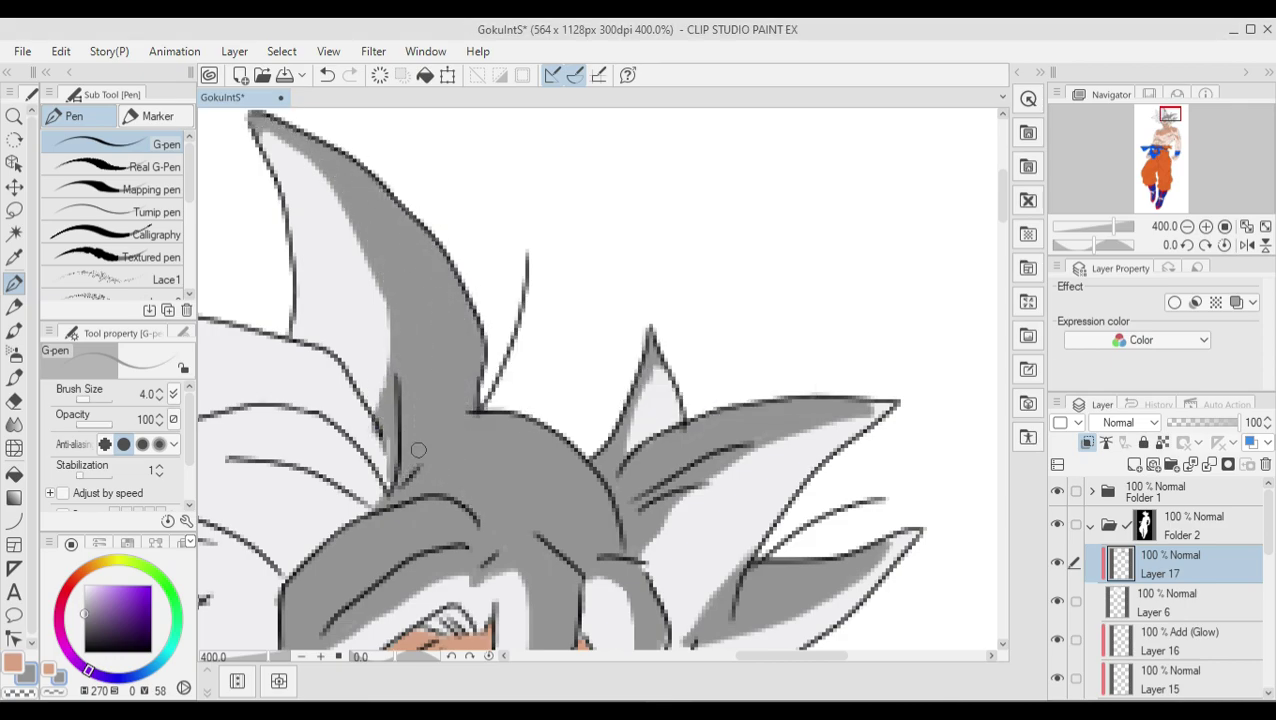
scroll(344, 206, left, 3)
Shade the left hair spike tips and their upper band grey
drag(344, 279, 505, 395)
drag(333, 240, 375, 292)
drag(415, 315, 370, 287)
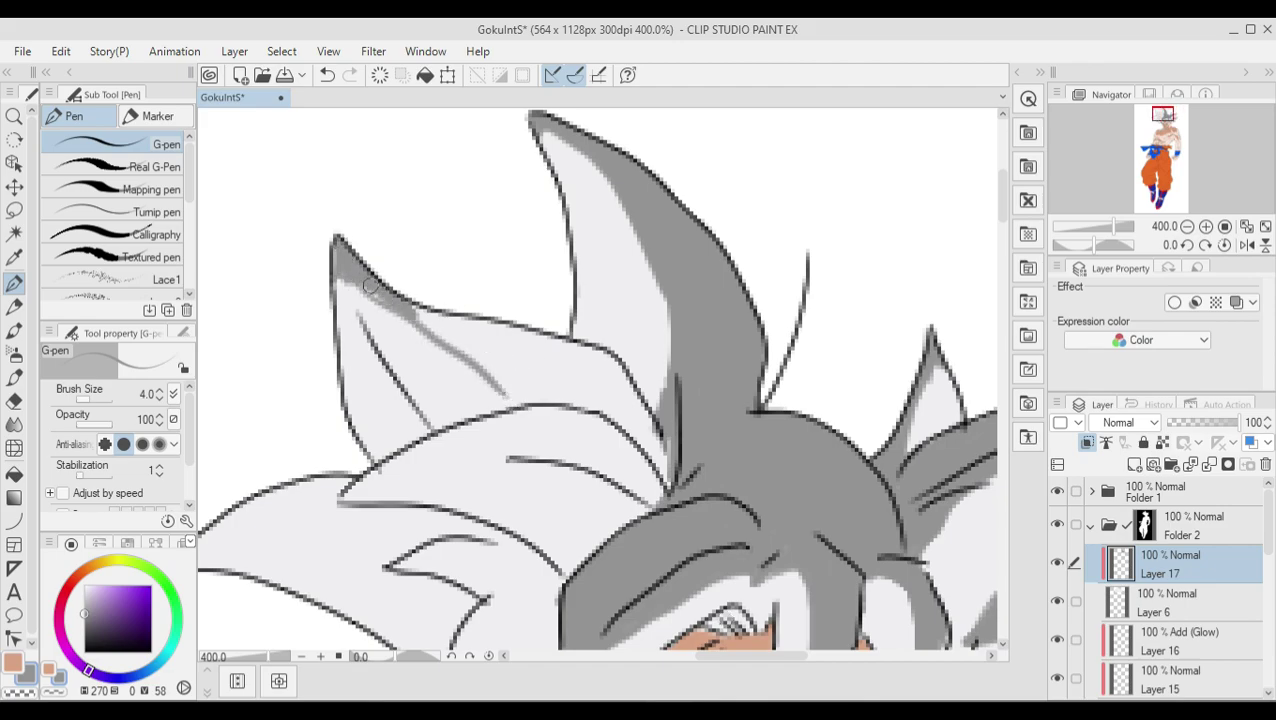
drag(650, 440, 600, 350)
drag(410, 305, 530, 405)
mouse_move(470, 318)
mouse_down()
mouse_move(540, 398)
mouse_move(615, 380)
mouse_up()
mouse_move(640, 450)
mouse_down()
mouse_move(594, 357)
mouse_move(560, 460)
mouse_up()
Fill the gaps between strands, the strands near the face, and the upper-left hair band grey
drag(600, 360, 650, 490)
mouse_move(650, 440)
mouse_down()
mouse_move(590, 530)
mouse_move(550, 440)
mouse_up()
mouse_move(430, 552)
mouse_down()
mouse_move(620, 380)
mouse_move(745, 410)
mouse_up()
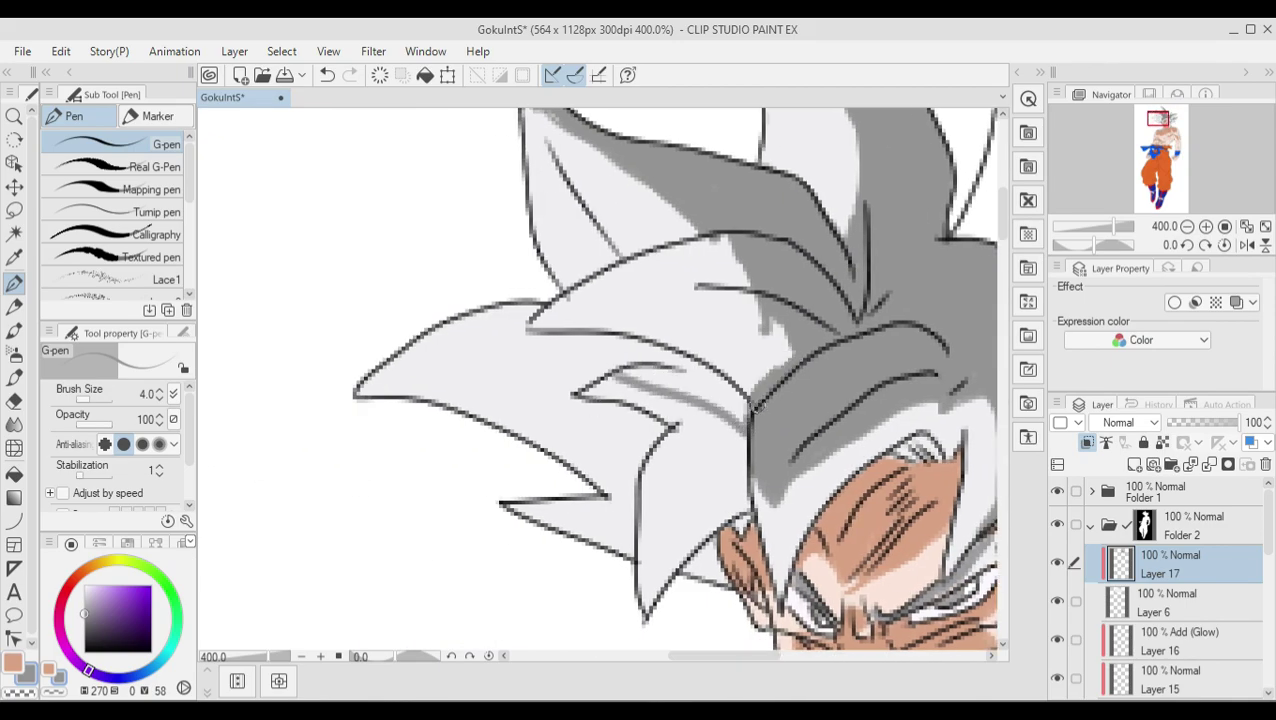
mouse_move(640, 370)
mouse_down()
mouse_move(735, 420)
mouse_move(740, 410)
mouse_up()
drag(560, 310, 528, 330)
drag(585, 290, 515, 335)
drag(790, 320, 690, 390)
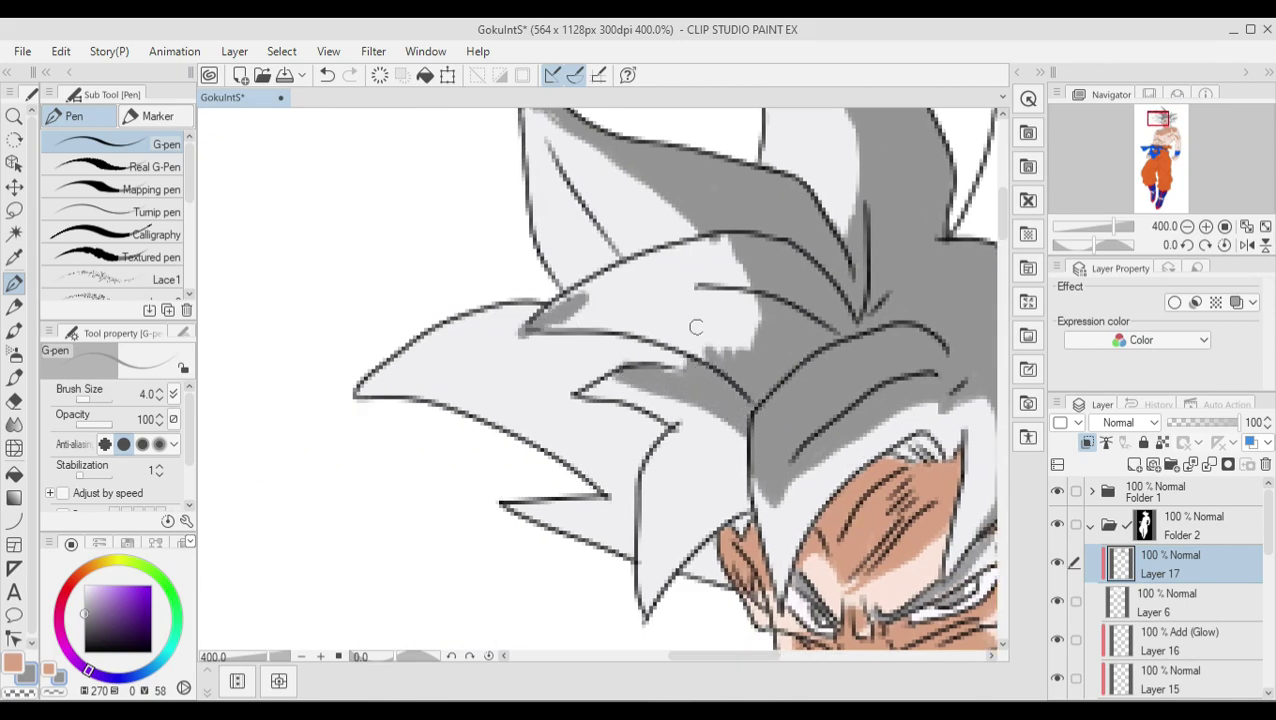
mouse_move(750, 355)
mouse_down()
mouse_move(738, 276)
mouse_move(685, 370)
mouse_move(545, 320)
mouse_move(675, 275)
mouse_up()
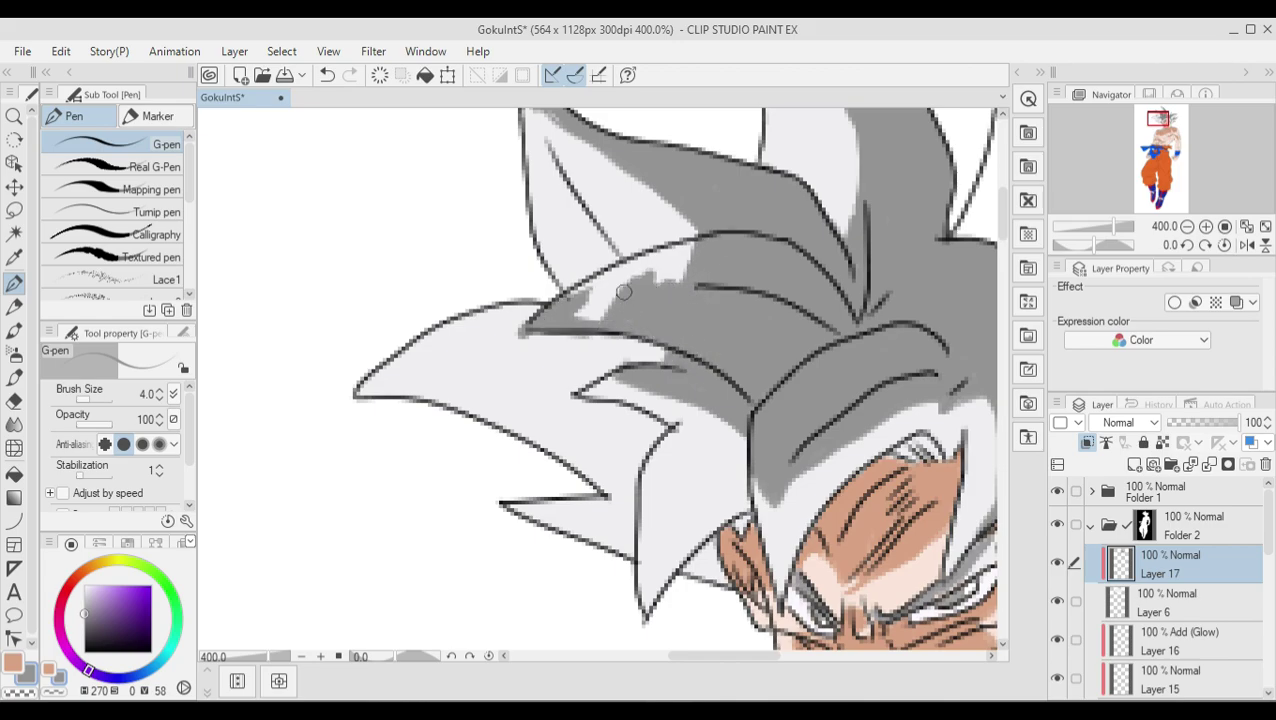
Shade the light hair band, the left strand, and the small left spike grey
mouse_move(570, 310)
mouse_down()
mouse_move(672, 256)
mouse_move(597, 306)
mouse_move(651, 204)
mouse_up()
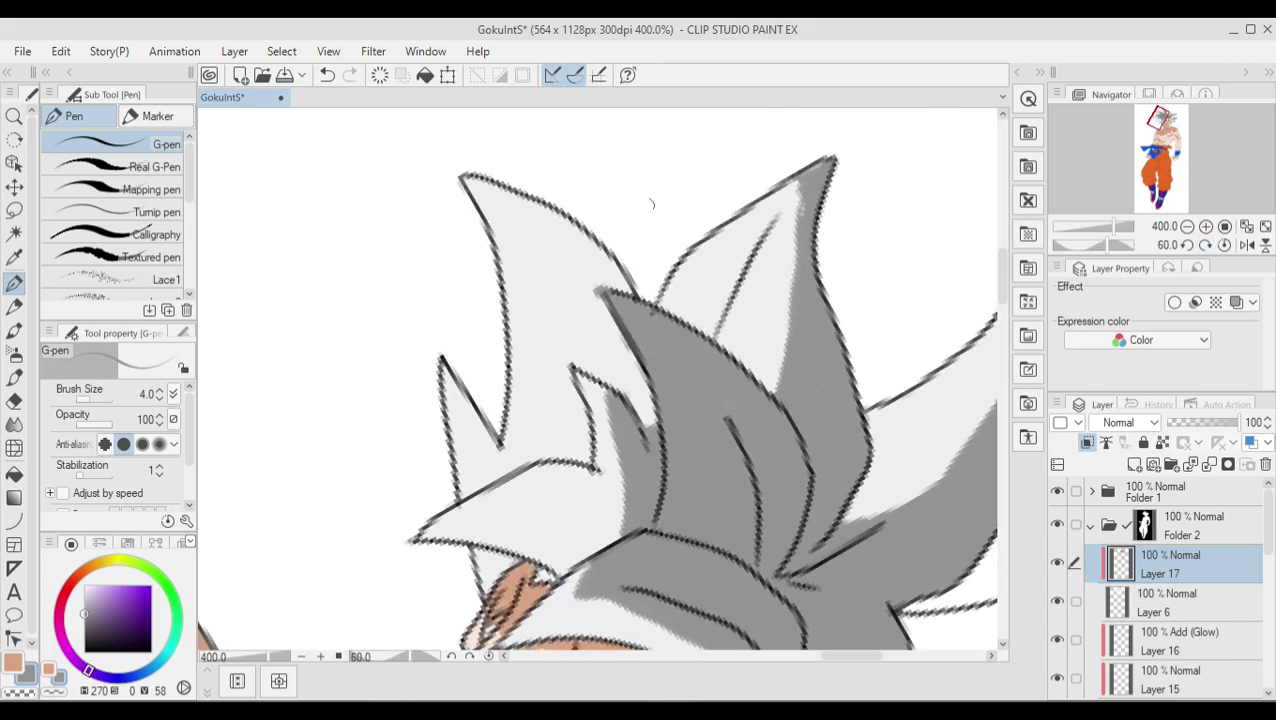
drag(509, 190, 585, 460)
mouse_move(640, 370)
mouse_down()
mouse_move(580, 440)
mouse_move(540, 205)
mouse_move(632, 372)
mouse_up()
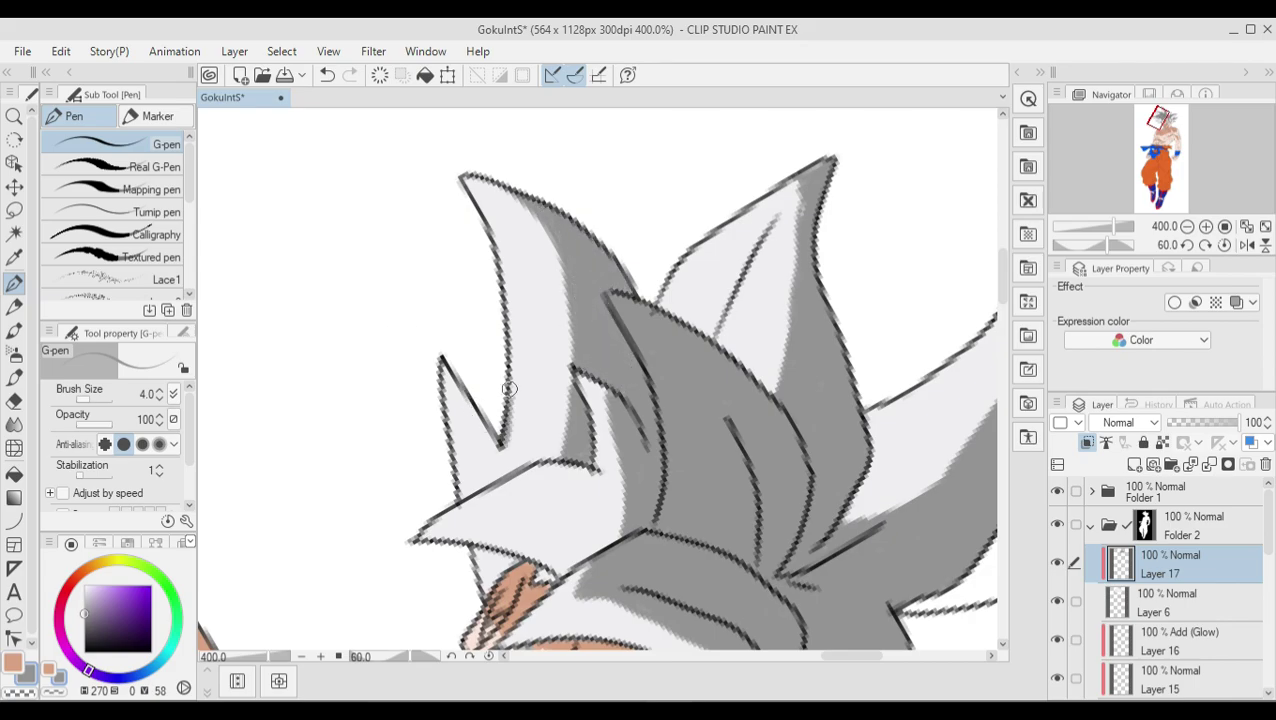
drag(509, 388, 482, 495)
drag(500, 410, 492, 463)
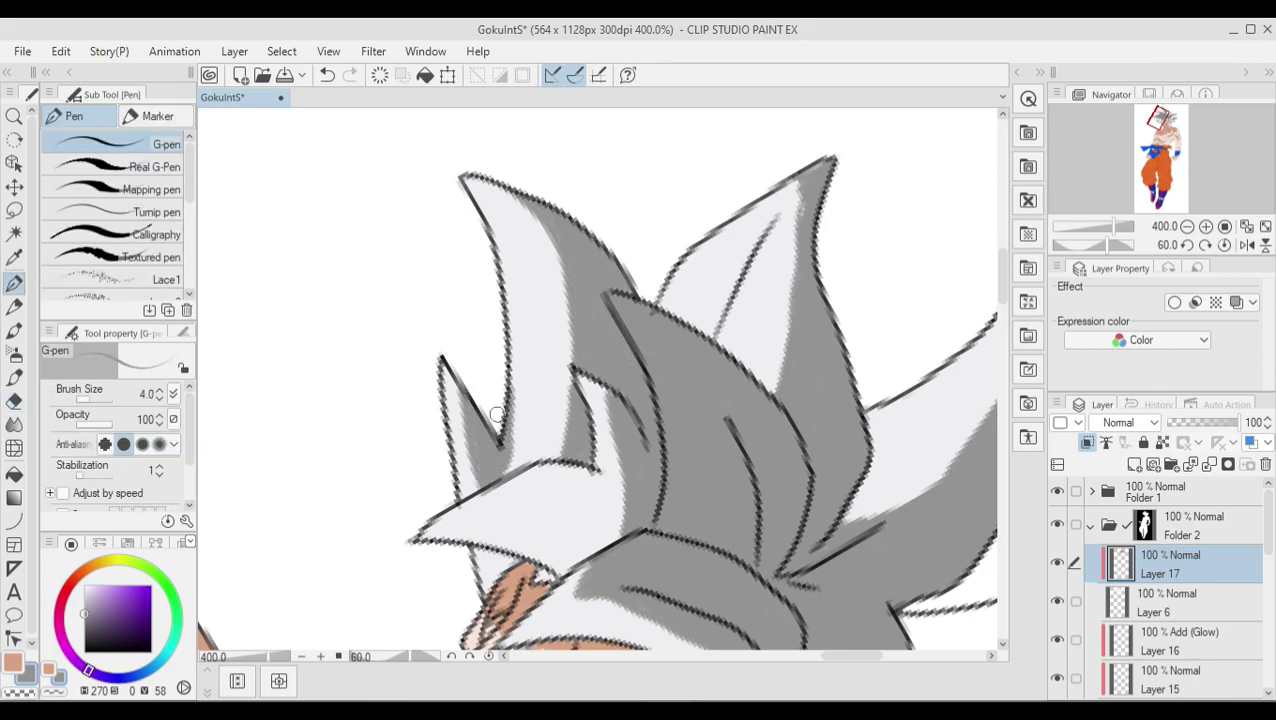
Straighten the canvas rotation, fill the last light strand grey, and zoom out to 100%
key(ctrl+shift+r)
mouse_move(749, 294)
mouse_down()
mouse_move(668, 262)
mouse_move(640, 350)
mouse_move(736, 284)
mouse_move(657, 364)
mouse_up()
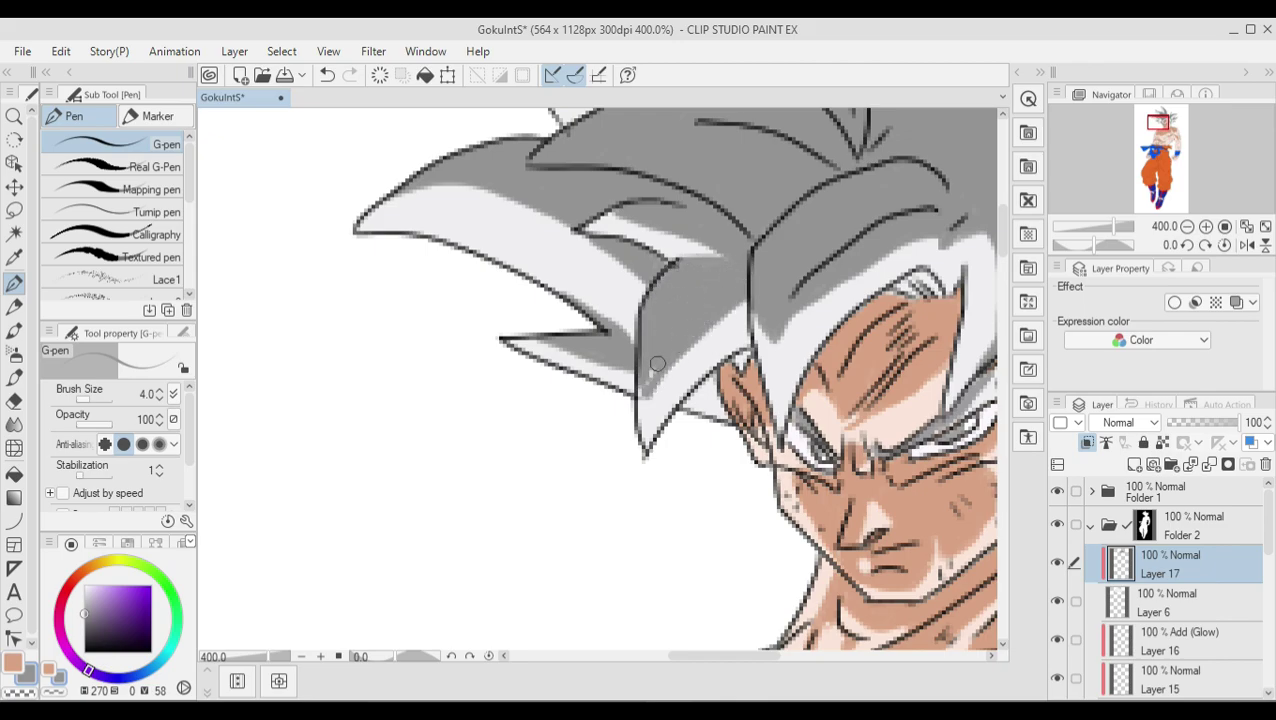
key(ctrl+alt+0)
scroll(600, 380, down, 3)
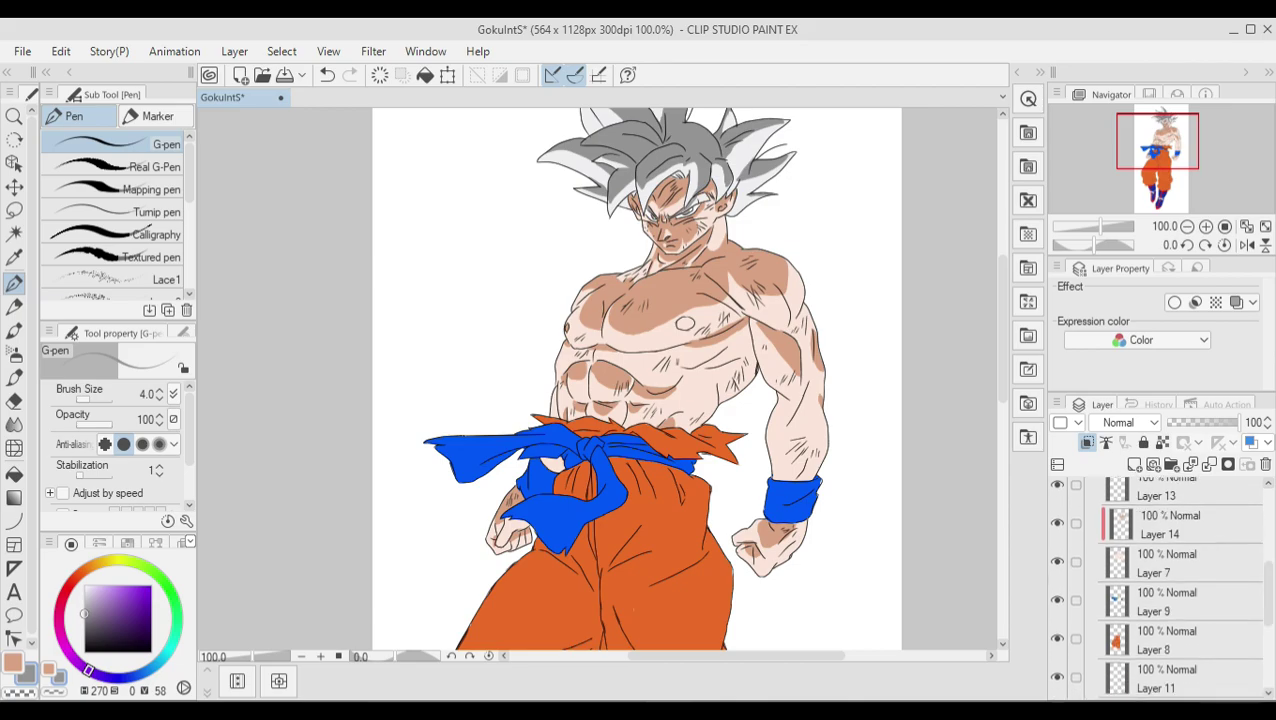
Sample the clothing blue and shade the wristband darker blue
alt+click(790, 495)
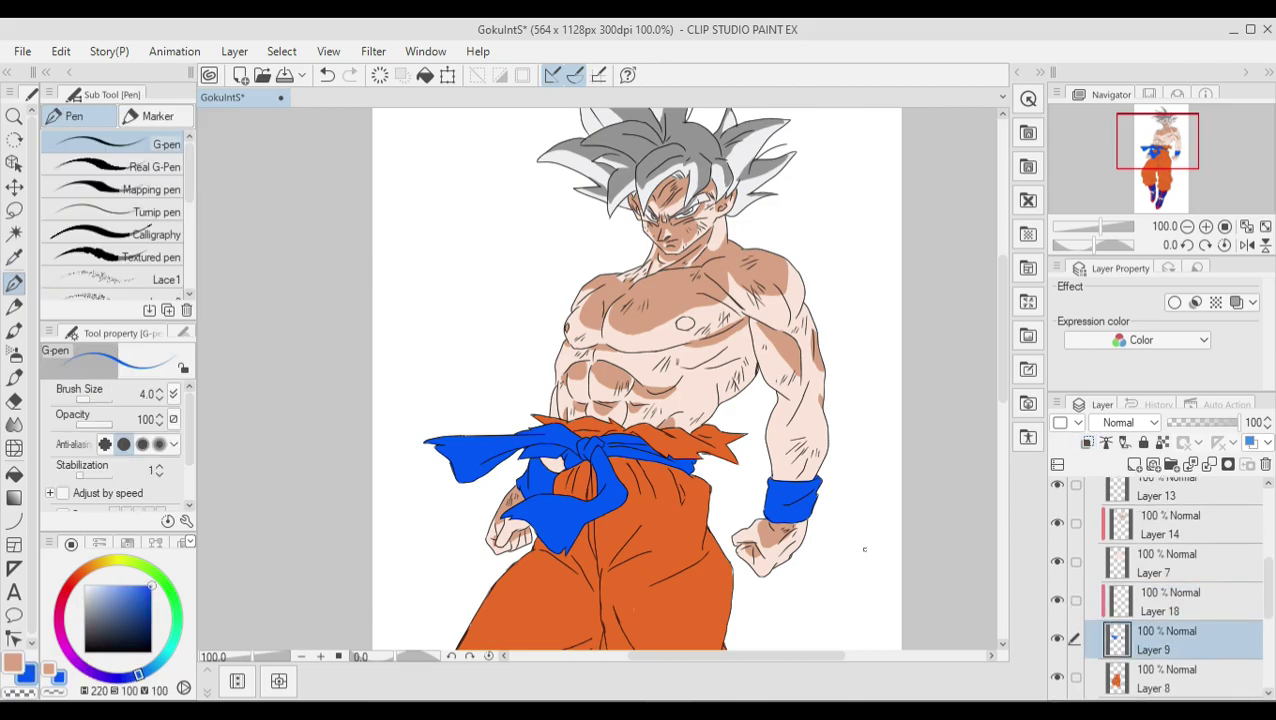
scroll(825, 552, up, 5)
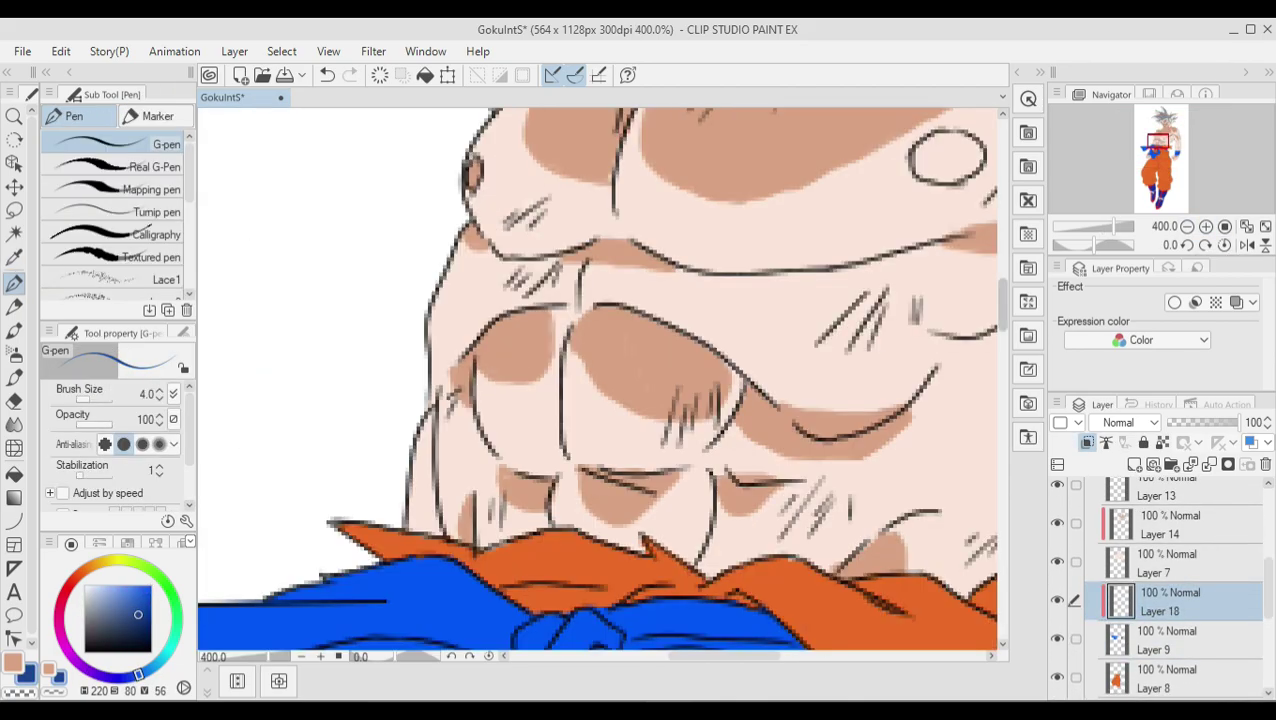
drag(733, 191, 722, 232)
drag(728, 236, 828, 216)
drag(858, 138, 876, 166)
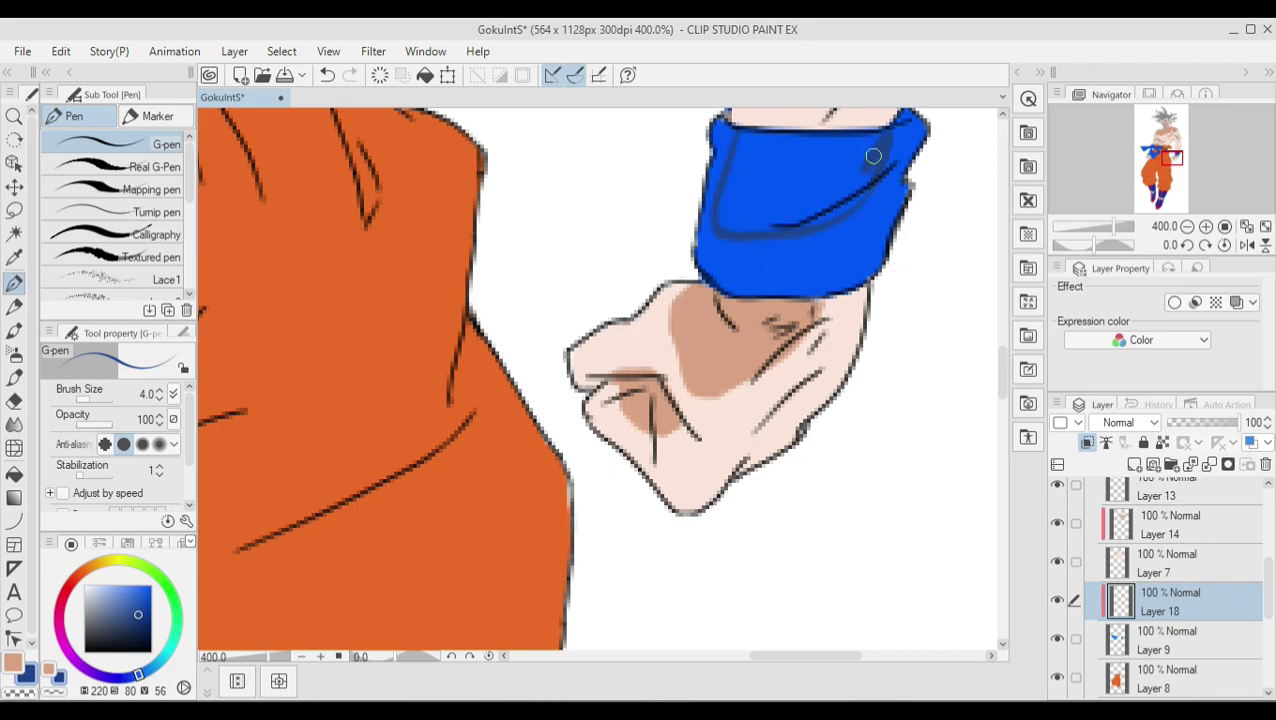
drag(744, 134, 722, 226)
mouse_move(810, 219)
mouse_down()
mouse_move(790, 150)
mouse_move(828, 172)
mouse_up()
Shade the sash's right end, the area around its knot, and its top edge darker blue
mouse_move(801, 241)
mouse_down()
mouse_move(580, 215)
mouse_move(380, 275)
mouse_up()
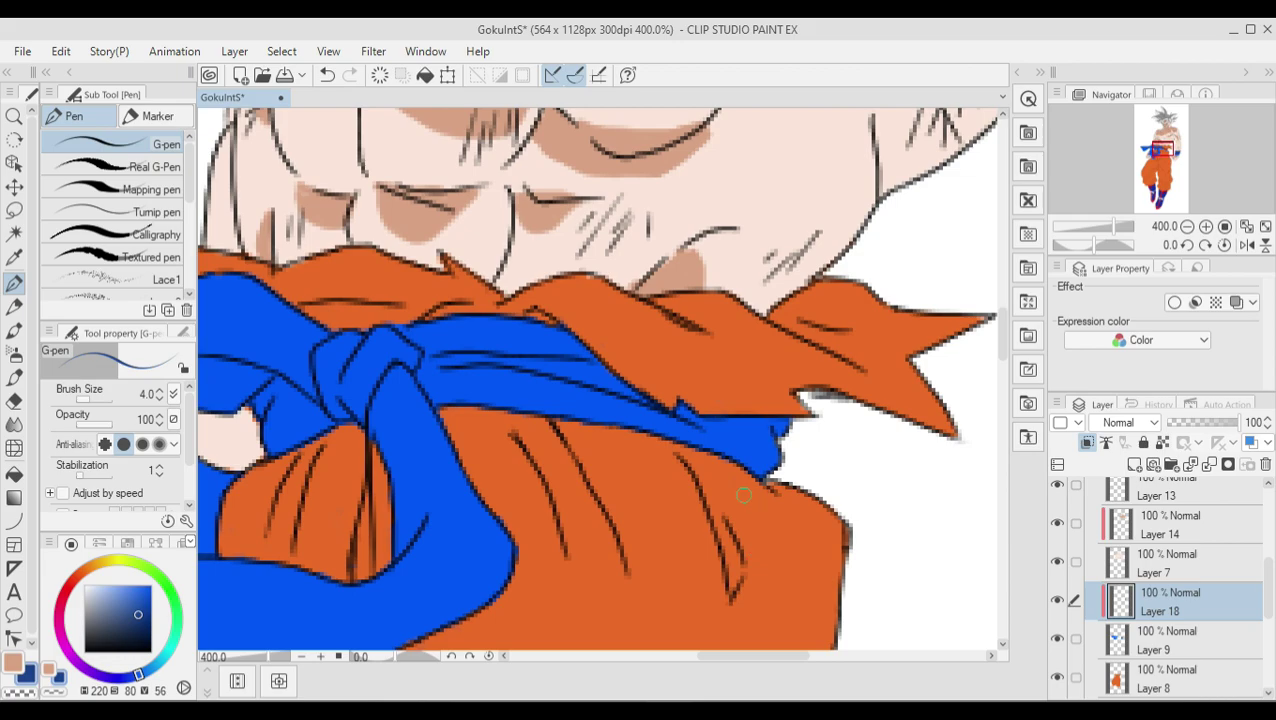
mouse_move(780, 425)
mouse_down()
mouse_move(765, 470)
mouse_move(672, 456)
mouse_move(620, 395)
mouse_move(555, 350)
mouse_up()
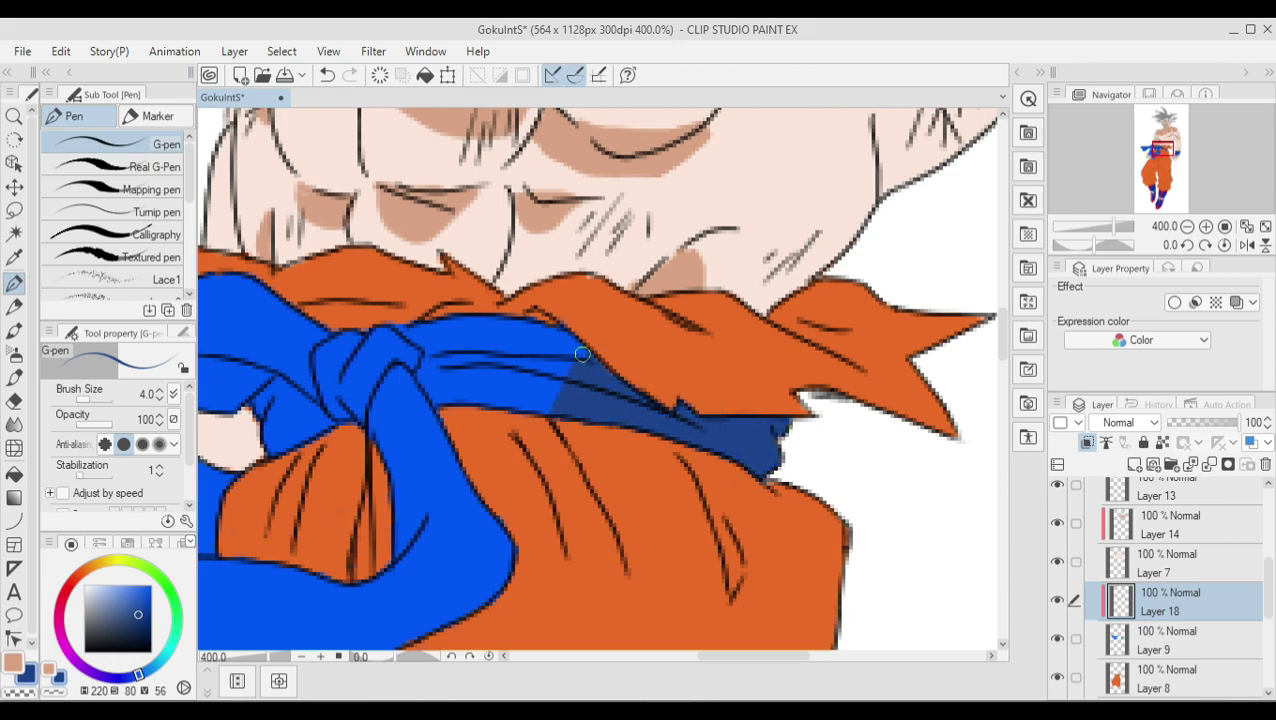
drag(585, 410, 505, 330)
drag(500, 400, 465, 330)
drag(319, 371, 391, 333)
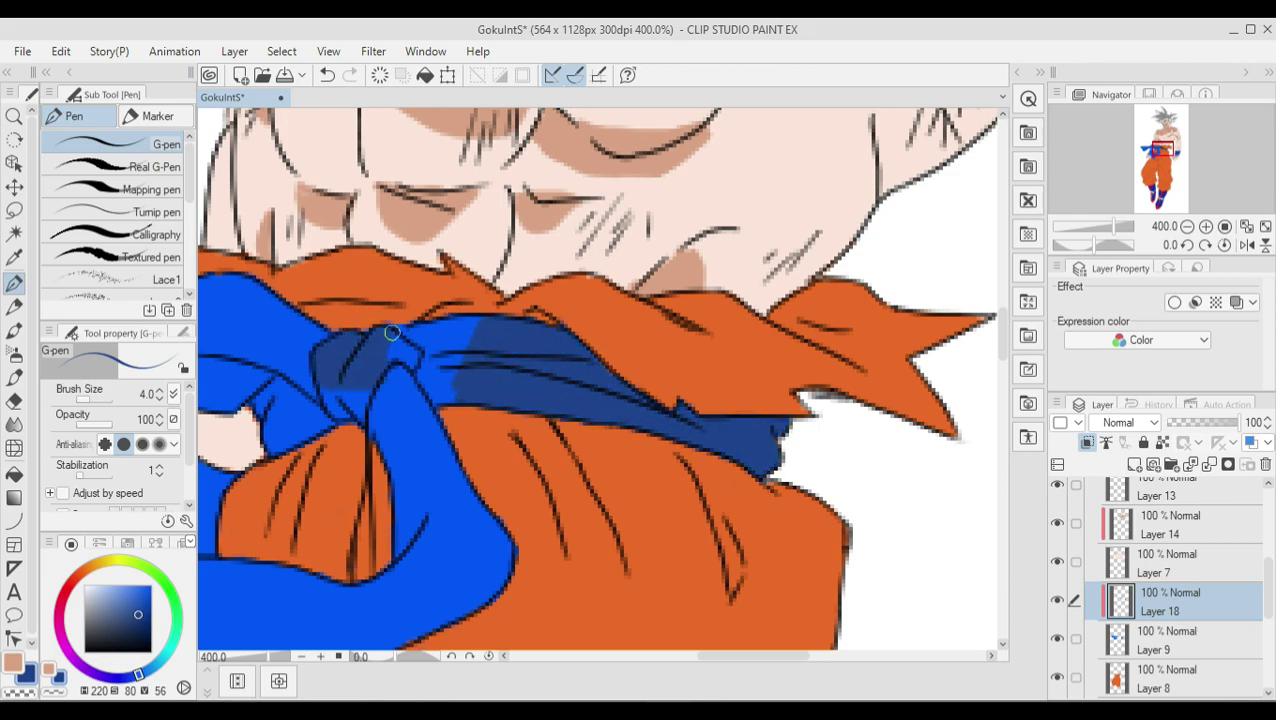
drag(463, 368, 420, 330)
drag(293, 620, 643, 624)
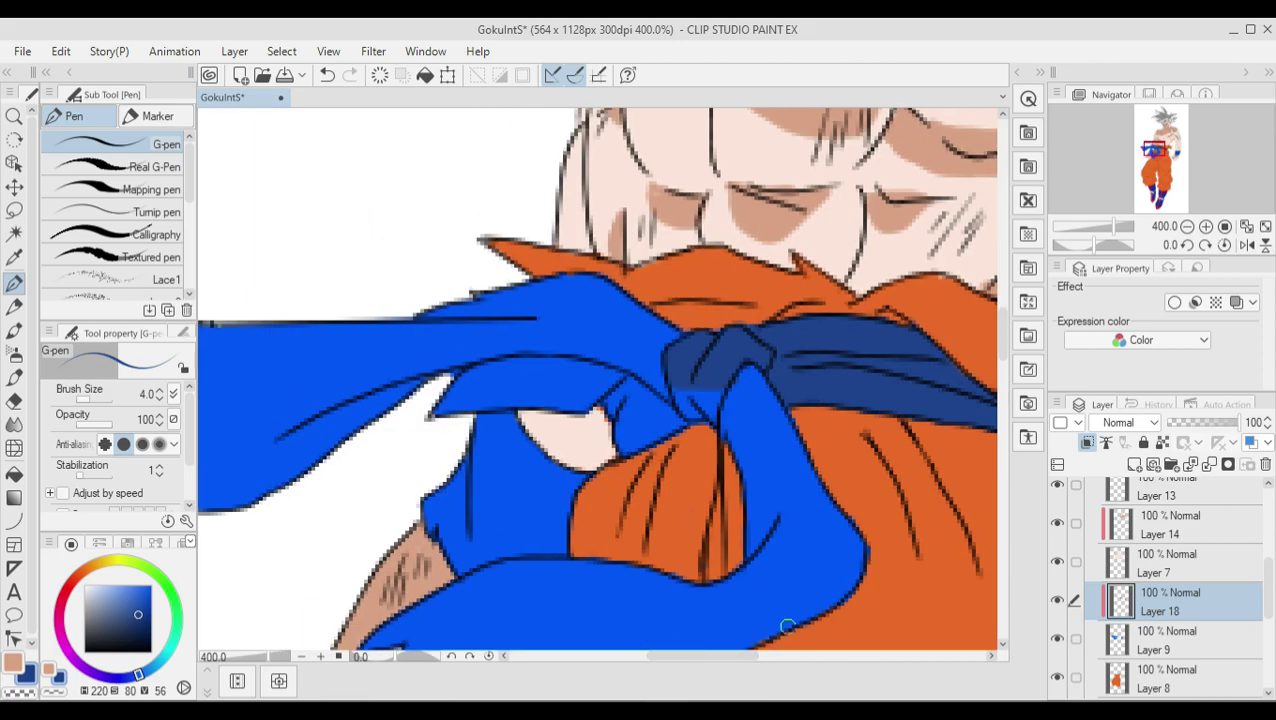
drag(788, 625, 998, 635)
mouse_move(359, 325)
mouse_down()
mouse_move(869, 325)
mouse_move(700, 318)
mouse_up()
Erase strips through the flat blue sash on its base layer
key(e)
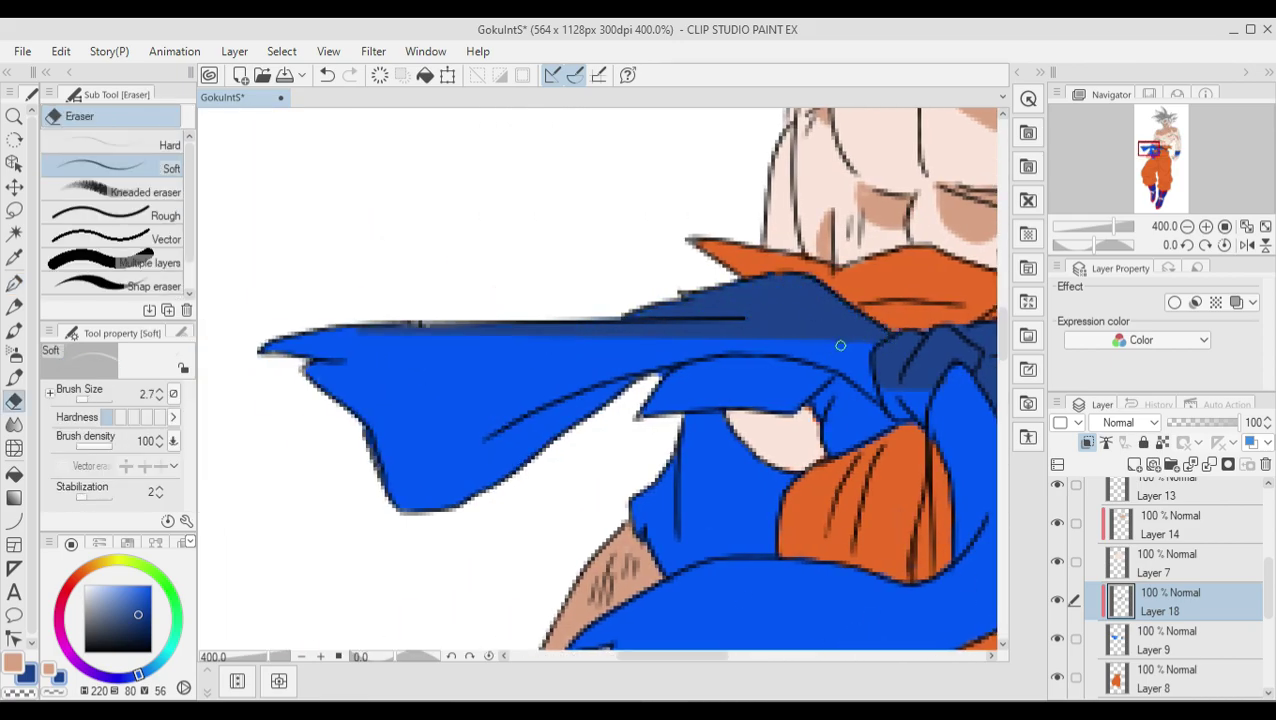
key(p)
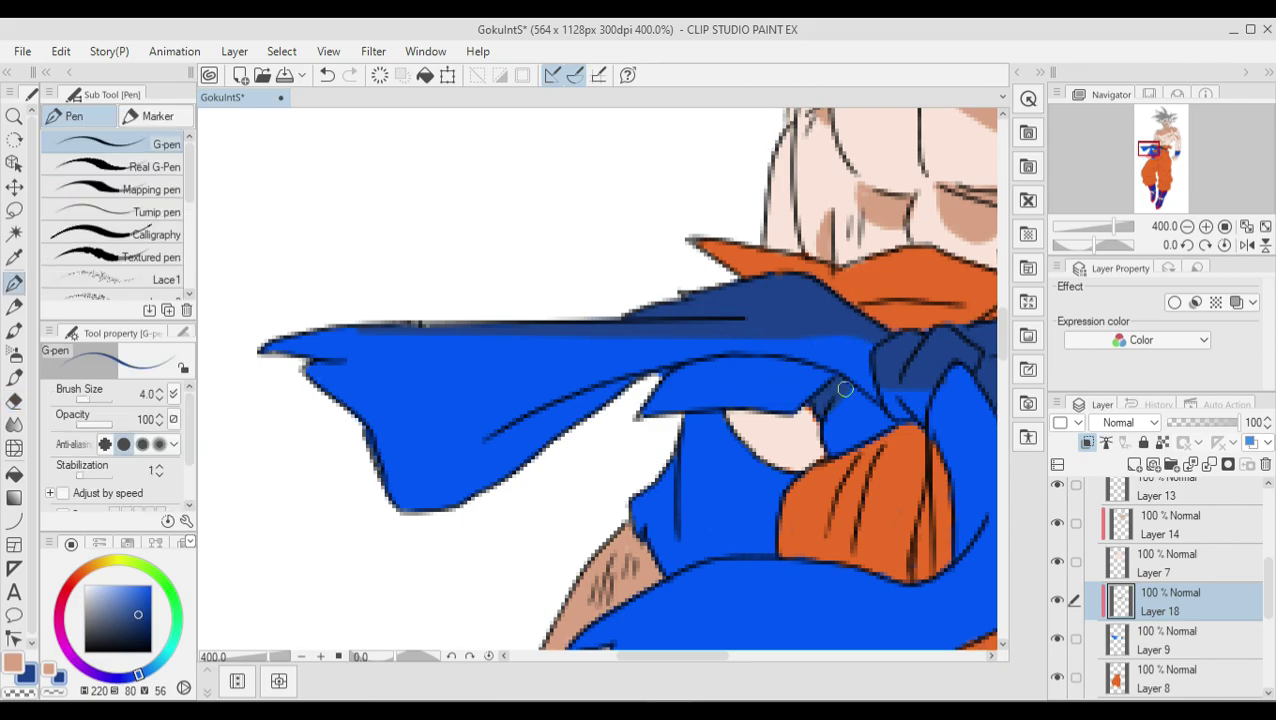
drag(886, 421, 826, 412)
click(1160, 640)
key(e)
mouse_move(645, 412)
mouse_down()
mouse_move(720, 372)
mouse_move(705, 401)
mouse_move(828, 378)
mouse_move(745, 405)
mouse_move(650, 405)
mouse_move(690, 385)
mouse_up()
Sample orange, then switch between the orange fill and blue shading layers, ending on blue shading
alt+click(790, 378)
key(p)
key(alt+[)
key(x)
key(alt+])
key(alt+])
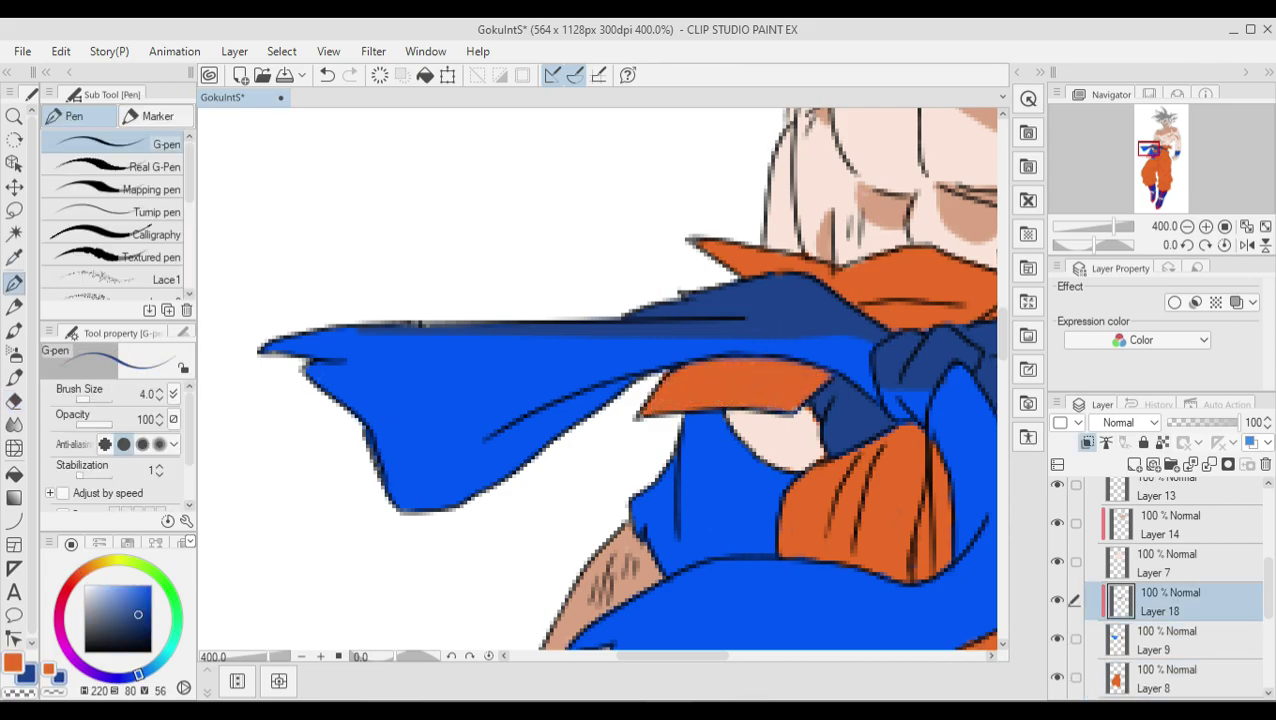
key(alt+[)
key(alt+[)
key(e)
key(p)
key(alt+])
key(alt+])
Darken the sash end beside the fist and the lower sash, then add Layer 19
drag(660, 635, 428, 402)
mouse_move(743, 235)
mouse_down()
mouse_move(459, 404)
mouse_move(428, 372)
mouse_up()
mouse_move(695, 205)
mouse_down()
mouse_move(698, 148)
mouse_move(730, 200)
mouse_up()
mouse_move(730, 280)
mouse_down()
mouse_move(725, 204)
mouse_move(712, 327)
mouse_move(447, 373)
mouse_move(517, 400)
mouse_move(690, 365)
mouse_move(530, 370)
mouse_up()
drag(620, 350, 690, 370)
key(e)
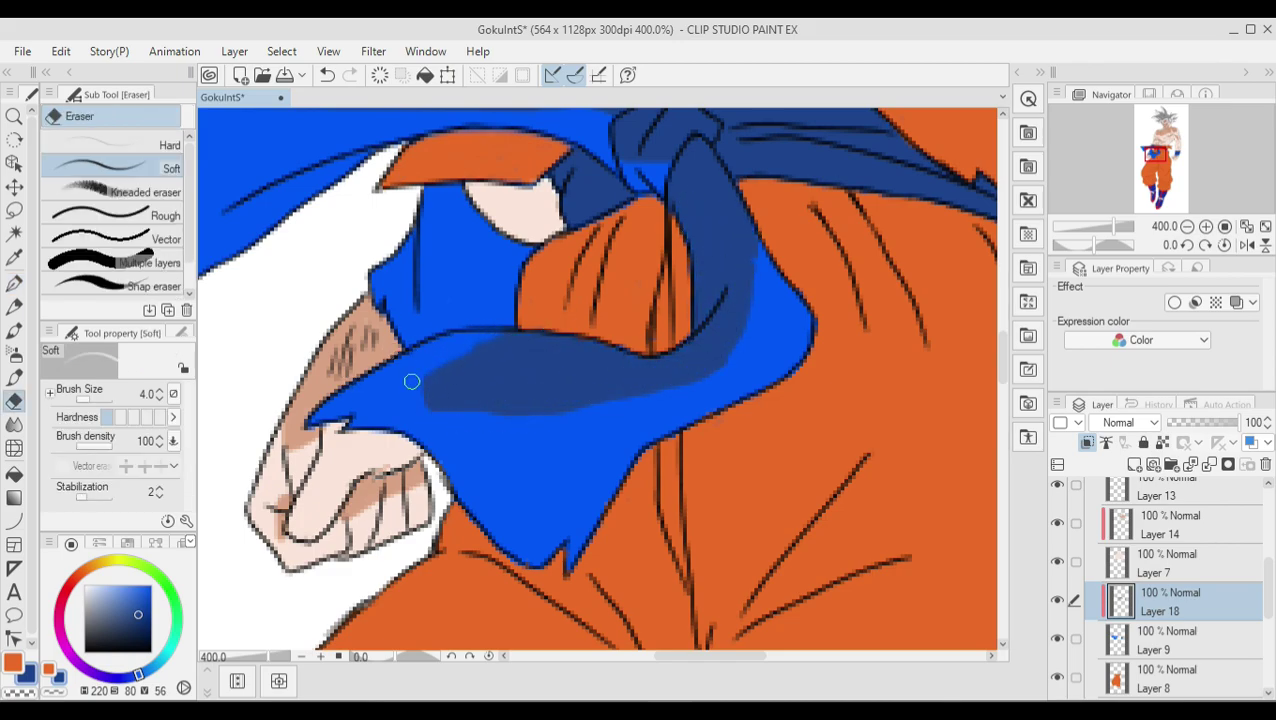
key(p)
key(ctrl+shift+n)
Paint dark brown shadows across the orange collar and the cloth under the sash knot
key(x)
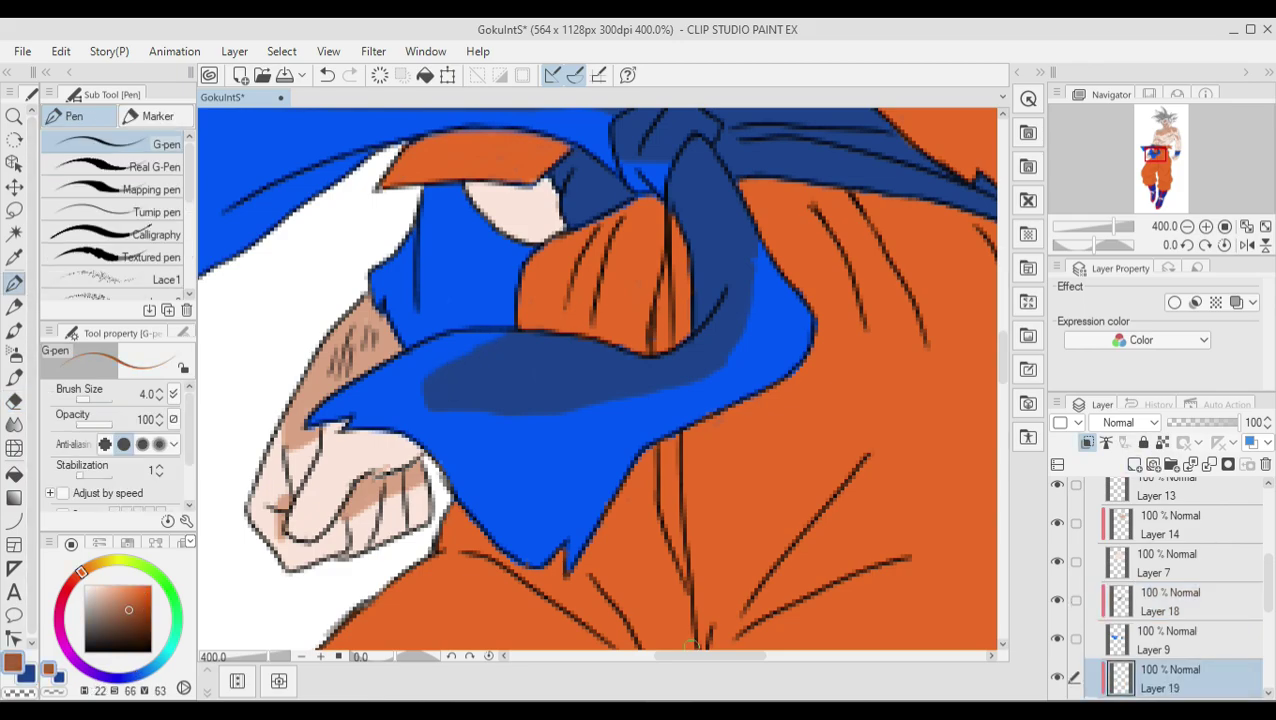
drag(817, 172, 557, 352)
key(ctrl+z)
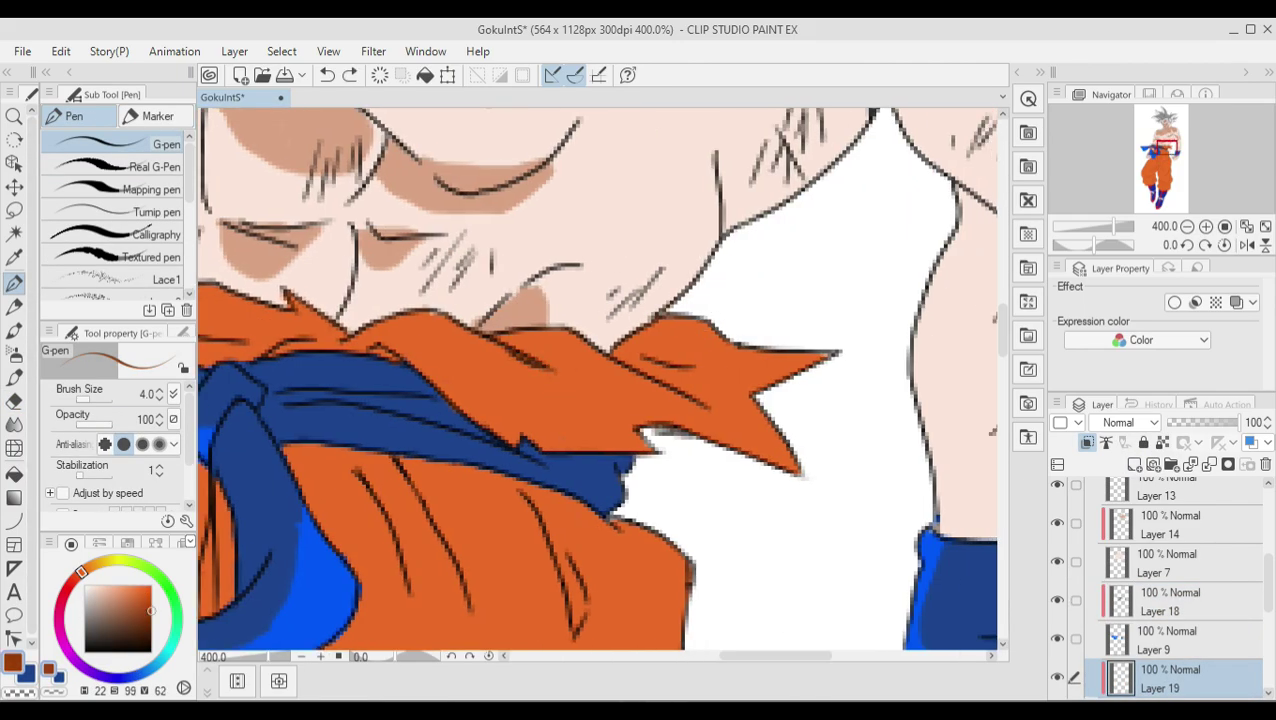
mouse_move(729, 347)
mouse_down()
mouse_move(683, 370)
mouse_move(983, 360)
mouse_up()
mouse_move(580, 332)
mouse_down()
mouse_move(430, 335)
mouse_move(705, 355)
mouse_move(472, 348)
mouse_up()
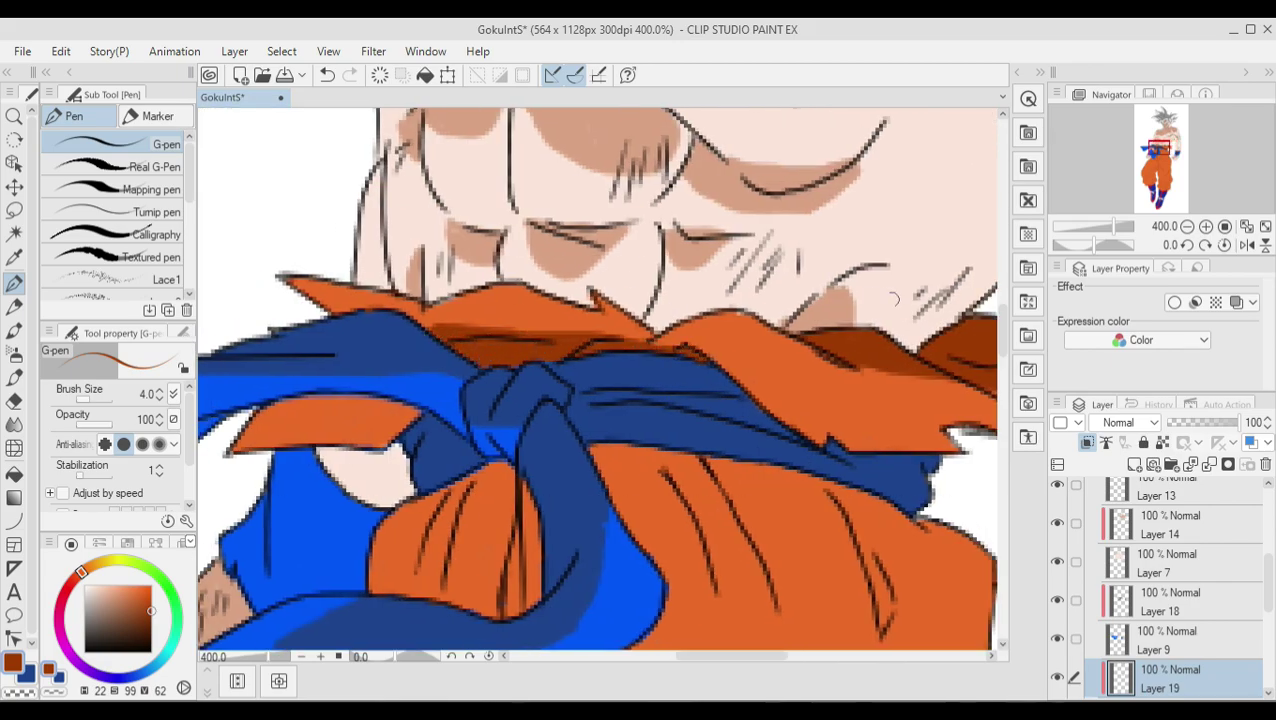
drag(450, 468, 390, 585)
mouse_move(515, 480)
mouse_down()
mouse_move(520, 600)
mouse_move(465, 605)
mouse_up()
drag(430, 545, 526, 558)
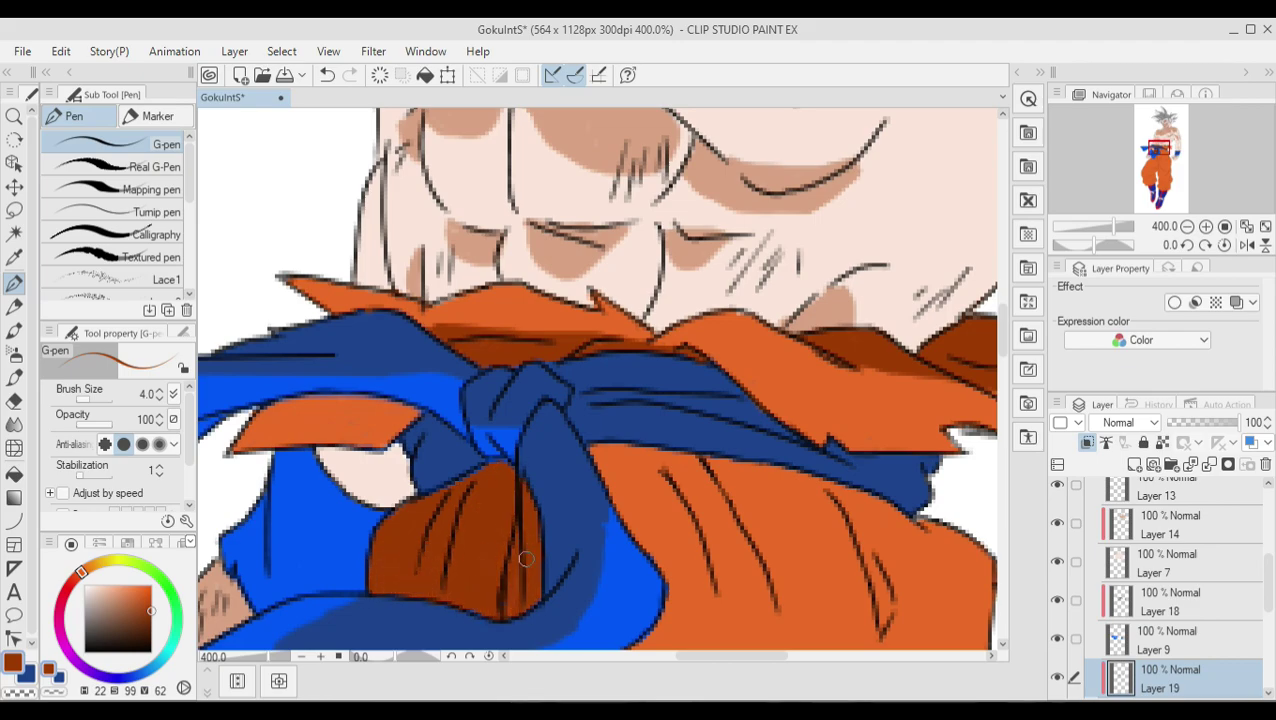
Cover the left pant leg, thigh and remaining pant areas with dark brown
scroll(334, 236, down, 5)
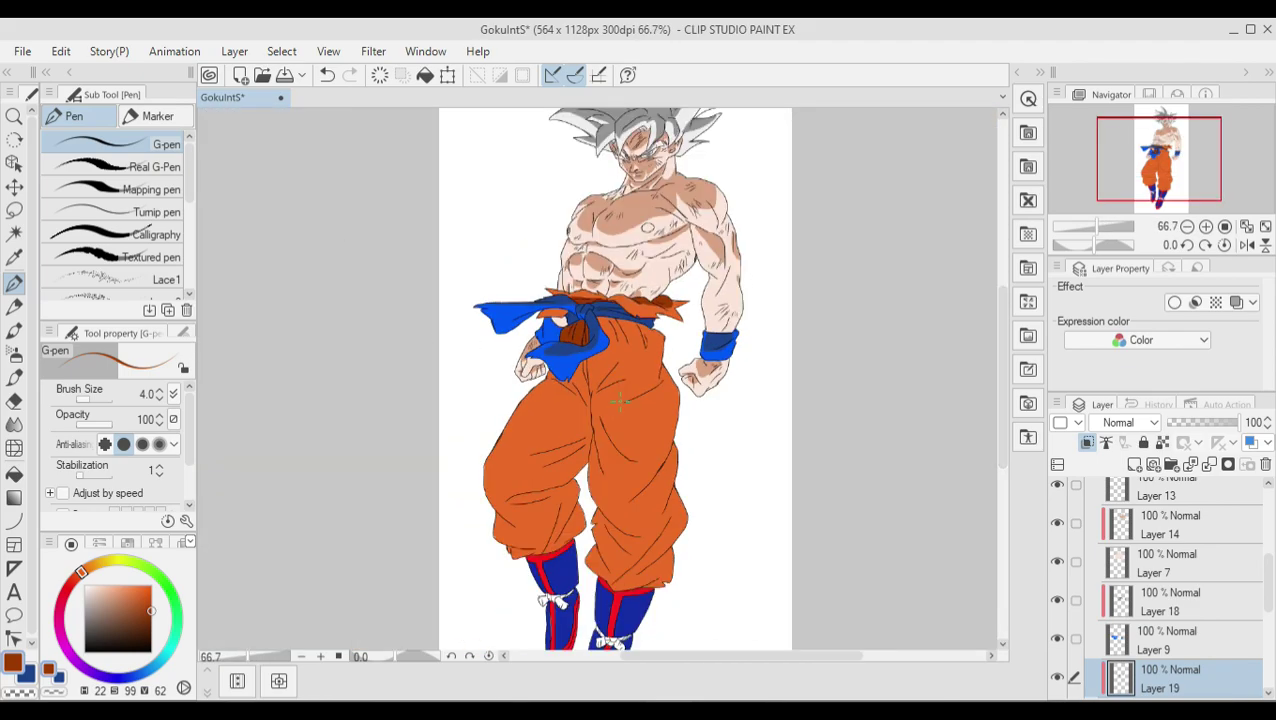
drag(540, 400, 490, 460)
drag(590, 365, 500, 490)
mouse_move(560, 440)
mouse_down()
mouse_move(486, 543)
mouse_move(568, 540)
mouse_up()
mouse_move(662, 332)
mouse_down()
mouse_move(640, 395)
mouse_move(600, 375)
mouse_move(500, 505)
mouse_up()
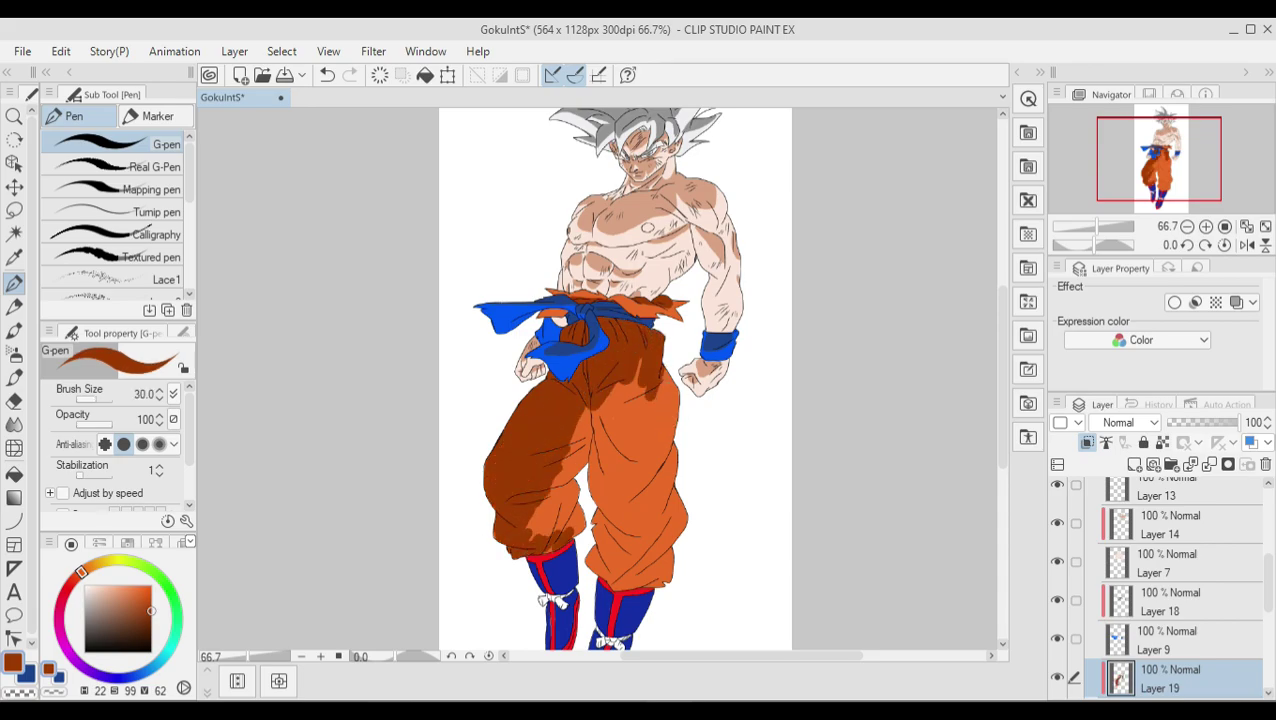
drag(525, 410, 600, 570)
drag(590, 460, 685, 580)
mouse_move(665, 370)
mouse_down()
mouse_move(675, 520)
mouse_move(590, 570)
mouse_up()
key(e)
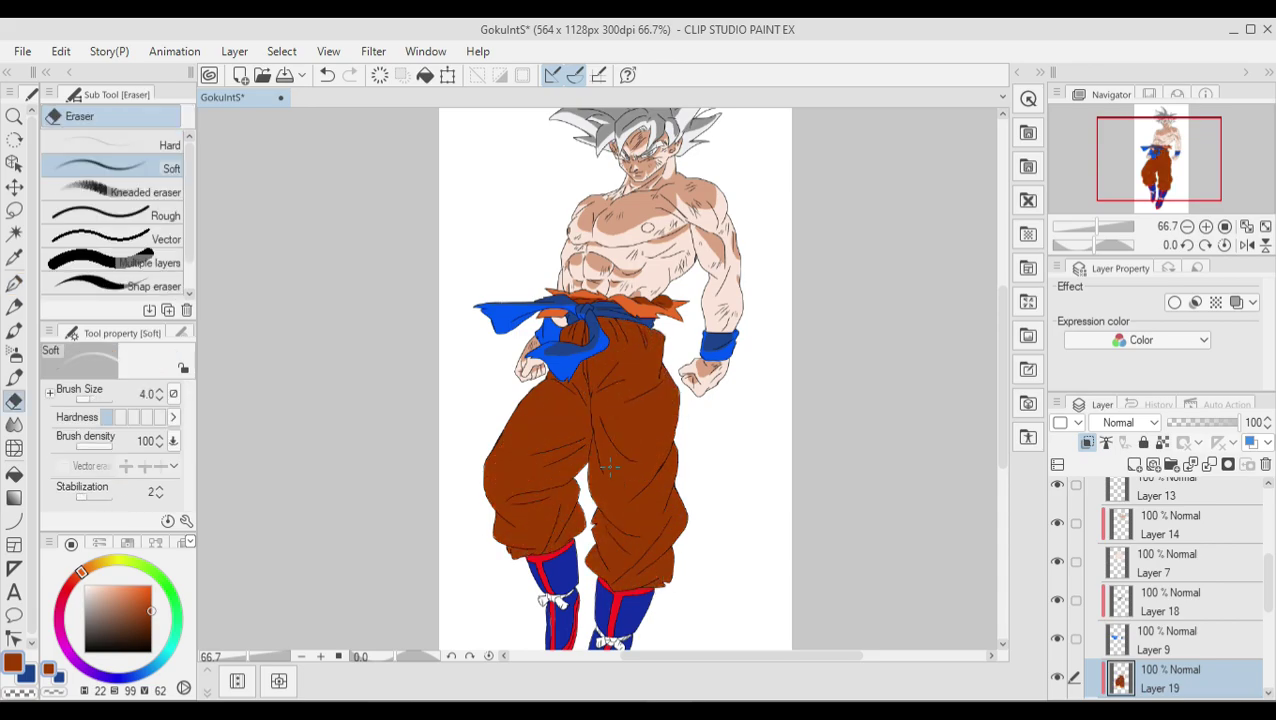
key(ctrl+plus)
key(ctrl+plus)
key(ctrl+plus)
Eyedrop the pants' orange from the base layer, then reactivate the shadow Layer 19
key(p)
ctrl+shift+click(706, 561)
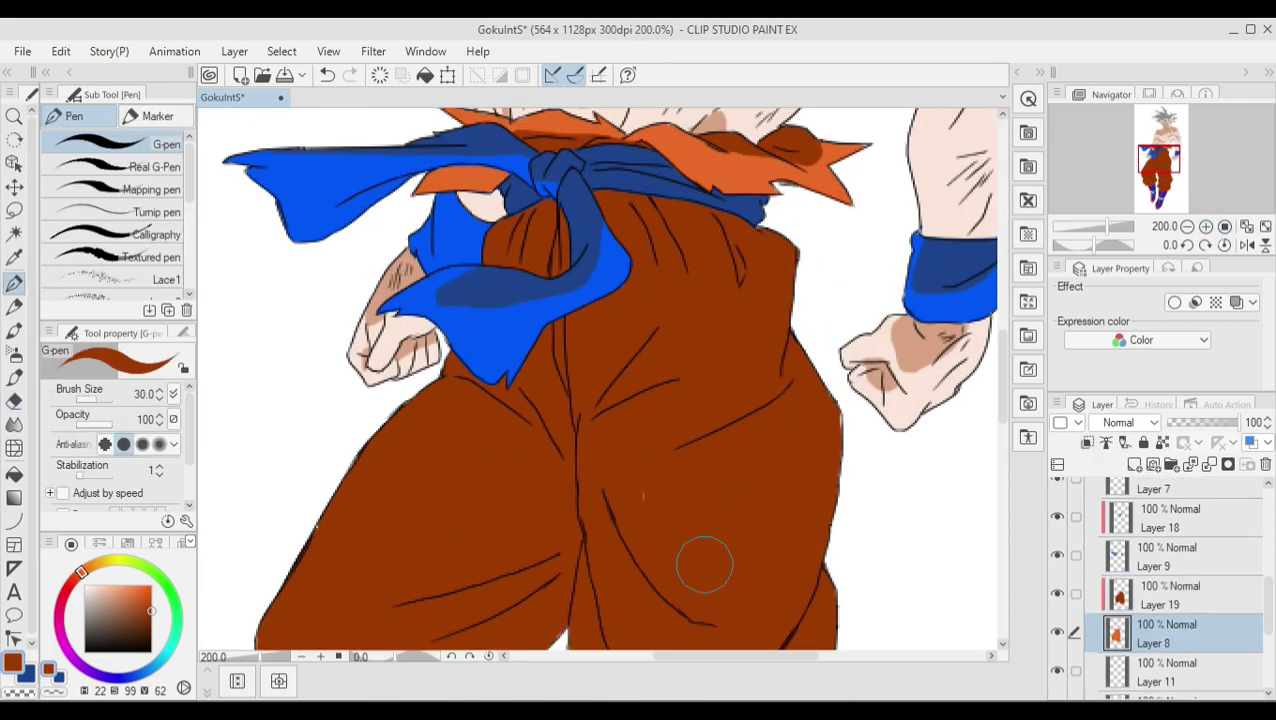
click(1057, 594)
alt+click(694, 473)
scroll(525, 432, down, 5)
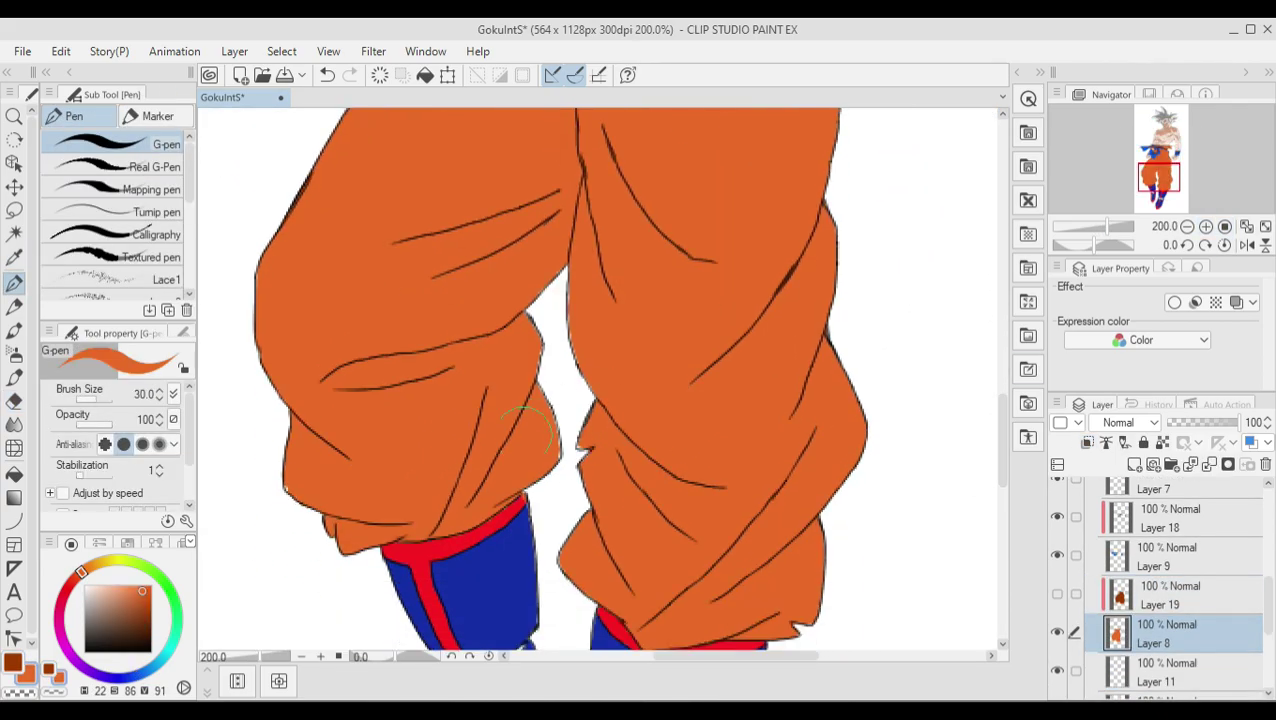
click(1057, 594)
click(1170, 595)
Soft-erase a highlight triangle on the hip to reveal solid orange
key(e)
scroll(600, 380, up, 5)
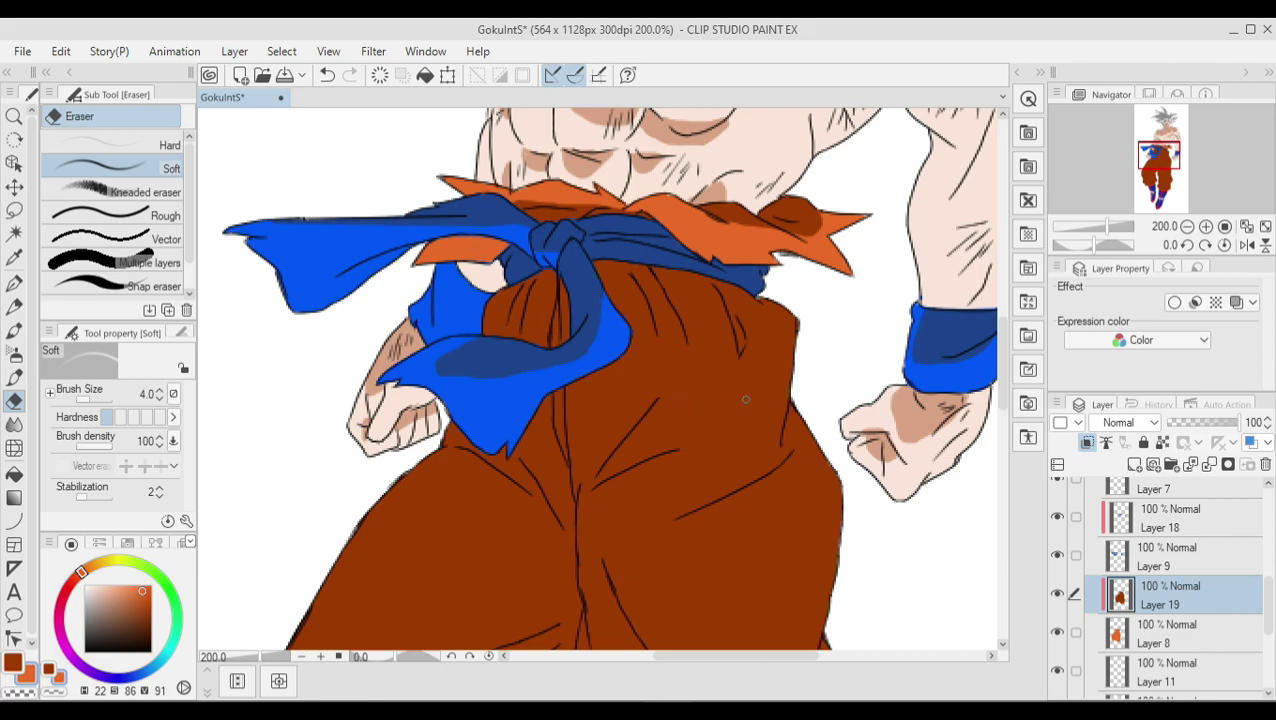
drag(600, 380, 560, 300)
drag(692, 252, 735, 390)
key(ctrl+z)
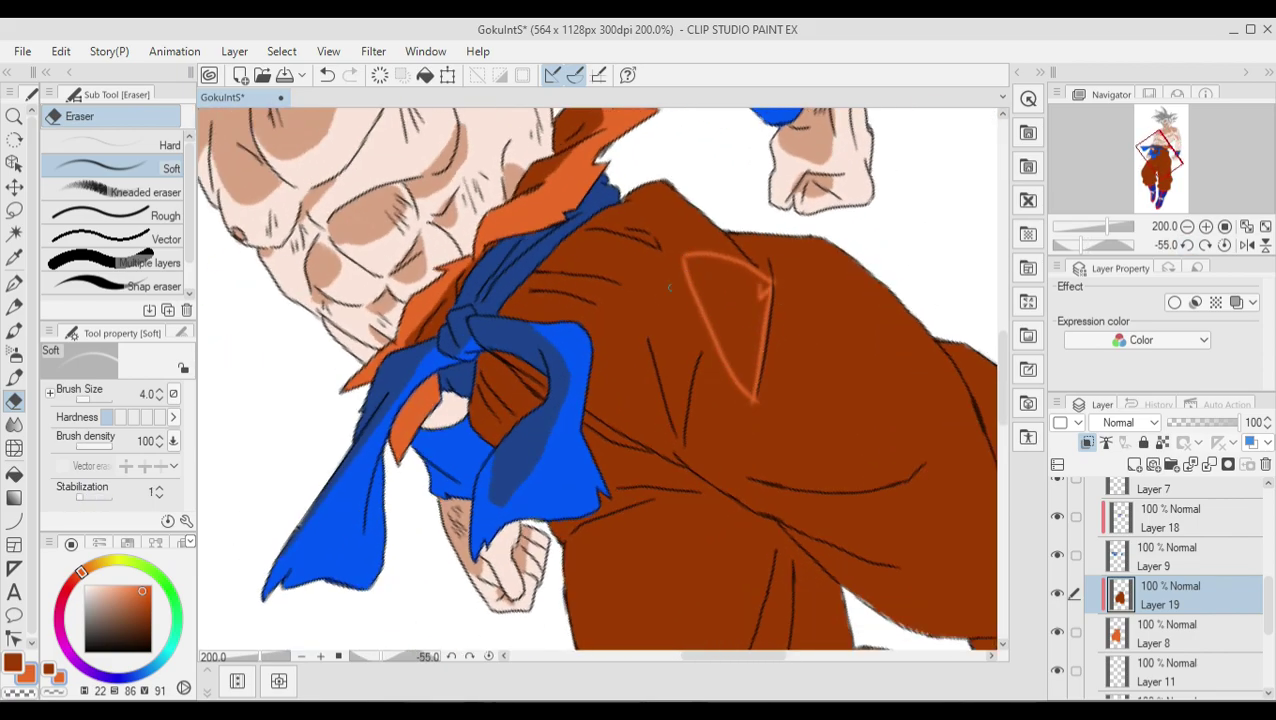
drag(765, 285, 740, 345)
scroll(701, 467, up, 3)
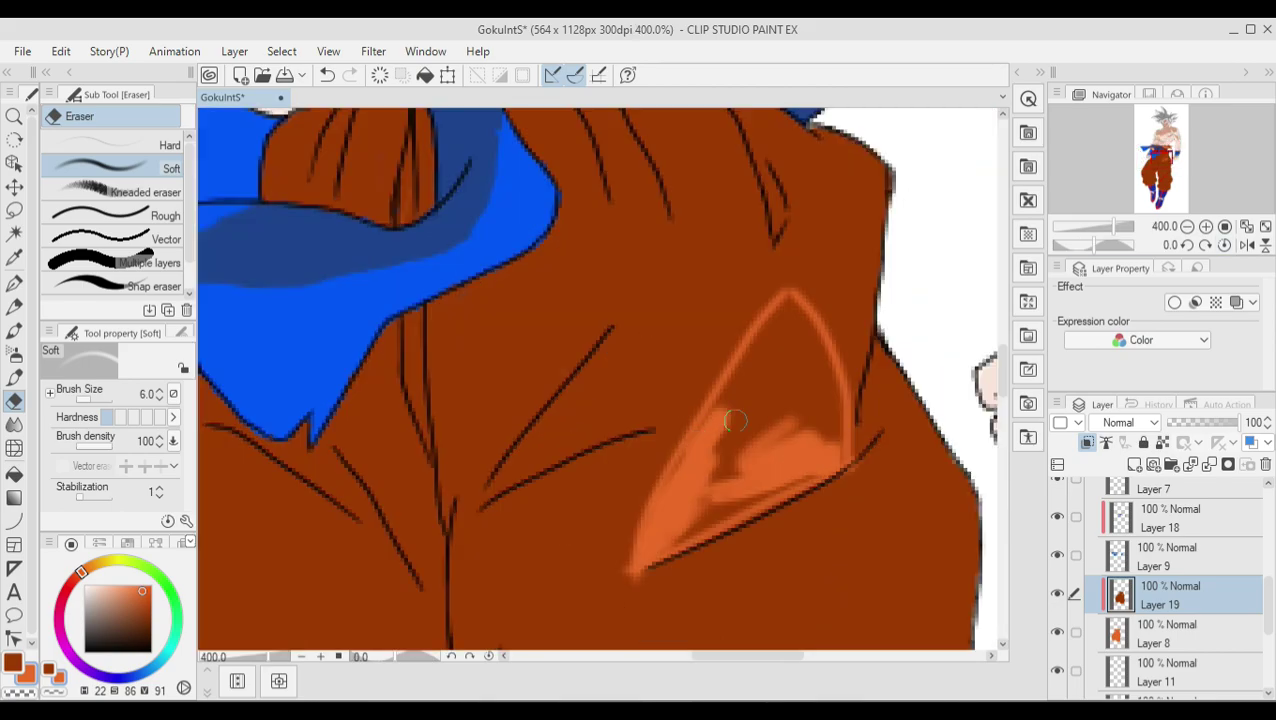
mouse_move(680, 530)
mouse_down()
mouse_move(730, 390)
mouse_move(790, 300)
mouse_move(699, 526)
mouse_move(790, 330)
mouse_move(760, 490)
mouse_up()
Touch up the triangle's edge and cover a stray orange blob with dark brown
key(p)
drag(852, 476, 866, 456)
key(p)
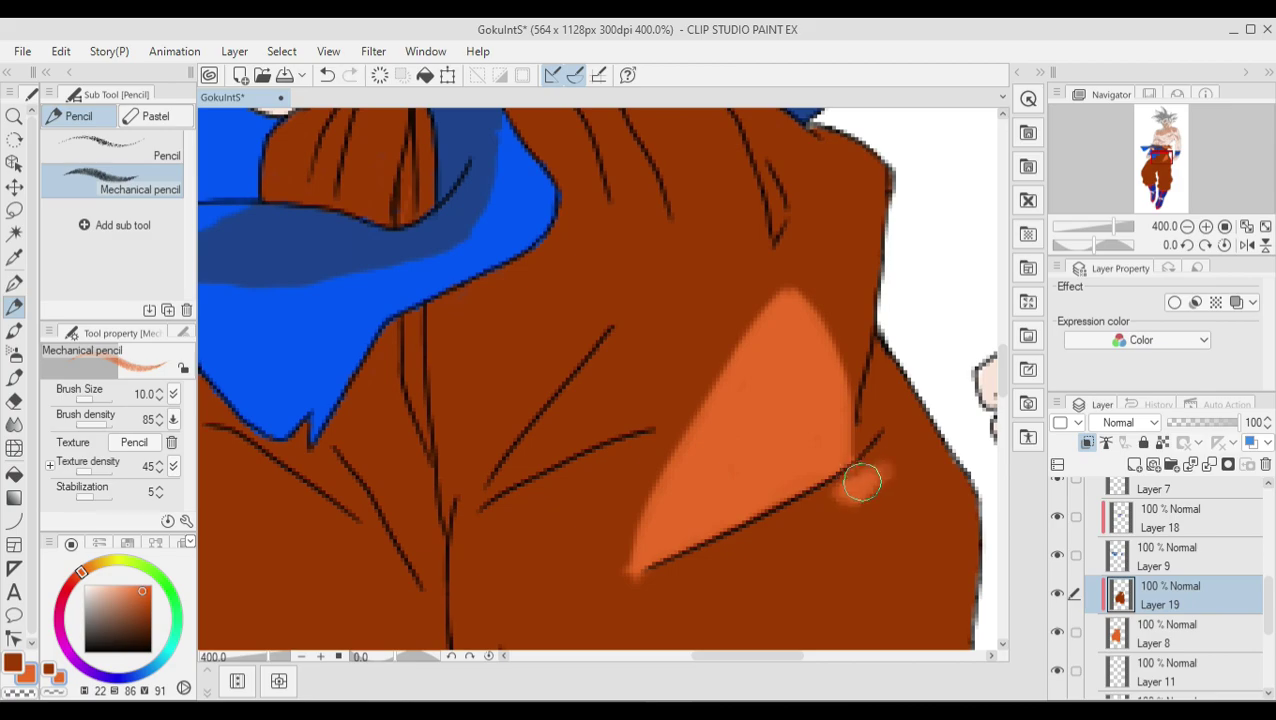
key(p)
alt+click(895, 482)
drag(820, 505, 895, 482)
With a larger soft eraser, reveal orange light along the left leg
key(e)
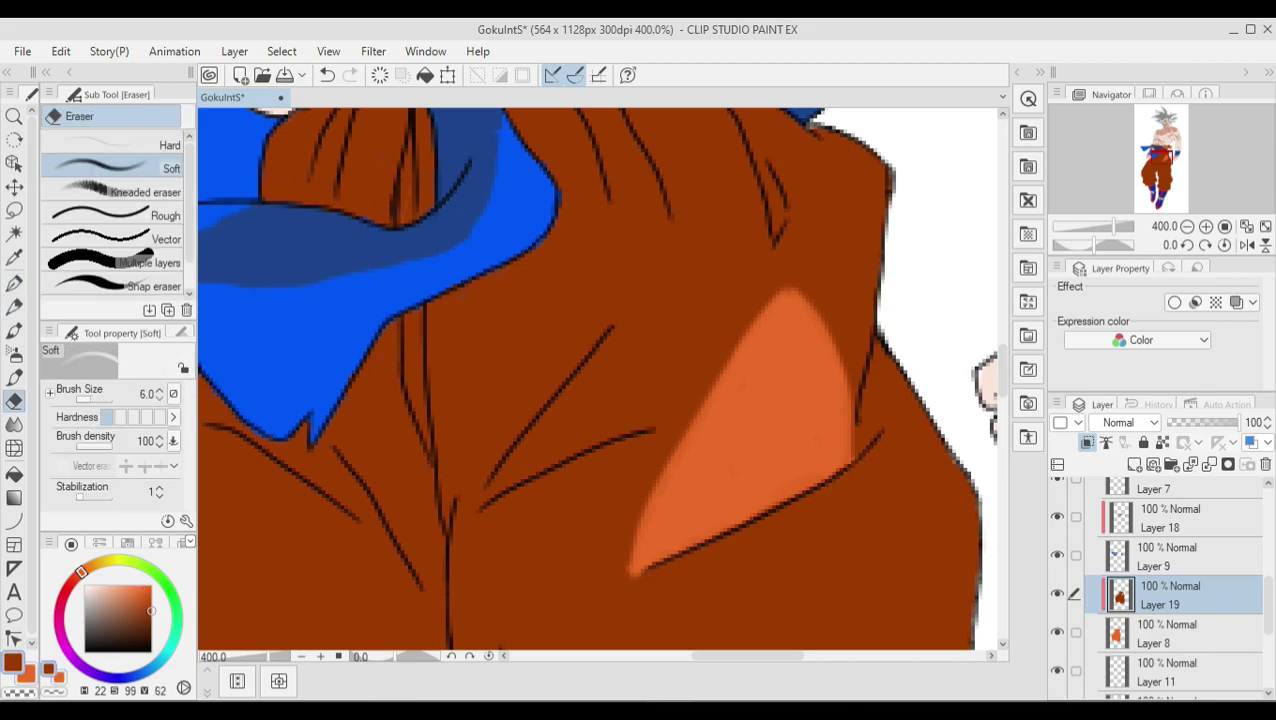
scroll(754, 331, down, 1)
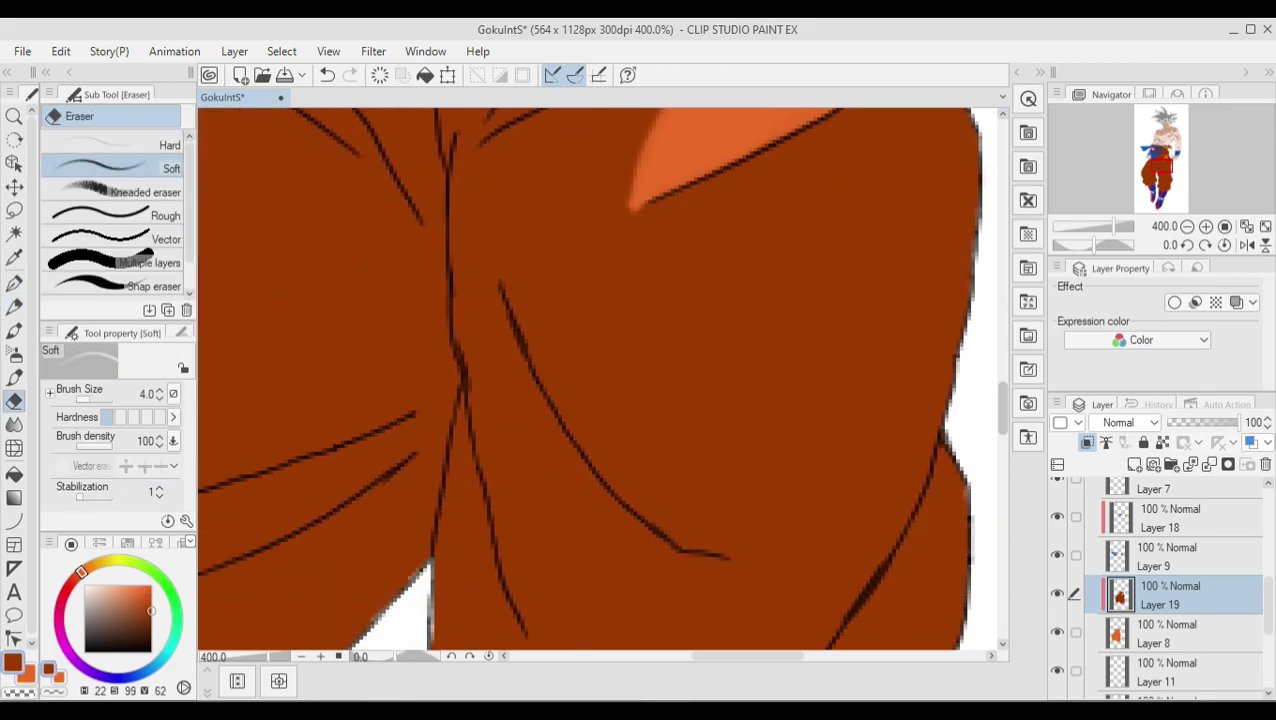
scroll(754, 331, down, 1)
mouse_move(521, 253)
mouse_down()
mouse_move(573, 253)
mouse_move(425, 448)
mouse_up()
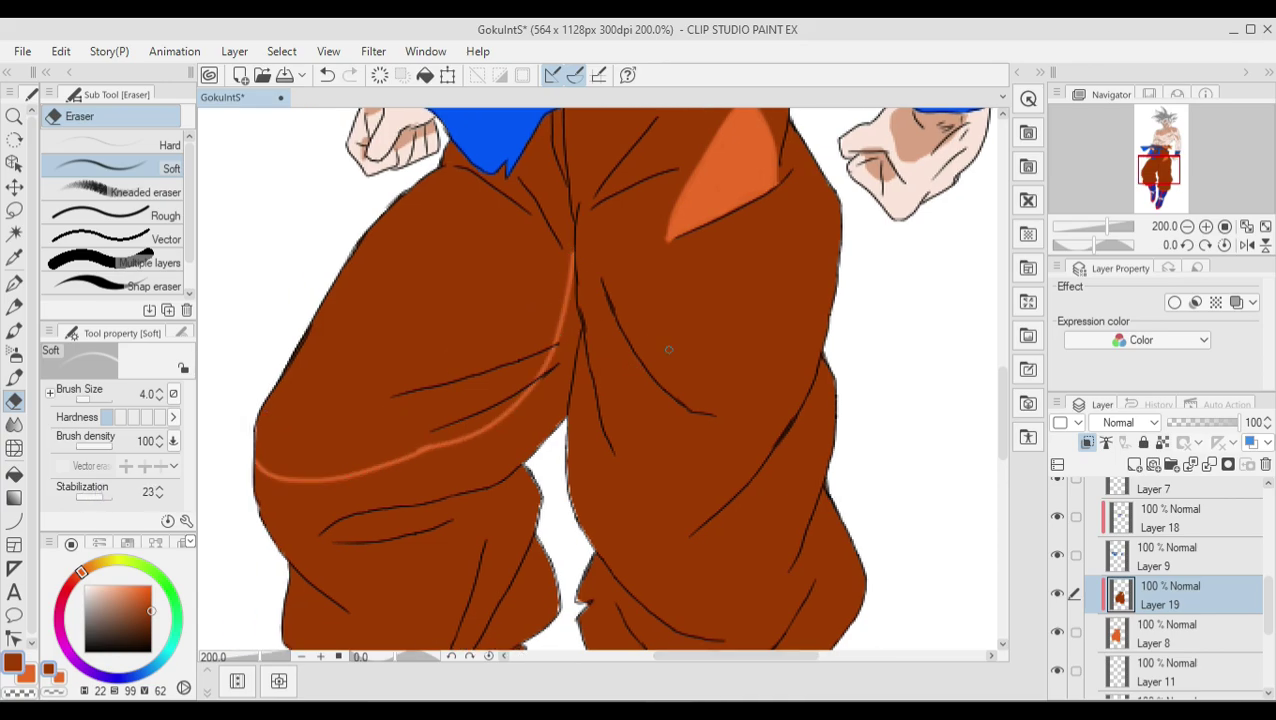
scroll(990, 434, down, 3)
scroll(630, 289, up, 1)
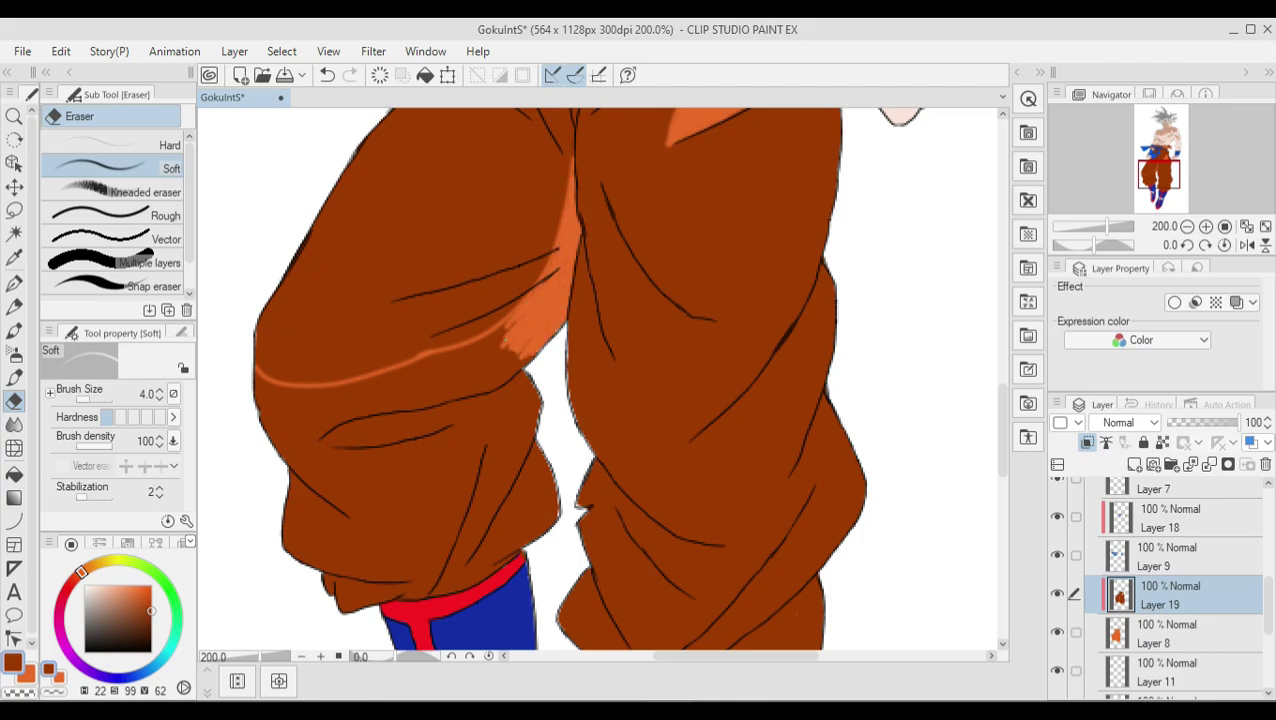
key(bracketright)
key(bracketright)
key(bracketright)
mouse_move(262, 380)
mouse_down()
mouse_move(285, 400)
mouse_move(340, 560)
mouse_move(480, 340)
mouse_move(278, 396)
mouse_move(460, 580)
mouse_move(320, 400)
mouse_move(520, 560)
mouse_move(475, 580)
mouse_move(370, 507)
mouse_move(440, 585)
mouse_up()
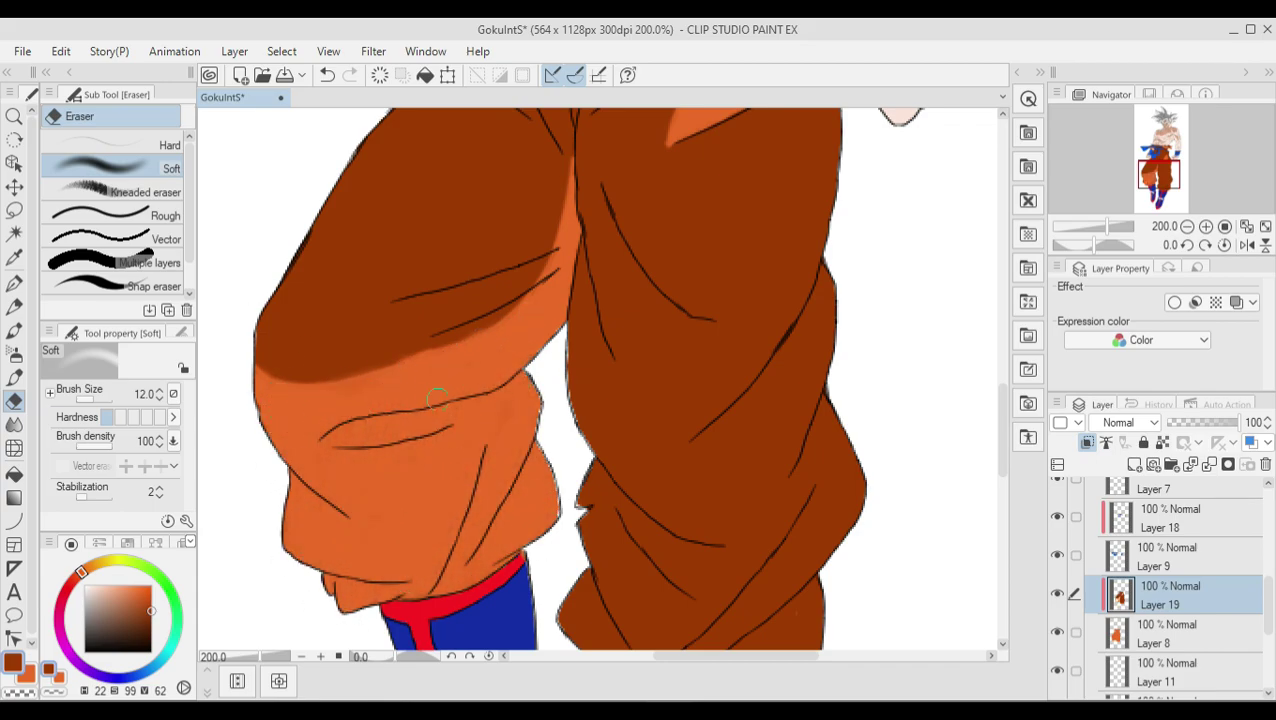
Paint dark brown fold shadows on the left leg, including a V-shaped fold
key(p)
key(asciicircum)
key(asciicircum)
key(asciicircum)
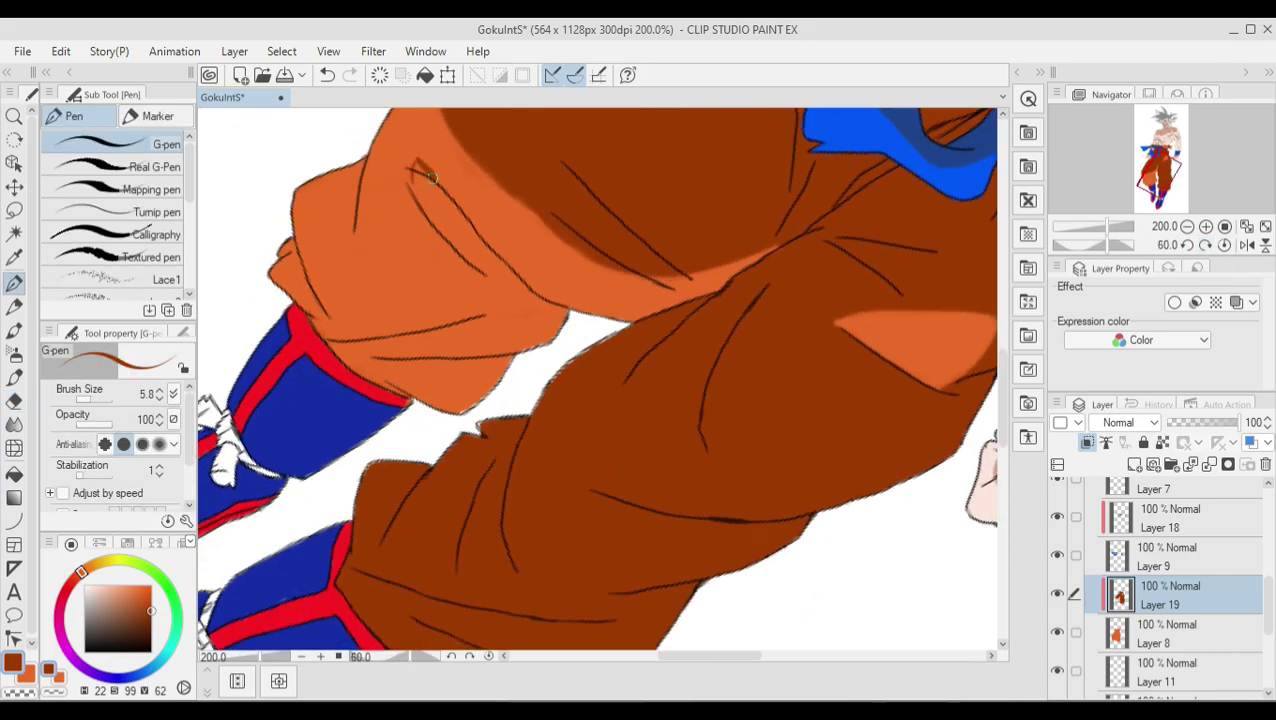
key(minus)
key(minus)
key(minus)
mouse_move(498, 392)
mouse_down()
mouse_move(450, 422)
mouse_move(333, 432)
mouse_up()
drag(453, 423, 382, 421)
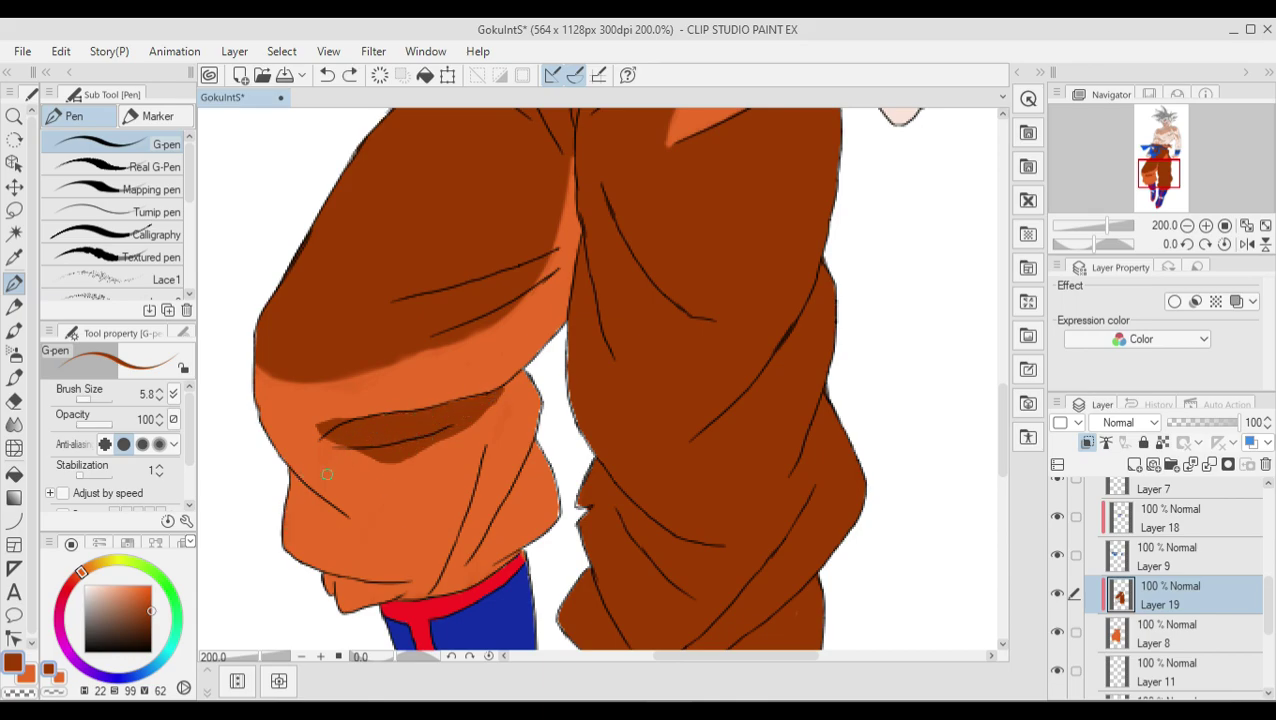
mouse_move(292, 462)
mouse_down()
mouse_move(383, 522)
mouse_move(286, 522)
mouse_move(310, 485)
mouse_up()
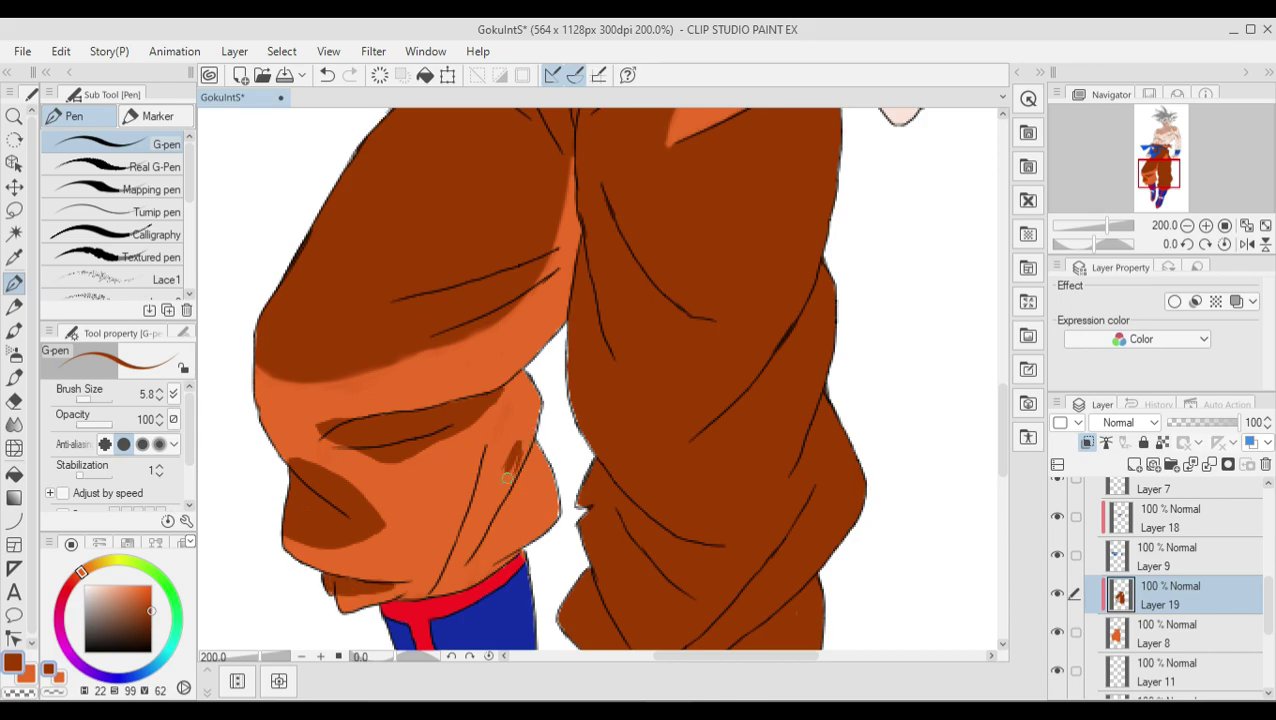
mouse_move(507, 478)
mouse_down()
mouse_move(490, 540)
mouse_move(514, 467)
mouse_move(524, 486)
mouse_up()
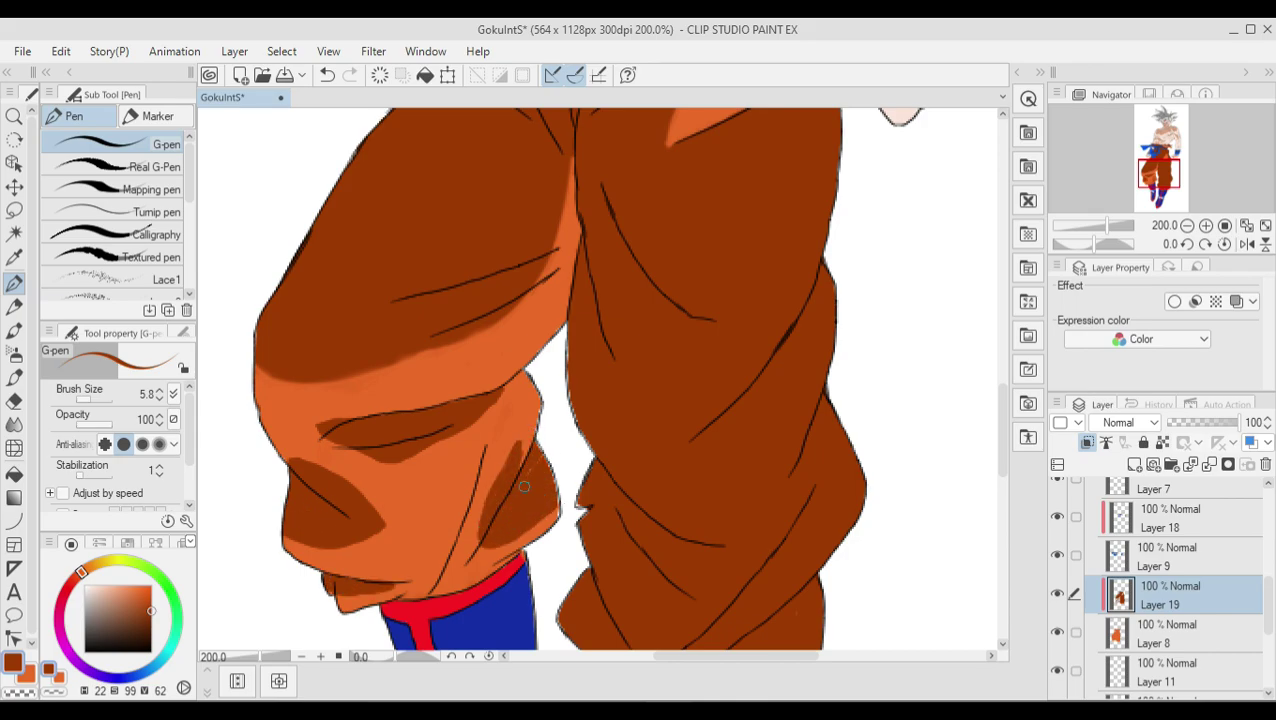
scroll(662, 471, up, 3)
key(e)
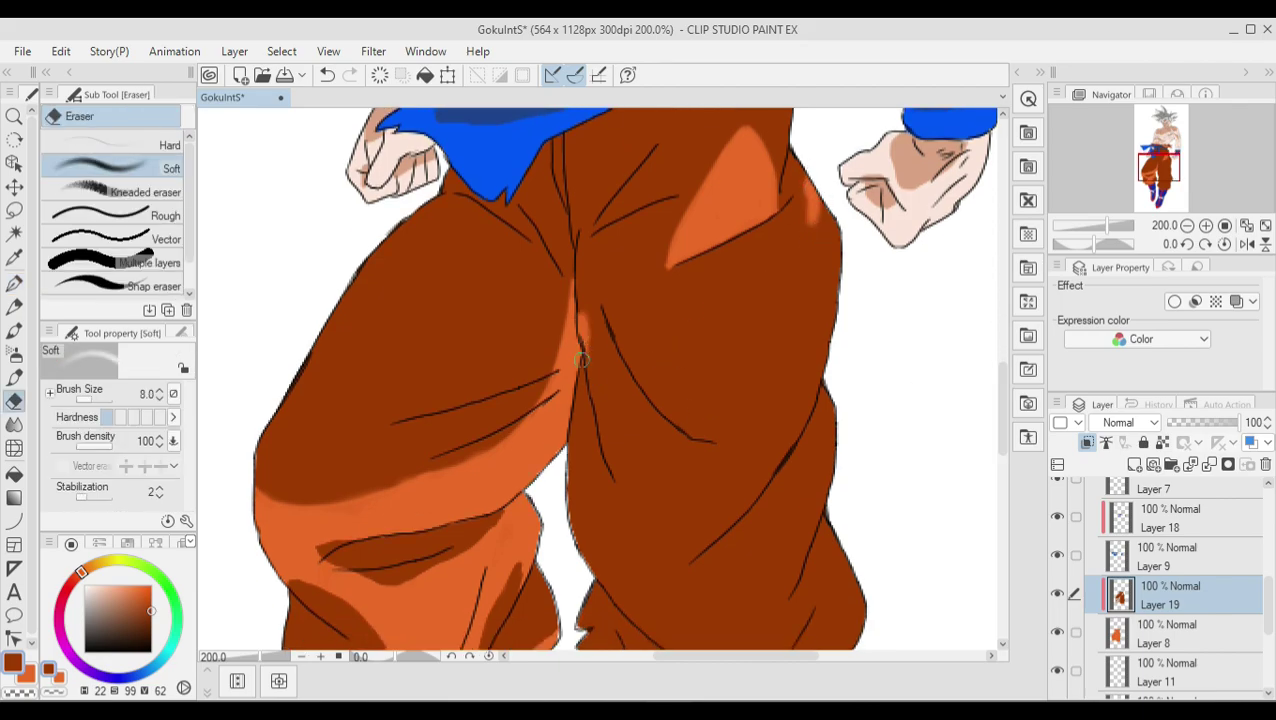
Soft-erase a light streak down the right pant leg to lighten its shading
mouse_move(581, 360)
mouse_down()
mouse_move(600, 490)
mouse_move(808, 217)
mouse_up()
key(p)
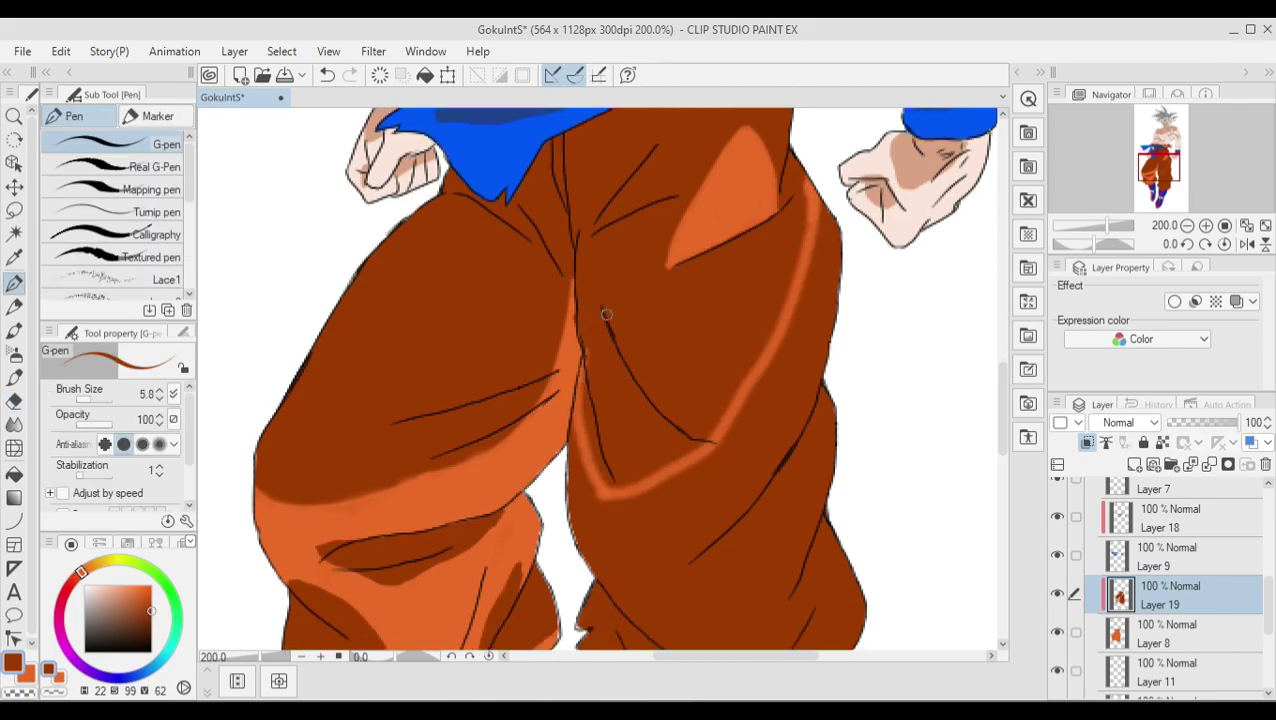
key(e)
scroll(605, 314, down, 2)
drag(825, 150, 790, 395)
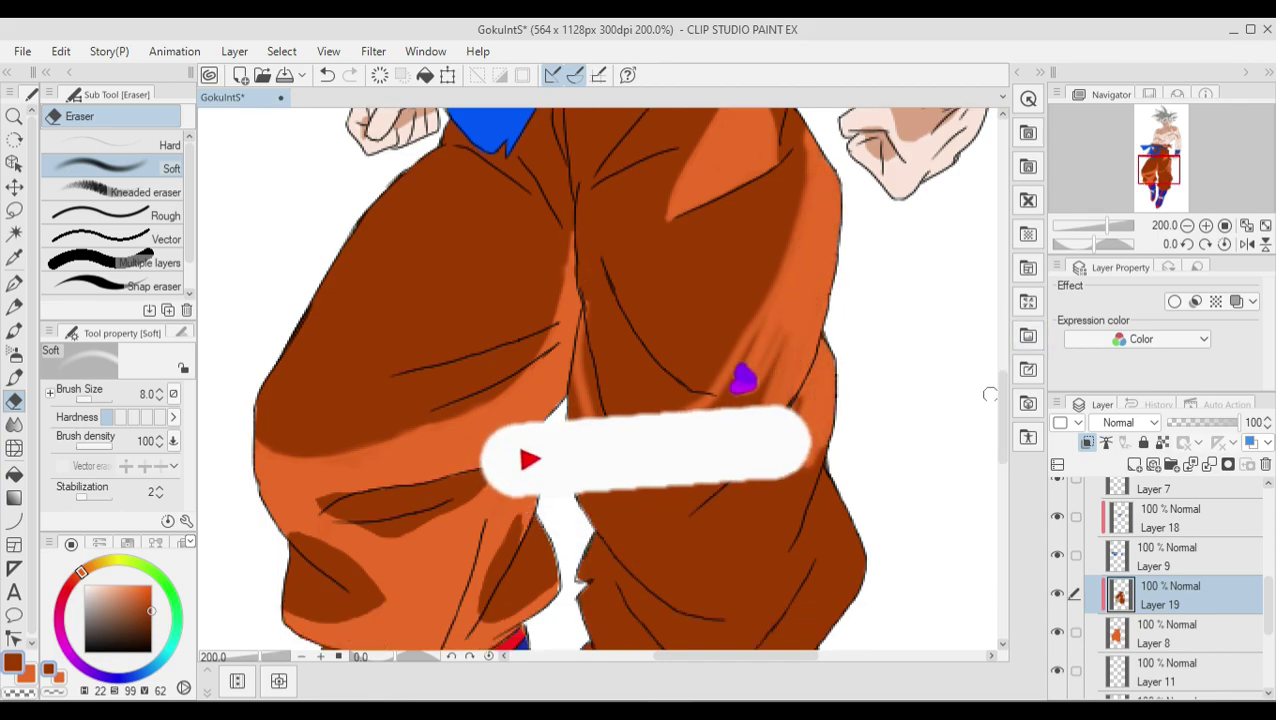
scroll(989, 394, down, 5)
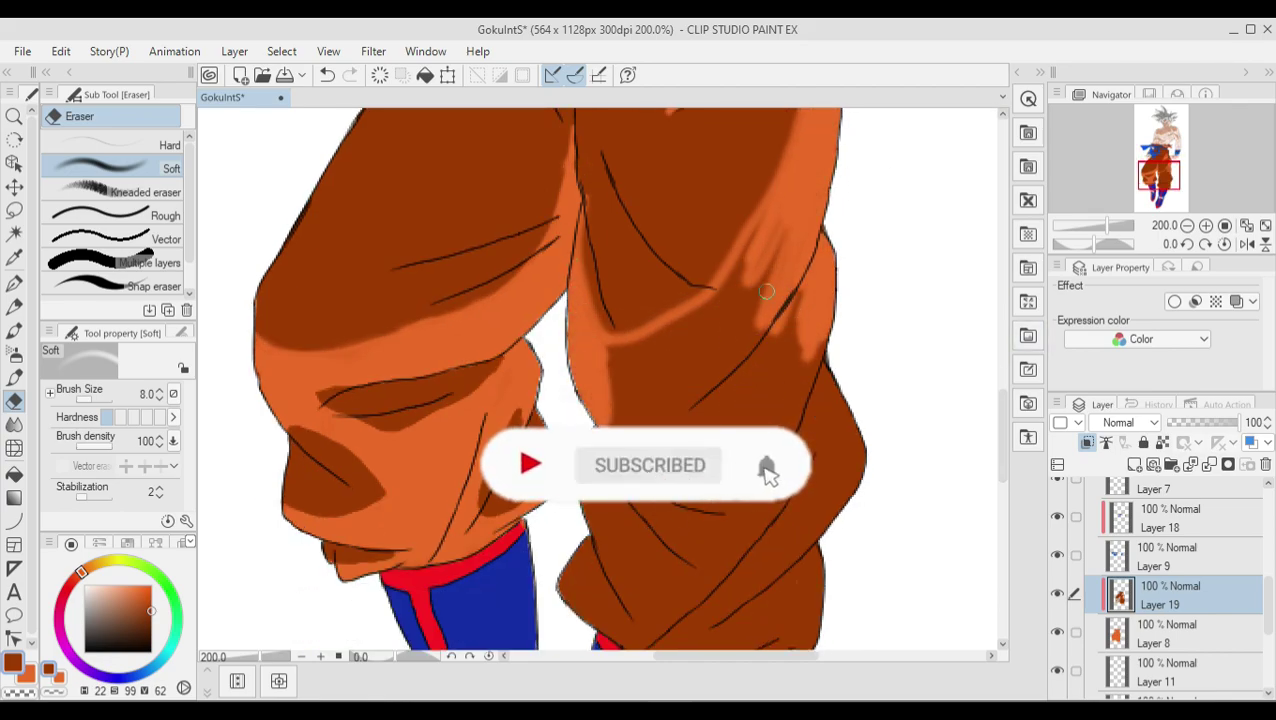
Erase the remaining dark shading from the right pant leg
drag(766, 291, 680, 370)
drag(700, 300, 620, 370)
drag(680, 340, 615, 420)
scroll(840, 220, down, 3)
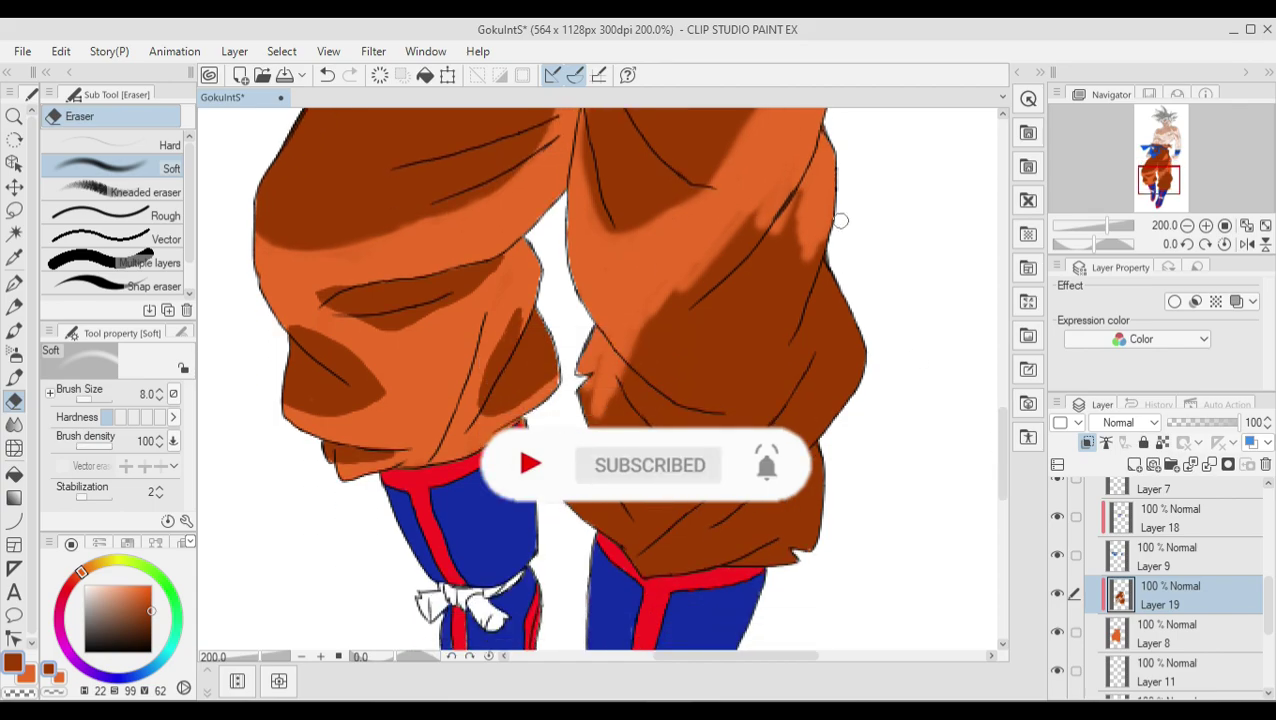
drag(840, 220, 583, 365)
mouse_move(640, 388)
mouse_down()
mouse_move(780, 300)
mouse_move(720, 540)
mouse_move(650, 540)
mouse_up()
Undo the last erase and shade the right leg's outer edge dark brown
key(p)
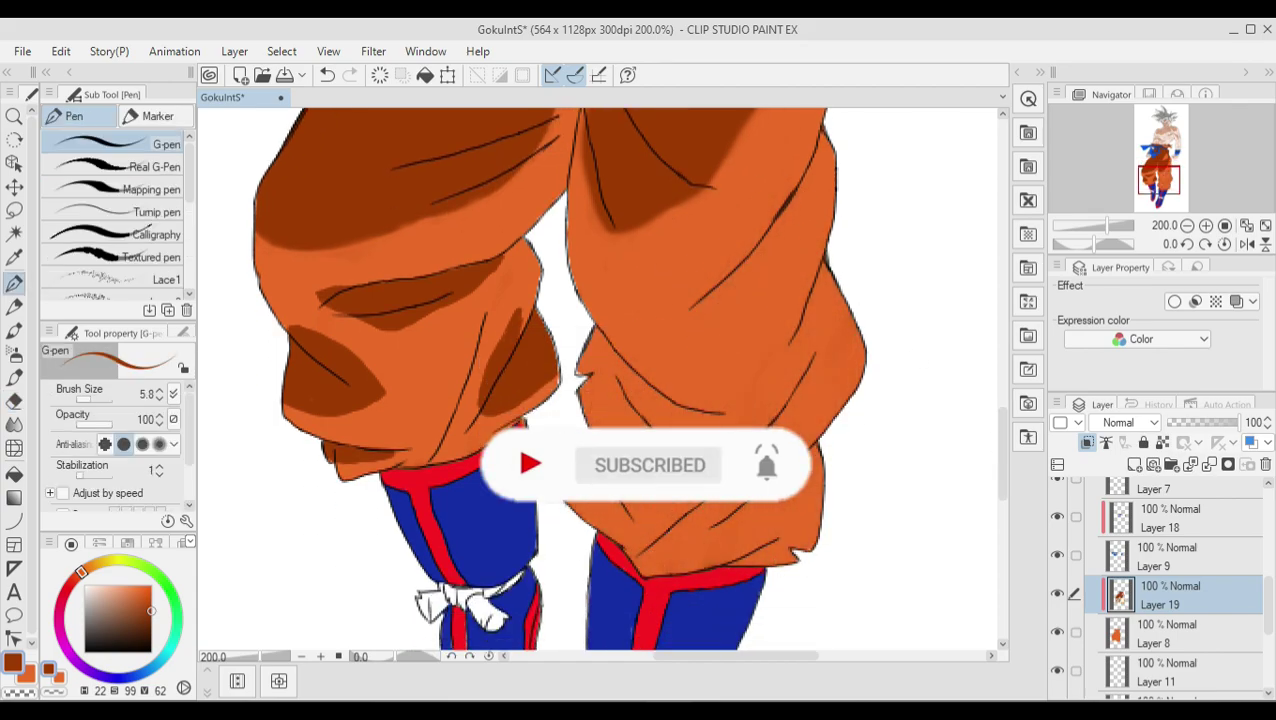
scroll(745, 479, up, 5)
key(ctrl+z)
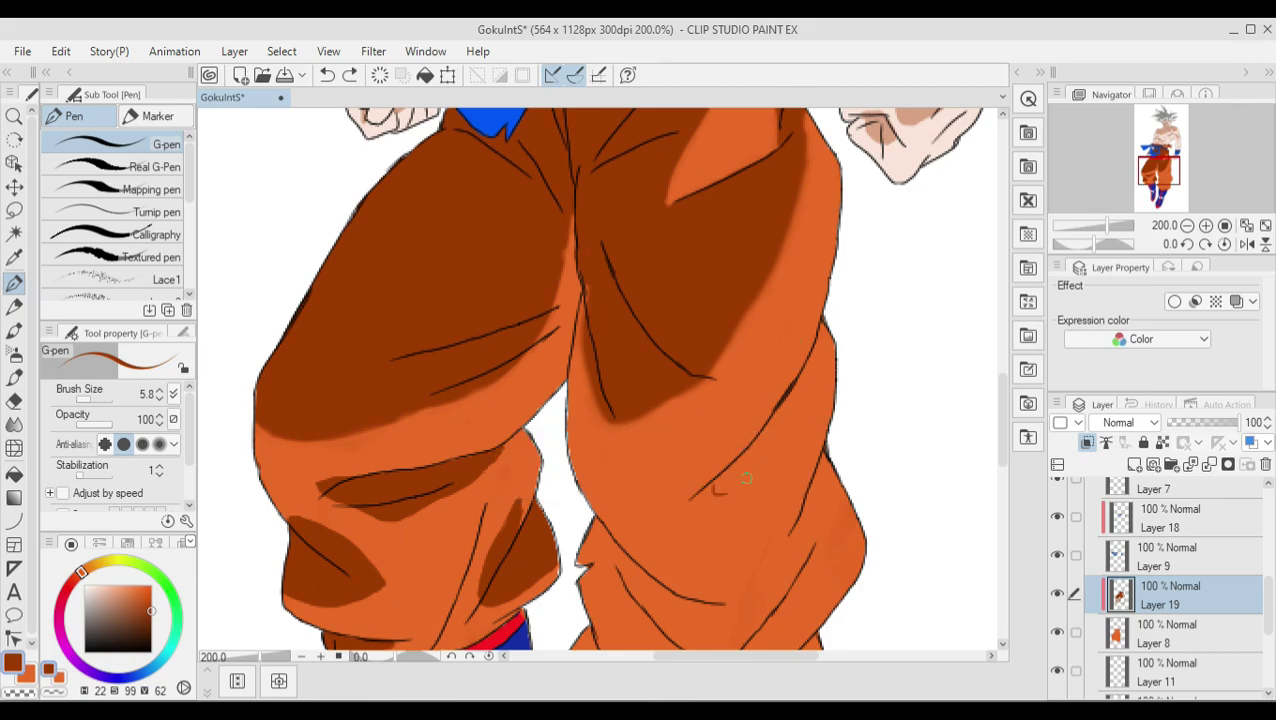
mouse_move(745, 479)
mouse_down()
mouse_move(810, 335)
mouse_move(715, 490)
mouse_move(825, 330)
mouse_move(815, 358)
mouse_up()
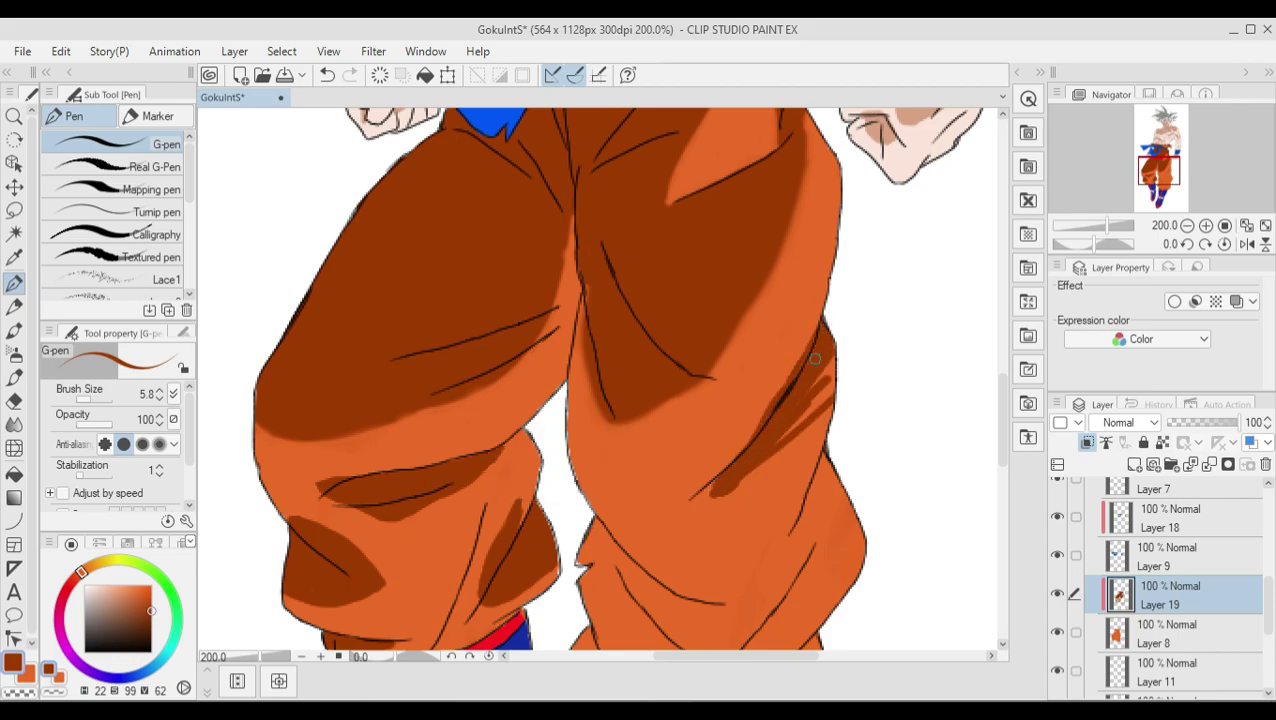
key(e)
scroll(770, 440, down, 4)
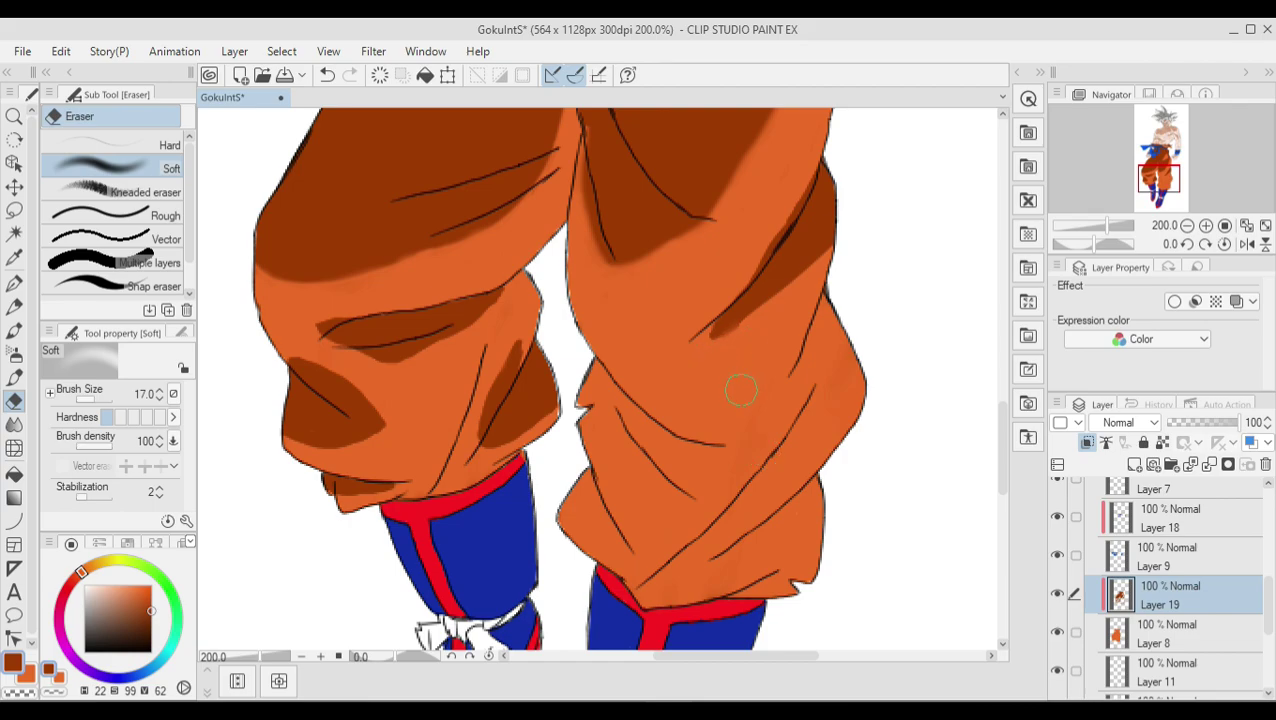
Paint a dark brown U-shaped fold on the right cuff, trimming it with the Hard eraser
key(p)
mouse_move(795, 360)
mouse_down()
mouse_move(690, 440)
mouse_move(793, 389)
mouse_up()
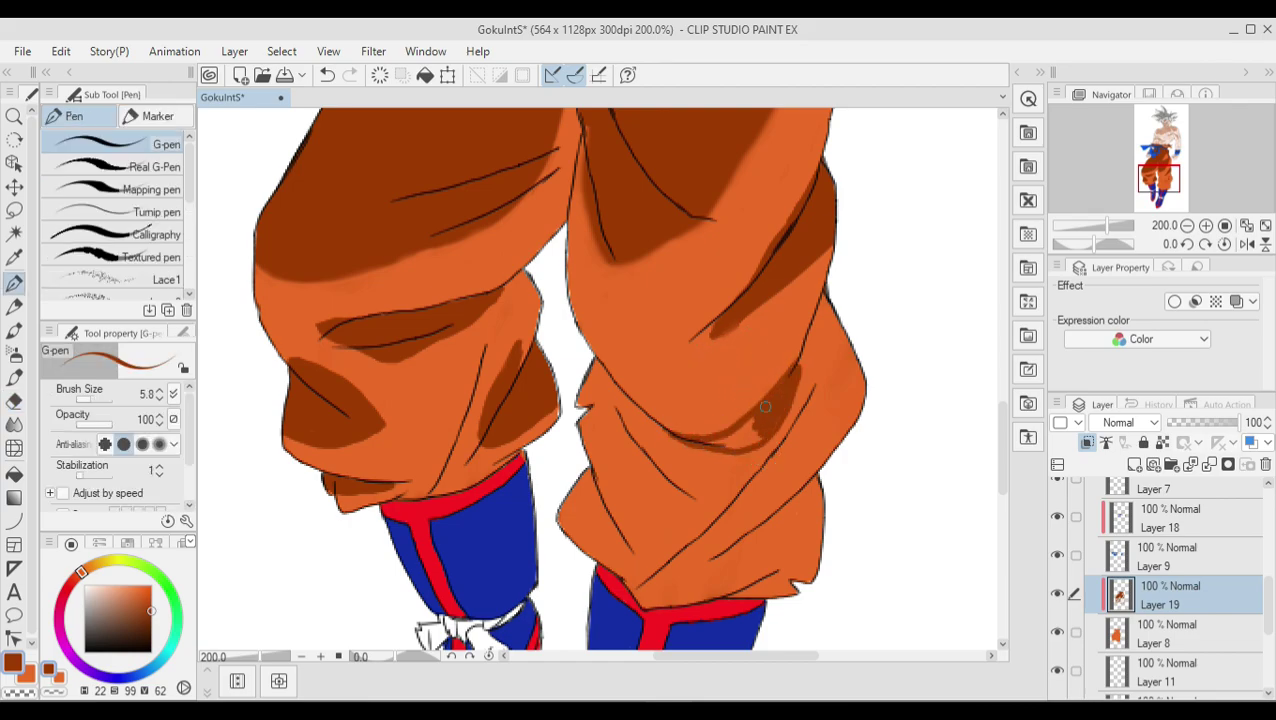
mouse_move(632, 442)
mouse_down()
mouse_move(790, 440)
mouse_move(735, 522)
mouse_move(680, 518)
mouse_up()
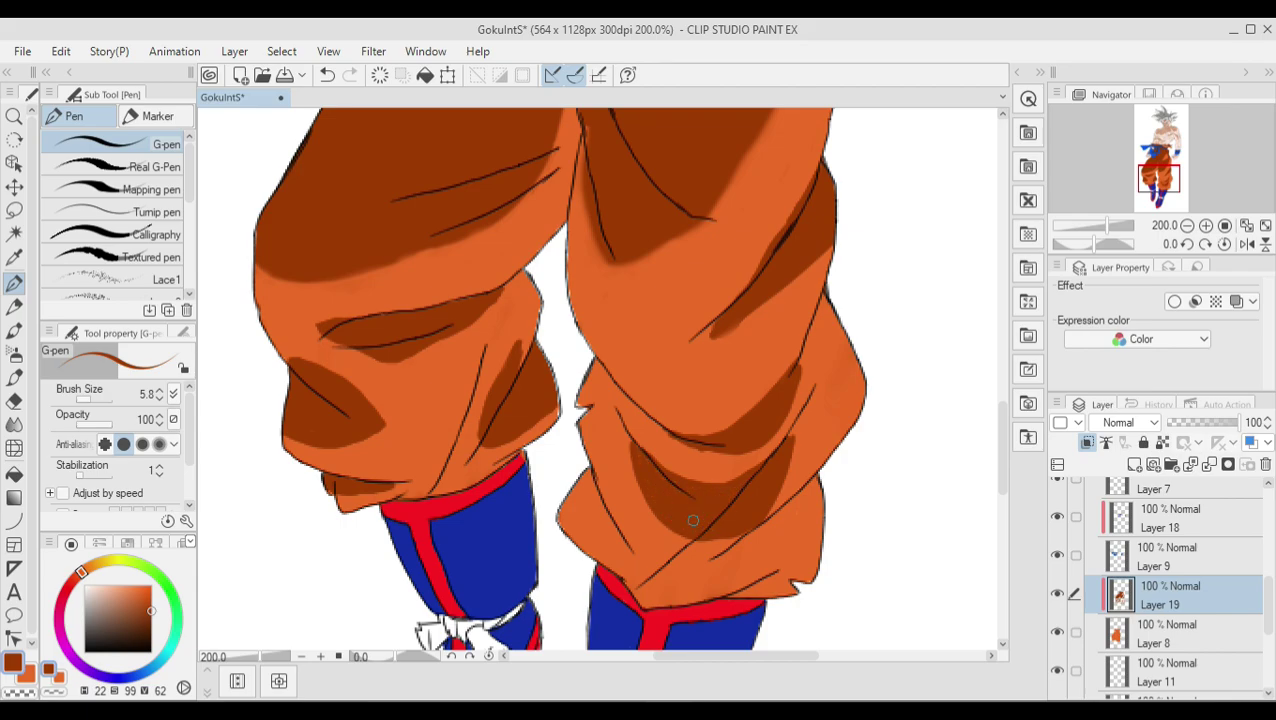
key(e)
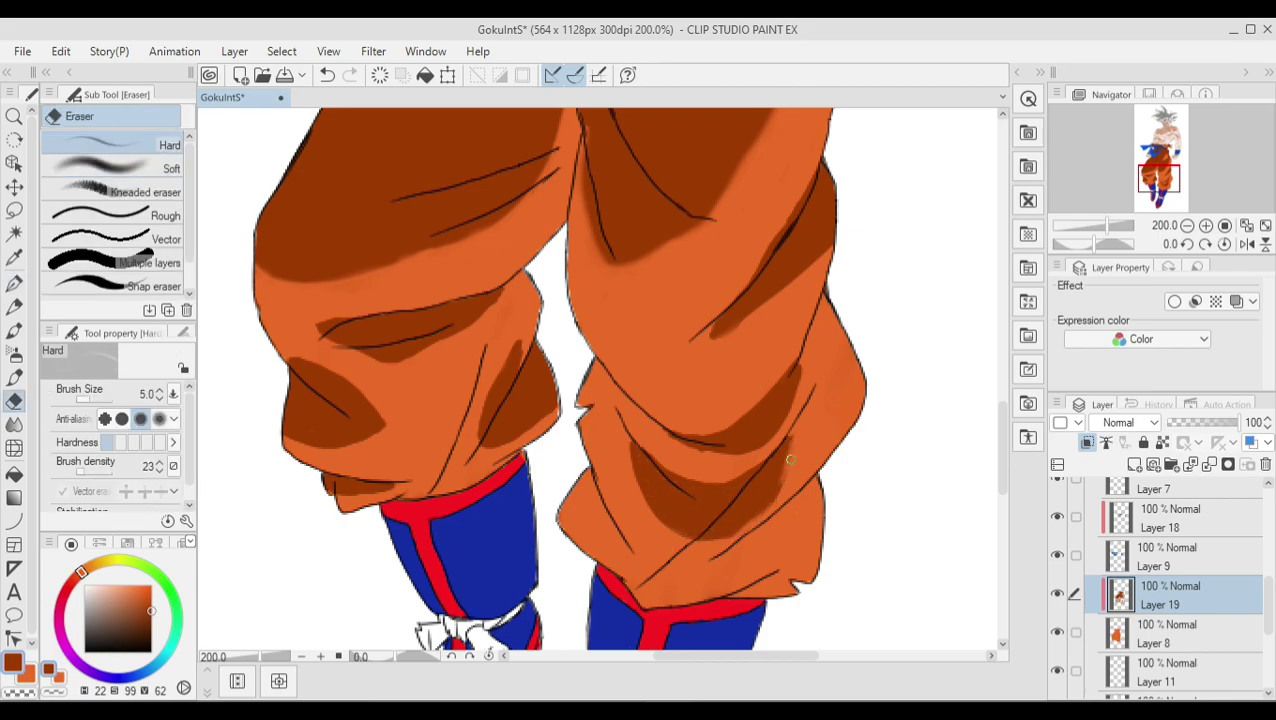
drag(786, 470, 755, 515)
key(p)
drag(567, 505, 593, 493)
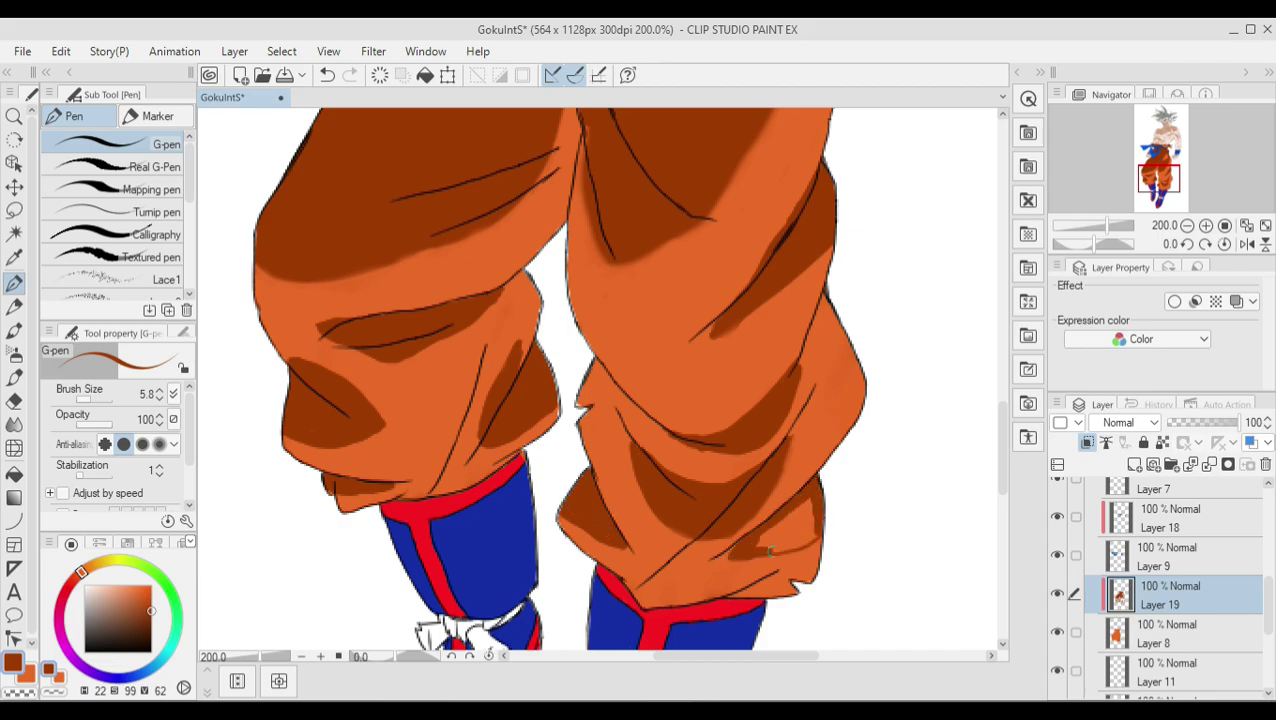
drag(769, 549, 760, 500)
scroll(1170, 580, down, 3)
Select Layer 20, eyedrop a red from the artwork, and set the G-pen size to 4.0
click(1170, 553)
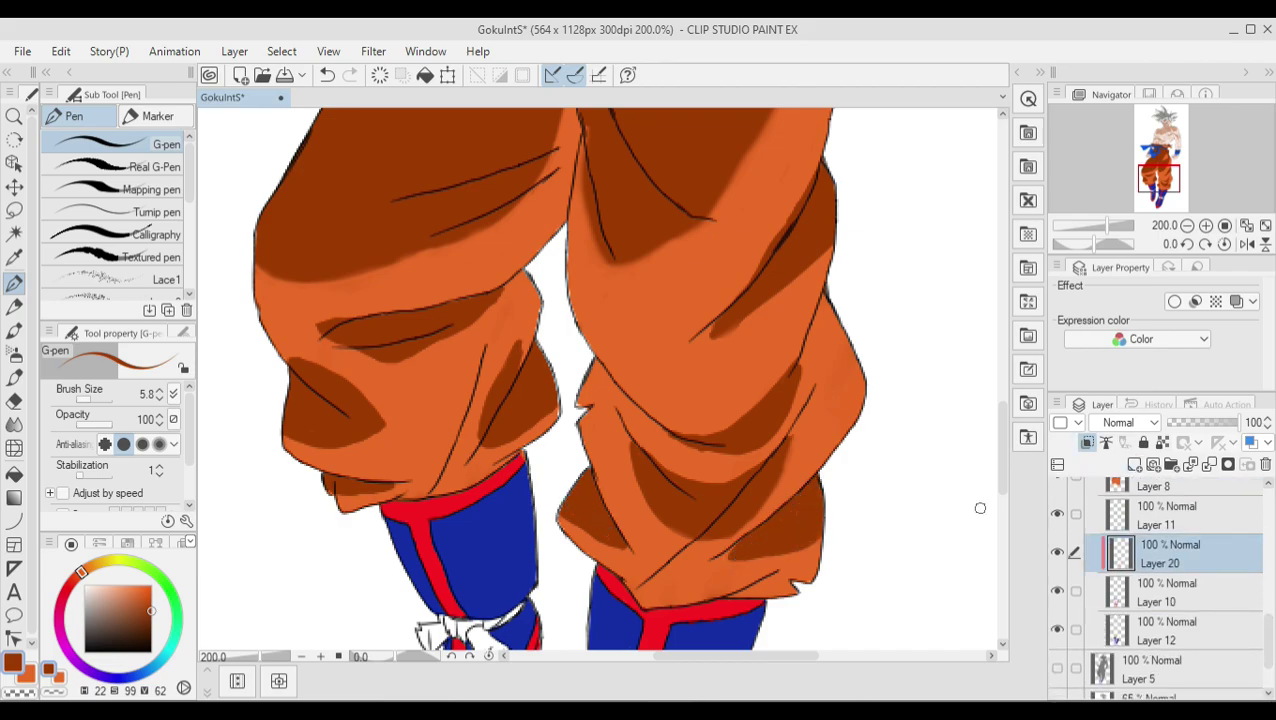
scroll(839, 536, down, 5)
alt+click(640, 460)
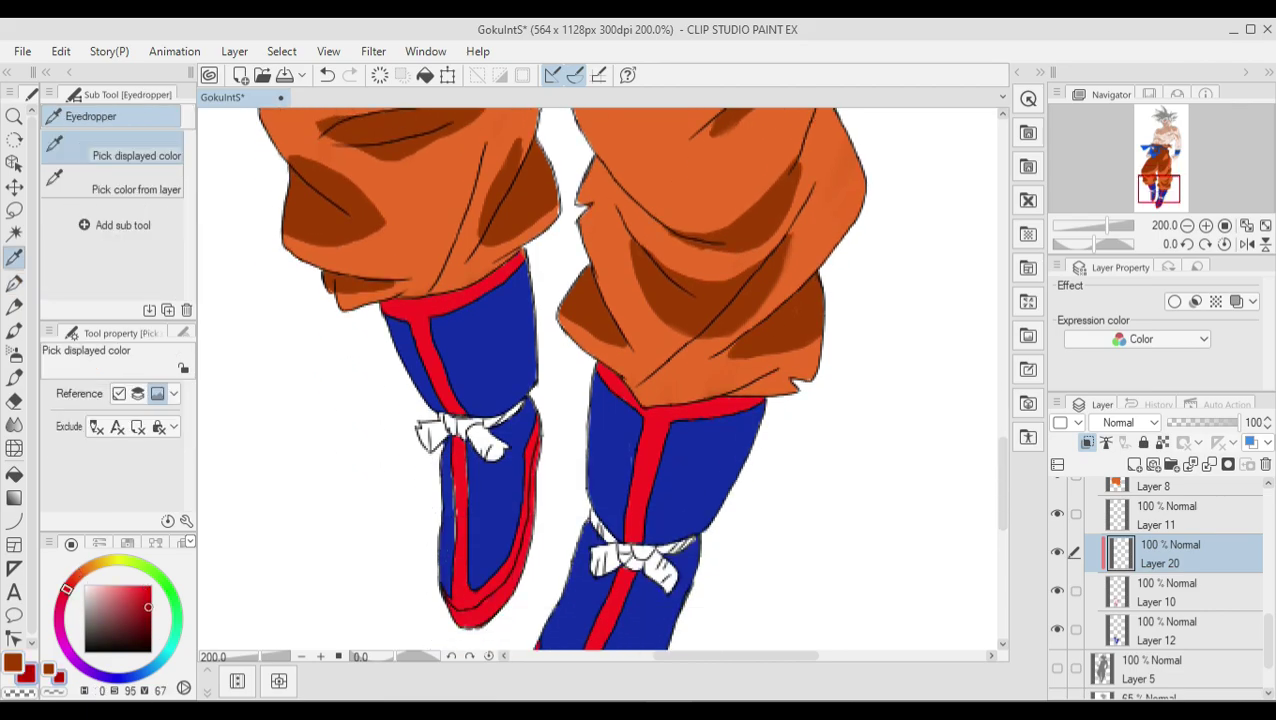
scroll(745, 402, up, 2)
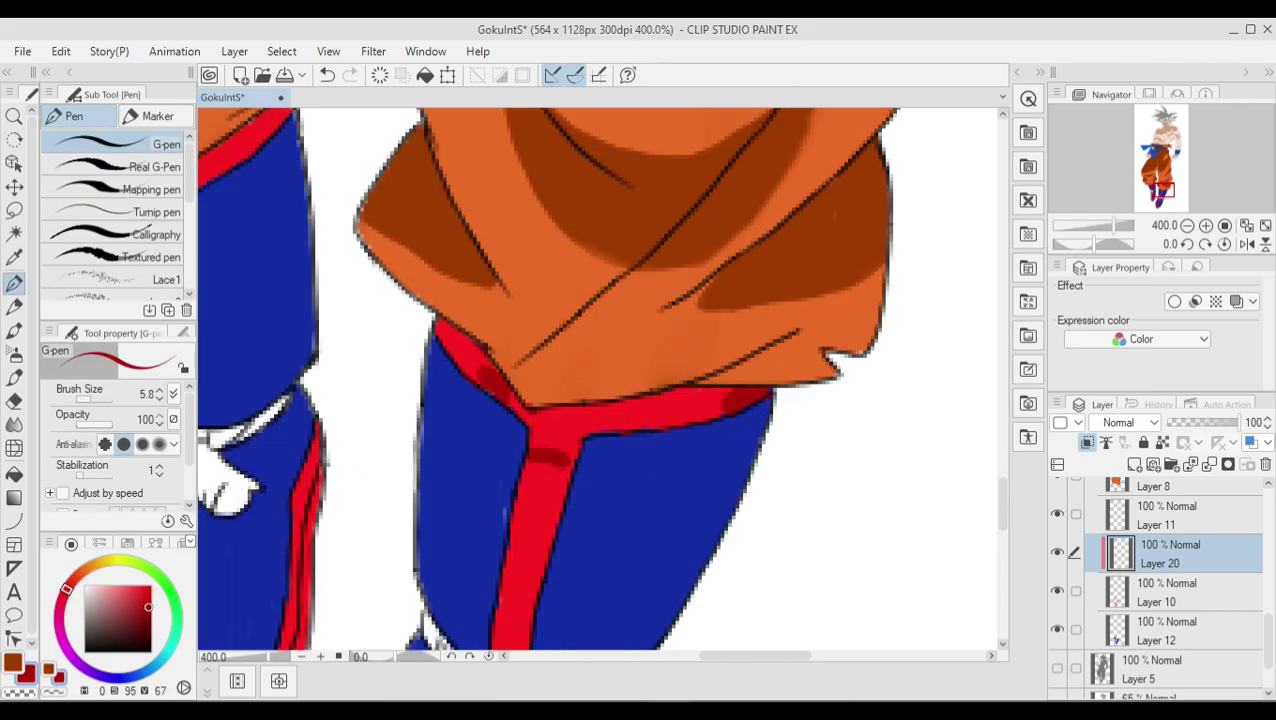
alt+click(795, 501)
ctrl+shift+click(502, 516)
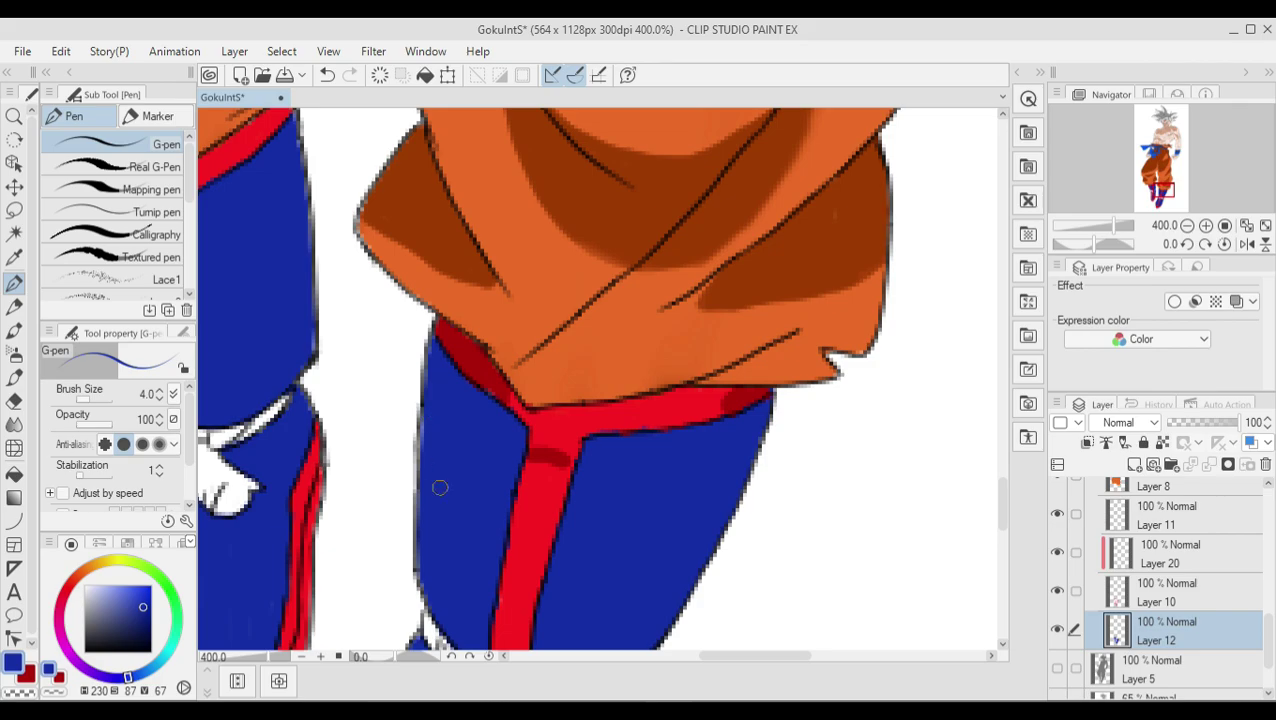
alt+click(524, 411)
ctrl+shift+click(524, 411)
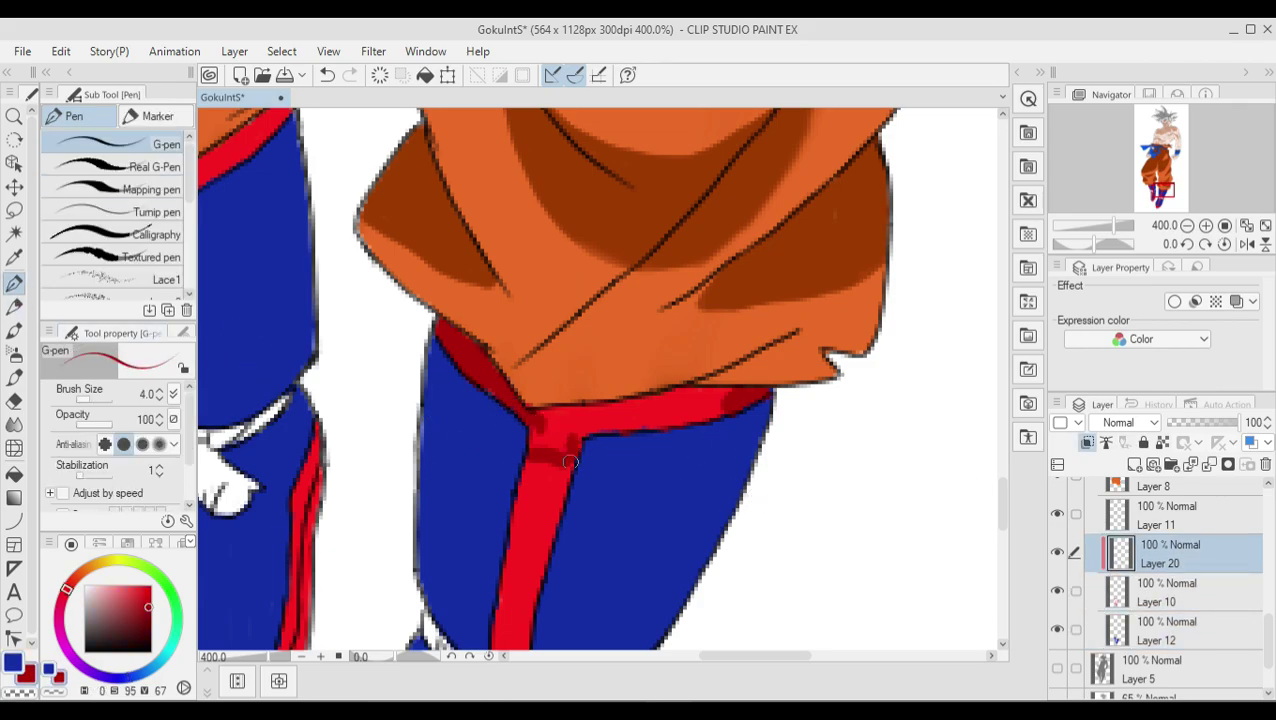
Shade the strap junction, waistband band and lower boot edge in dark red
mouse_move(569, 462)
mouse_down()
mouse_move(540, 415)
mouse_move(740, 395)
mouse_up()
drag(590, 425, 655, 410)
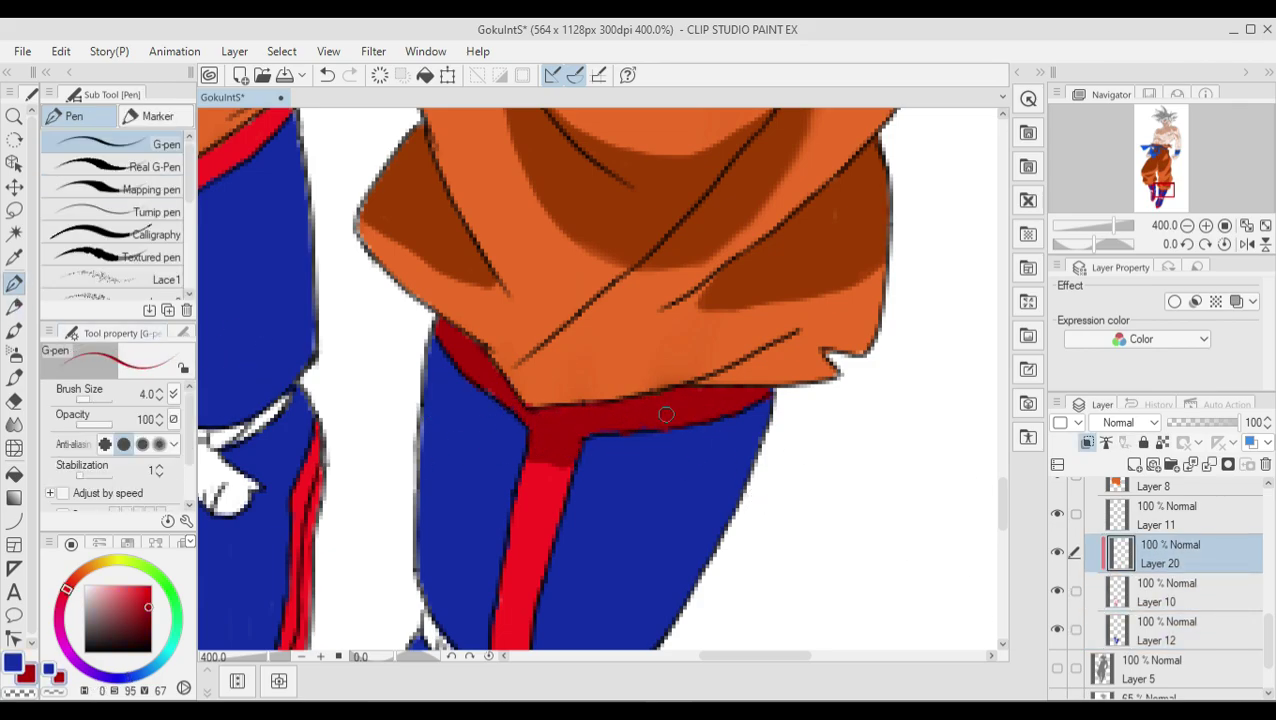
scroll(987, 517, down, 5)
mouse_move(505, 312)
mouse_down()
mouse_move(430, 425)
mouse_move(470, 389)
mouse_up()
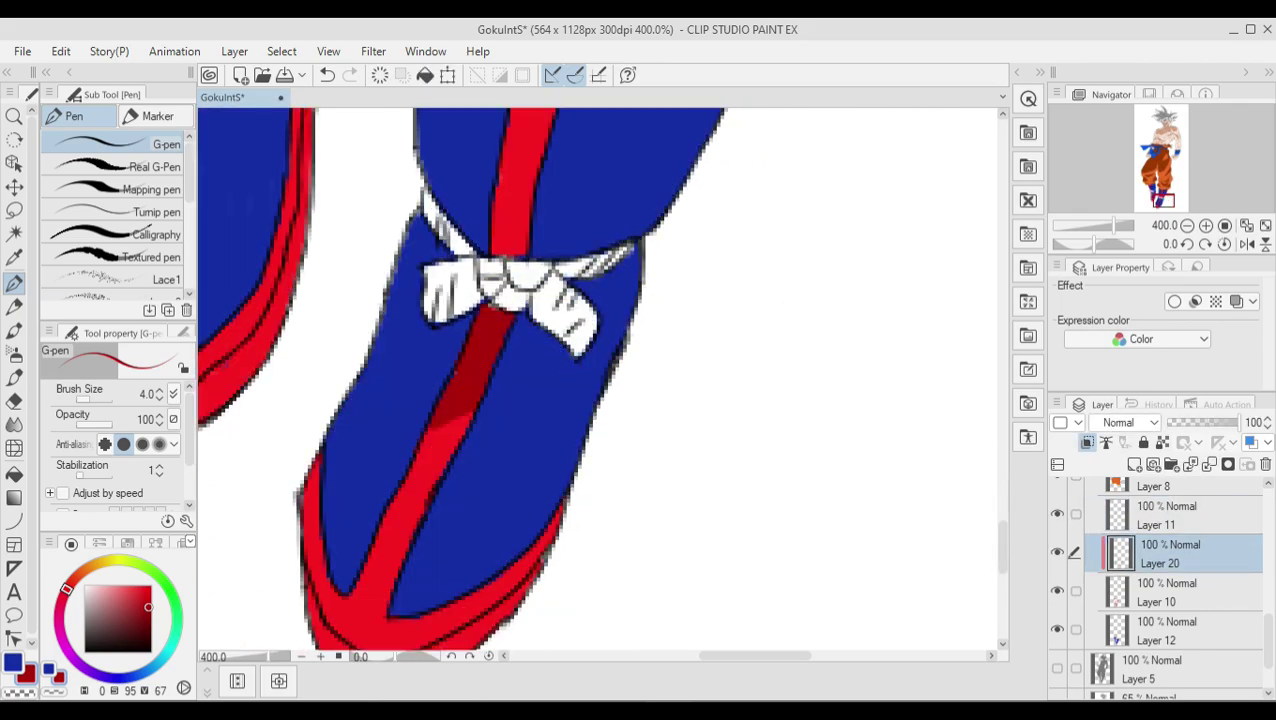
scroll(537, 370, down, 3)
drag(318, 430, 365, 490)
mouse_move(537, 370)
mouse_down()
mouse_move(430, 470)
mouse_move(370, 490)
mouse_move(345, 470)
mouse_up()
Shade the other boot's stripe and the top of the red waistband band in dark red
scroll(400, 450, left, 5)
scroll(600, 400, up, 5)
drag(500, 525, 535, 560)
mouse_move(676, 200)
mouse_down()
mouse_move(665, 380)
mouse_move(620, 500)
mouse_move(552, 556)
mouse_up()
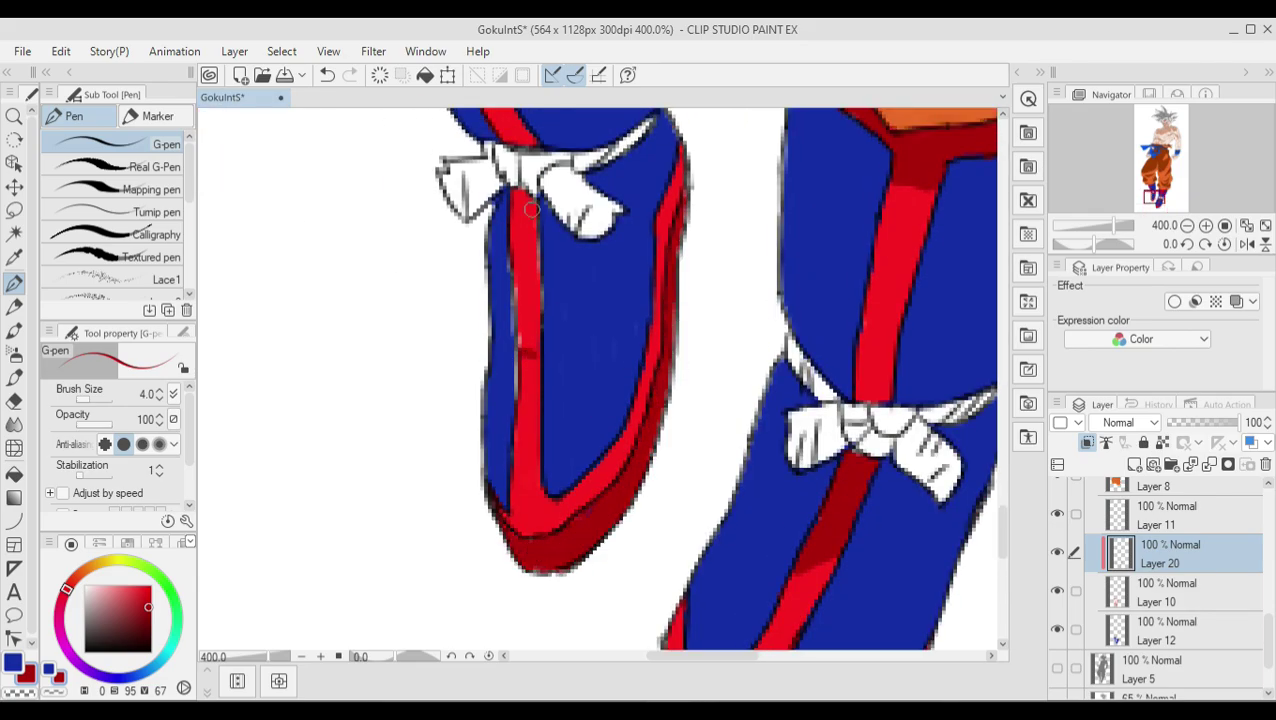
drag(531, 208, 525, 340)
scroll(635, 358, up, 4)
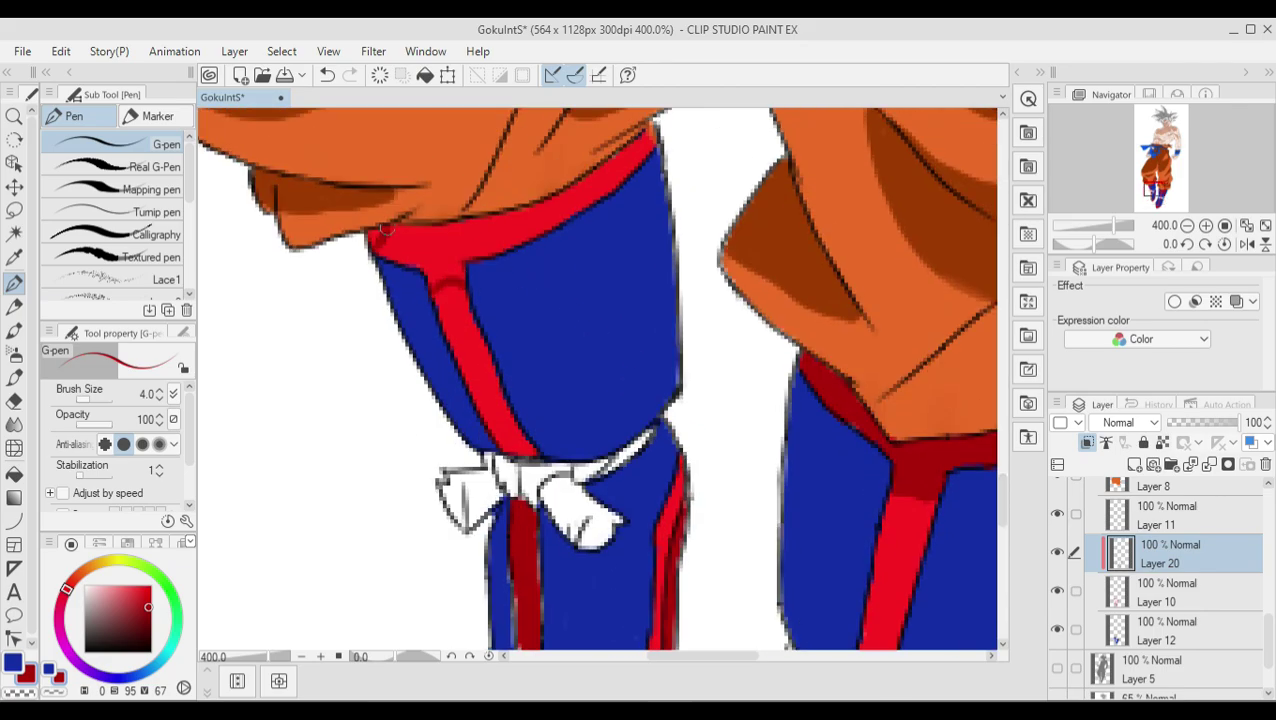
mouse_move(386, 230)
mouse_down()
mouse_move(425, 272)
mouse_move(440, 240)
mouse_up()
mouse_move(645, 145)
mouse_down()
mouse_move(560, 210)
mouse_move(441, 226)
mouse_move(580, 205)
mouse_up()
key(ctrl+shift+n)
Pick a dark blue and shade the left boot's edge, top and body
alt+click(500, 275)
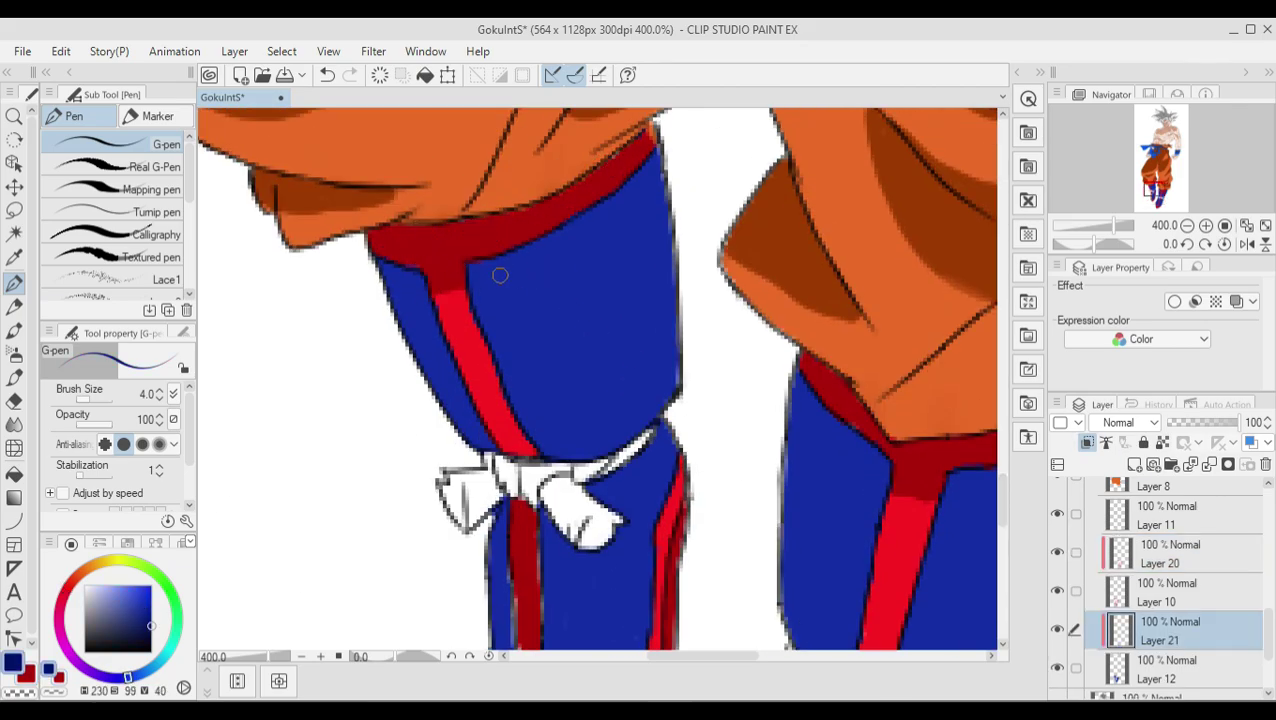
drag(415, 305, 407, 292)
drag(668, 238, 470, 268)
key(e)
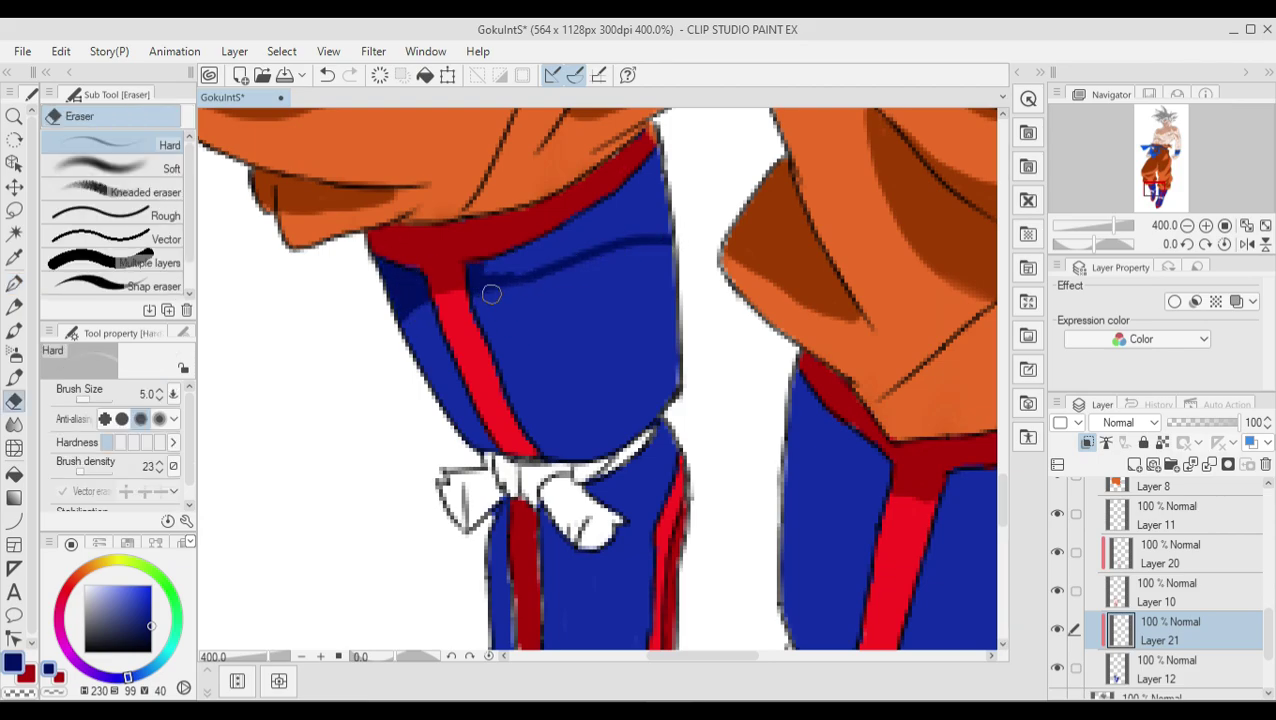
key(p)
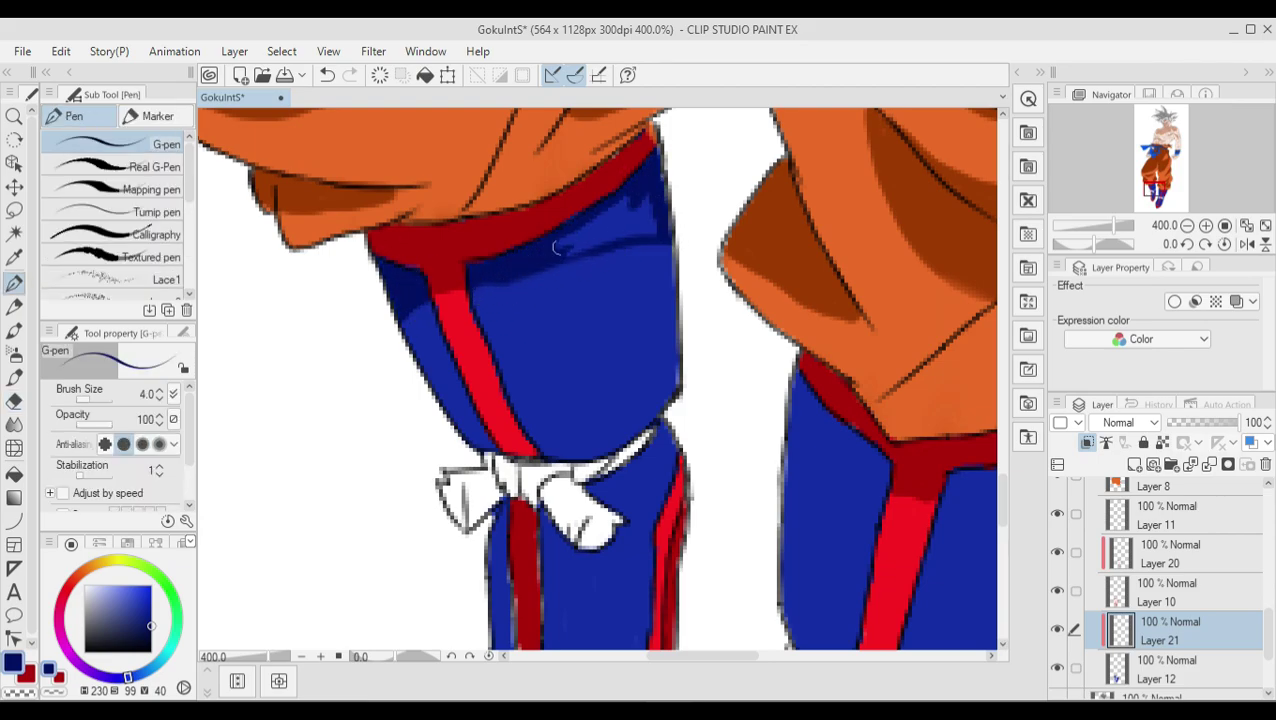
drag(596, 240, 636, 232)
scroll(523, 311, down, 2)
scroll(523, 311, down, 5)
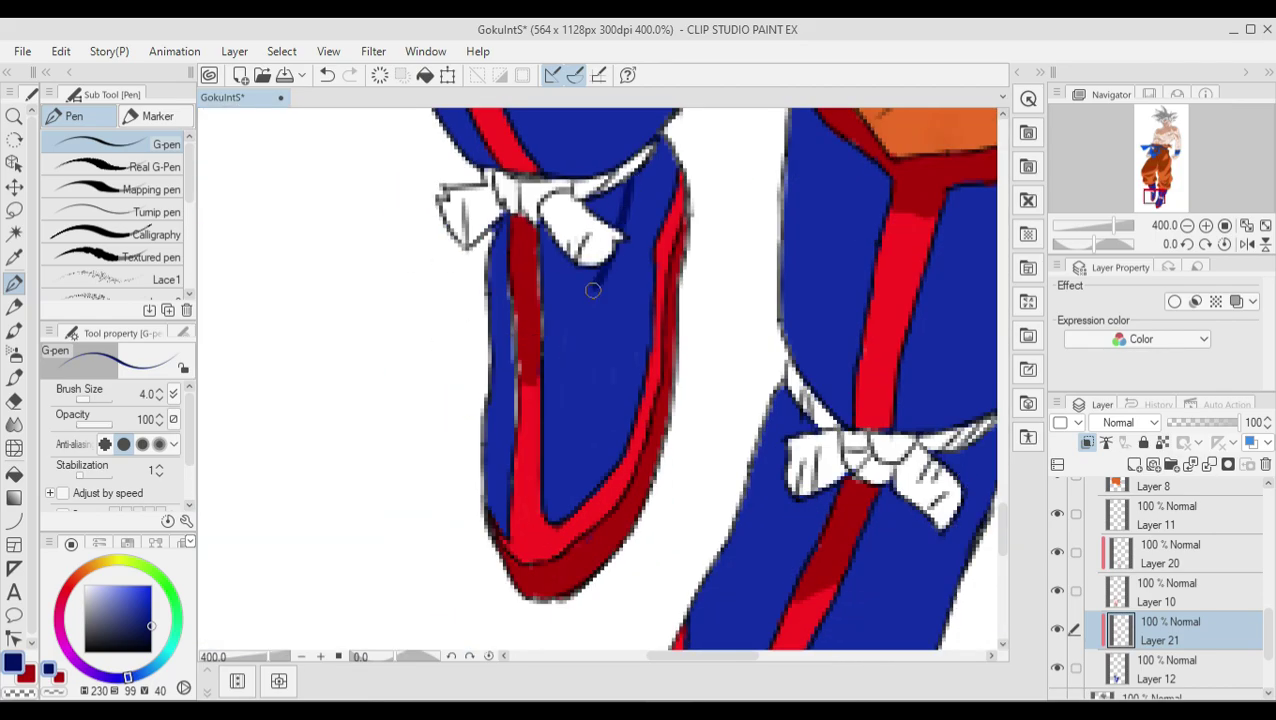
mouse_move(600, 290)
mouse_down()
mouse_move(550, 340)
mouse_move(555, 230)
mouse_up()
drag(610, 190, 560, 330)
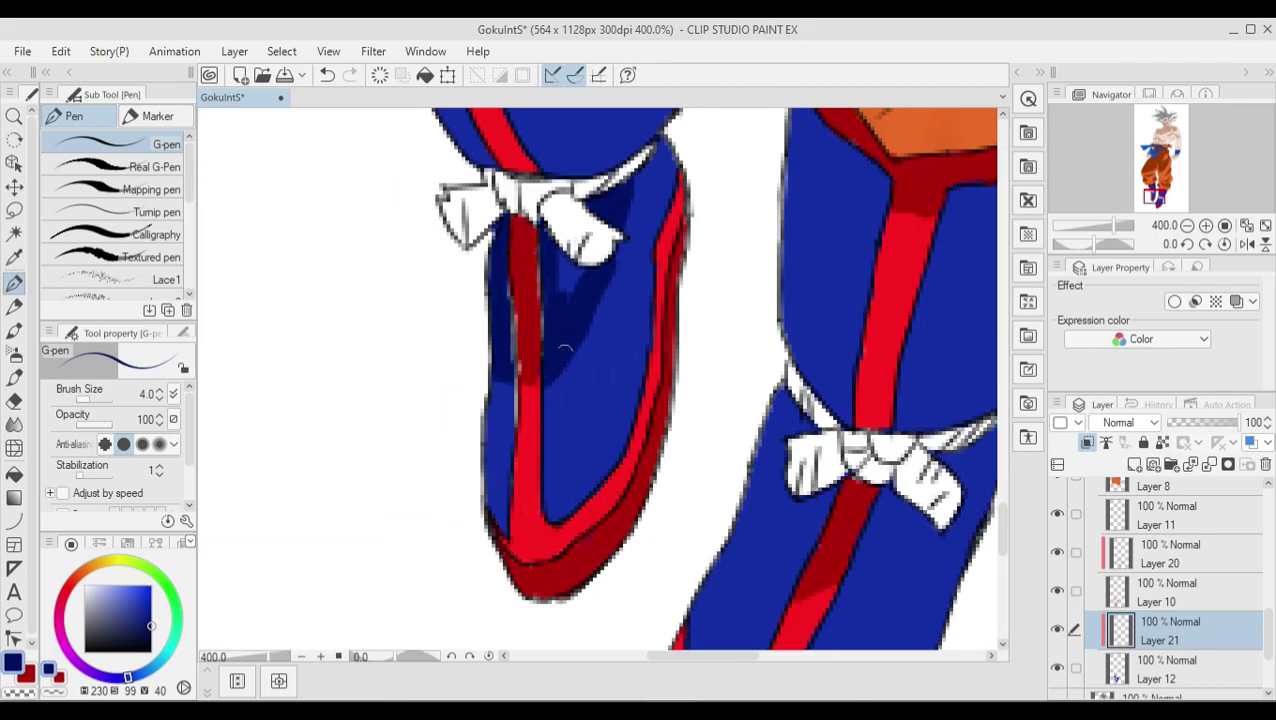
drag(580, 250, 560, 295)
Shade the right boot's top and upper-right corner in dark blue toward the red stripe
scroll(560, 300, right, 7)
drag(505, 182, 805, 292)
mouse_move(848, 150)
mouse_down()
mouse_move(805, 272)
mouse_move(792, 262)
mouse_up()
mouse_move(820, 165)
mouse_down()
mouse_move(760, 242)
mouse_move(665, 200)
mouse_up()
drag(775, 191, 687, 191)
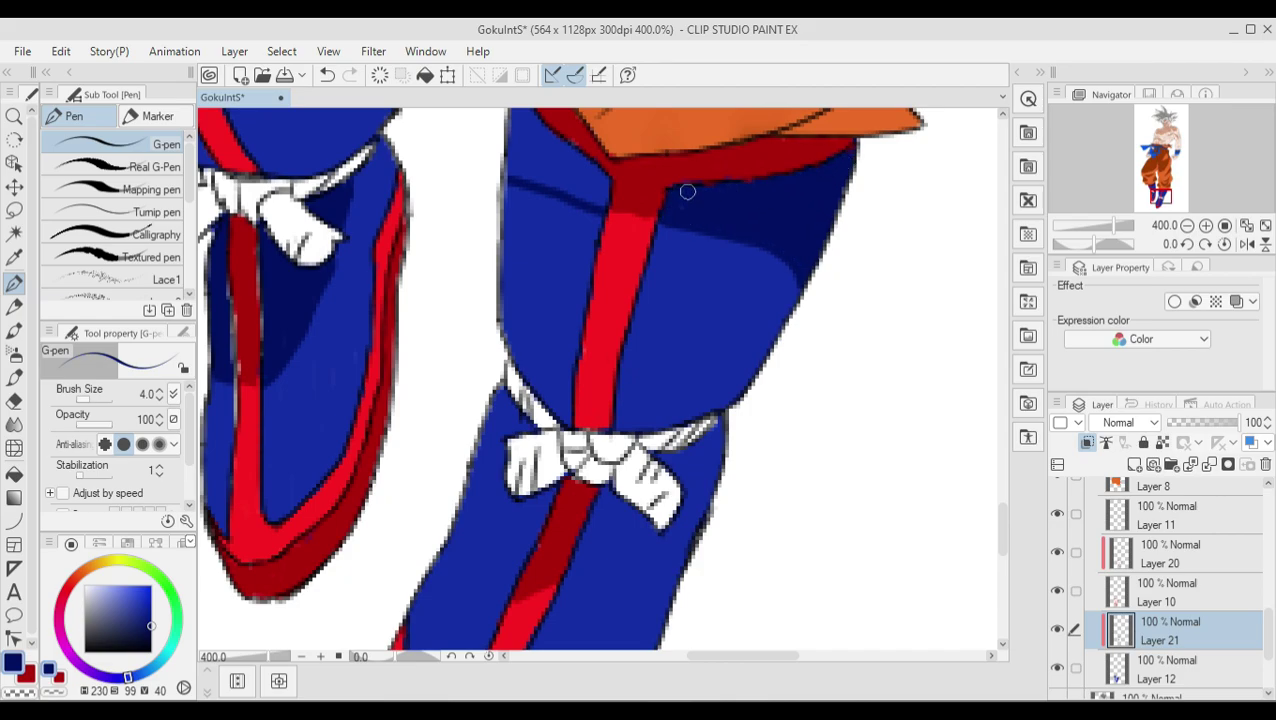
scroll(992, 491, up, 5)
Shade the boot on both sides of the red stripe, undoing one stray stroke
mouse_move(505, 292)
mouse_down()
mouse_move(600, 385)
mouse_move(558, 390)
mouse_move(539, 376)
mouse_up()
scroll(539, 376, down, 9)
mouse_move(482, 427)
mouse_down()
mouse_move(507, 424)
mouse_move(460, 425)
mouse_up()
key(ctrl+z)
drag(690, 280, 562, 408)
drag(640, 330, 565, 395)
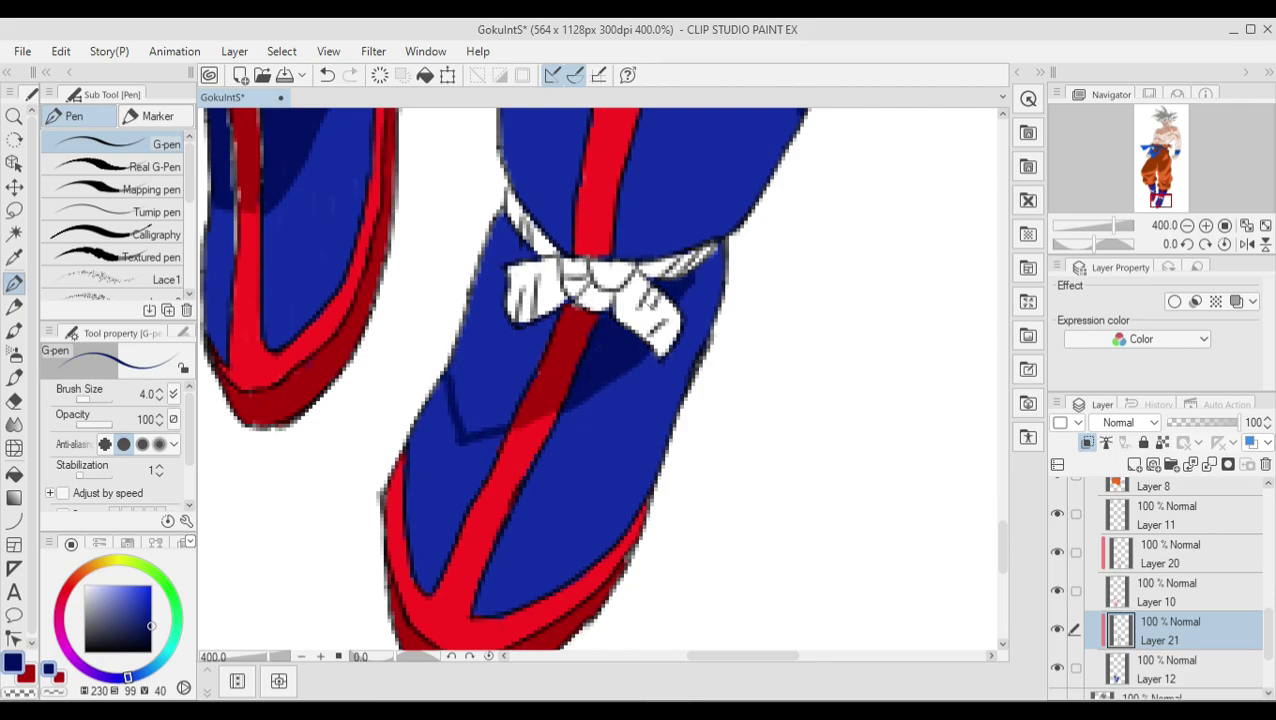
drag(525, 215, 476, 340)
mouse_move(540, 235)
mouse_down()
mouse_move(458, 343)
mouse_move(540, 300)
mouse_up()
drag(540, 360, 462, 430)
drag(462, 325, 480, 398)
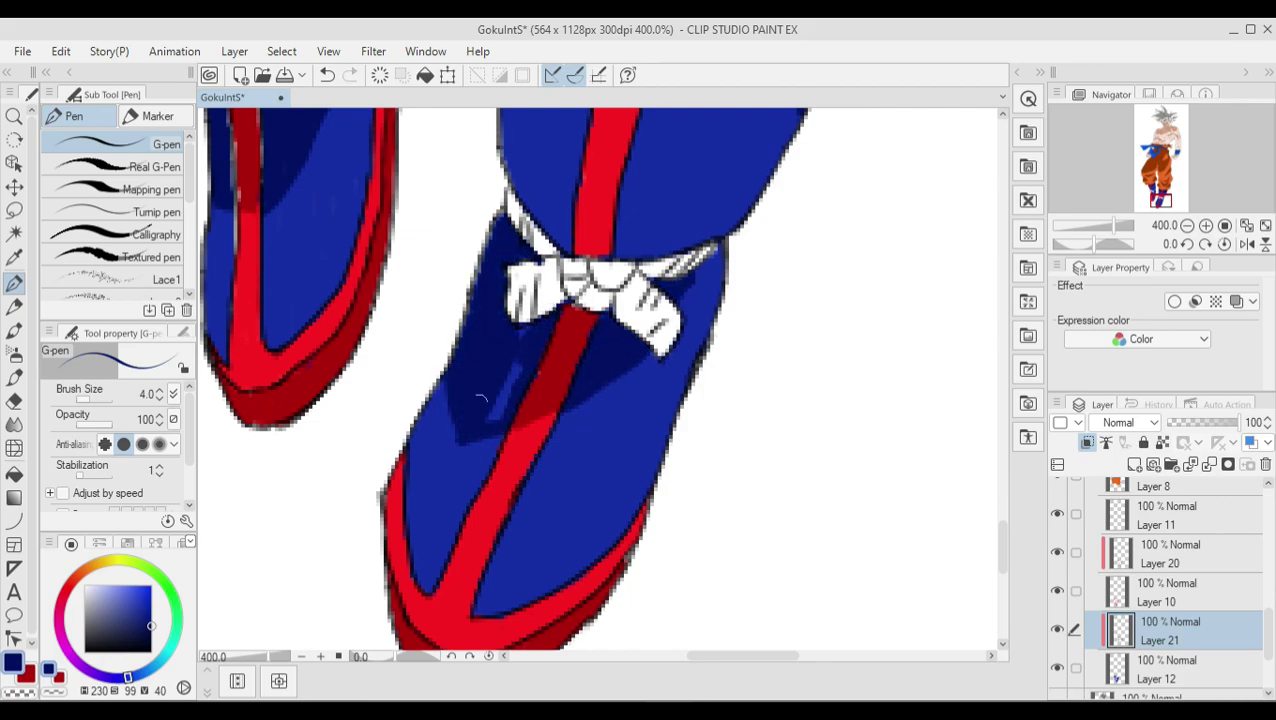
key(ctrl+shift+n)
Shade the top of the white boot tie in grey, then zoom out to see the whole legs
key(x)
key(p)
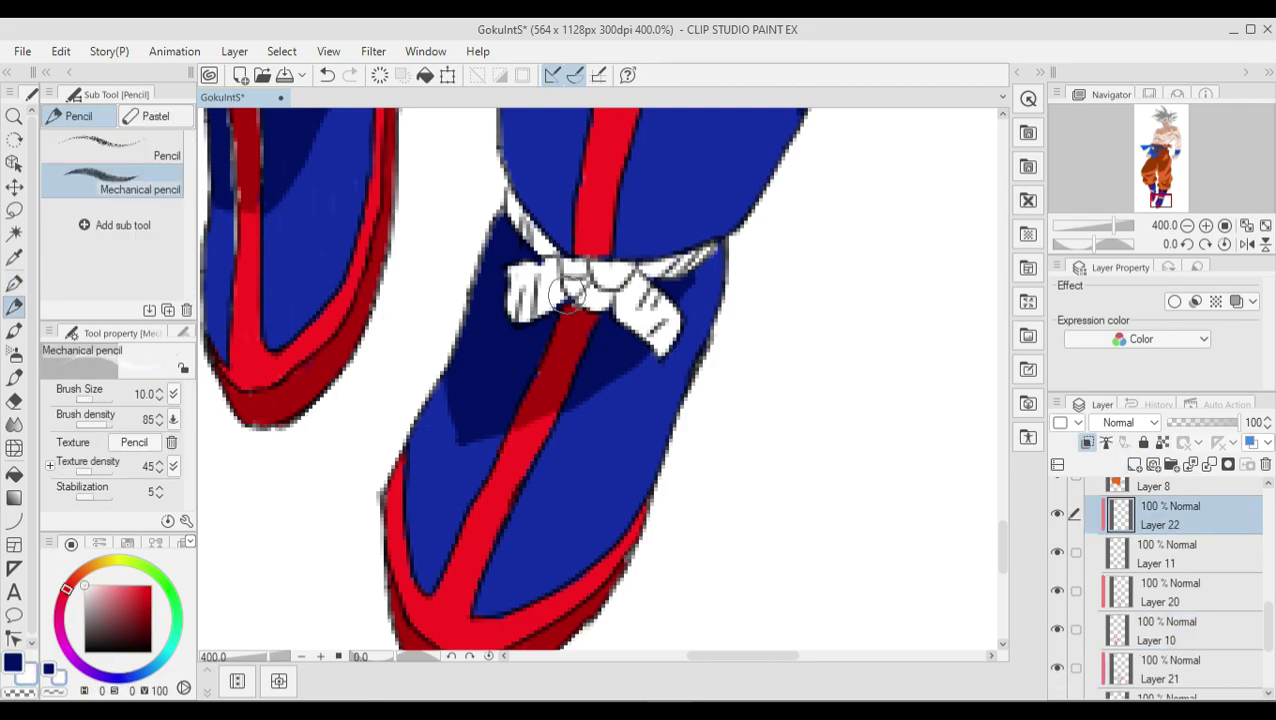
key(p)
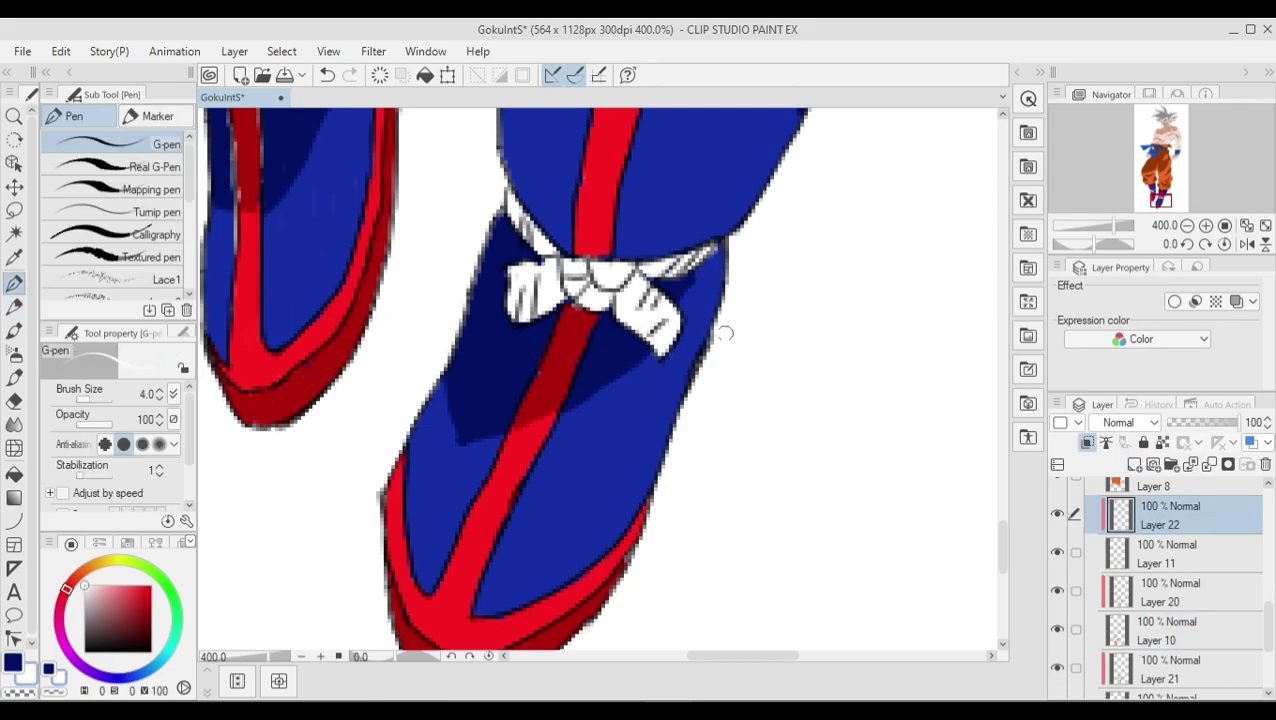
key(ctrl+z)
scroll(751, 441, up, 3)
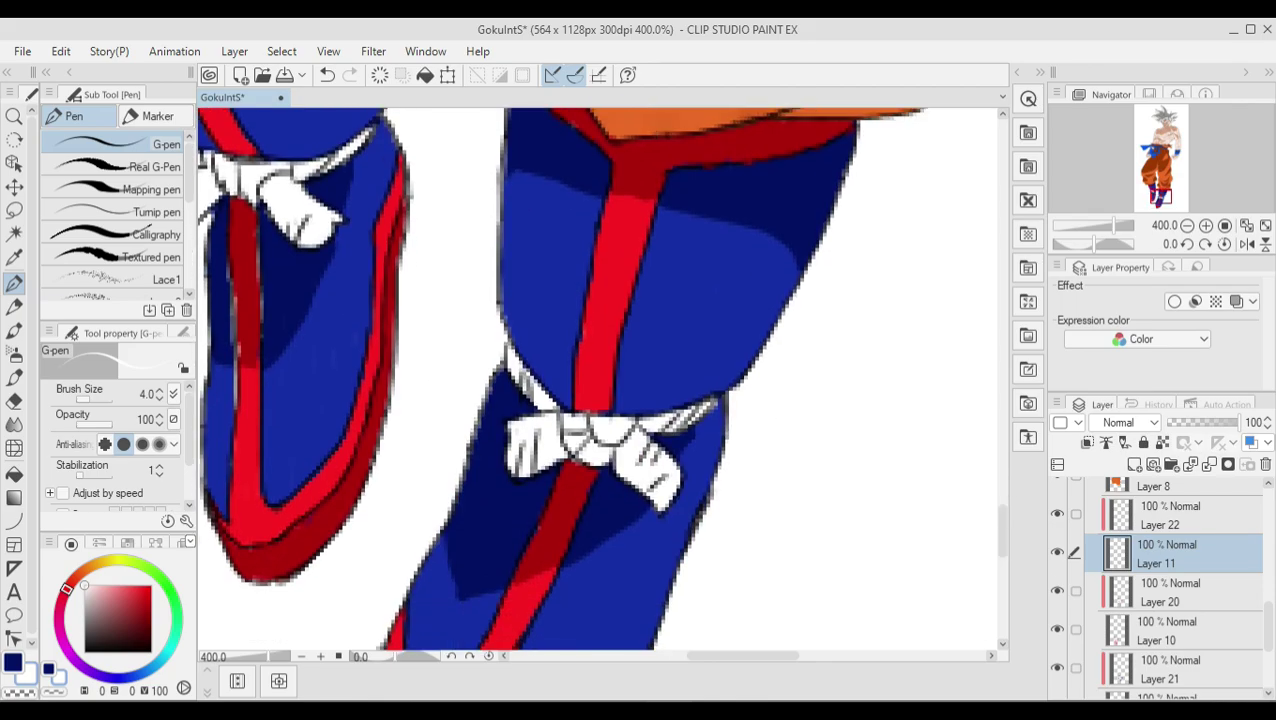
key(ctrl+y)
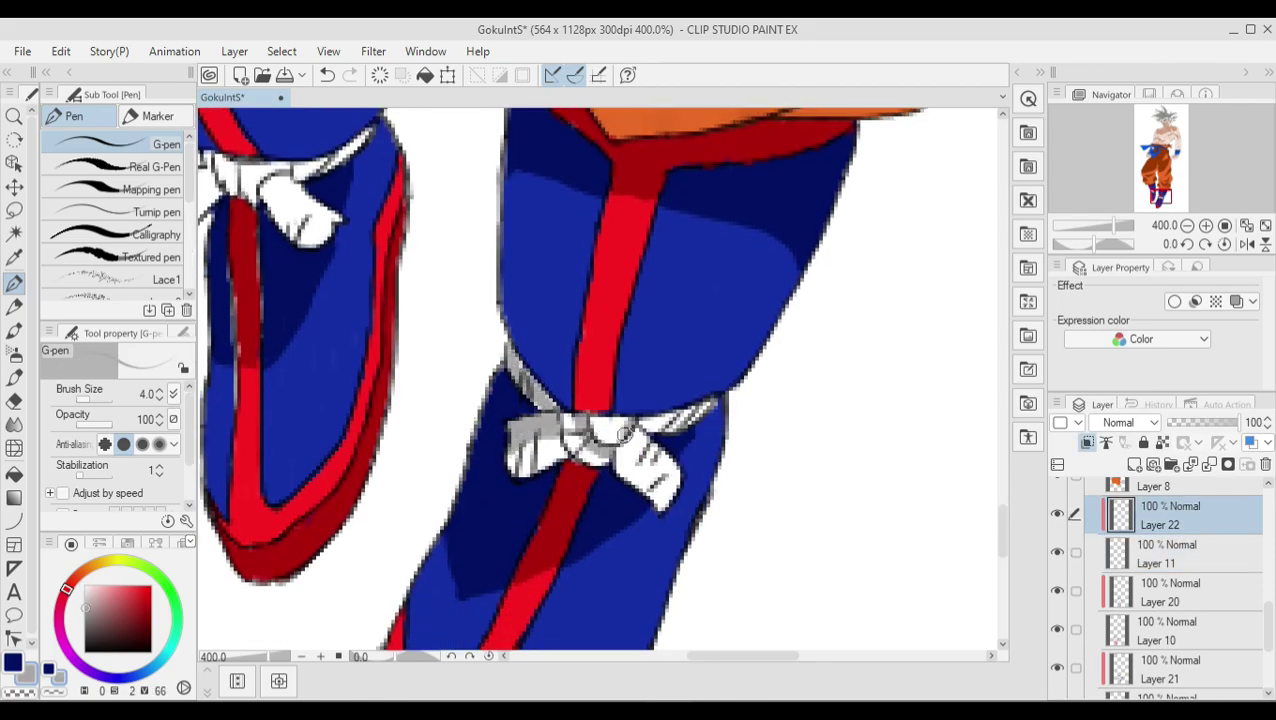
scroll(660, 440, left, 5)
scroll(600, 380, up, 5)
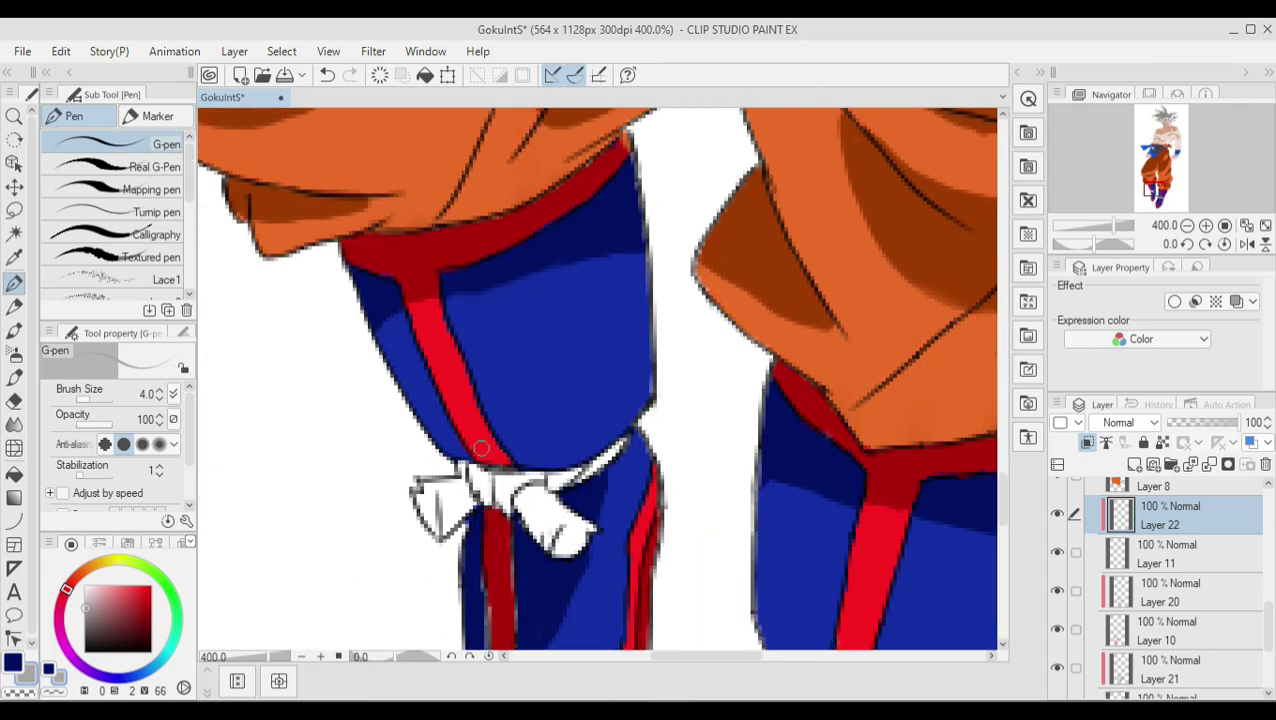
drag(583, 465, 465, 476)
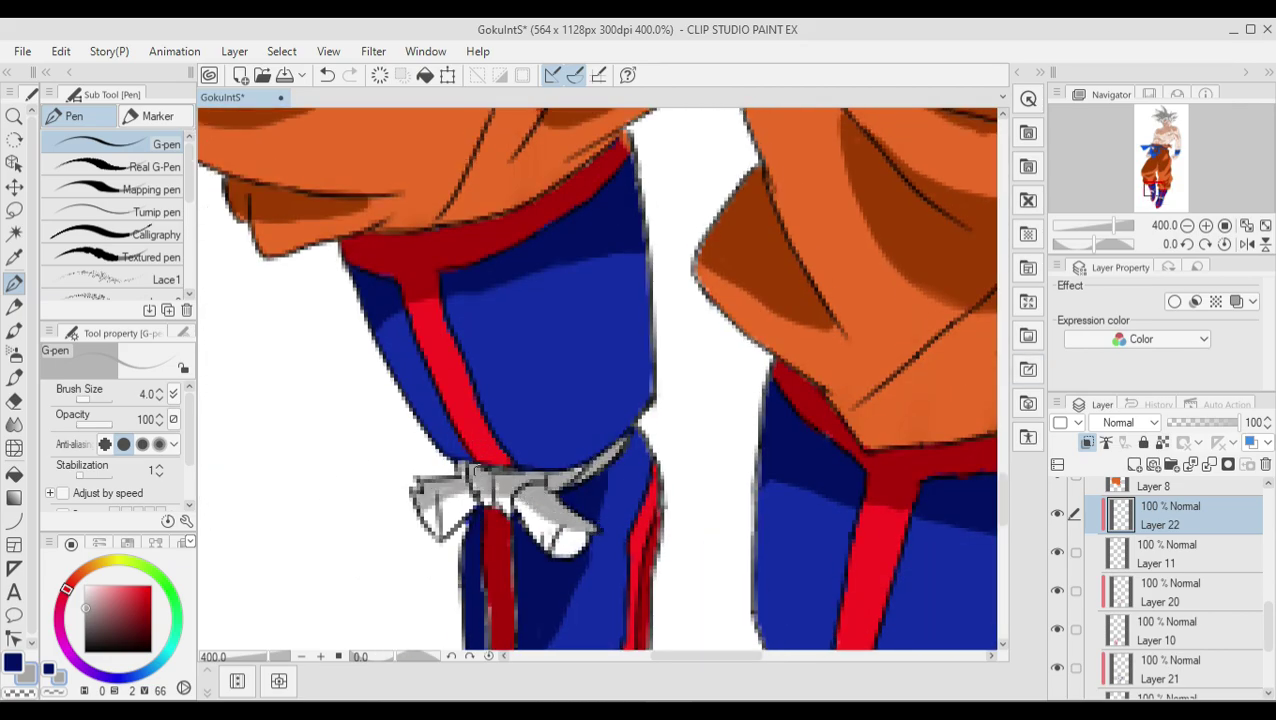
key(ctrl+alt+0)
scroll(600, 380, down, 5)
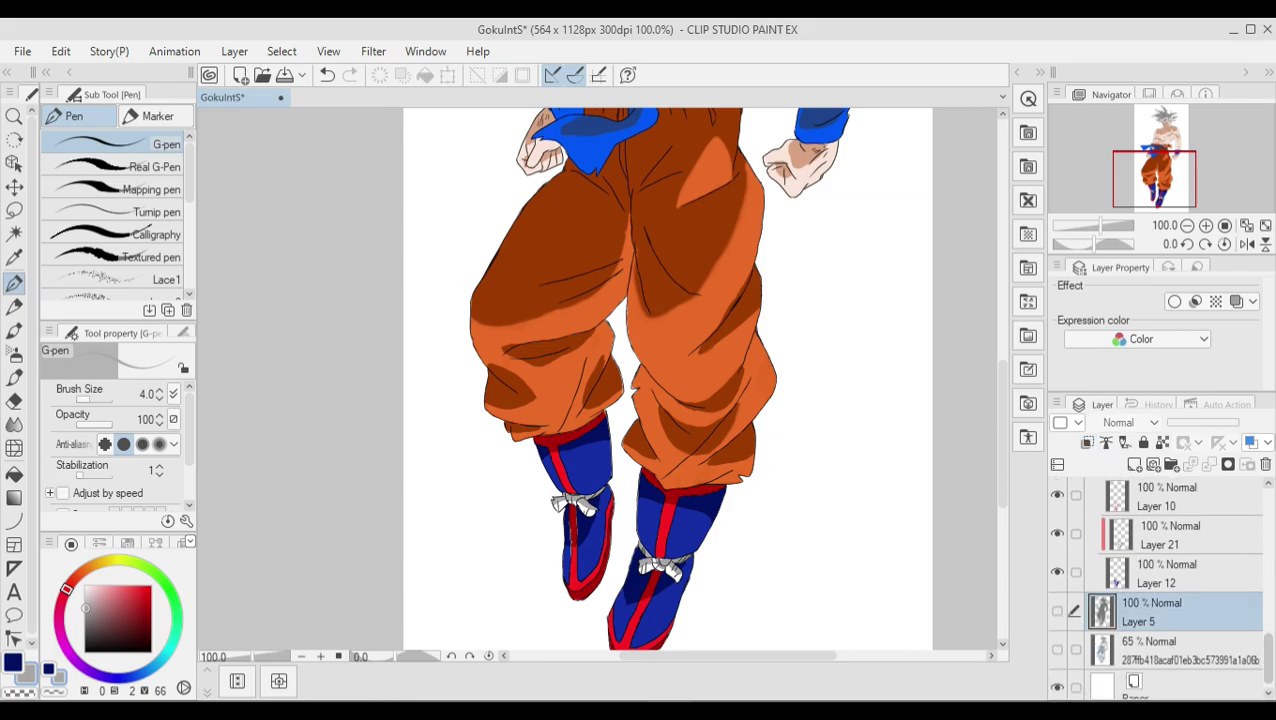
scroll(1158, 587, down, 3)
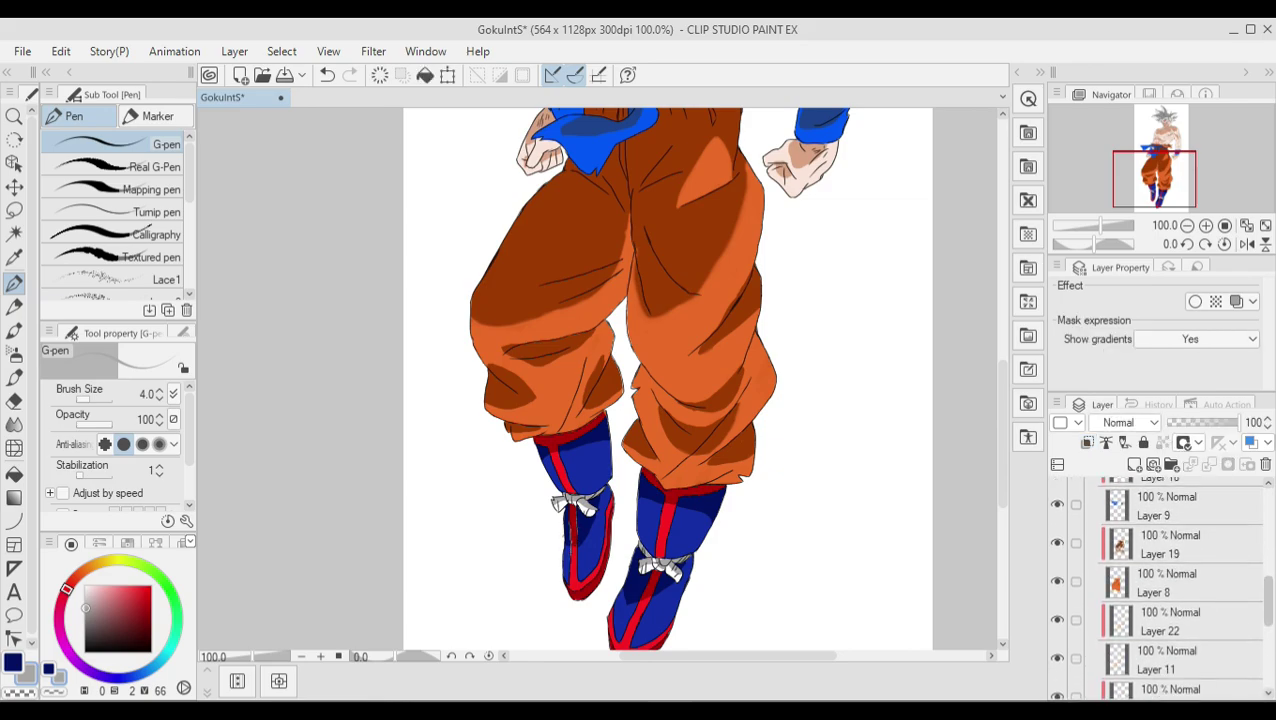
click(1135, 680)
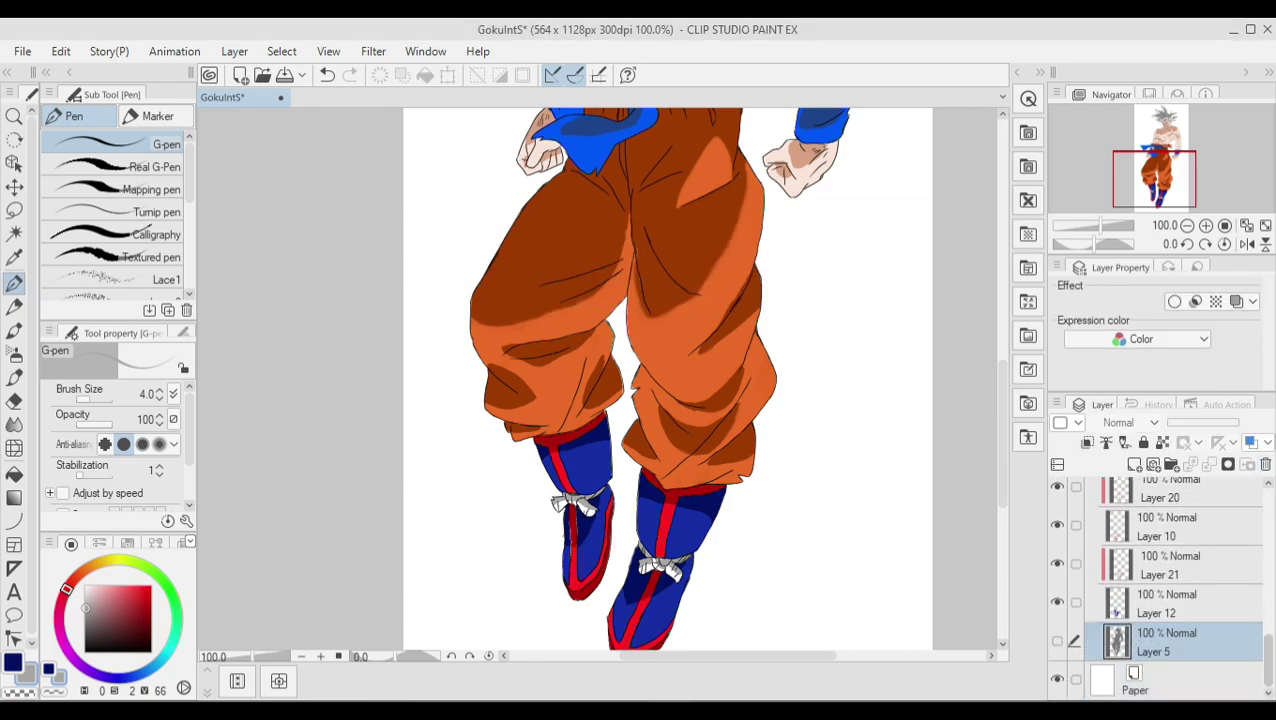